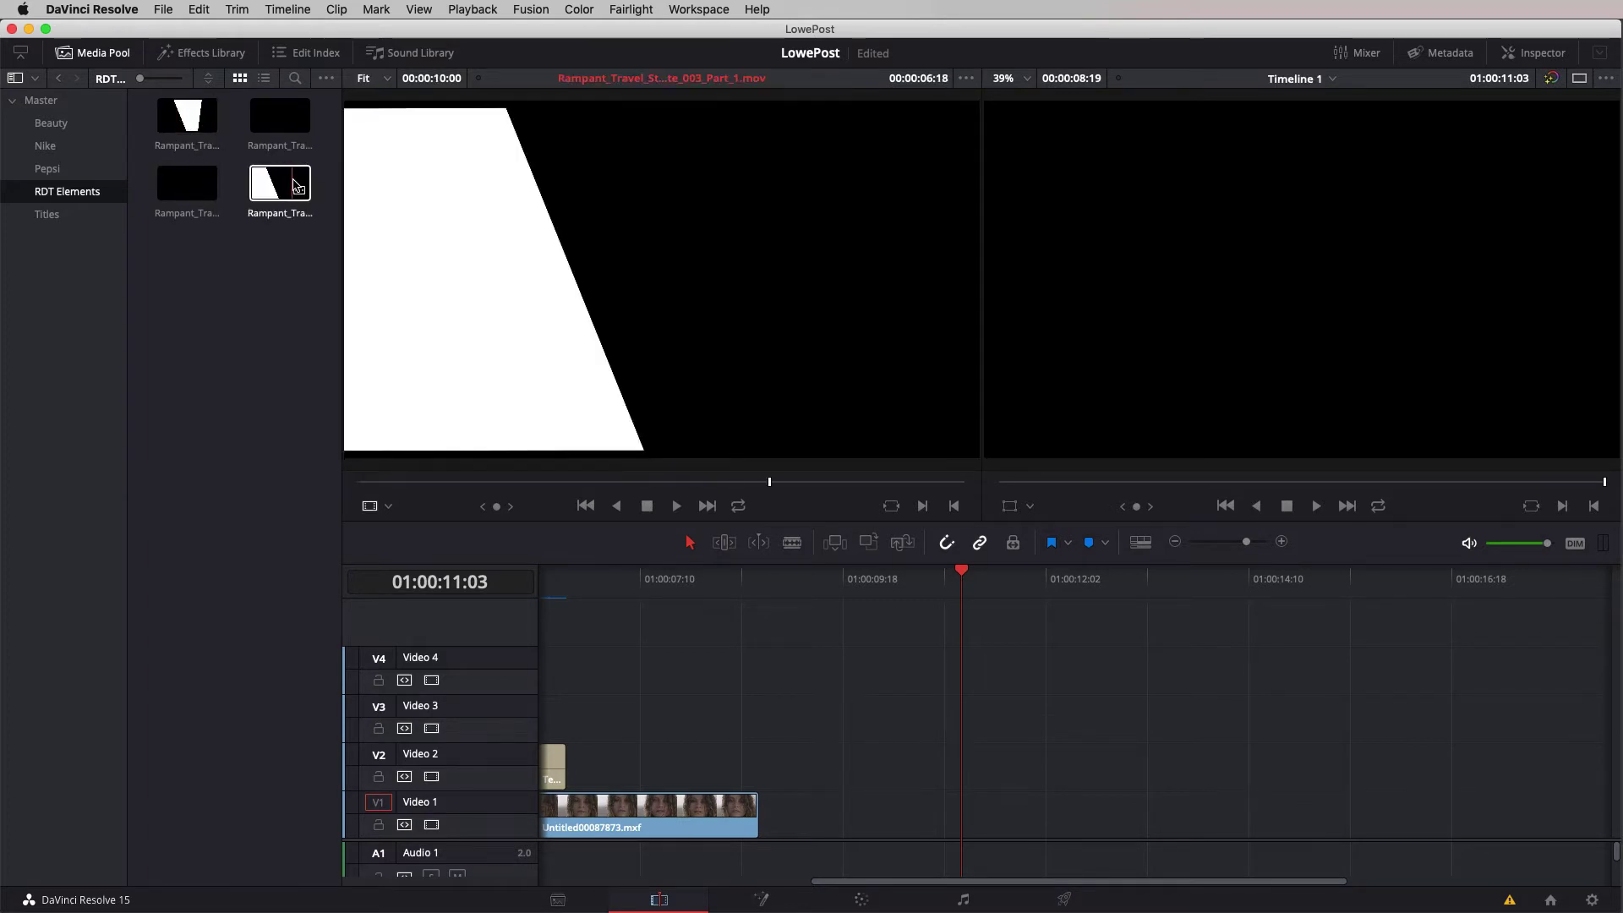
# - Place the three-panel matte at the end of Video 1 and open the Nike bin
pyautogui.moveTo(280, 119); pyautogui.dragTo(820, 816)
pyautogui.moveTo(1247, 542); pyautogui.dragTo(1244, 543)
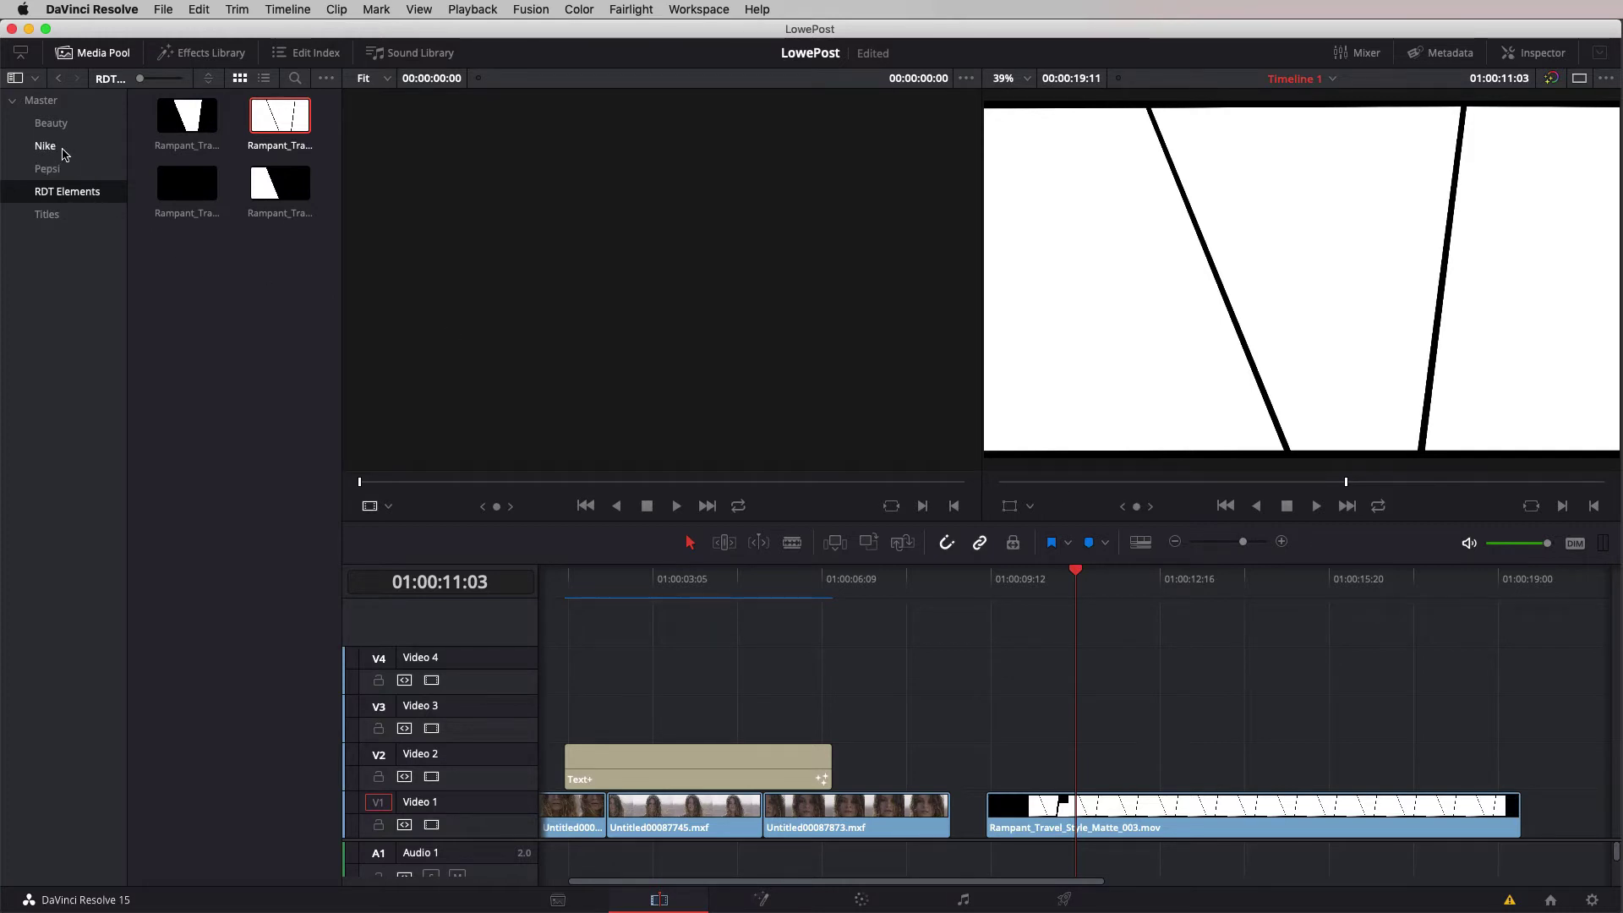
pyautogui.click(61, 151)
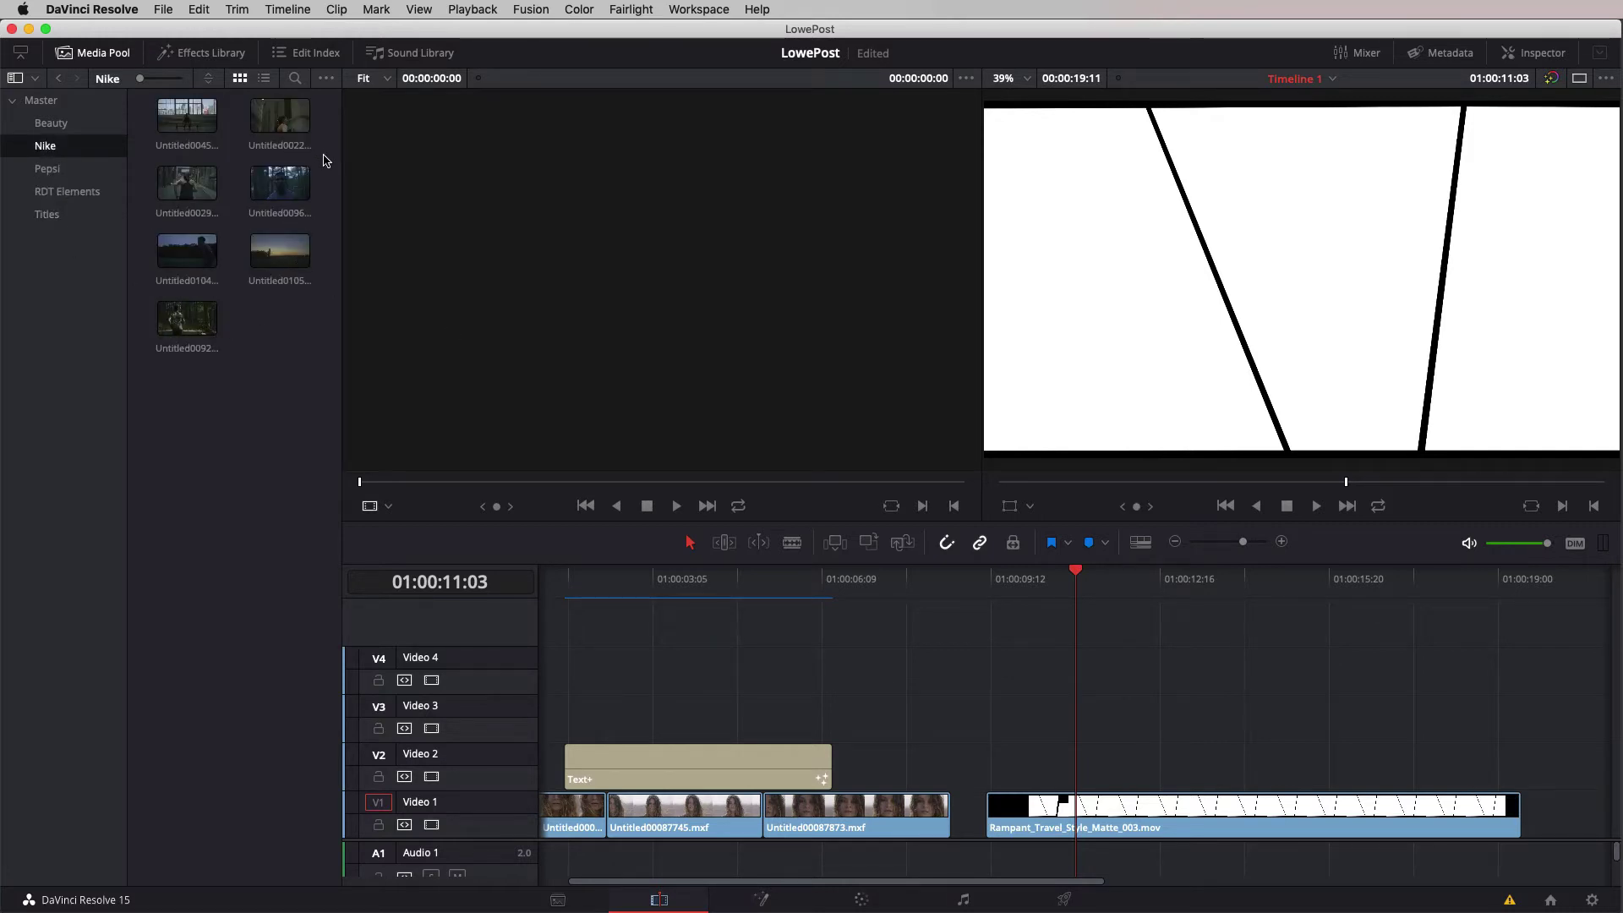
pyautogui.moveTo(140, 78); pyautogui.dragTo(157, 79)
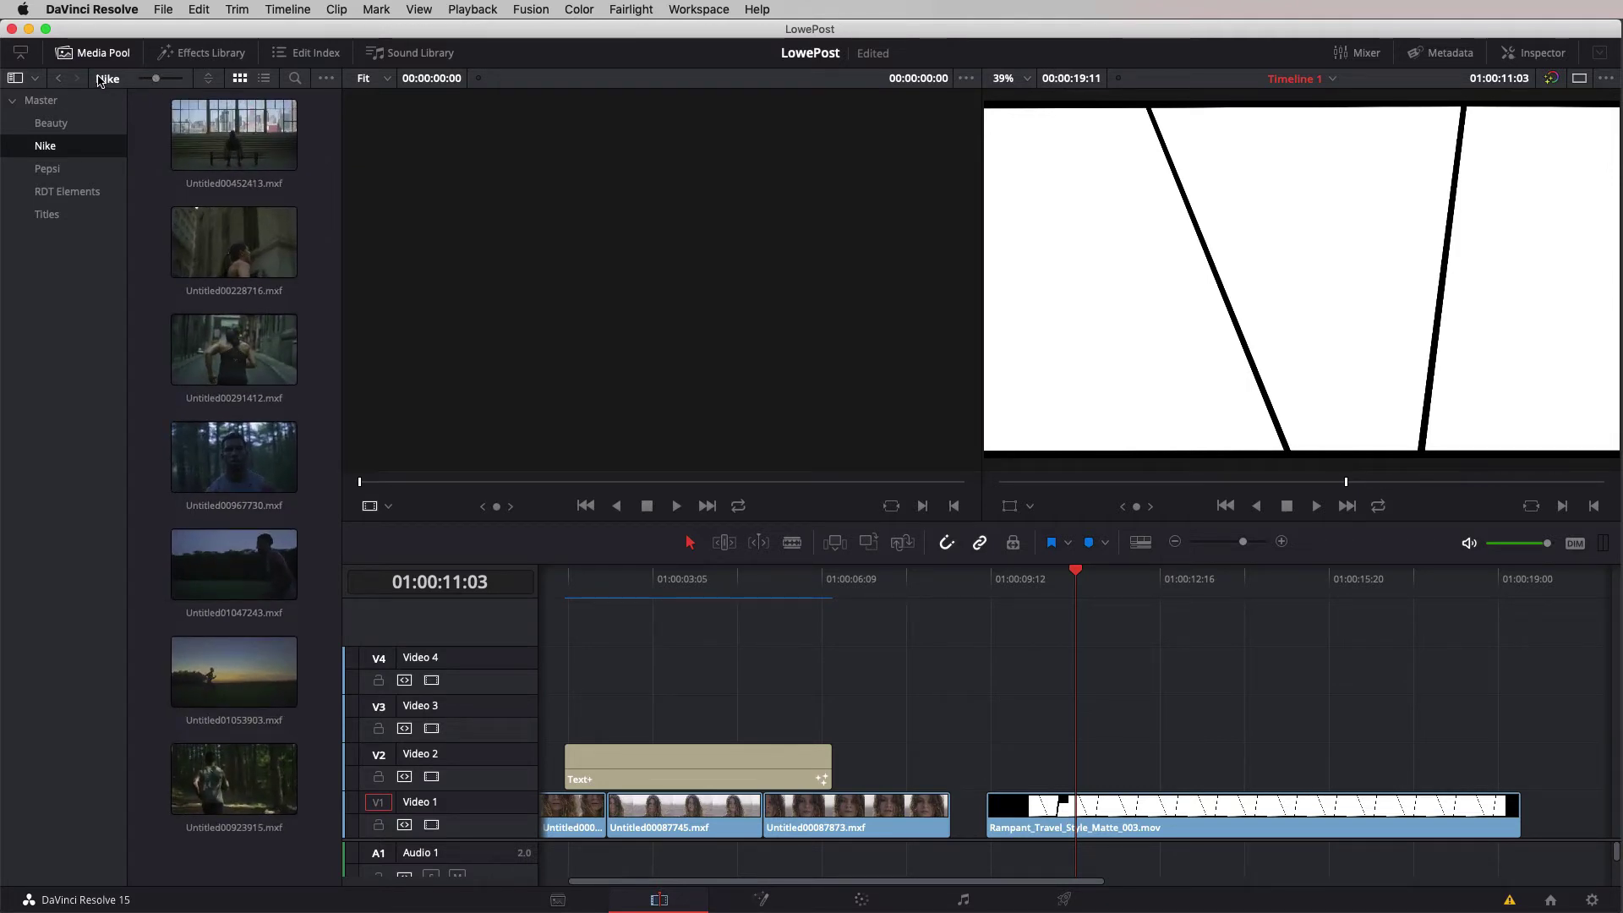
# - Stack Untitled01053903.mxf on Video 2 and Untitled00228716.mxf on Video 3 at the matte start
pyautogui.moveTo(222, 673); pyautogui.dragTo(1025, 748)
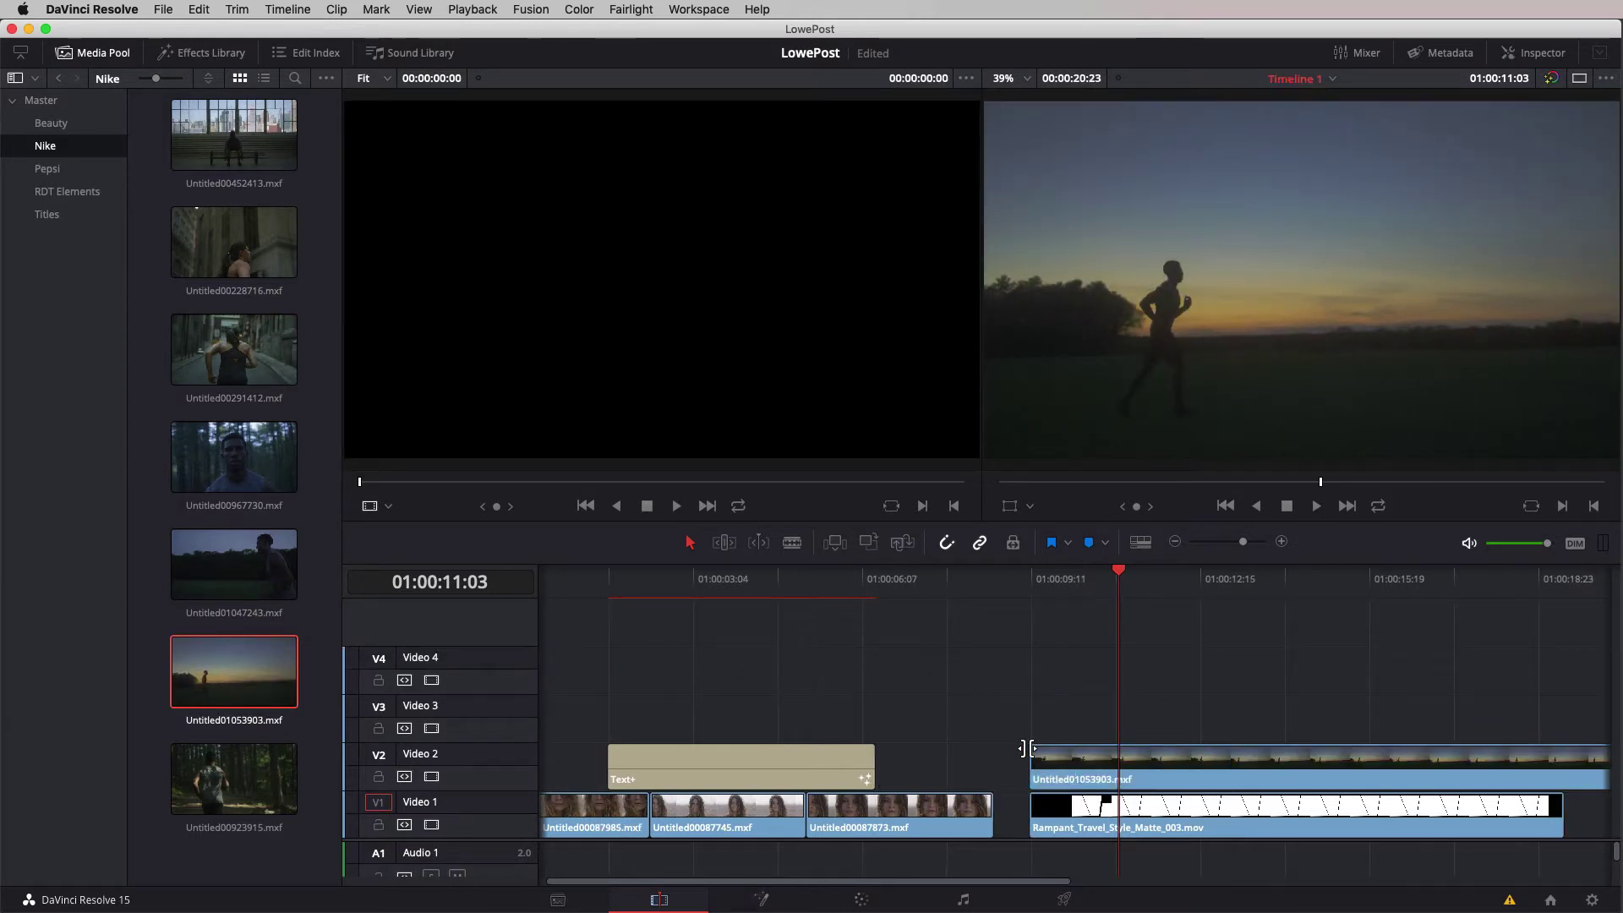
pyautogui.click(222, 262)
pyautogui.moveTo(223, 262); pyautogui.dragTo(1036, 738)
pyautogui.click(1163, 580)
pyautogui.moveTo(1167, 582); pyautogui.dragTo(1132, 589)
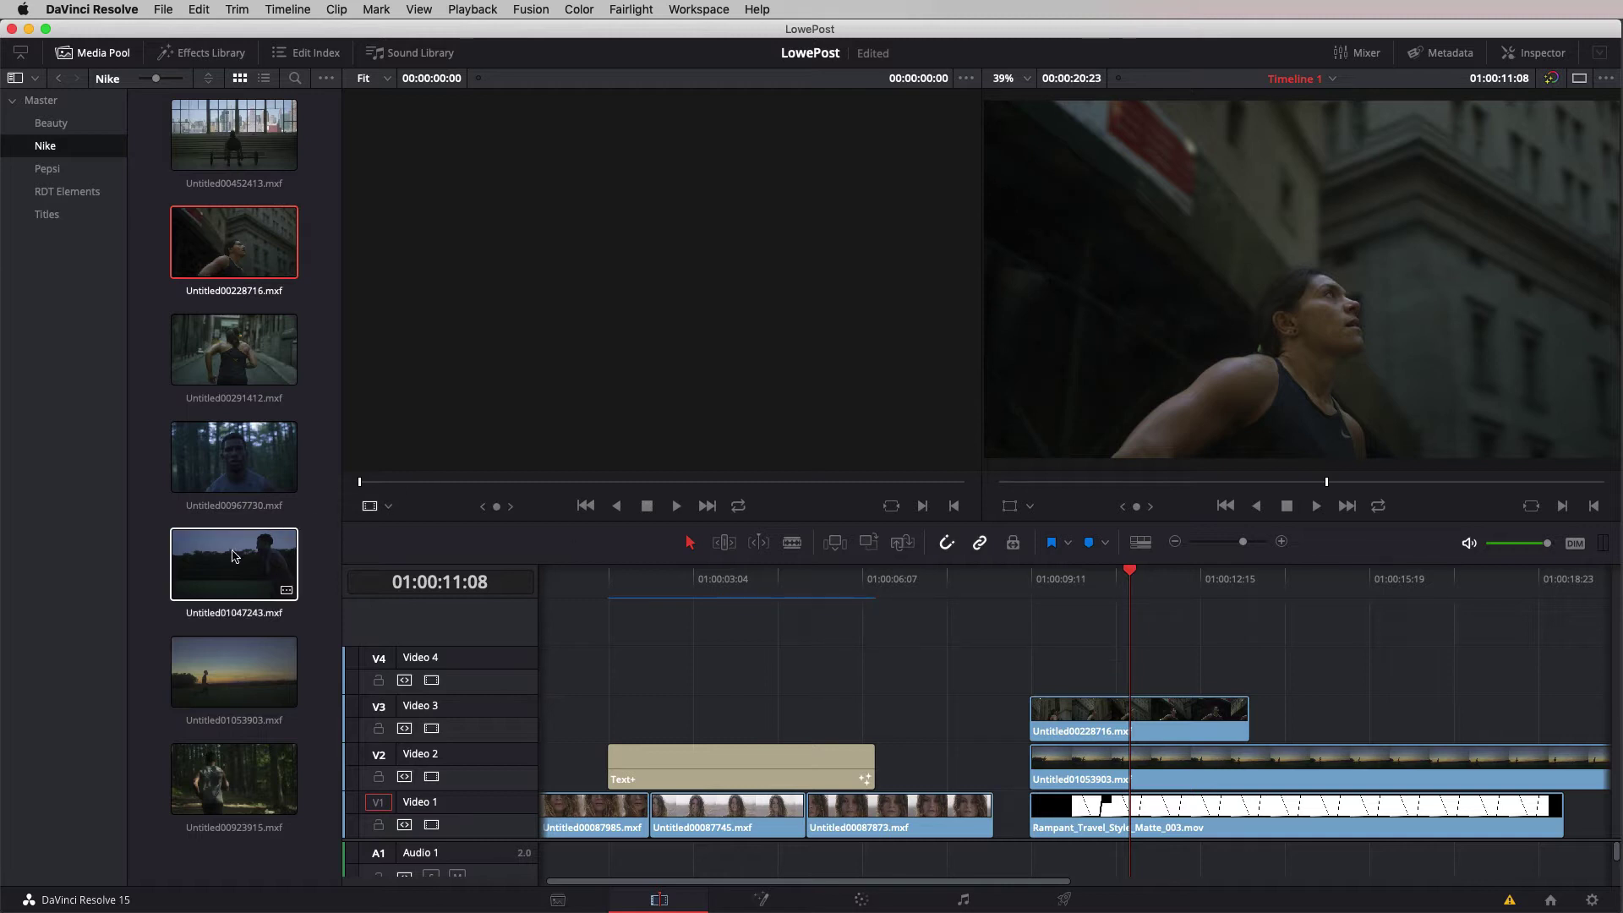
# - Add Untitled01047243.mxf on Video 4 and trim the Video 2 clip to end with the matte
pyautogui.moveTo(253, 564); pyautogui.dragTo(1014, 659)
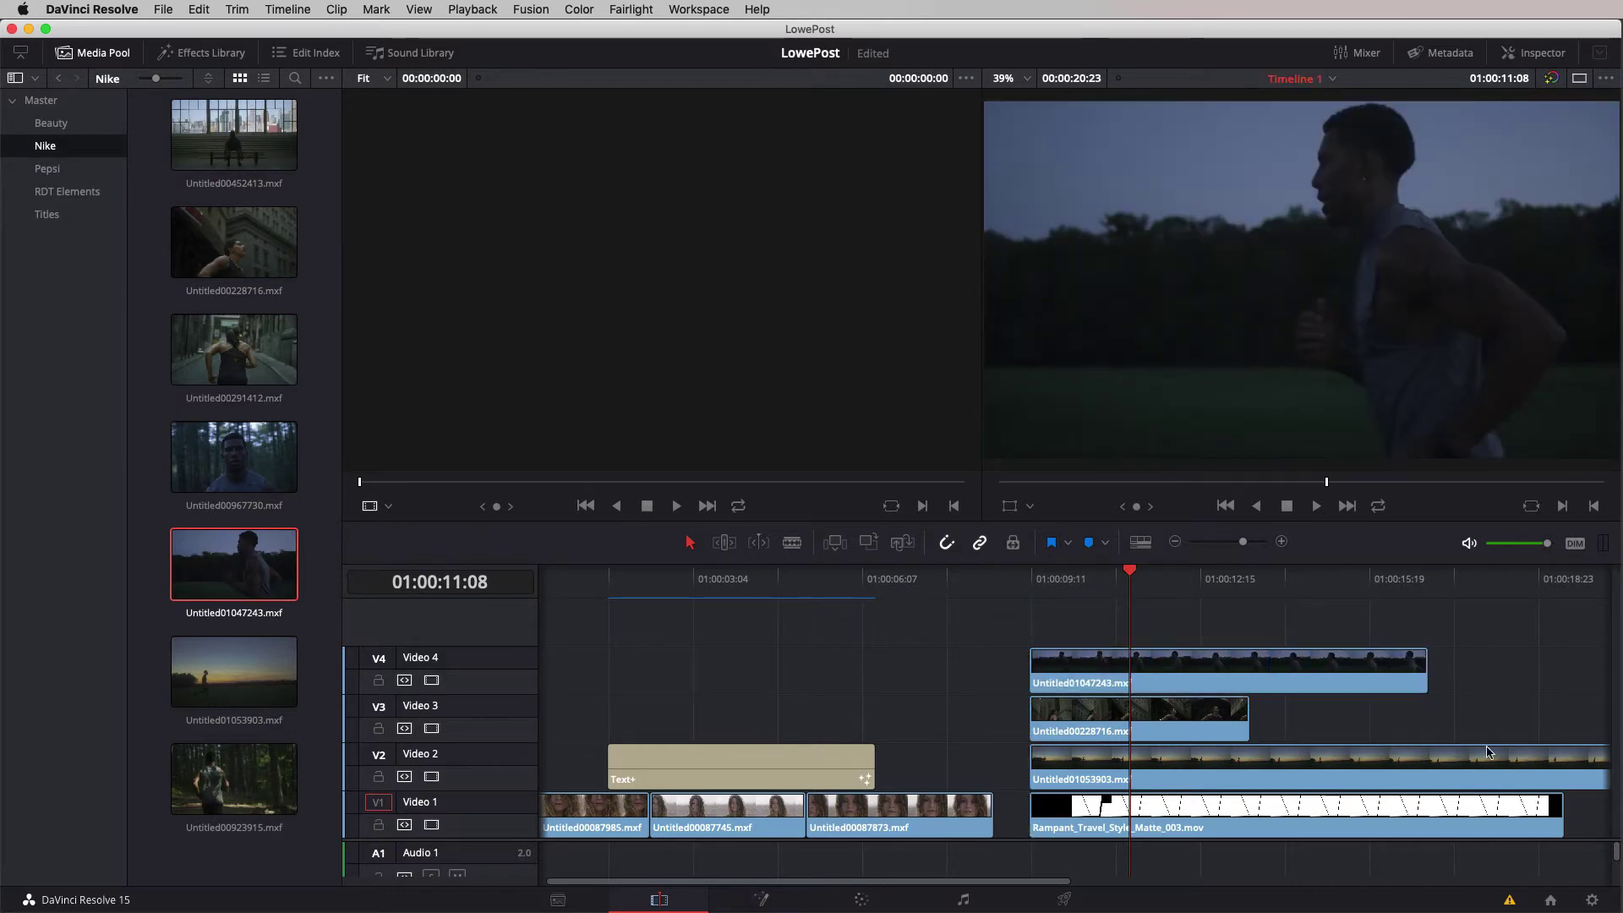
pyautogui.moveTo(1244, 542); pyautogui.dragTo(1241, 545)
pyautogui.moveTo(1436, 771); pyautogui.dragTo(1370, 773)
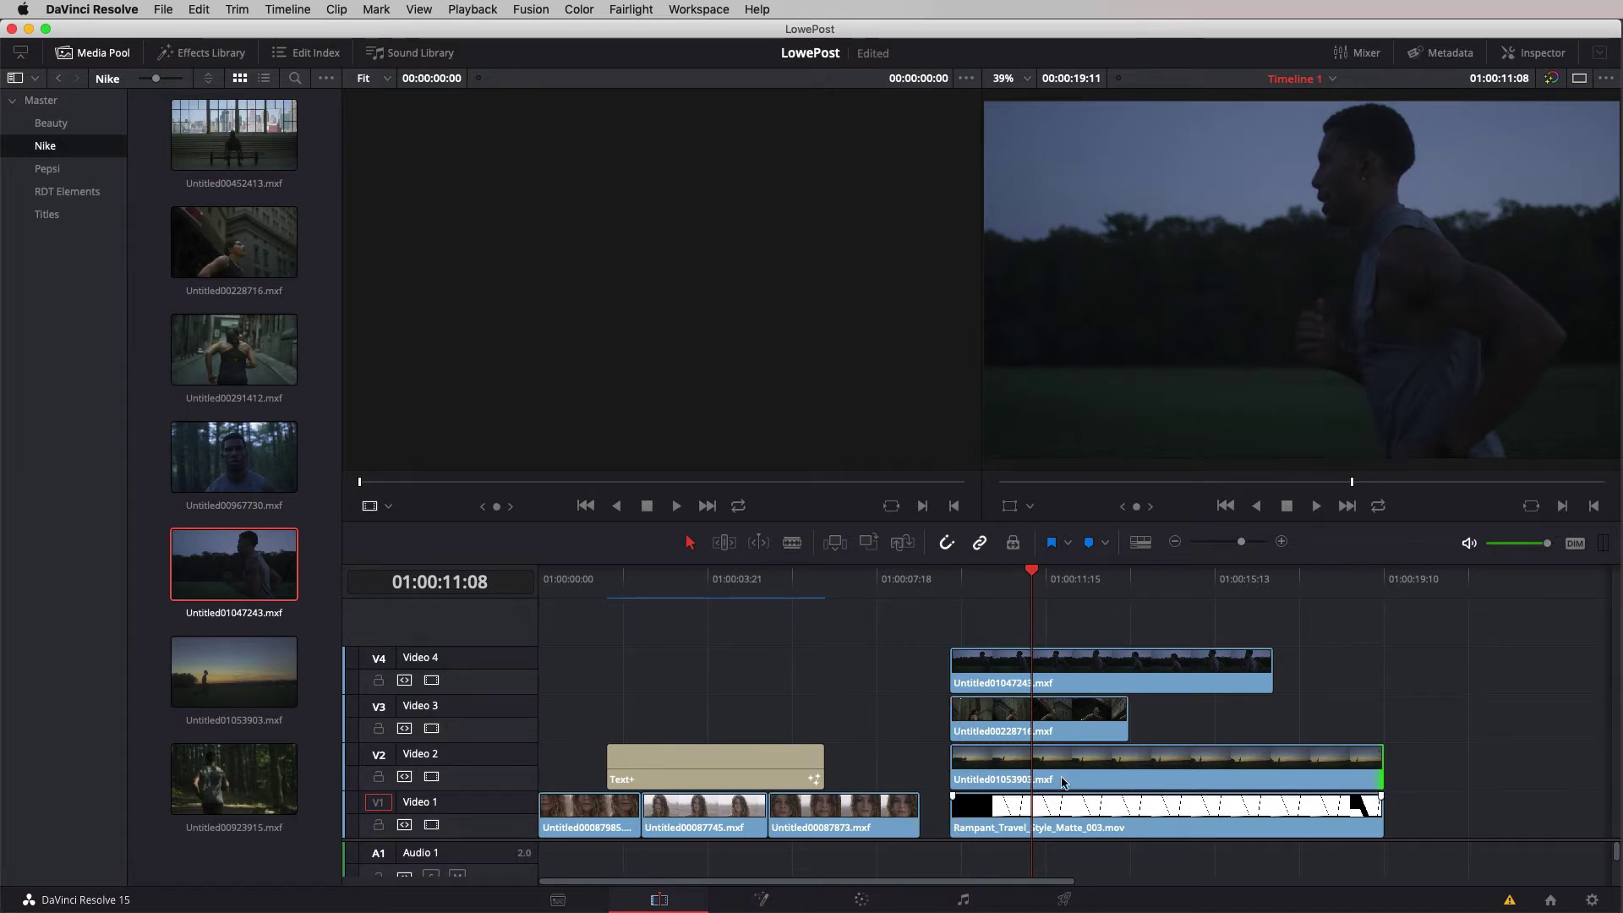
# - Give the timeline more height by shrinking the viewers above it
pyautogui.click(1079, 720)
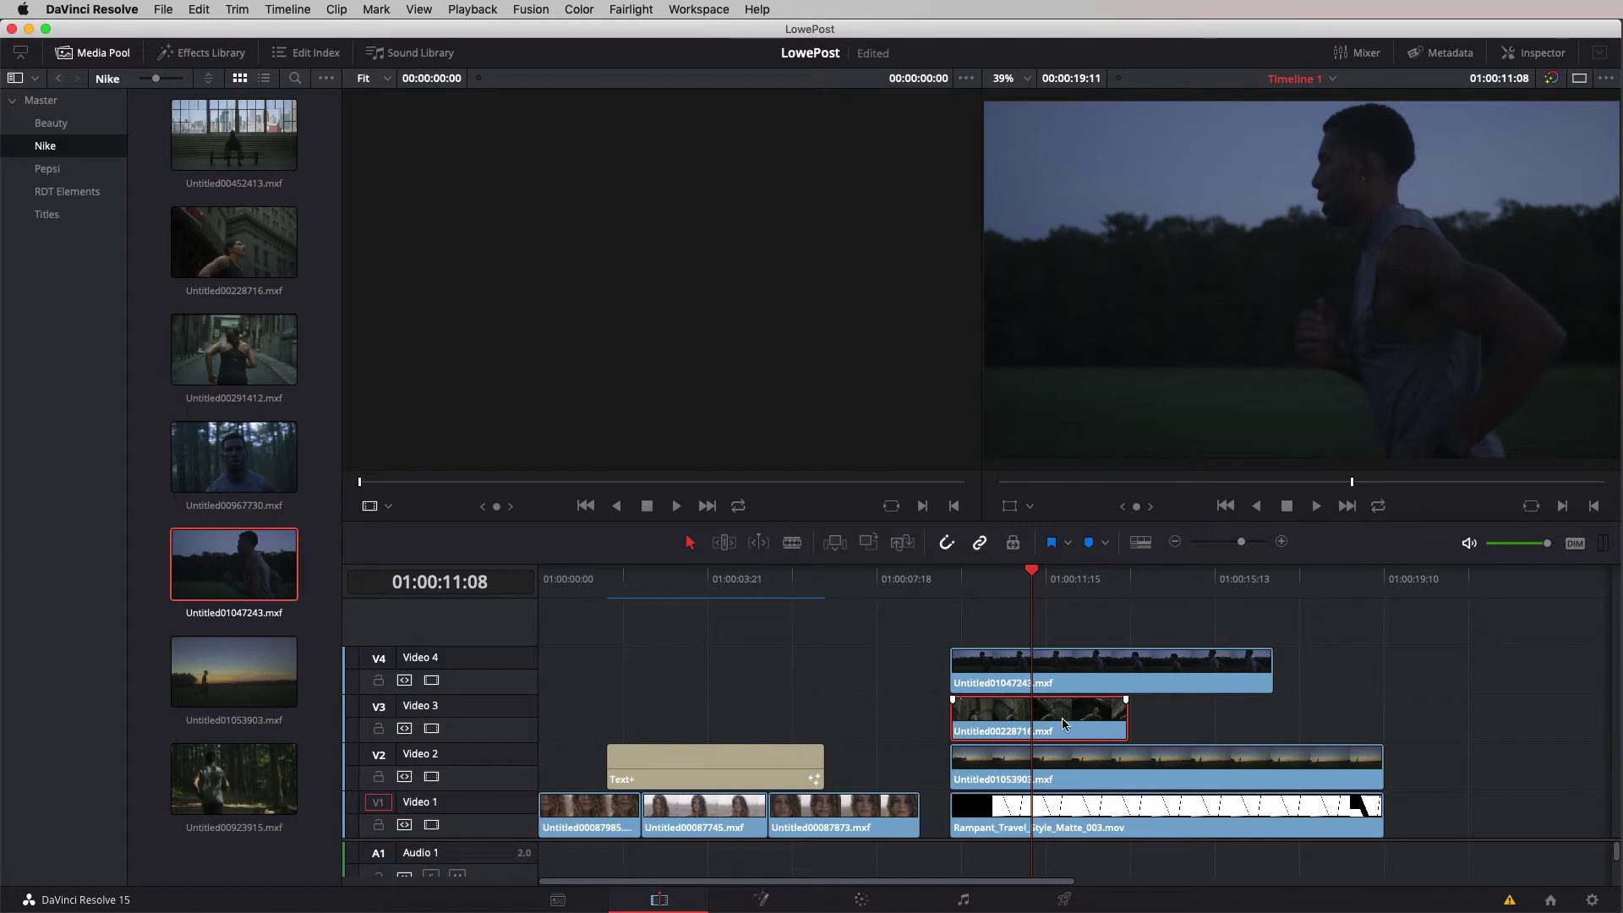
pyautogui.rightClick(1064, 724)
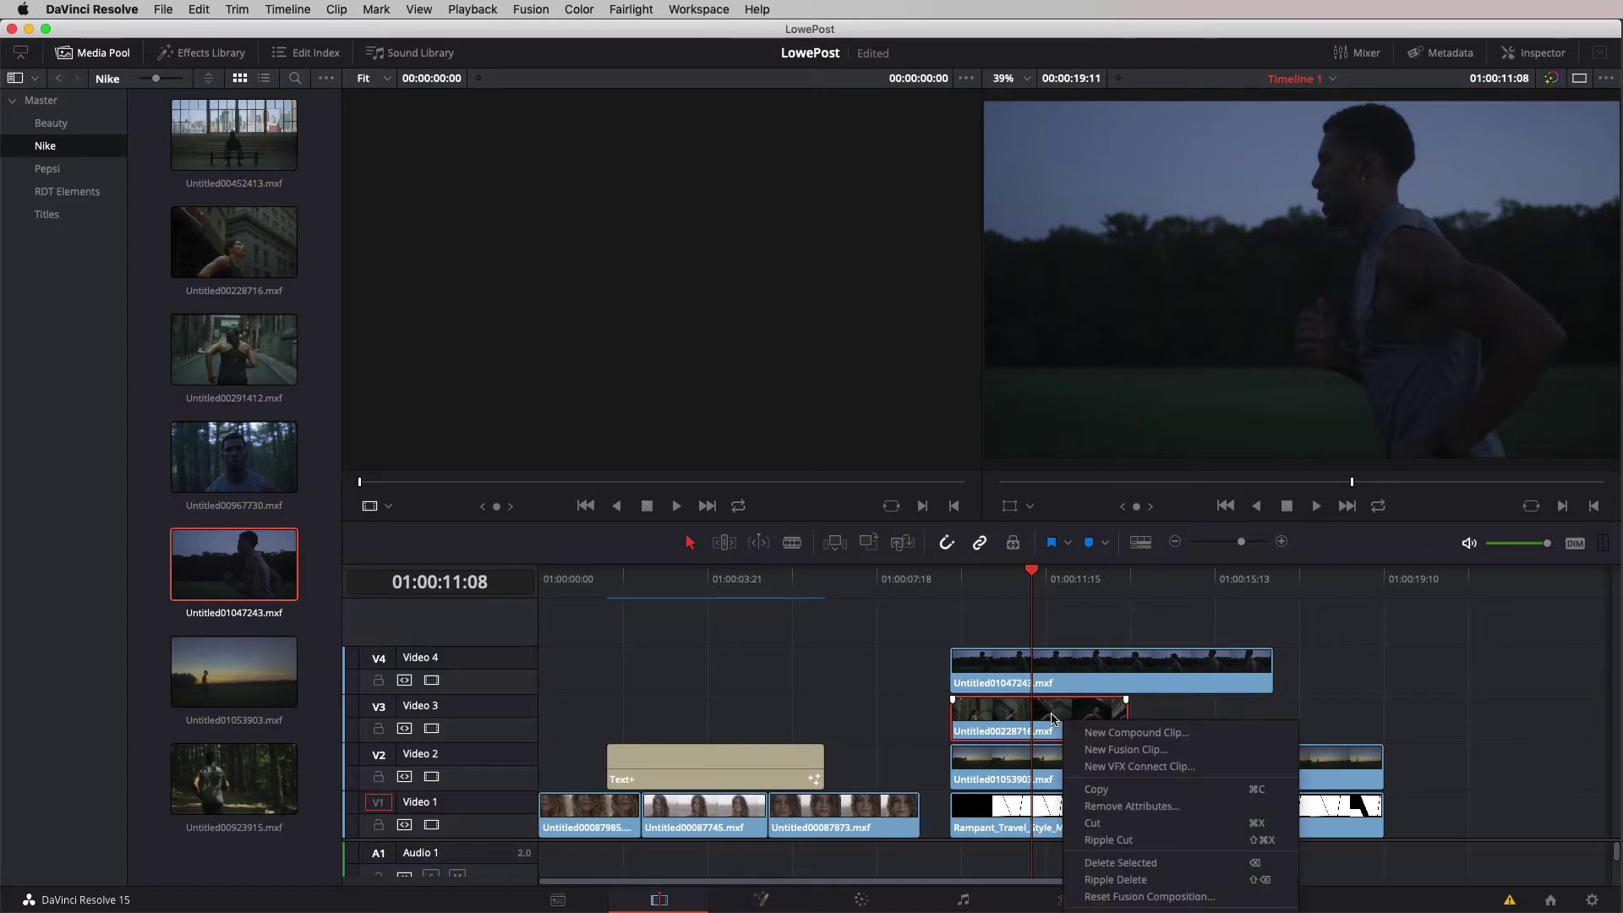
pyautogui.click(1092, 529)
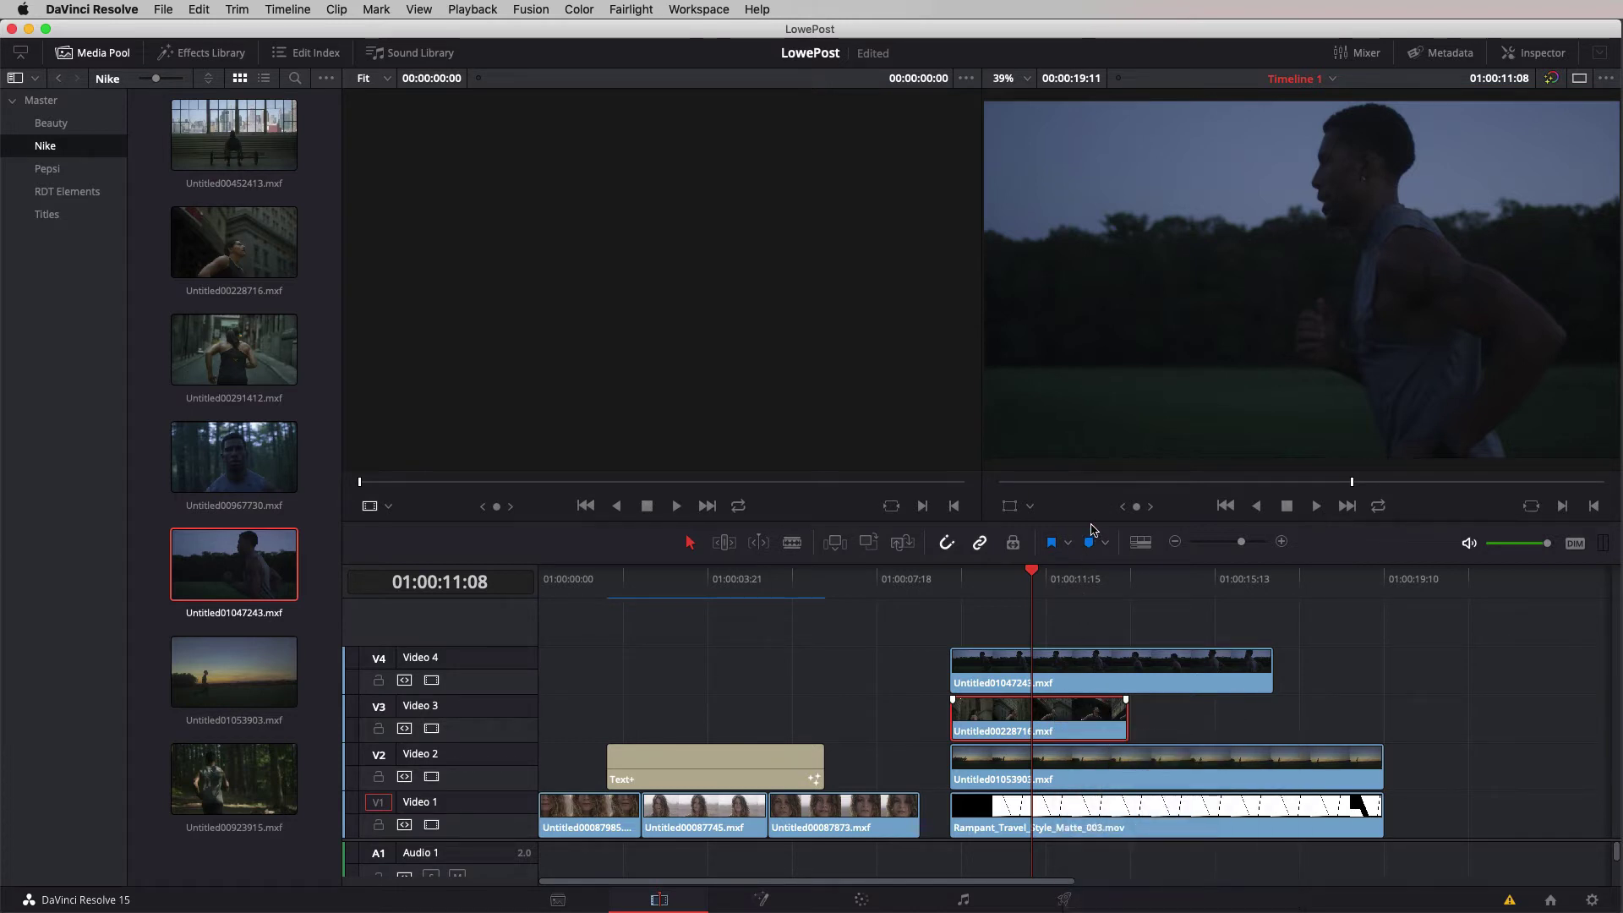
pyautogui.moveTo(1093, 518); pyautogui.dragTo(1116, 303)
pyautogui.scroll(-5, 625, 744)
# - Enter 33.33 as the Video 3 clip's speed in Change Clip Speed
pyautogui.rightClick(1063, 435)
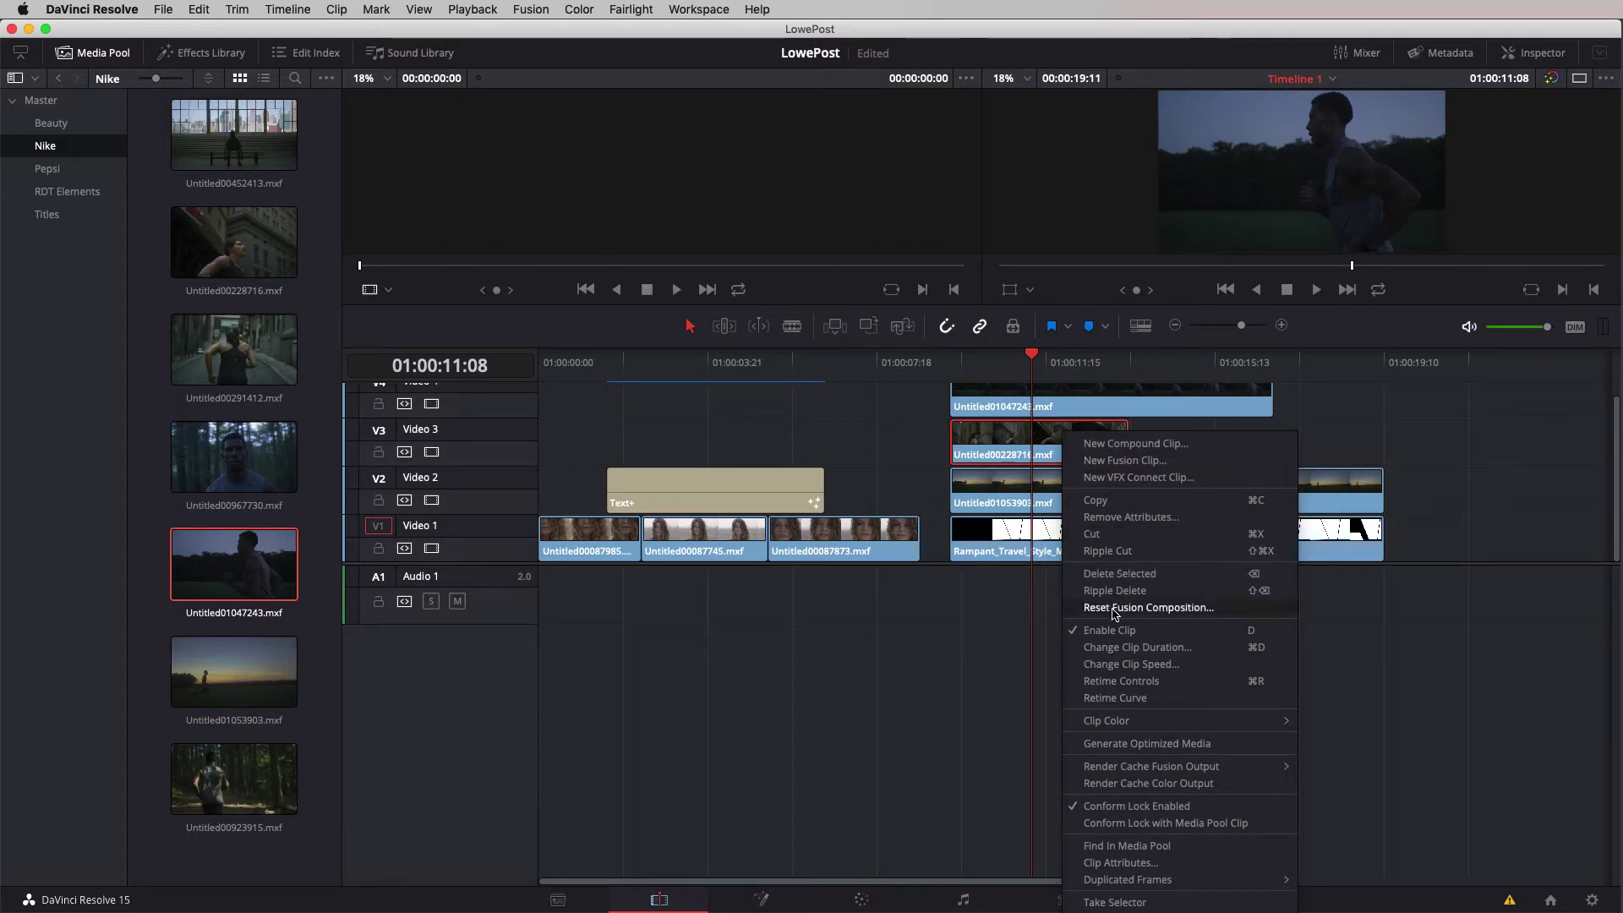
pyautogui.click(1124, 666)
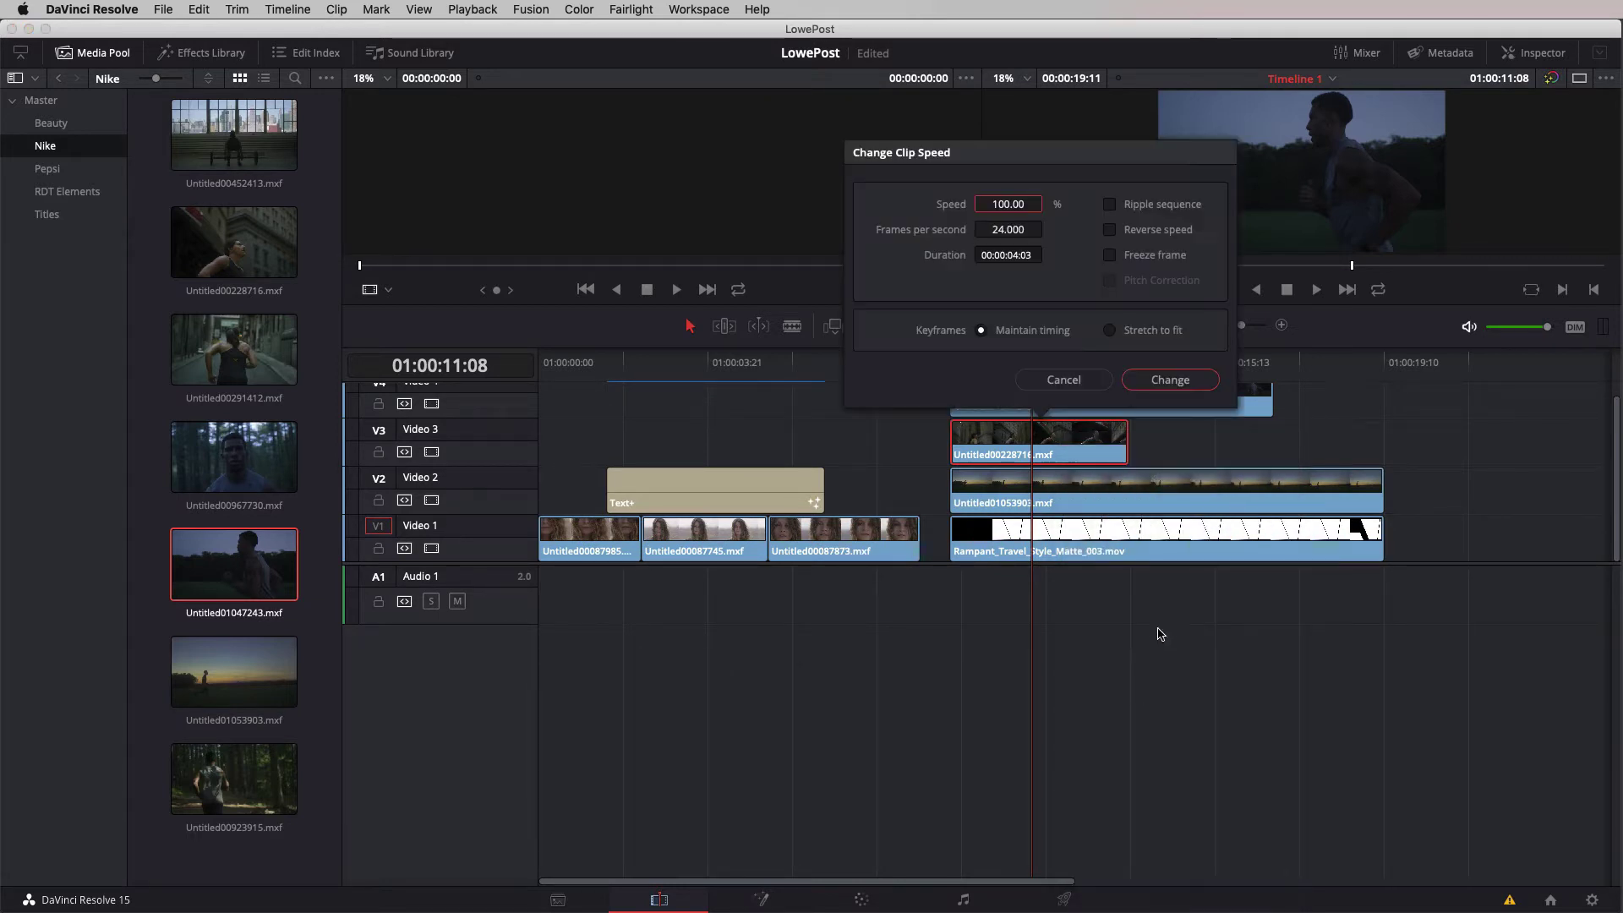
pyautogui.moveTo(1029, 201); pyautogui.dragTo(1019, 201)
pyautogui.doubleClick(1018, 202)
pyautogui.write('33.33')
pyautogui.press('Return')
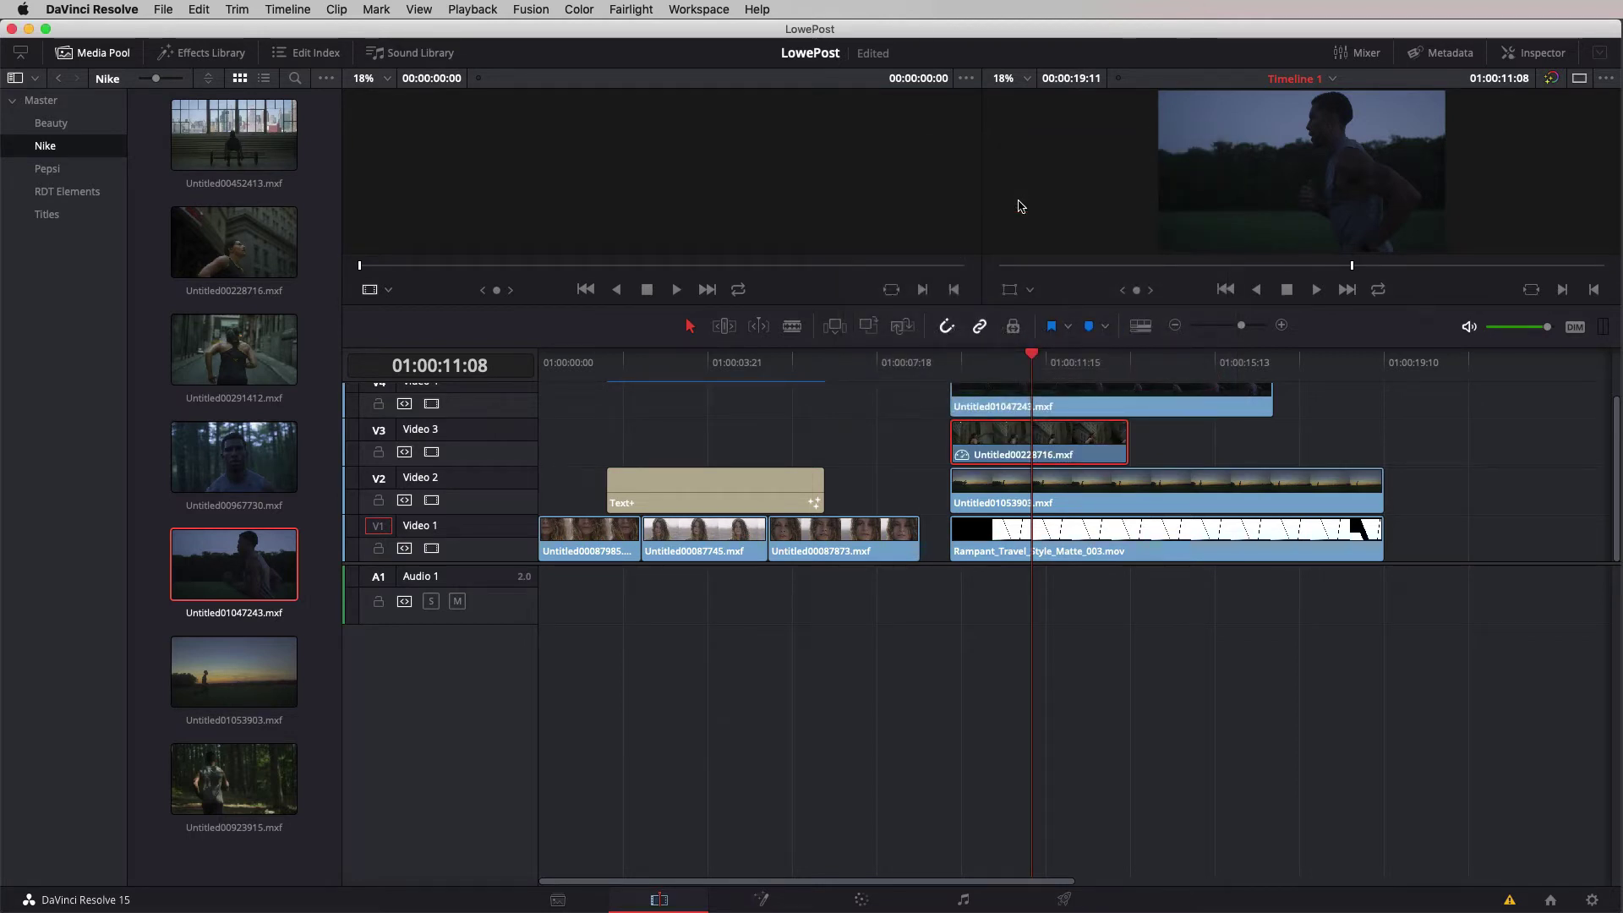
# - Apply 33.33% speed to the Video 3 clip with Ripple sequence ticked
pyautogui.rightClick(1017, 454)
pyautogui.click(1085, 684)
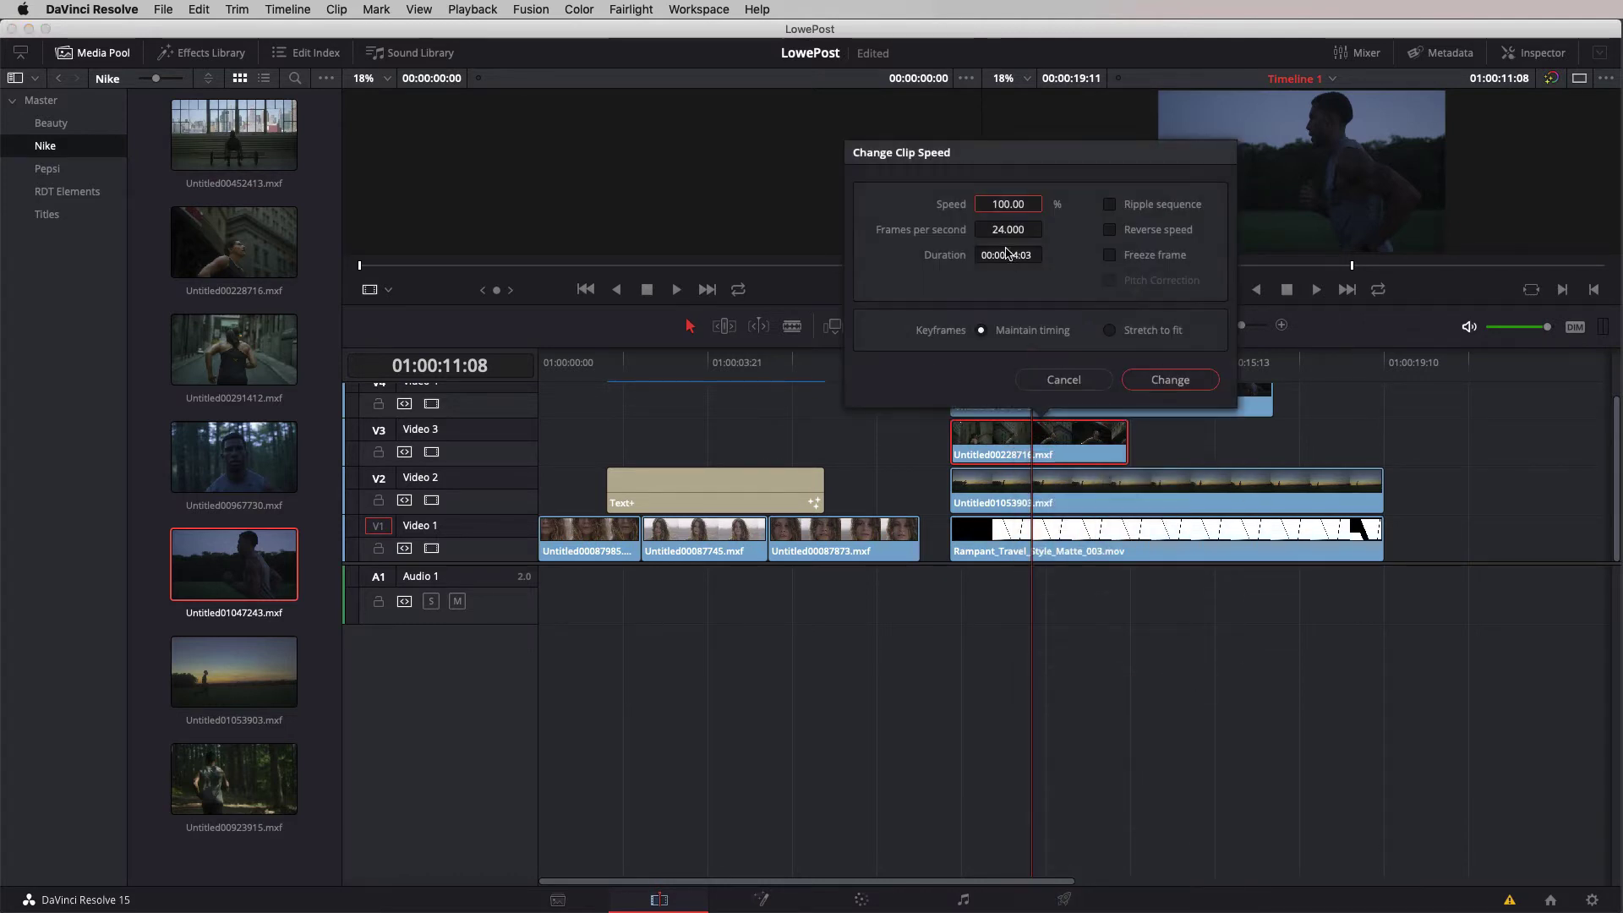
pyautogui.click(1018, 203)
pyautogui.write('33.33')
pyautogui.click(1149, 205)
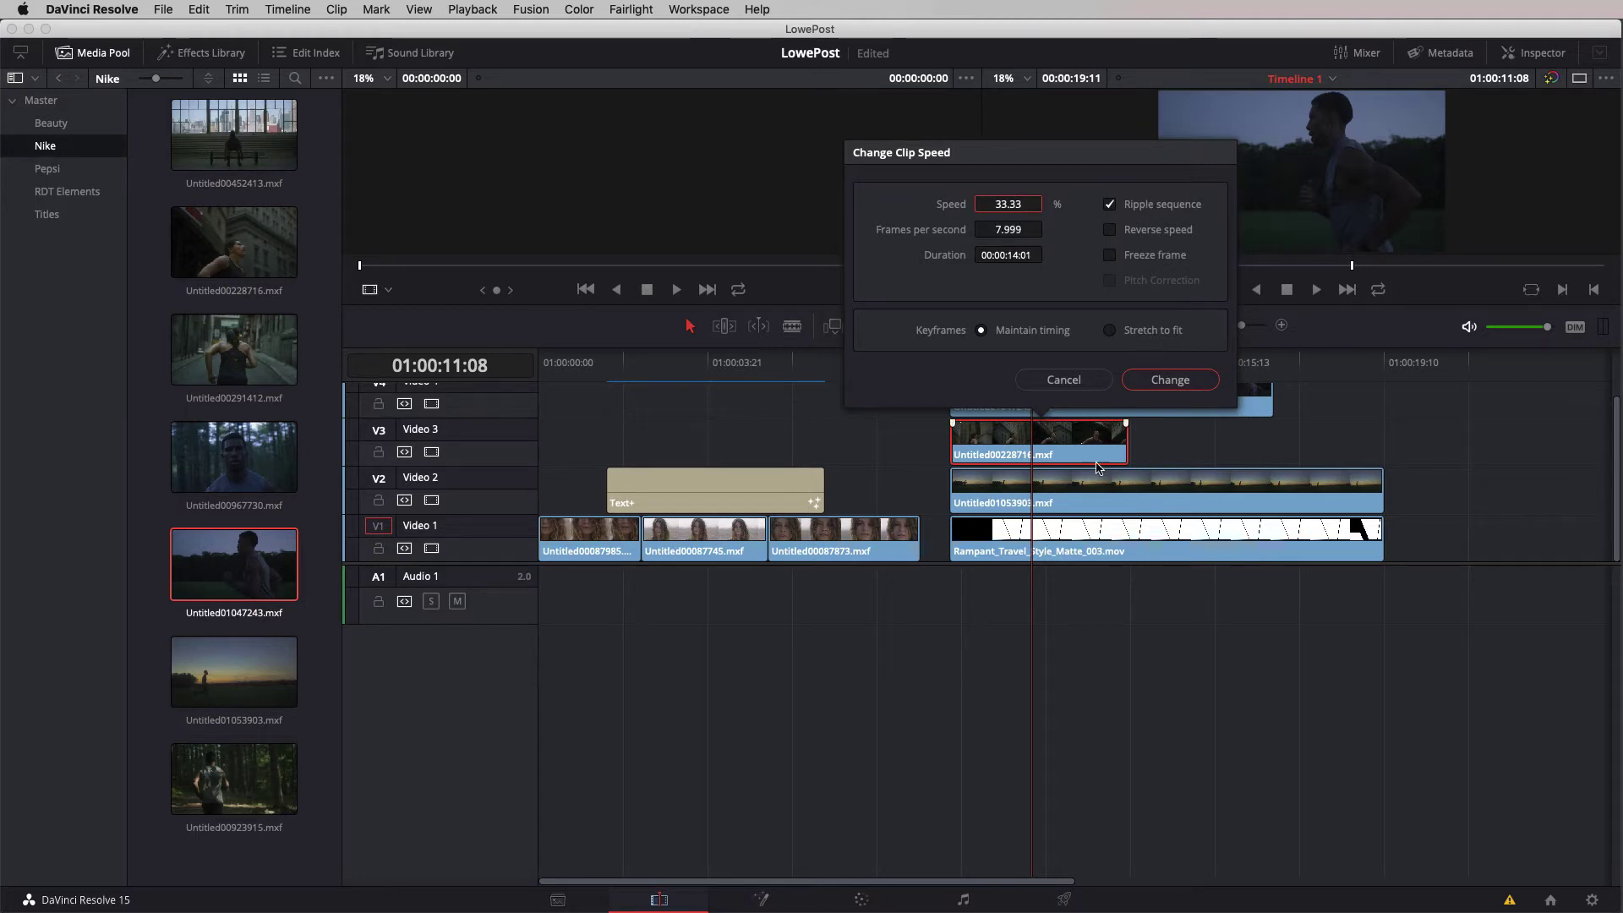
pyautogui.click(1169, 380)
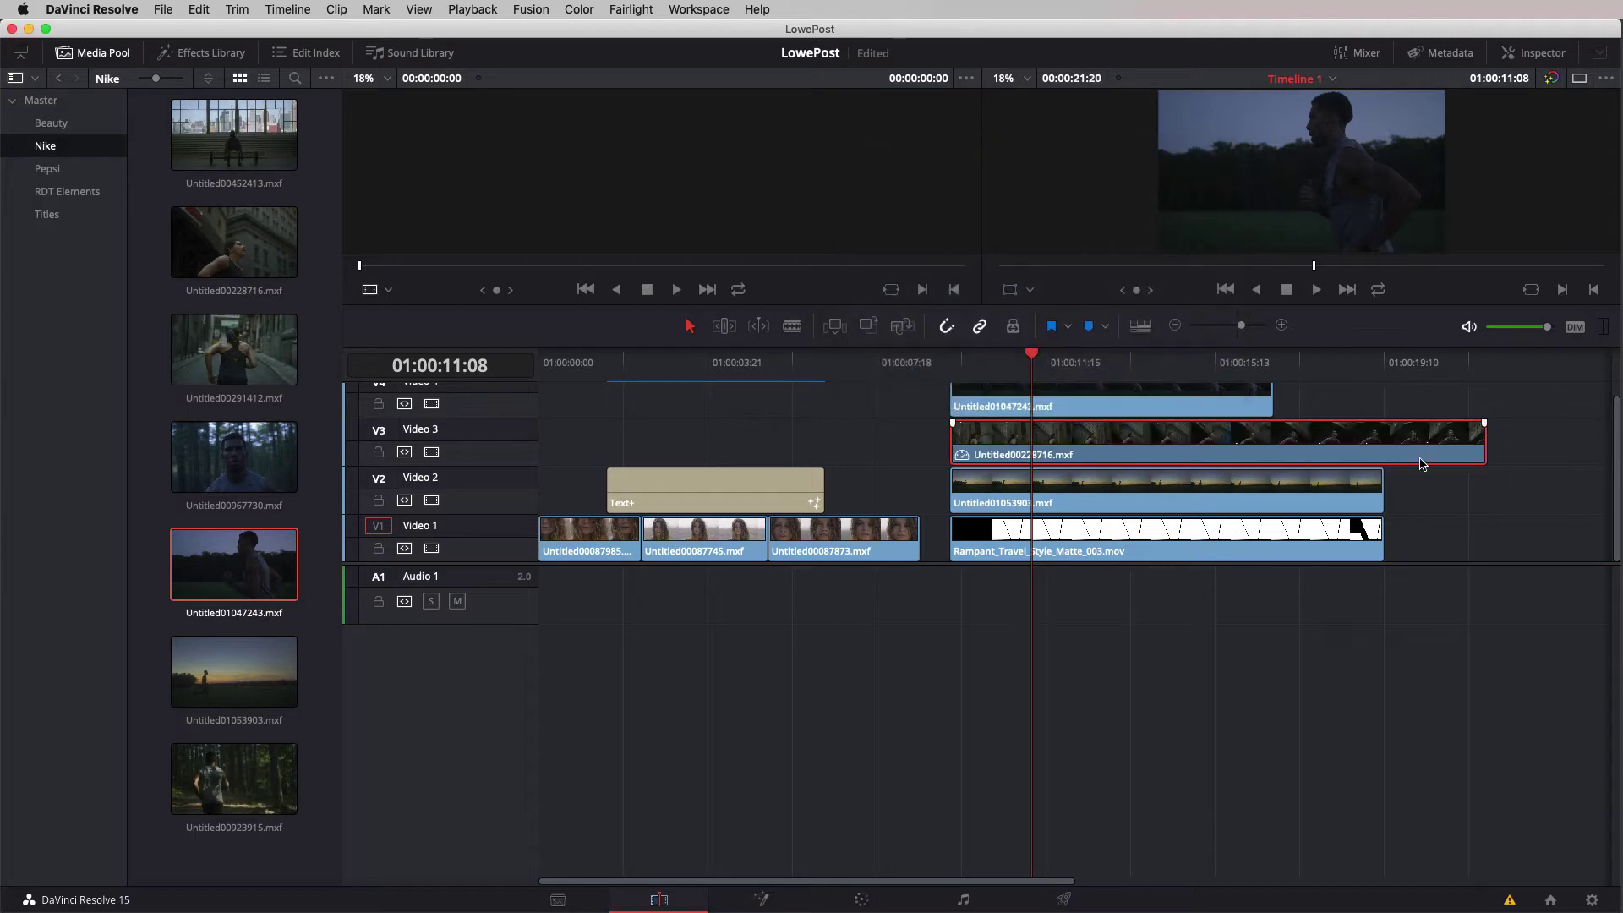
# - Trim the slowed Video 3 clip to end with the matte
pyautogui.moveTo(1478, 440); pyautogui.dragTo(1382, 441)
pyautogui.scroll(1, 1144, 440)
pyautogui.click(1082, 411)
# - Change the Video 4 clip's speed to 66.666%
pyautogui.rightClick(1080, 410)
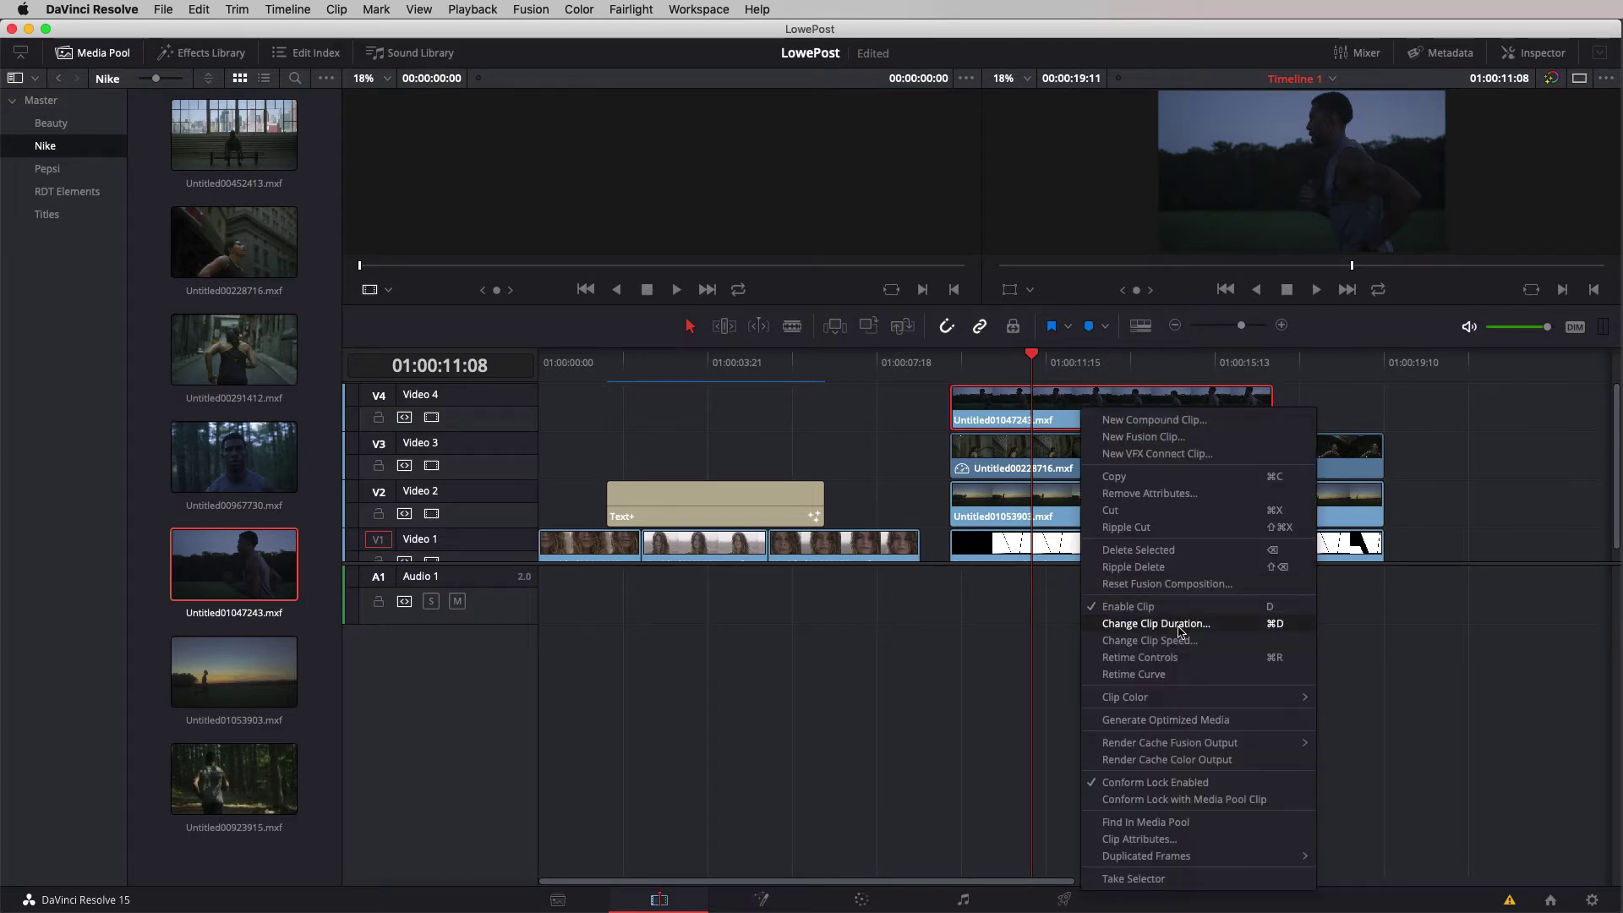
pyautogui.click(1156, 641)
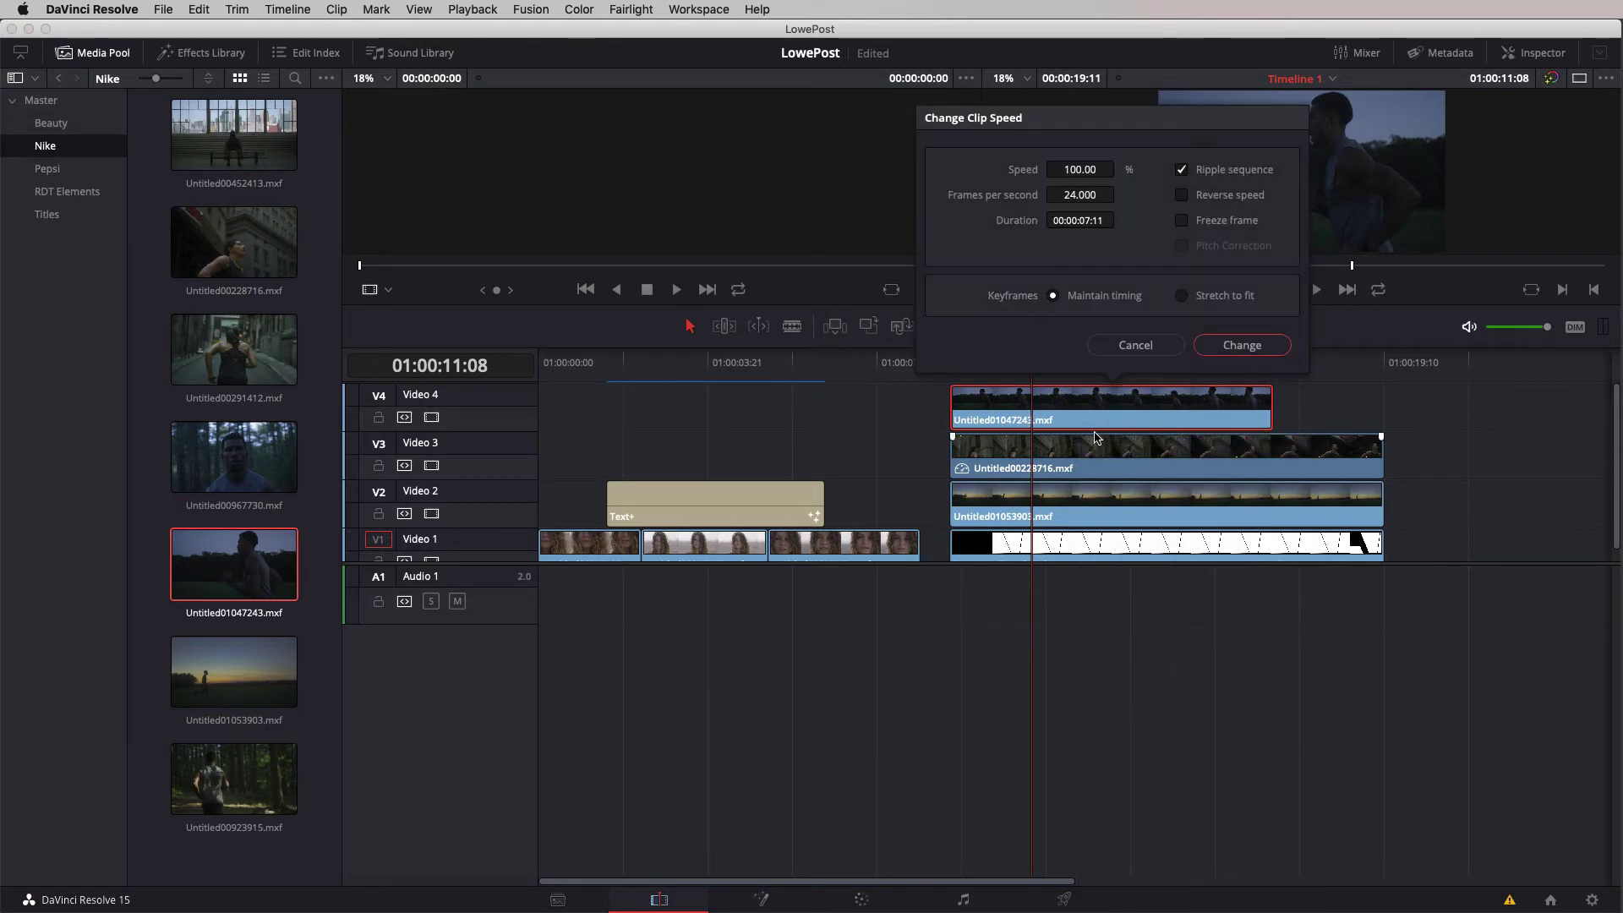
pyautogui.click(1083, 168)
pyautogui.write('66.666')
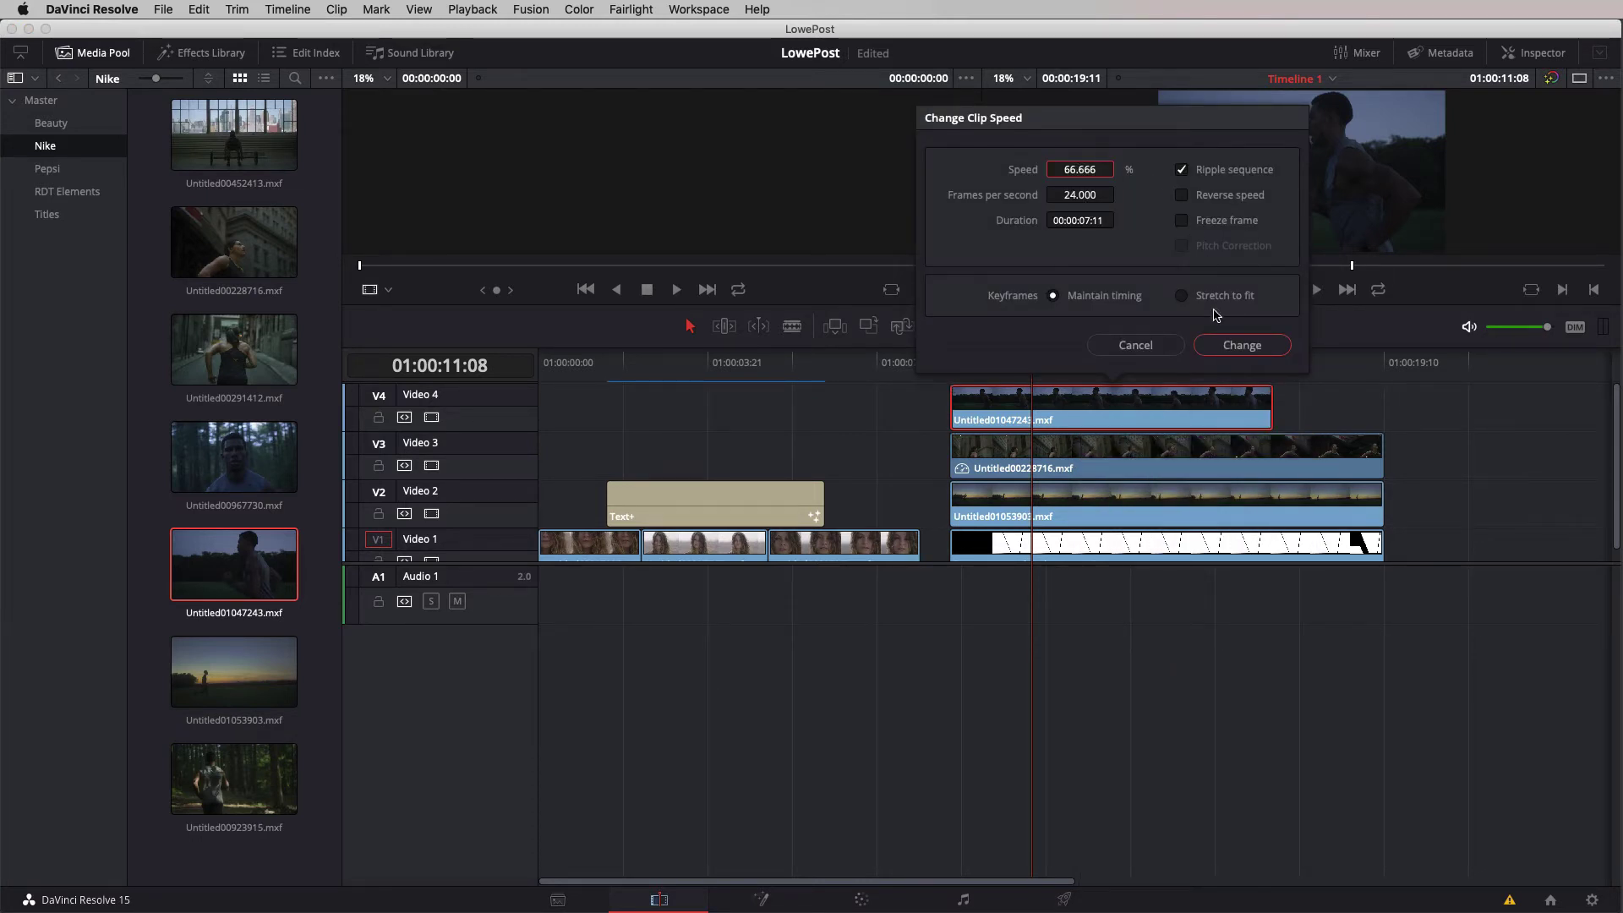
pyautogui.click(1230, 346)
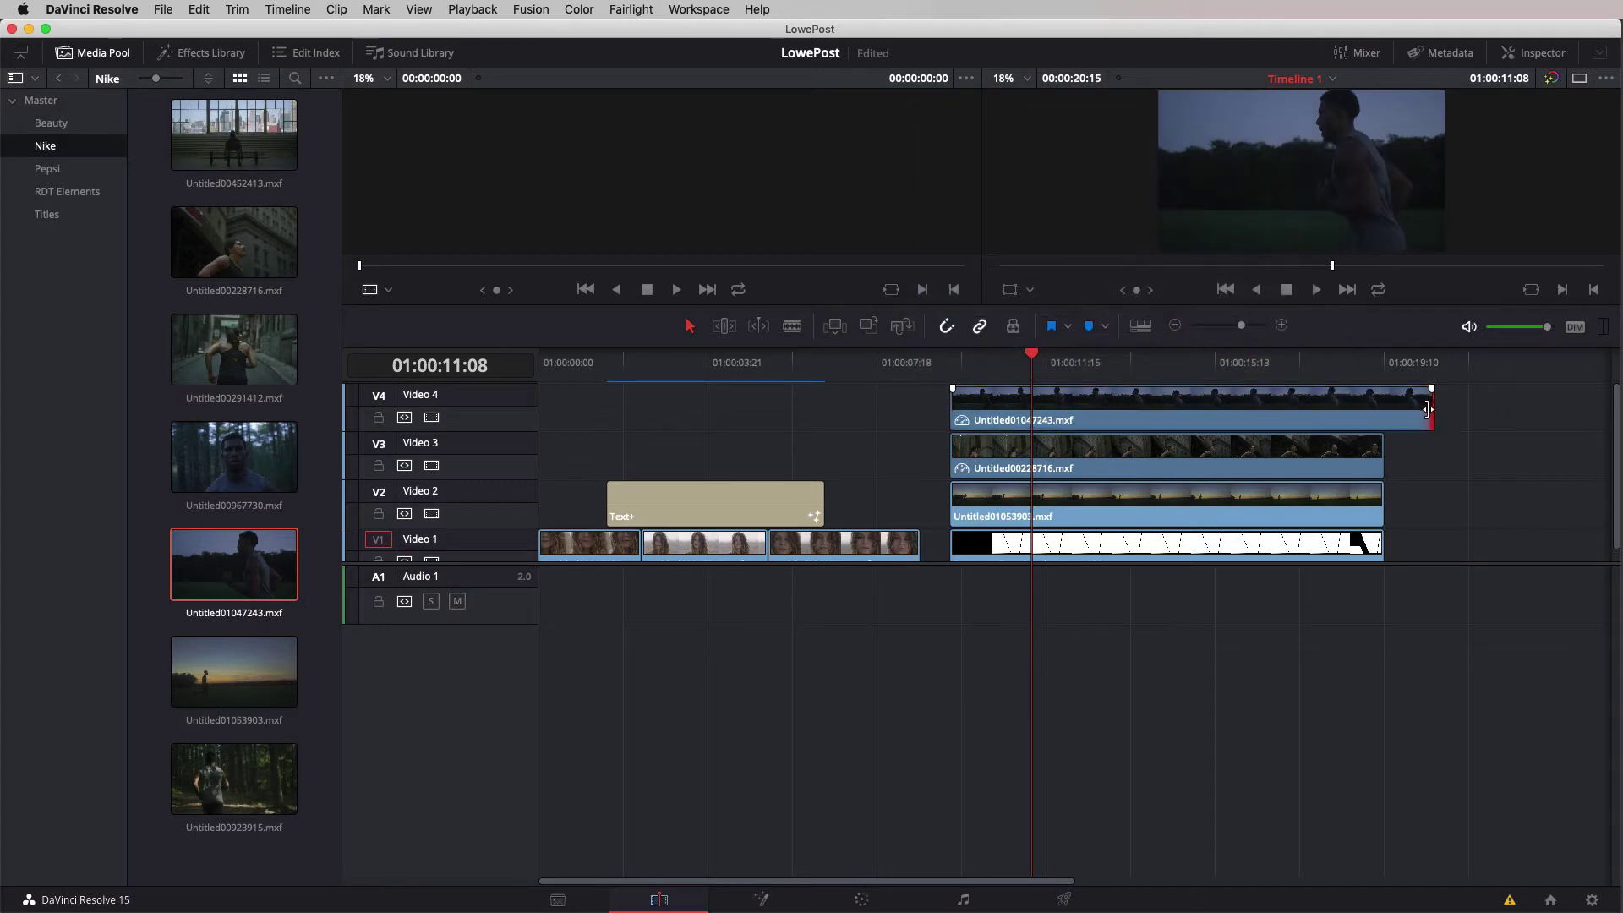
# - Trim the Video 4 clip flush with the clips below and preview the composite
pyautogui.moveTo(1425, 411); pyautogui.dragTo(1381, 411)
pyautogui.moveTo(1030, 364); pyautogui.dragTo(1174, 363)
pyautogui.hotkey('shift', 'Left')
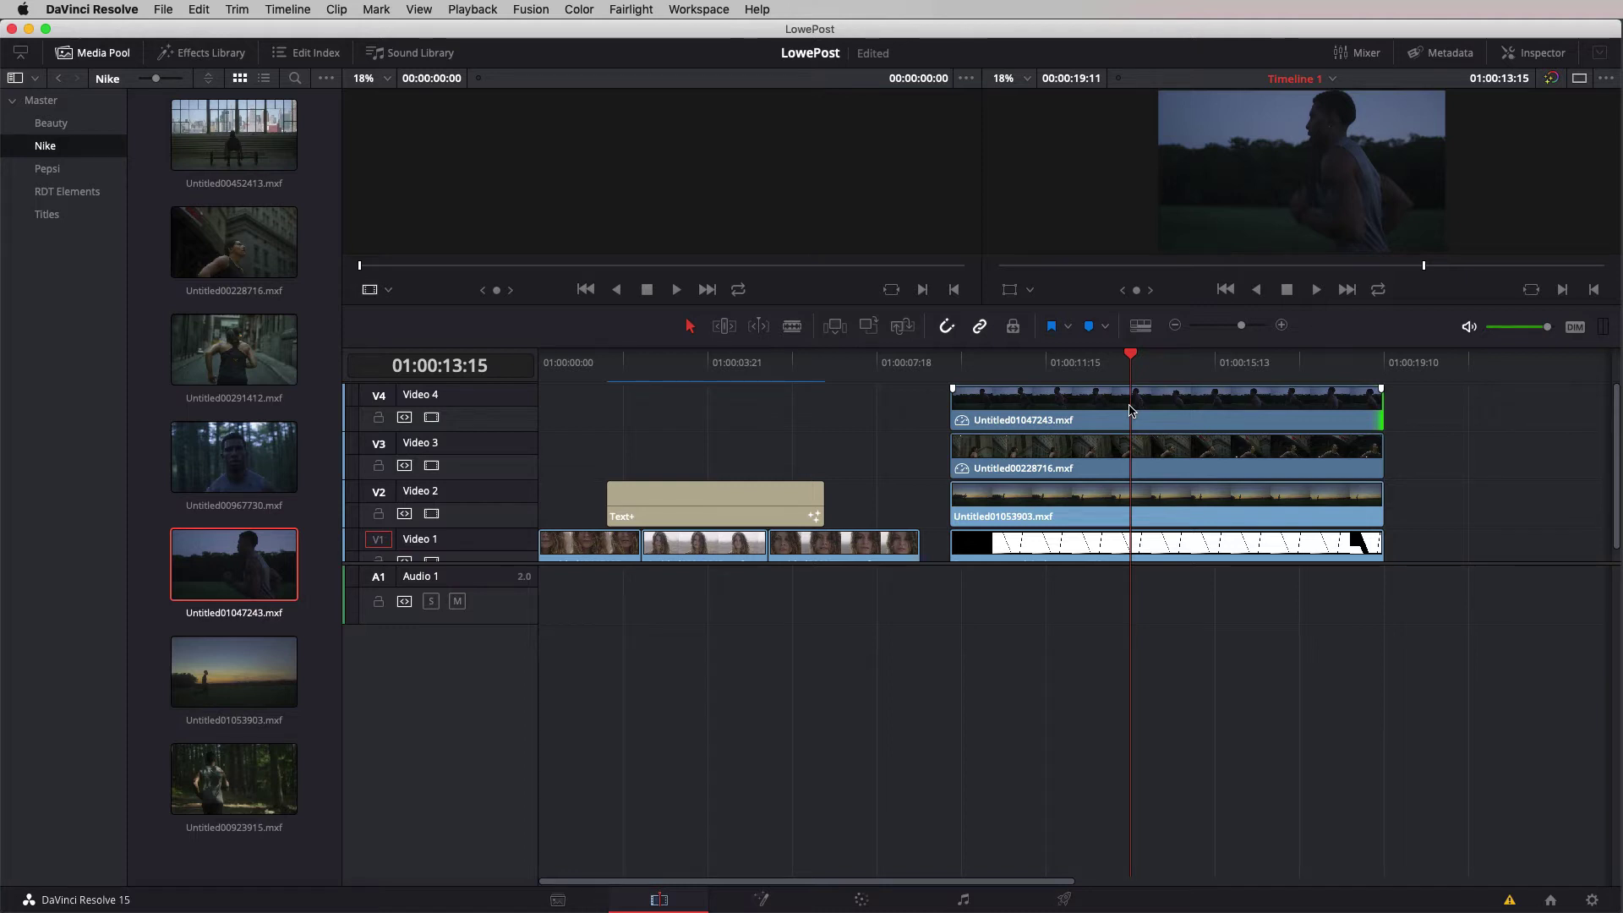
# - Make the Video 4 clip a Fusion clip named Guy Running Right
pyautogui.rightClick(1147, 410)
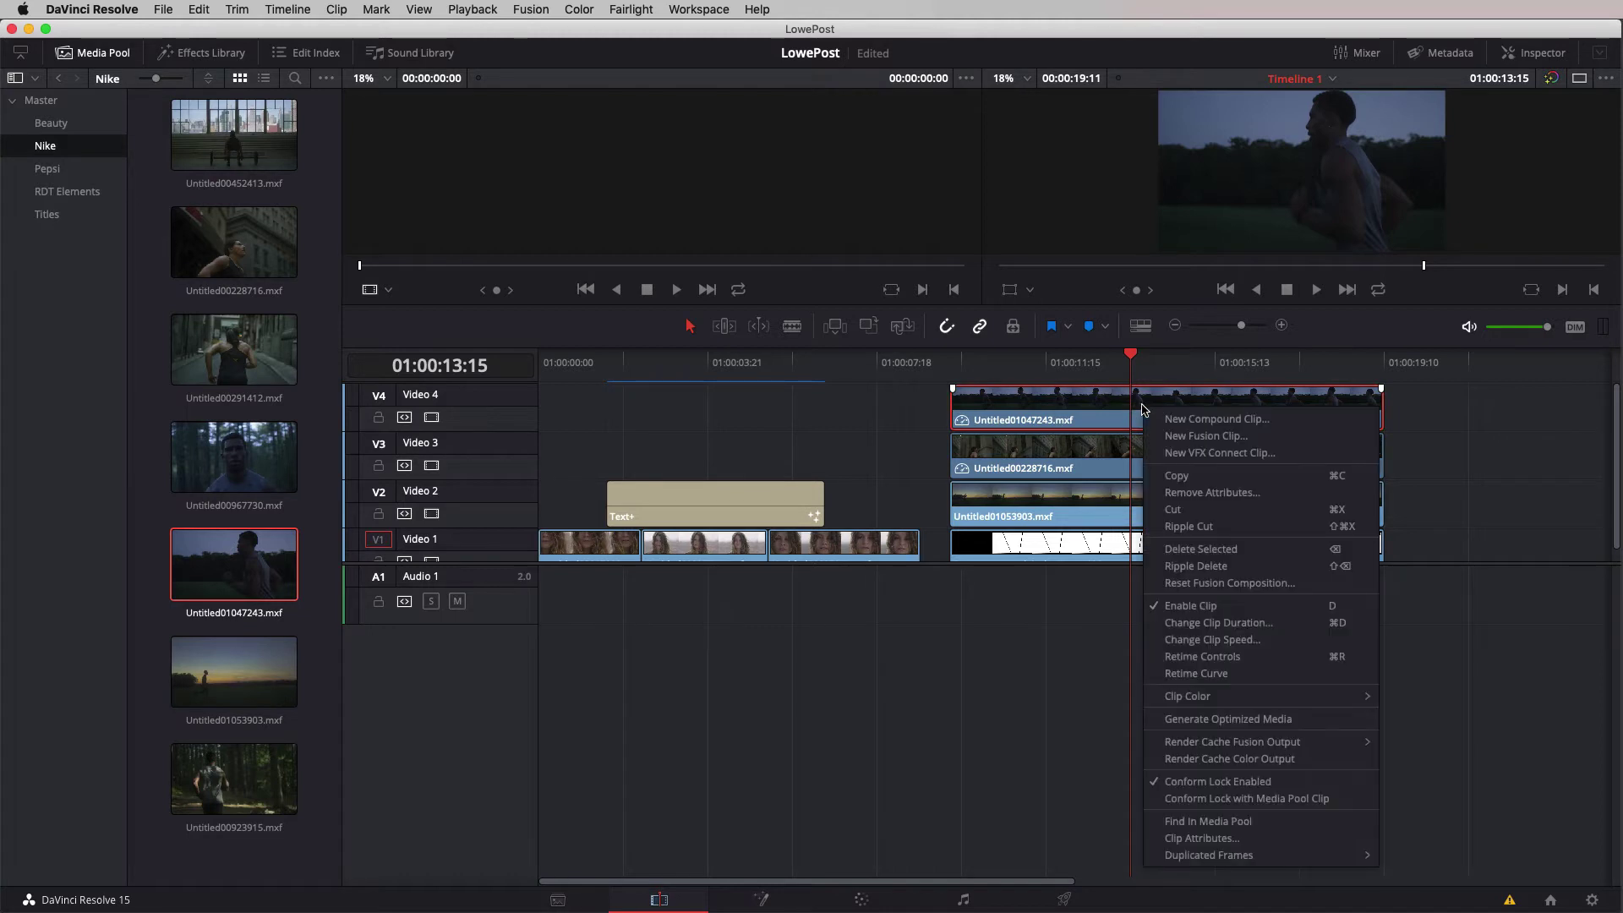
pyautogui.click(1176, 436)
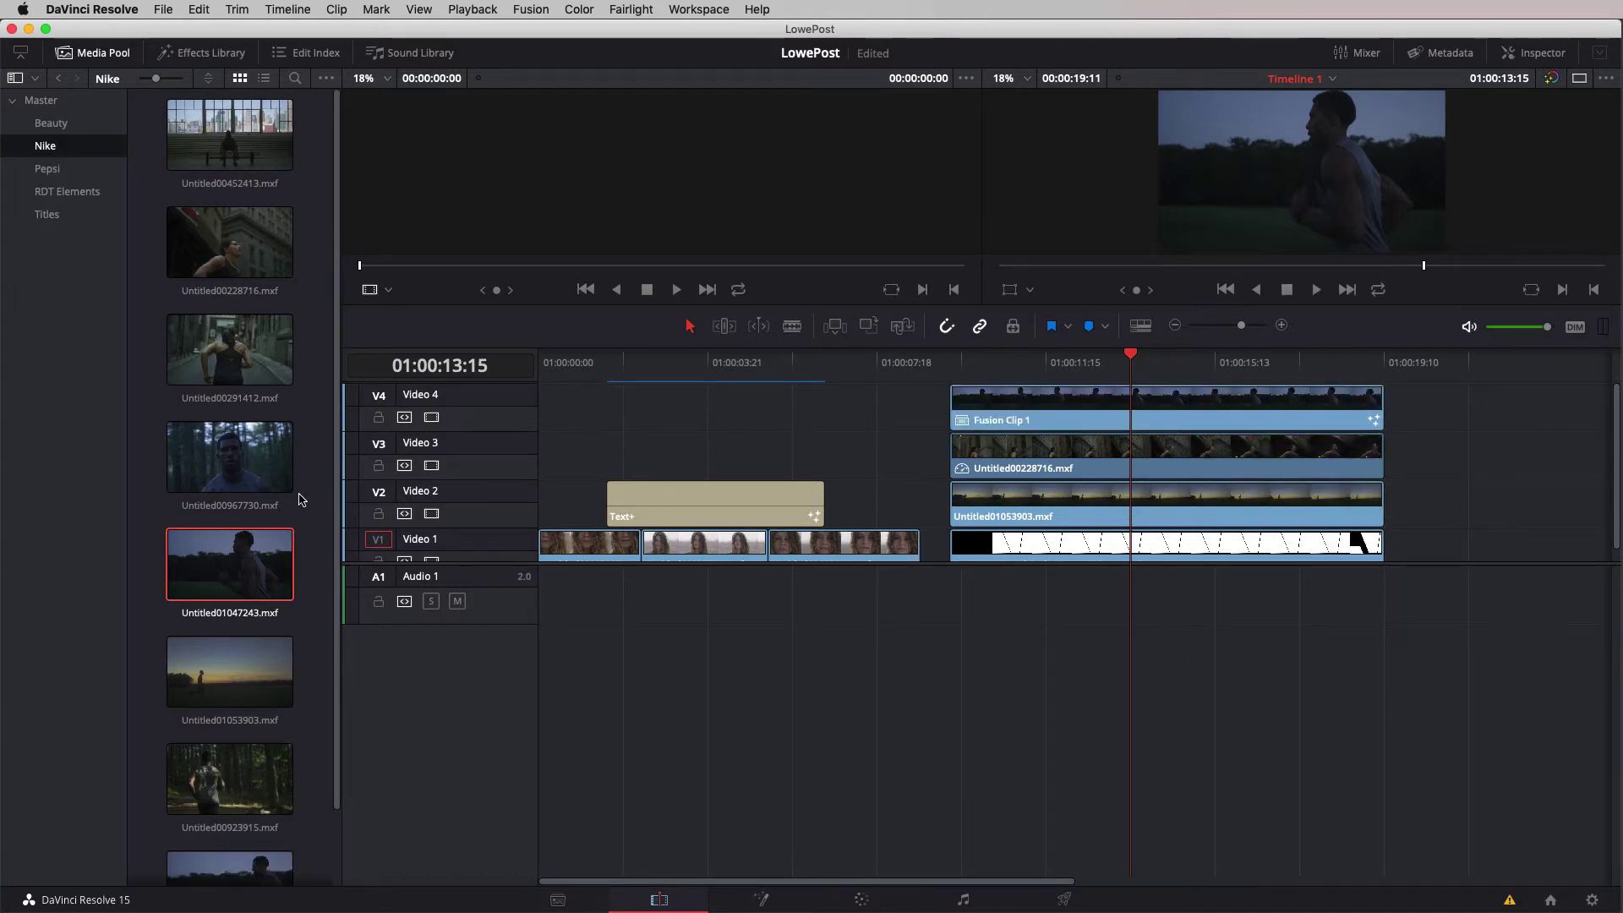
pyautogui.scroll(-2, 237, 592)
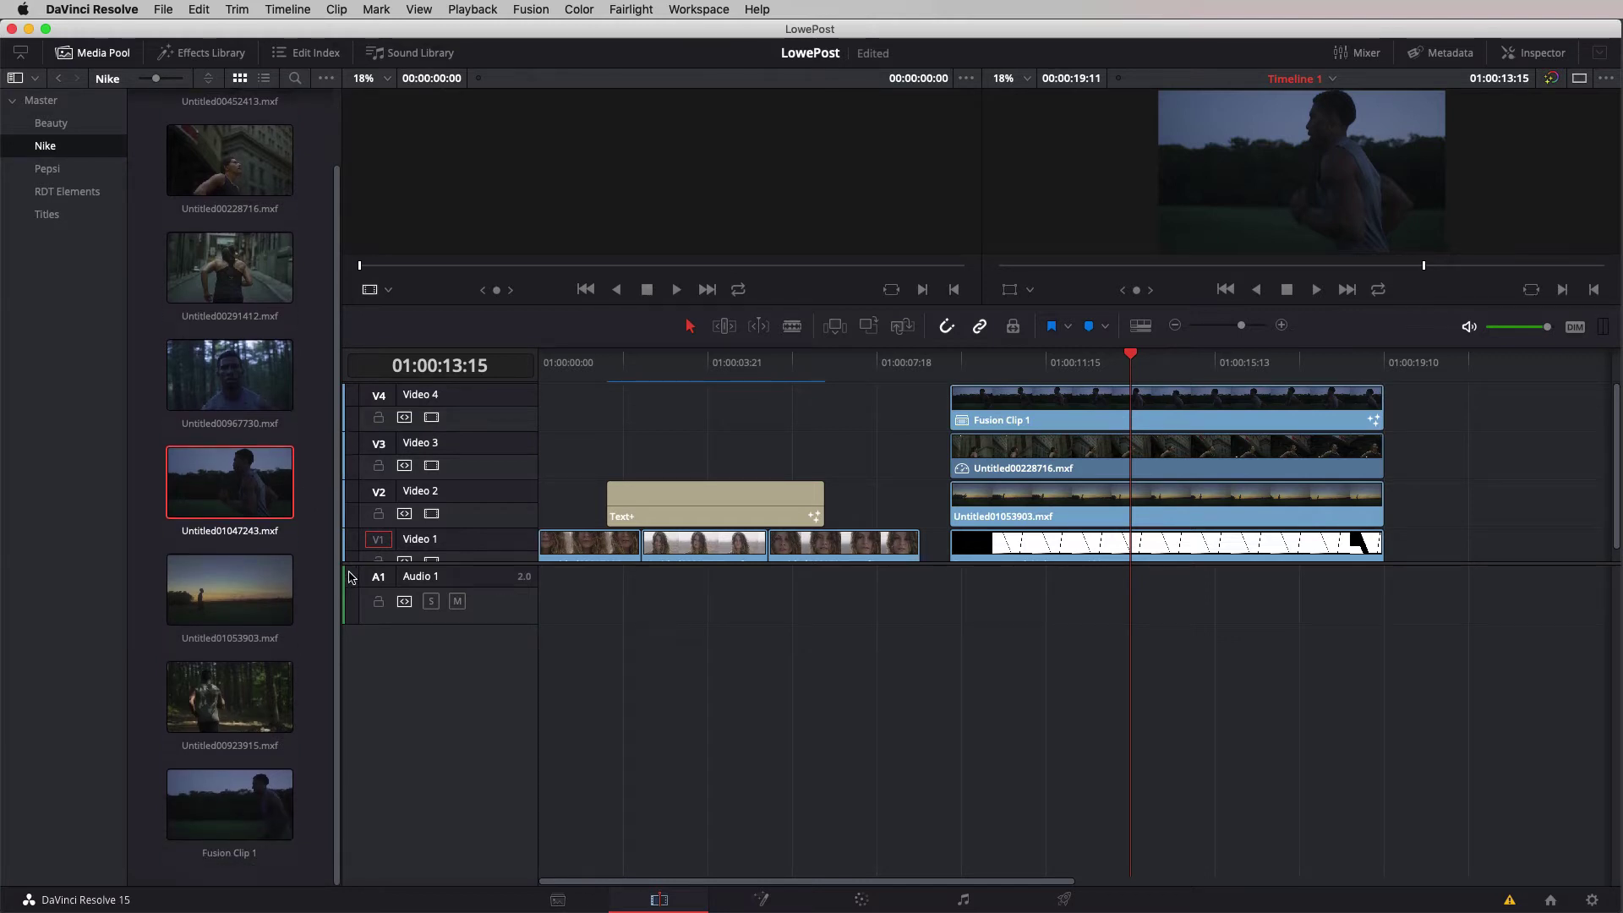
pyautogui.doubleClick(235, 860)
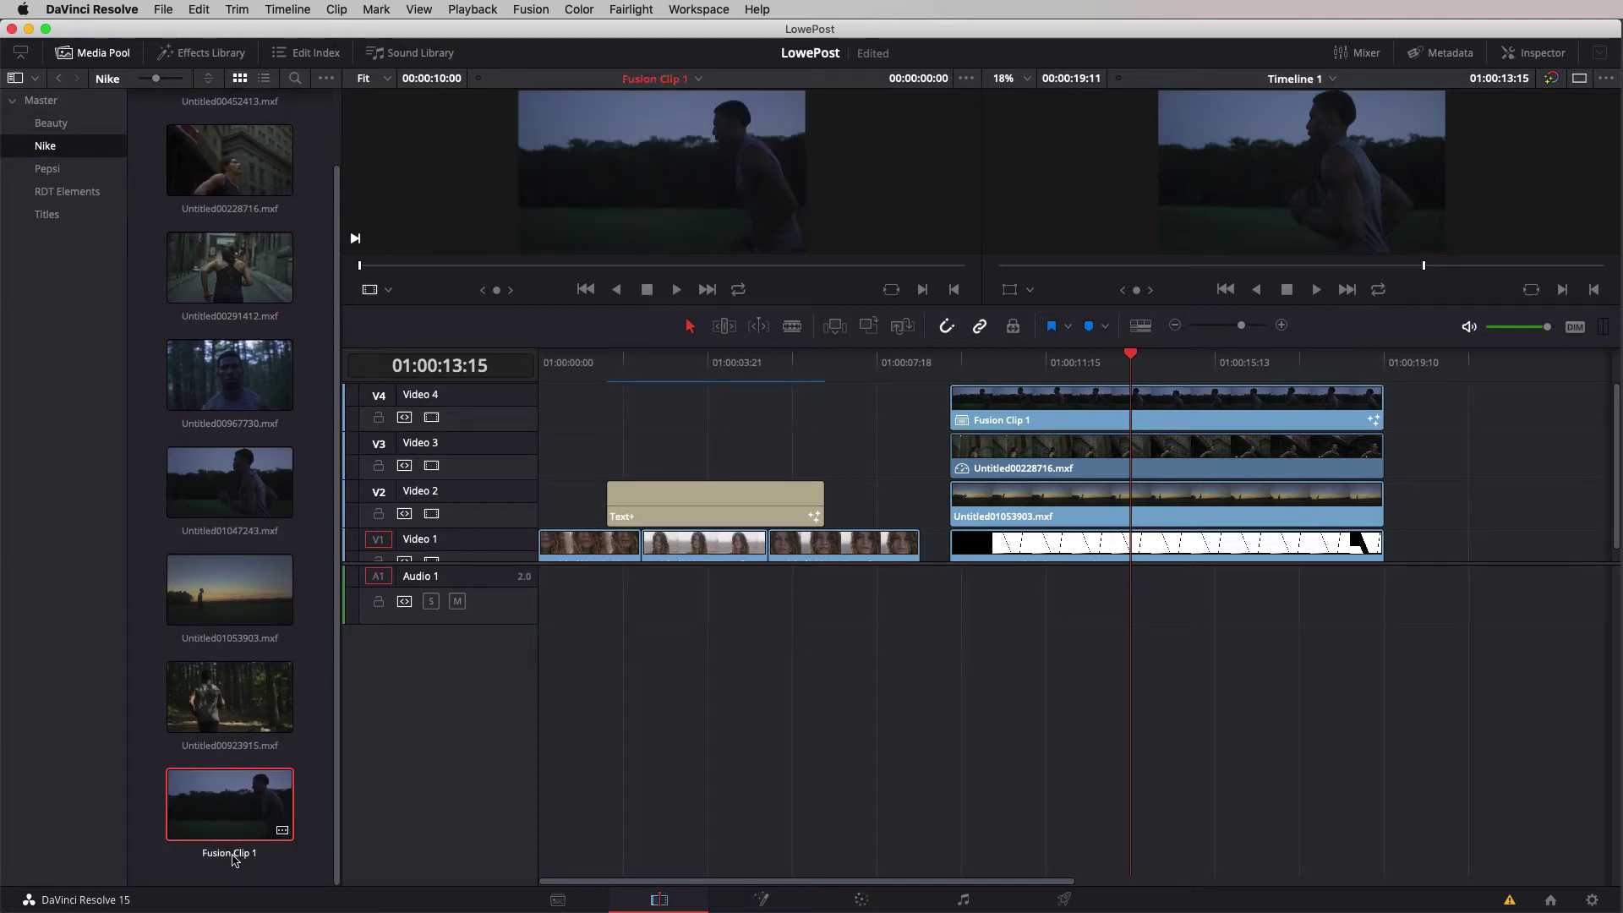
pyautogui.click(234, 853)
pyautogui.write('Guy Running')
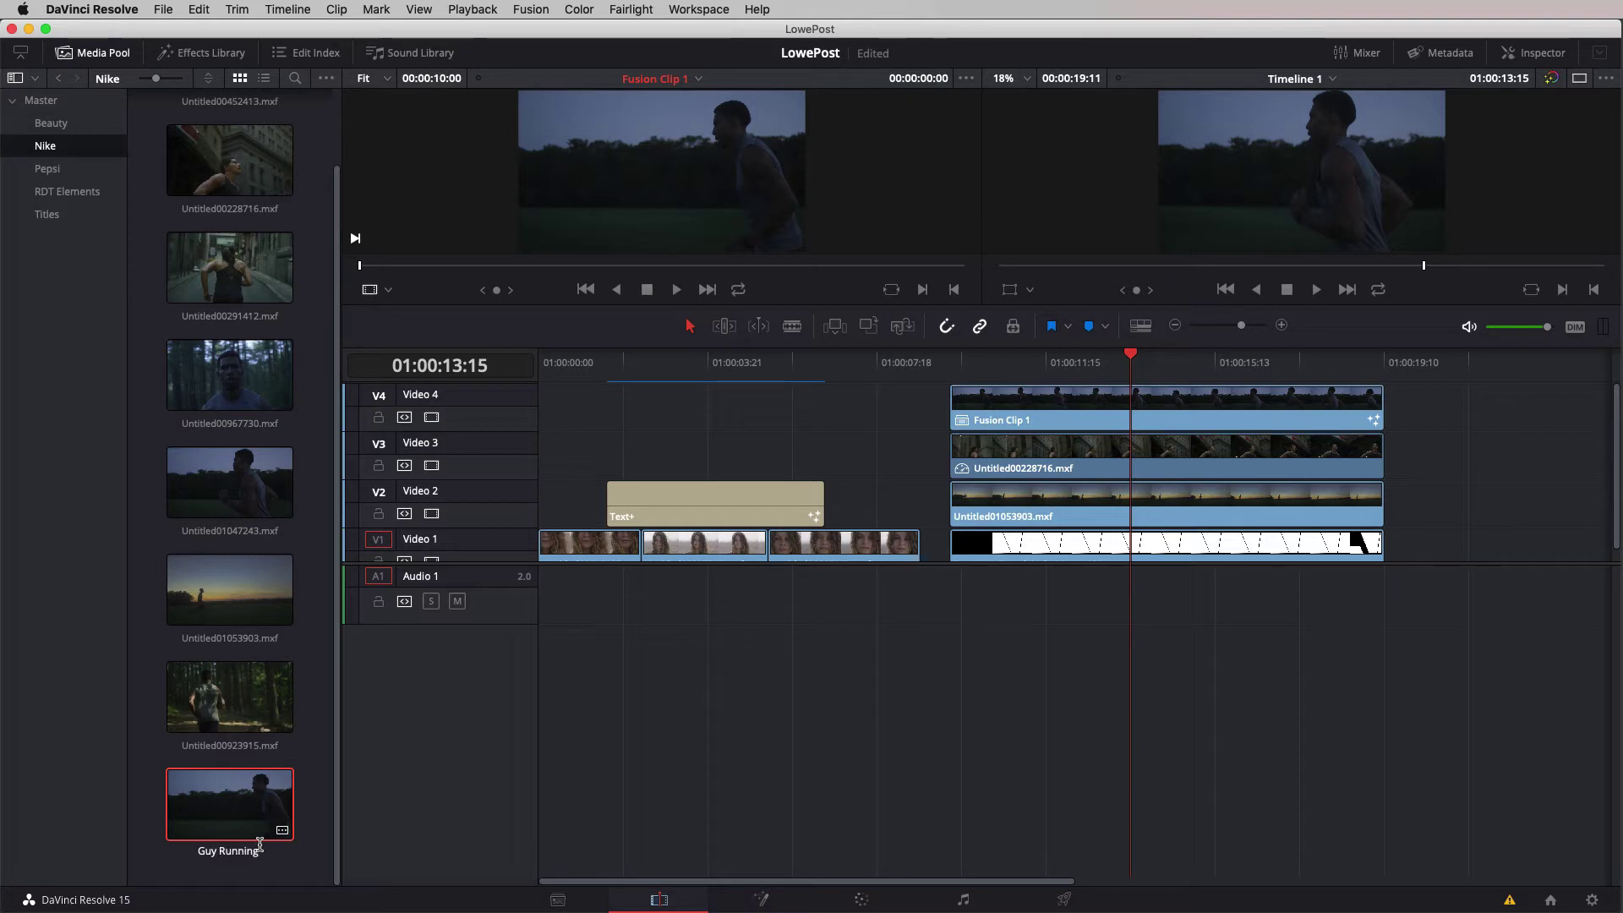
pyautogui.write(' Right')
pyautogui.press('Return')
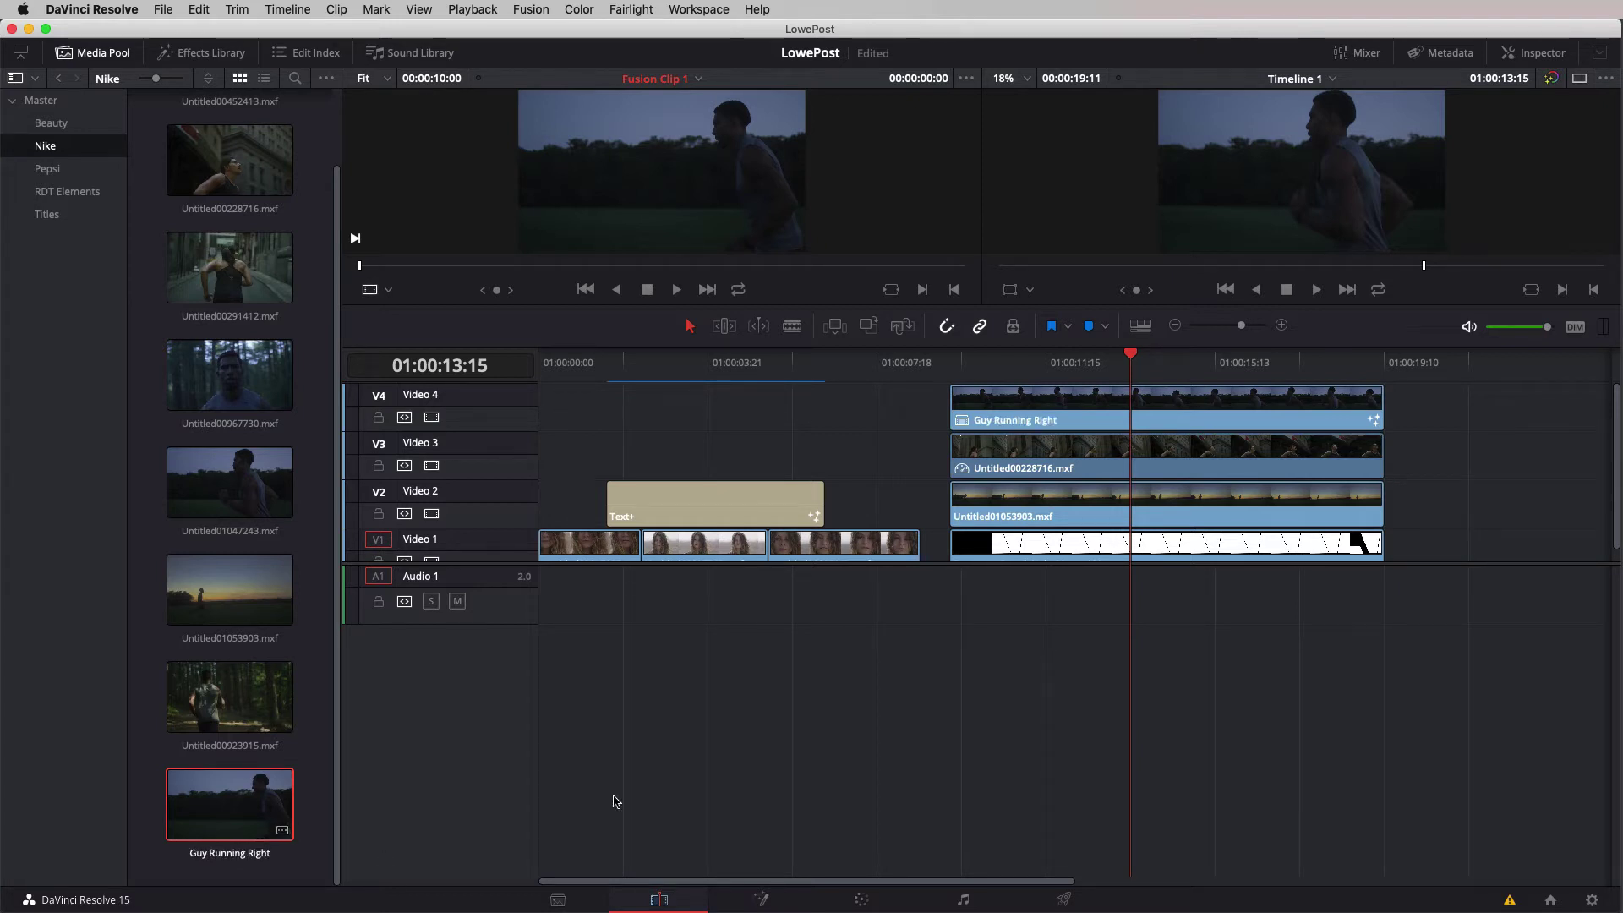
# - Make the Video 3 clip a Fusion clip named Woman for Center
pyautogui.click(1112, 465)
pyautogui.rightClick(1098, 457)
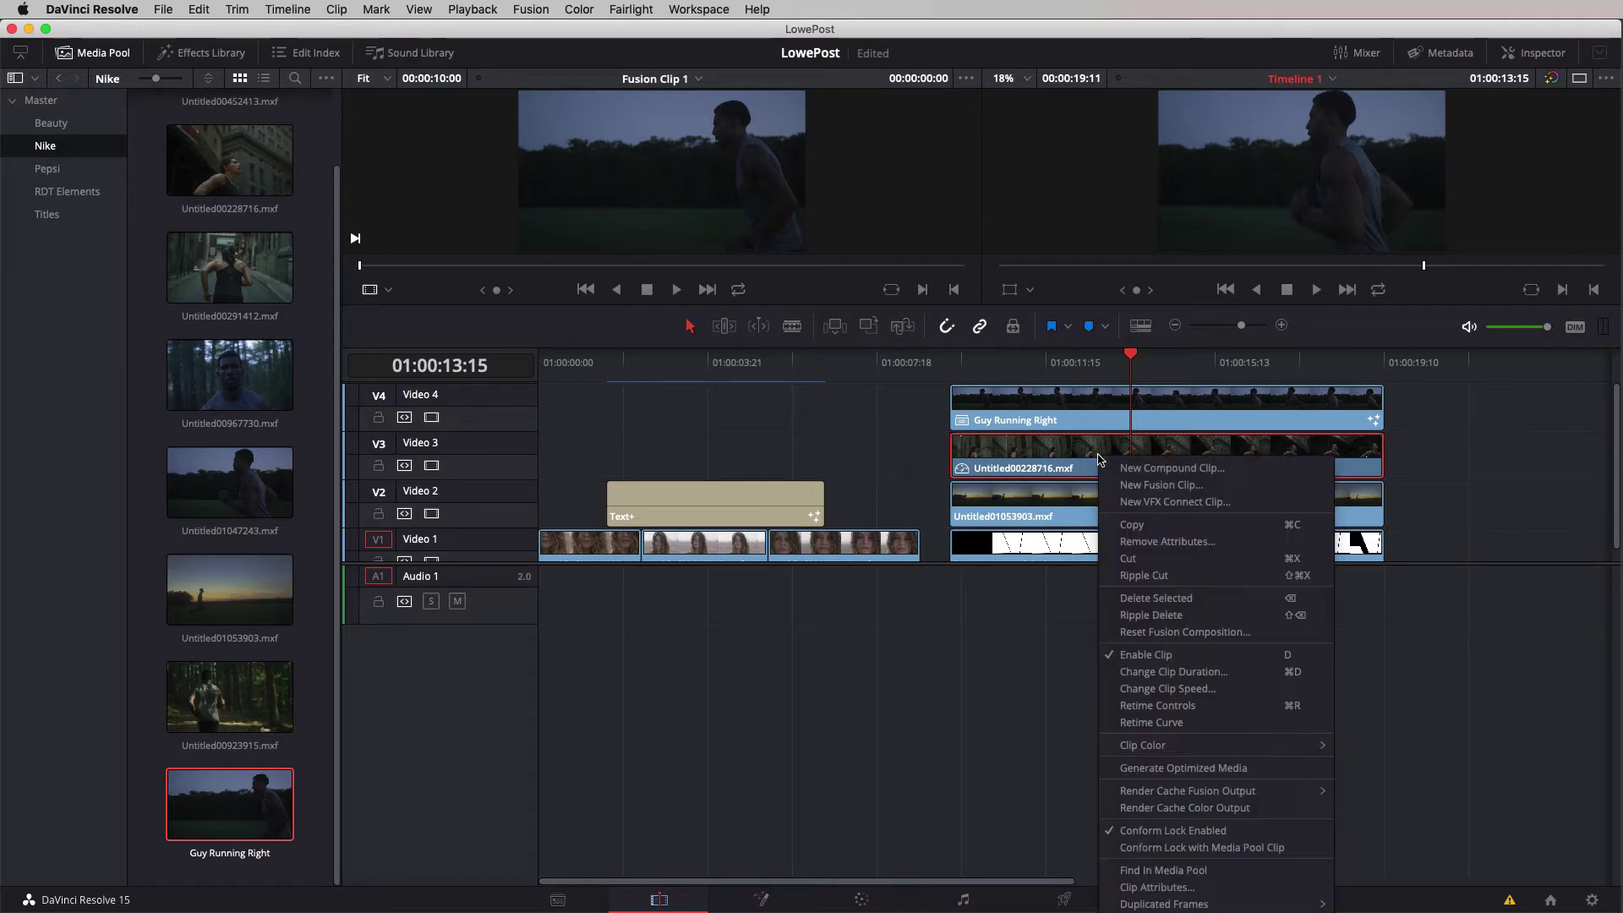
pyautogui.click(1133, 485)
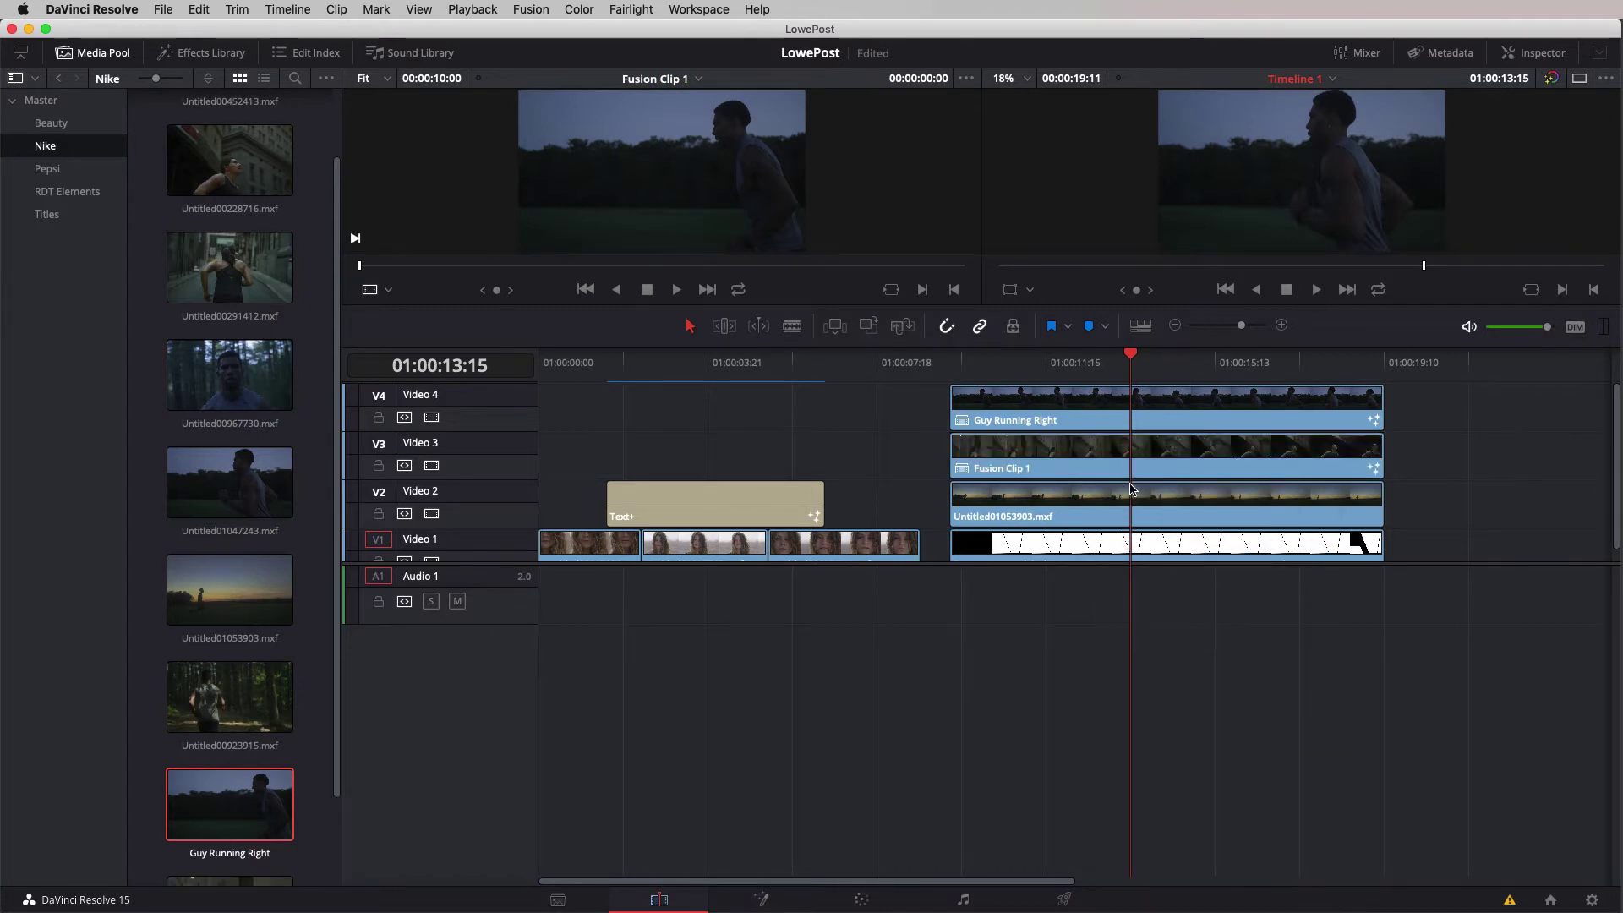
pyautogui.scroll(-3, 334, 719)
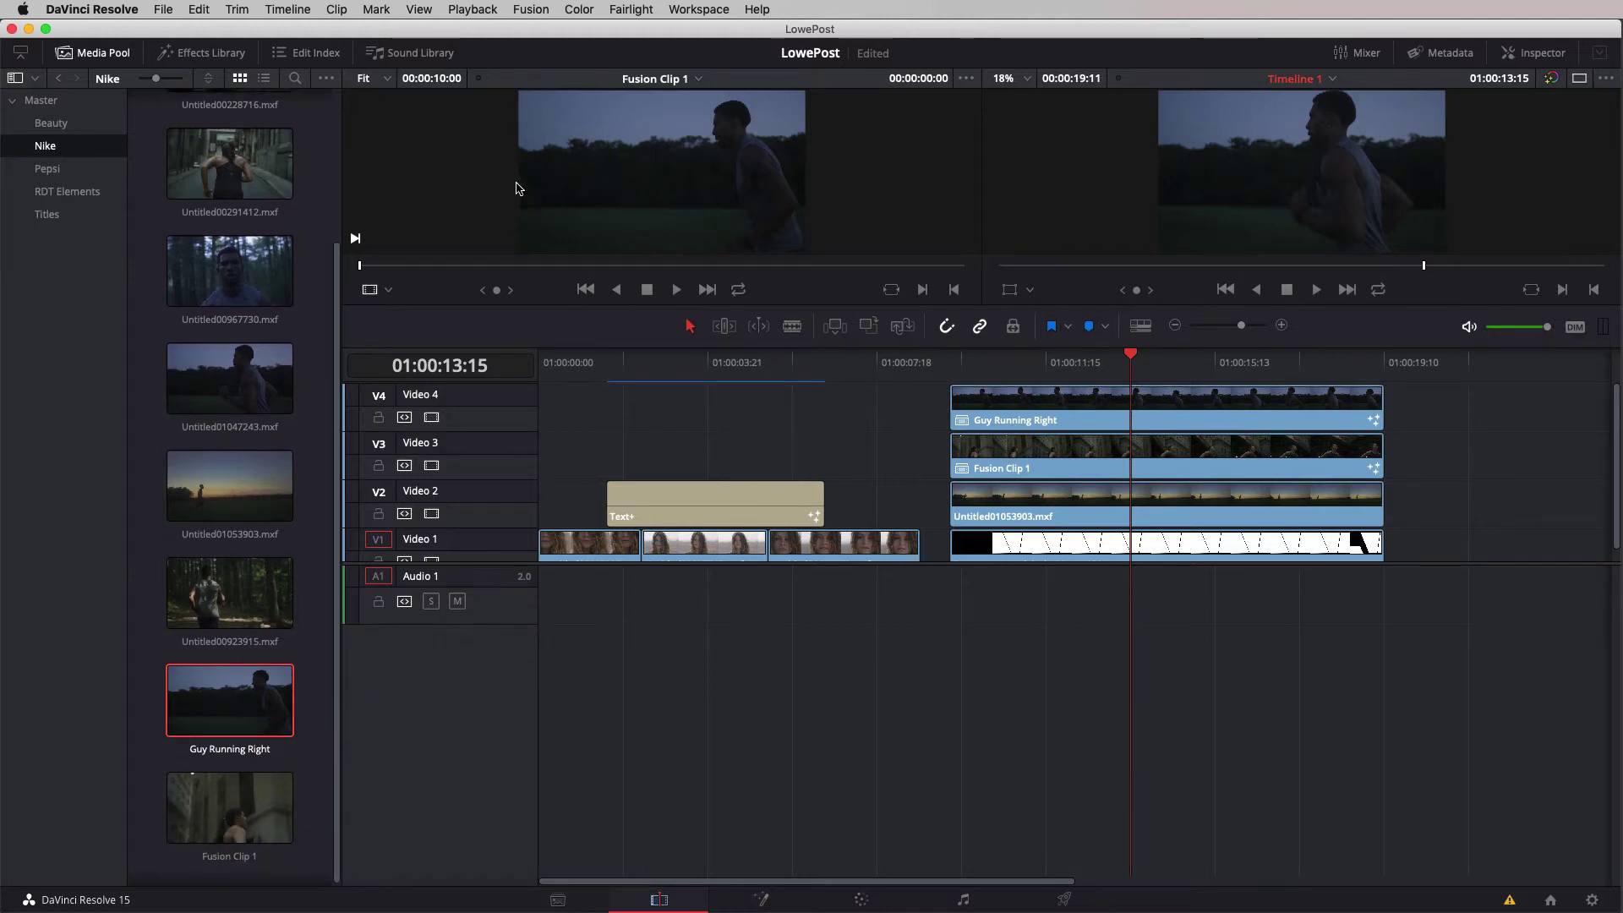
pyautogui.click(230, 824)
pyautogui.click(252, 855)
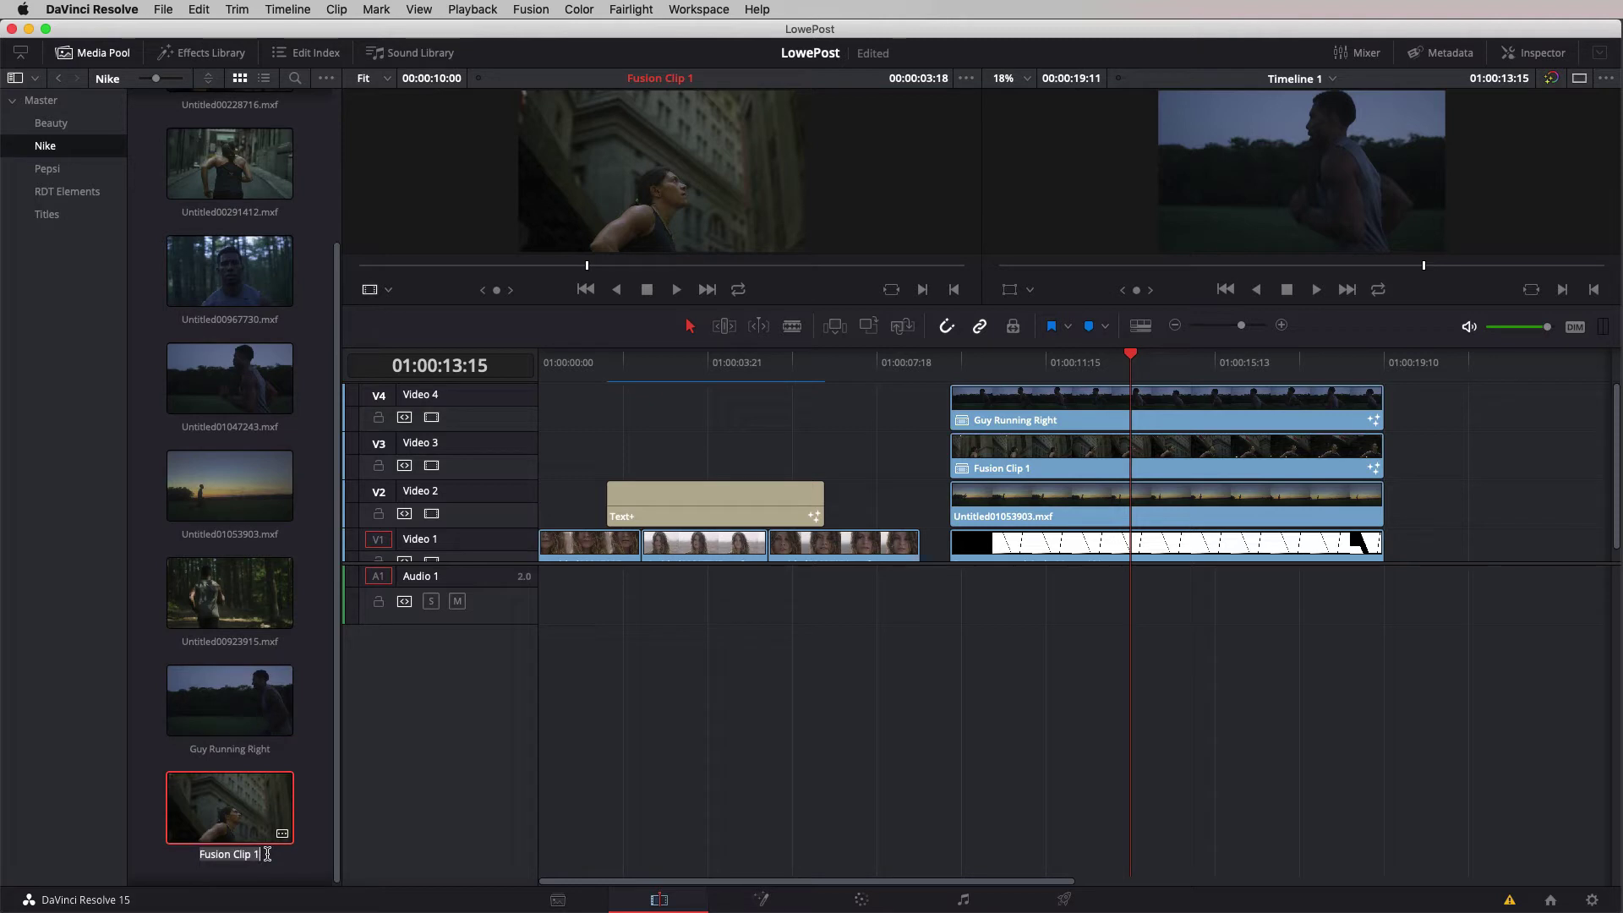
pyautogui.write('Woman')
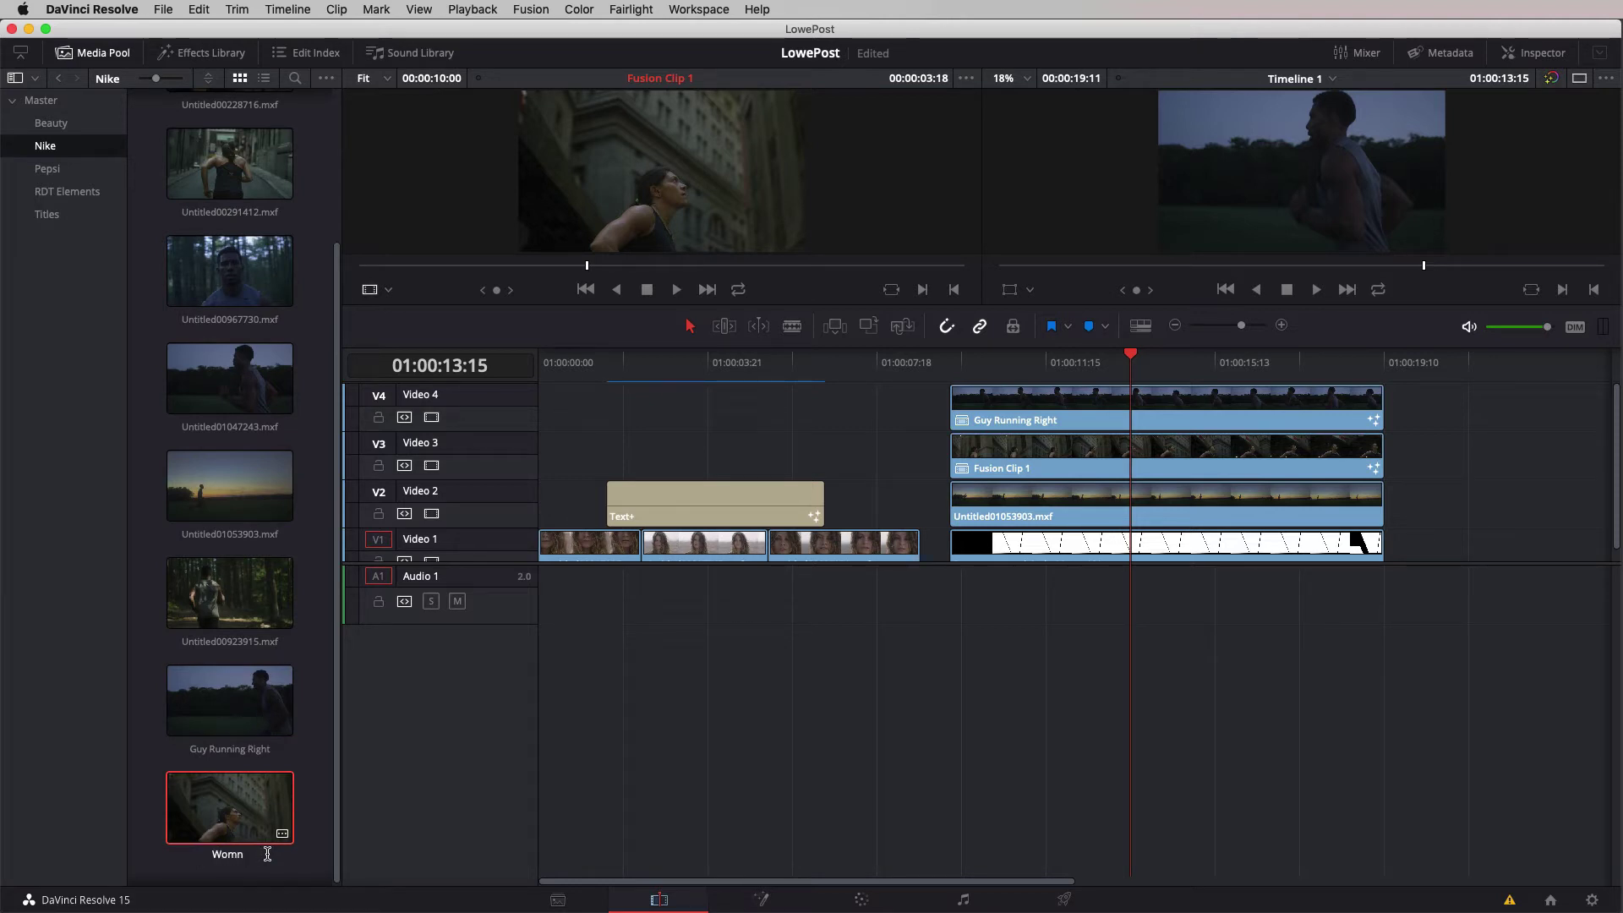
pyautogui.write(' for Center')
pyautogui.press('Return')
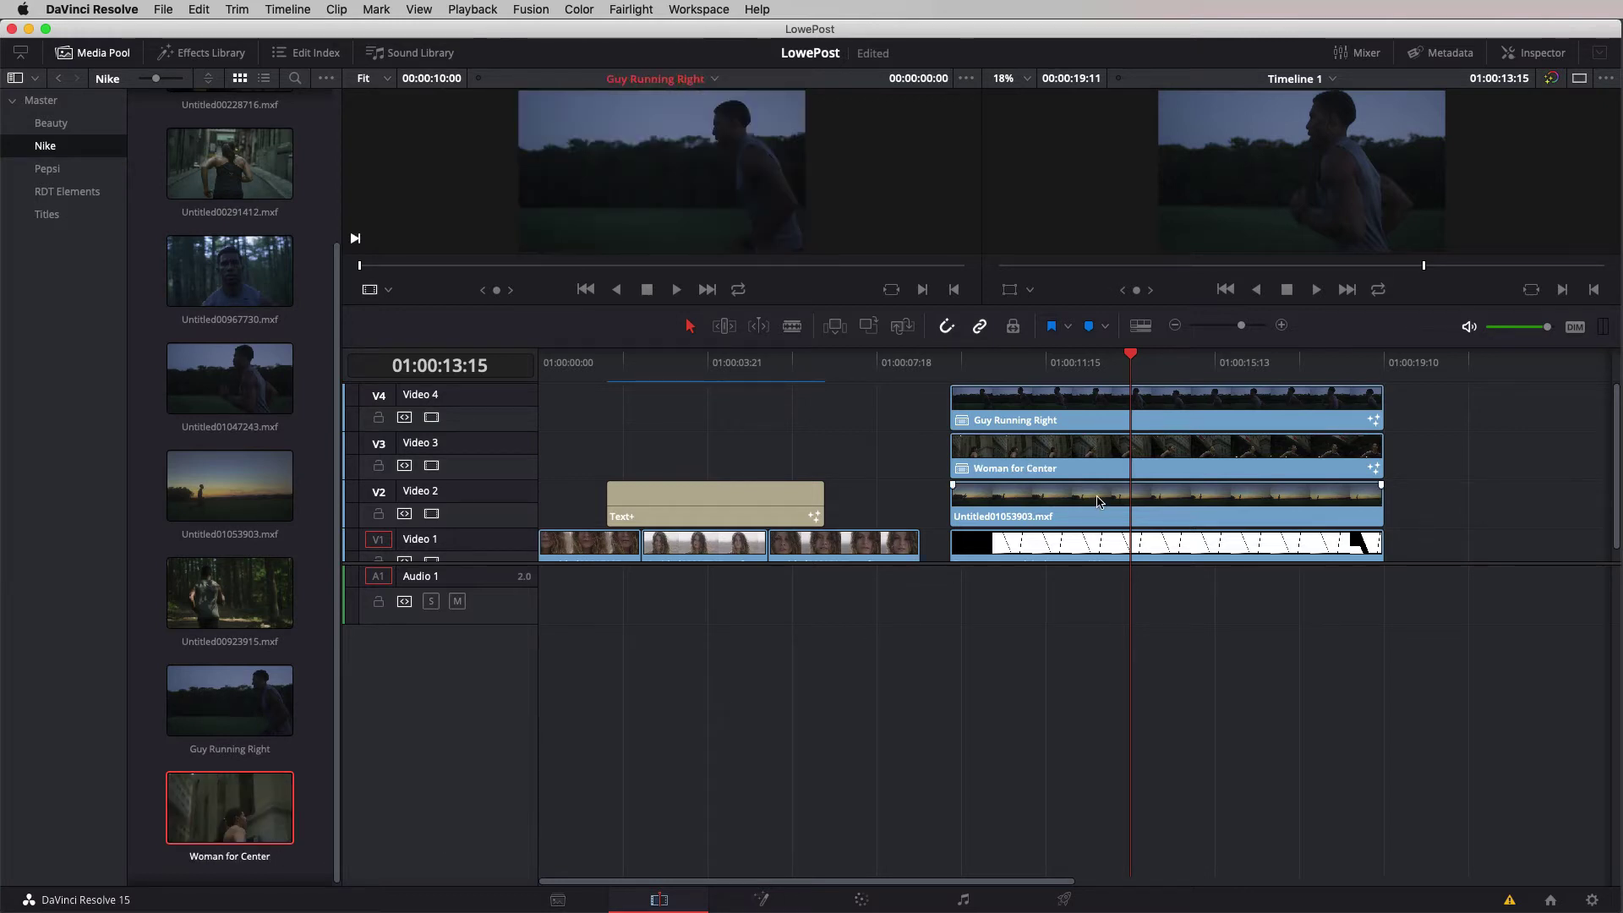
# - Make the Video 2 clip a Fusion clip named Guy Running Left
pyautogui.click(1086, 489)
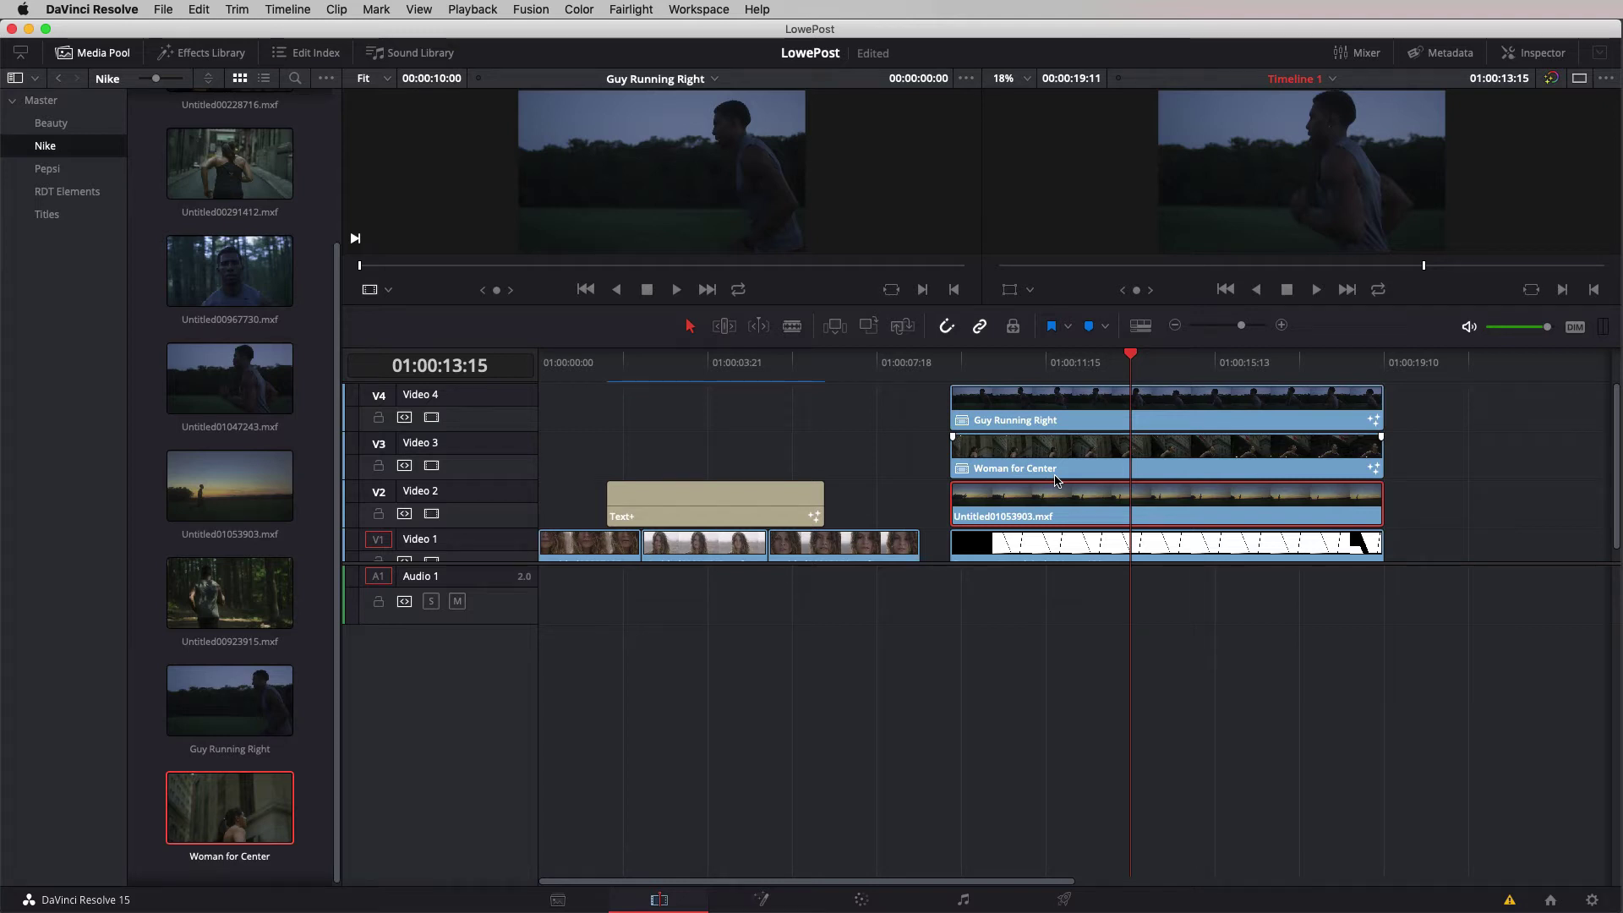
pyautogui.rightClick(1059, 496)
pyautogui.click(1088, 522)
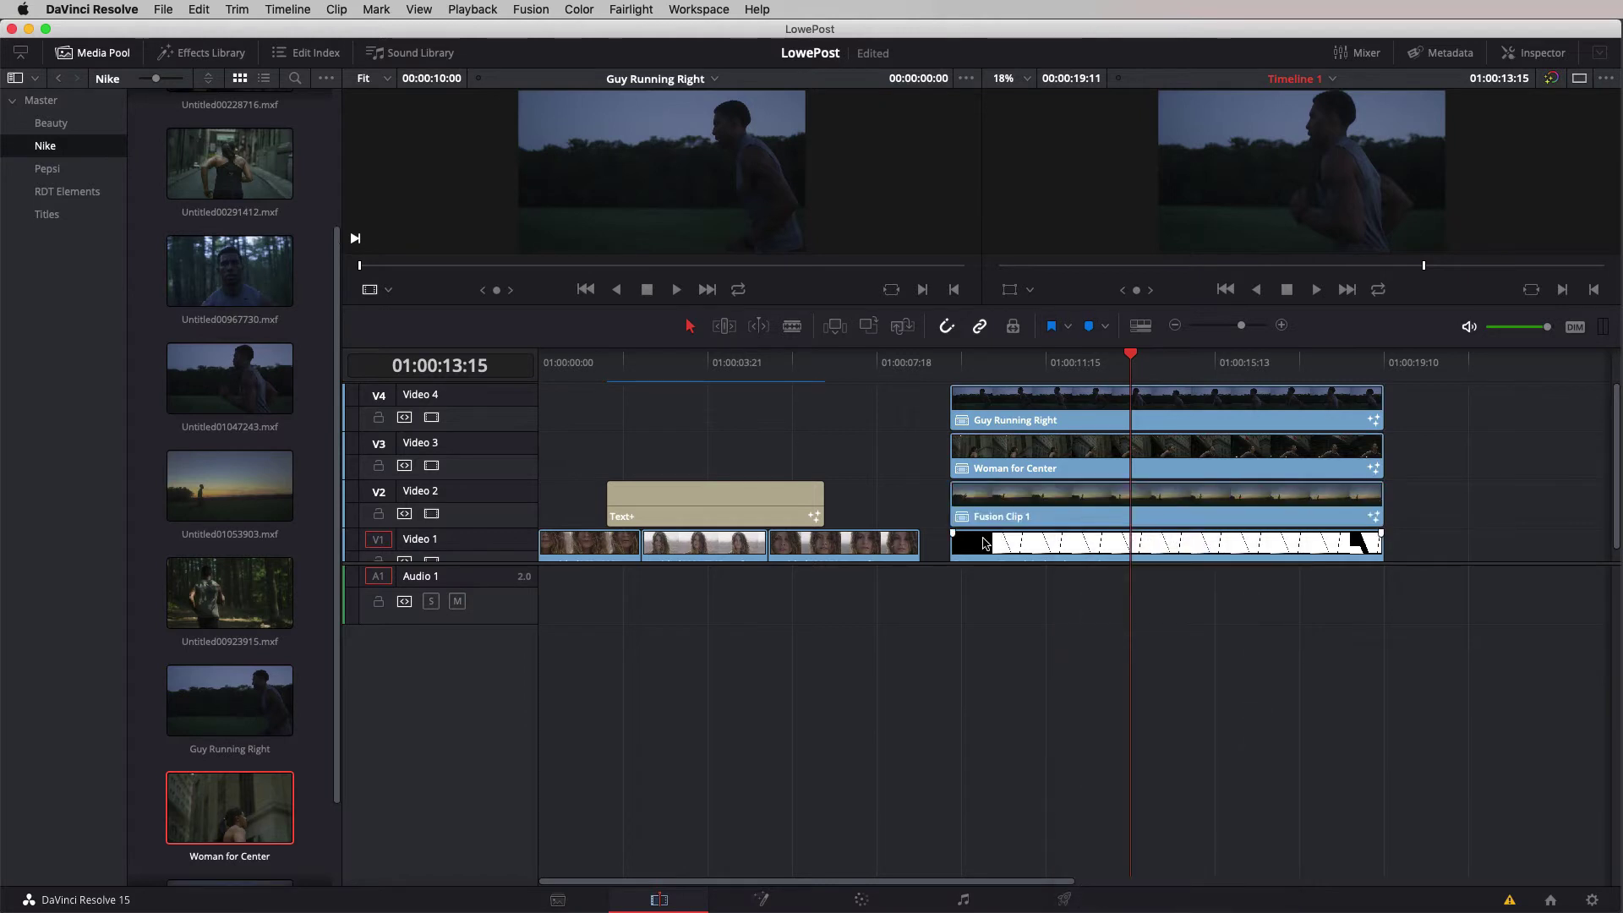
pyautogui.scroll(-2, 280, 731)
pyautogui.click(242, 855)
pyautogui.click(245, 856)
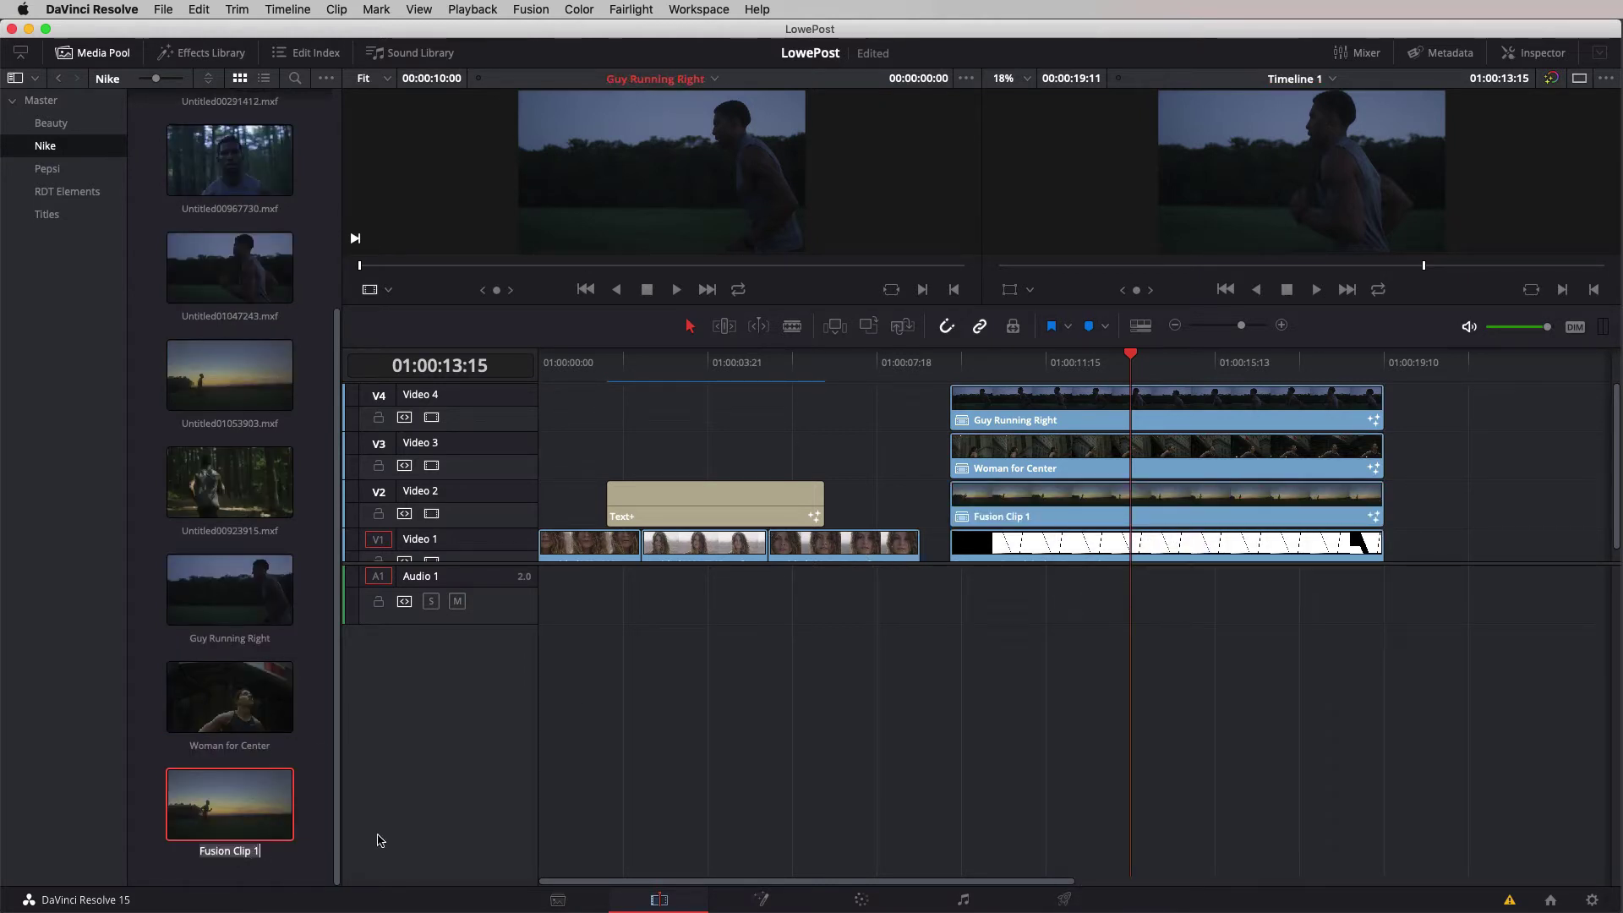
pyautogui.write('Guy Running Left')
pyautogui.press('Return')
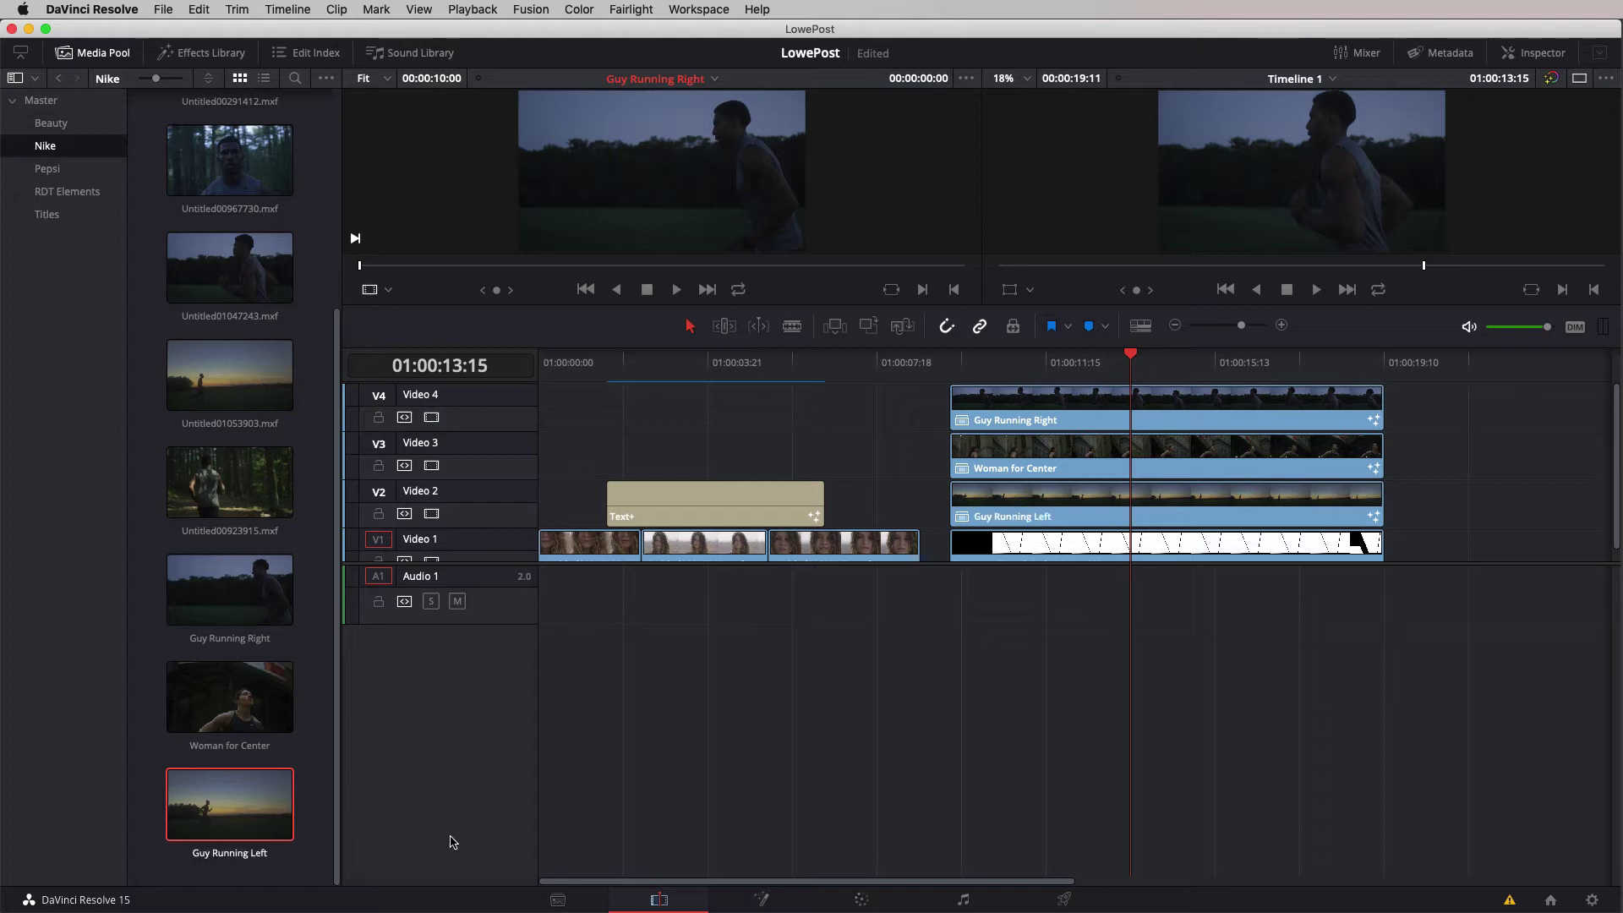
# - Save the project, then undo and redo the last timeline change
pyautogui.click(877, 689)
pyautogui.press('super+s')
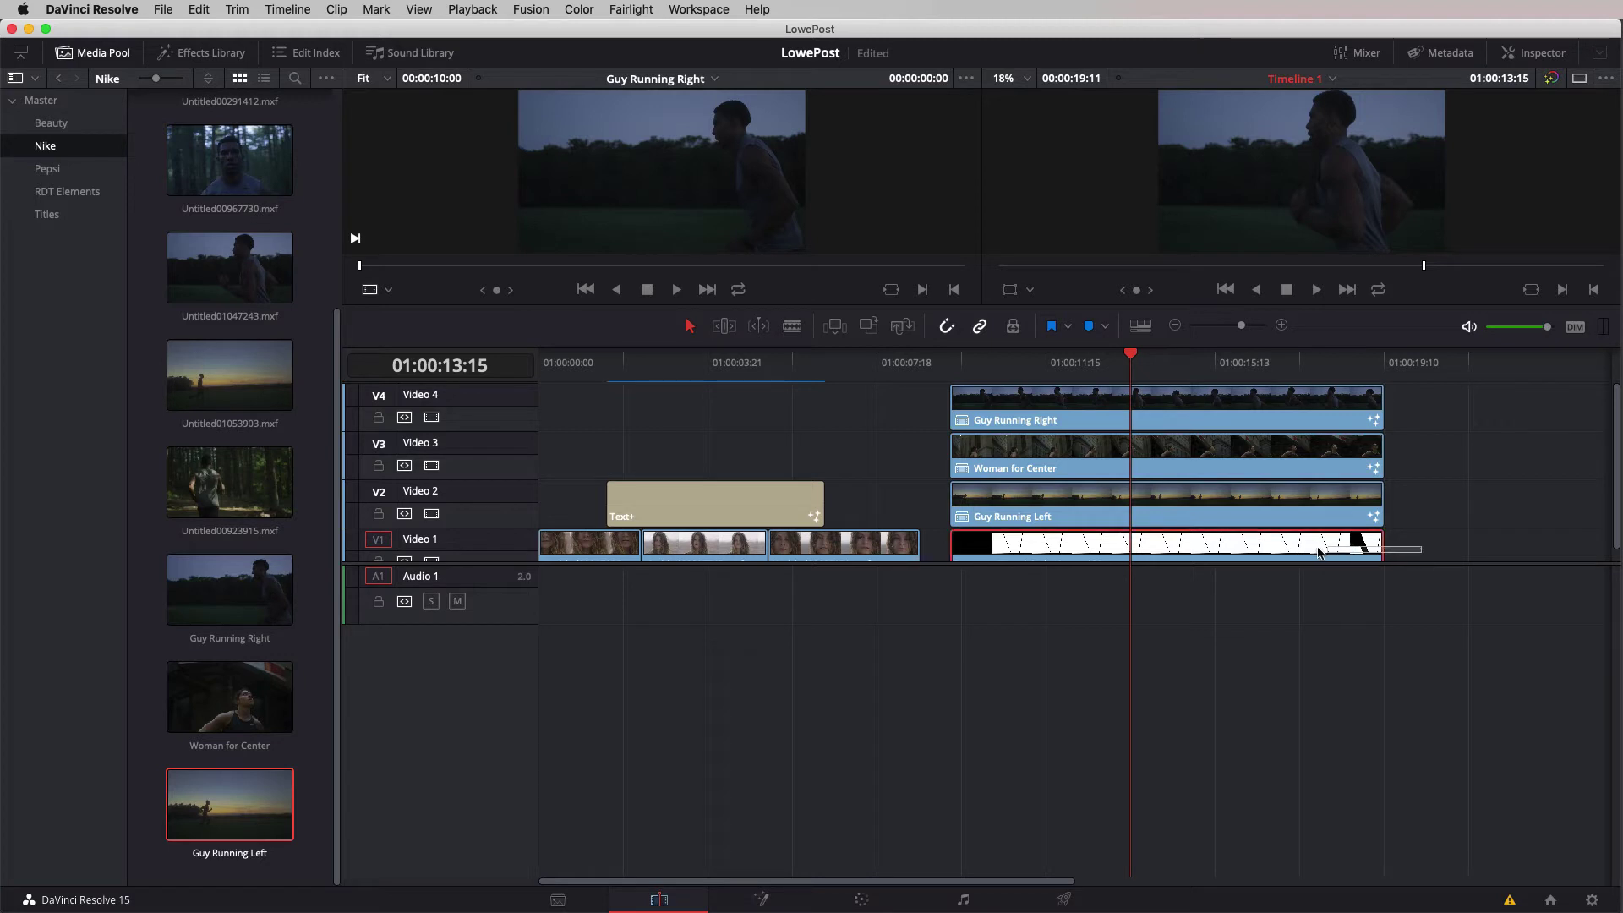
pyautogui.press('super+z')
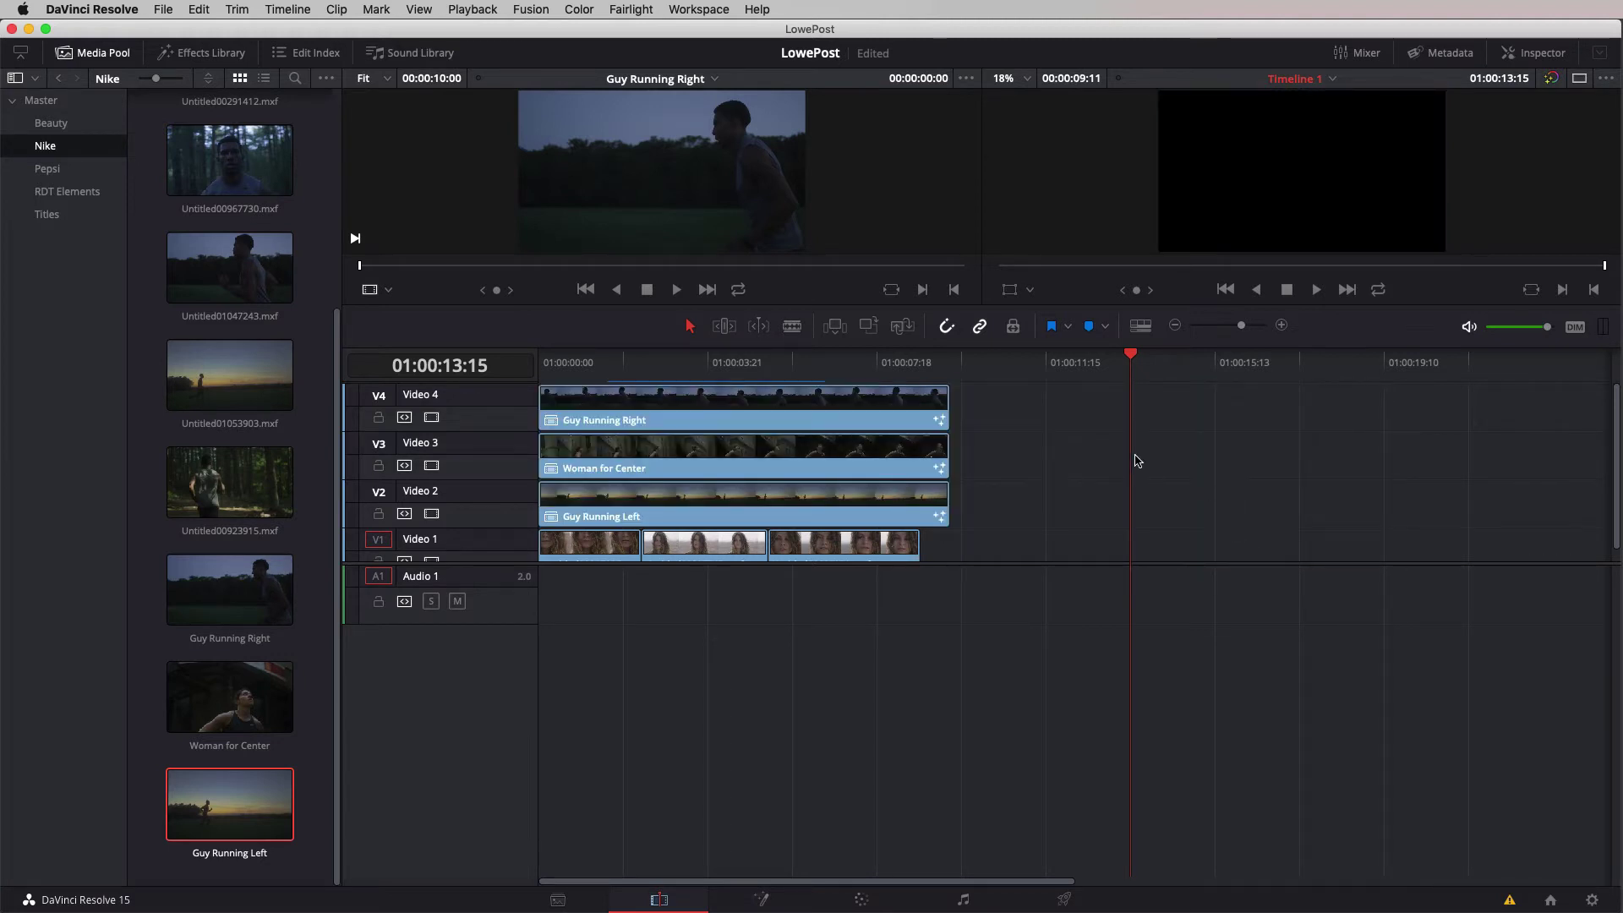
pyautogui.press('super+shift+z')
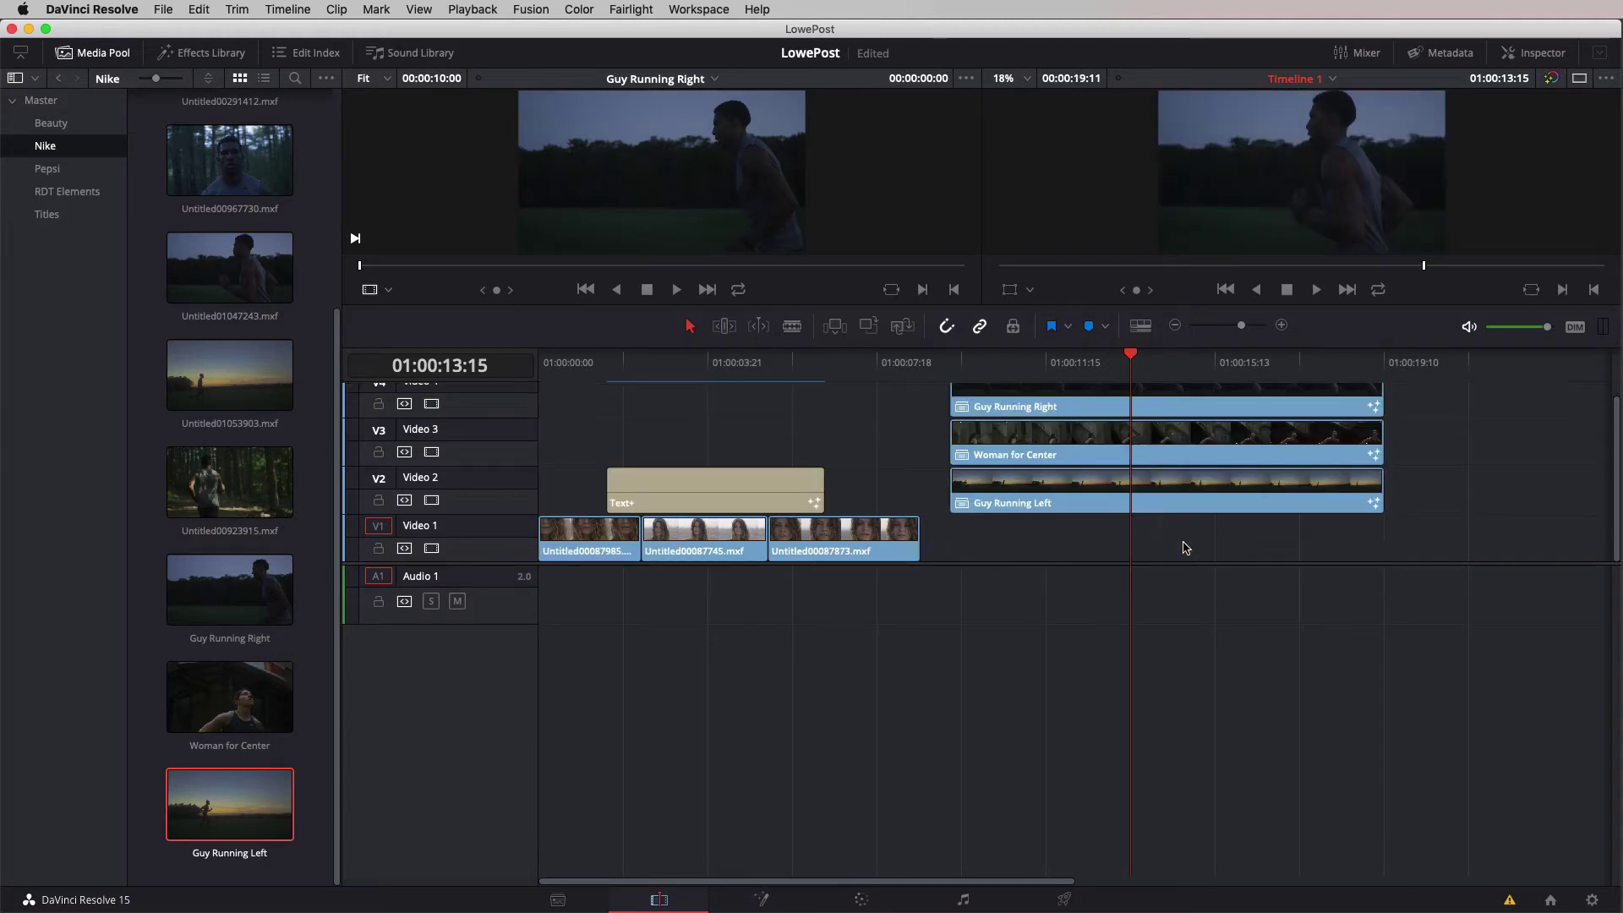
# - Move Guy Running Left down to Video 1 and delete Woman for Center and Guy Running Right
pyautogui.moveTo(1079, 478); pyautogui.dragTo(1080, 526)
pyautogui.click(1086, 444)
pyautogui.press('BackSpace')
pyautogui.click(1087, 407)
pyautogui.press('BackSpace')
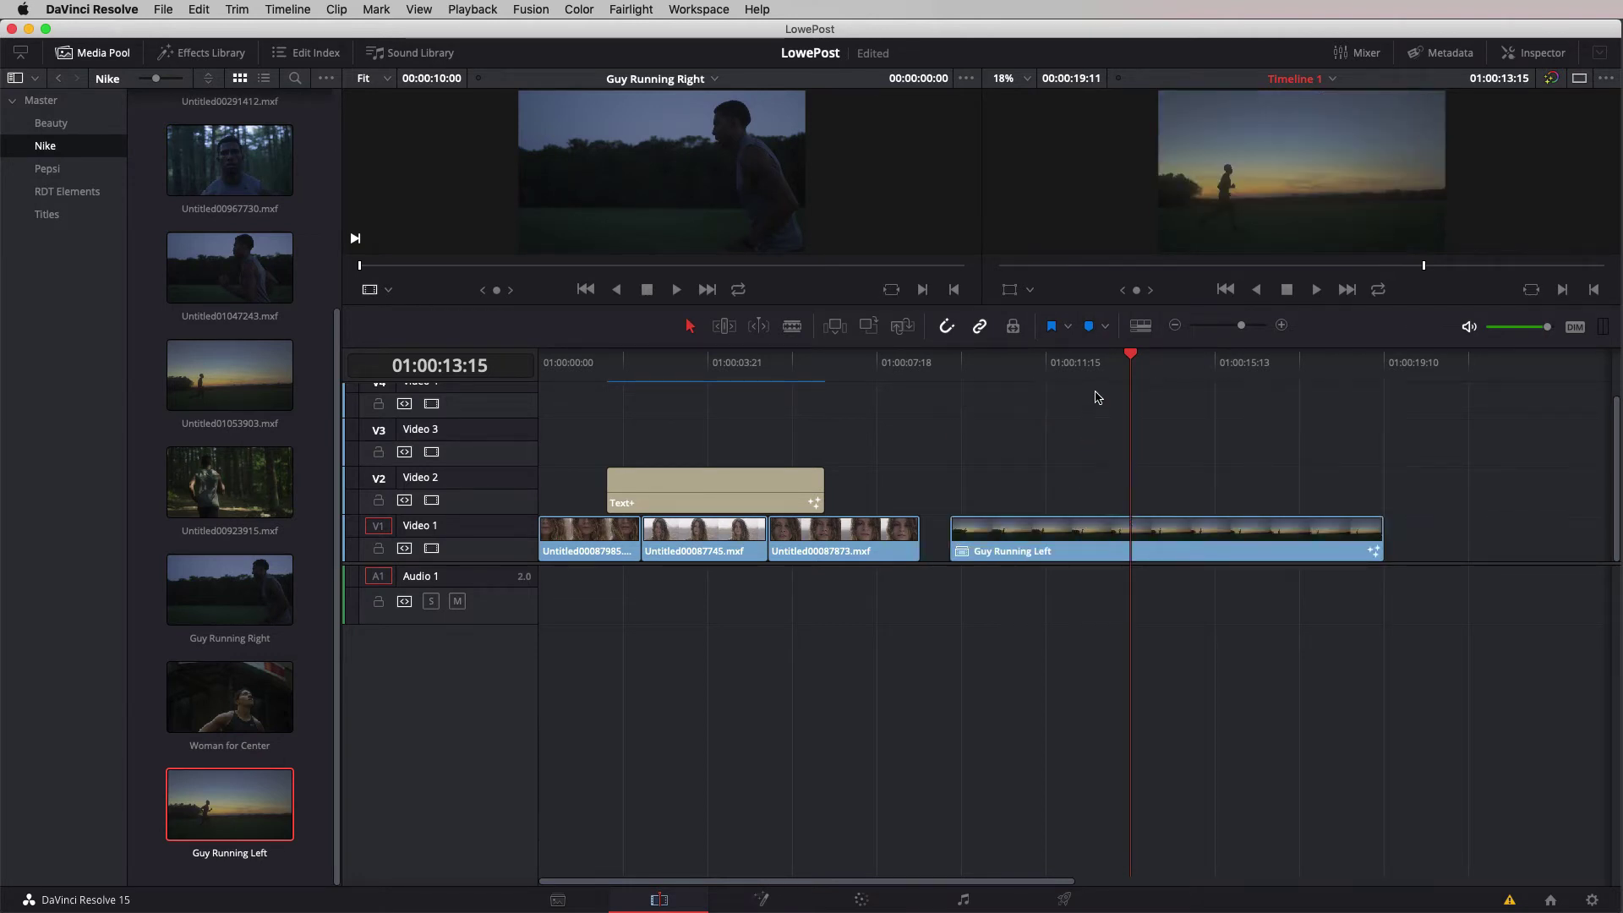
pyautogui.moveTo(1098, 391); pyautogui.dragTo(1023, 391)
pyautogui.click(1118, 550)
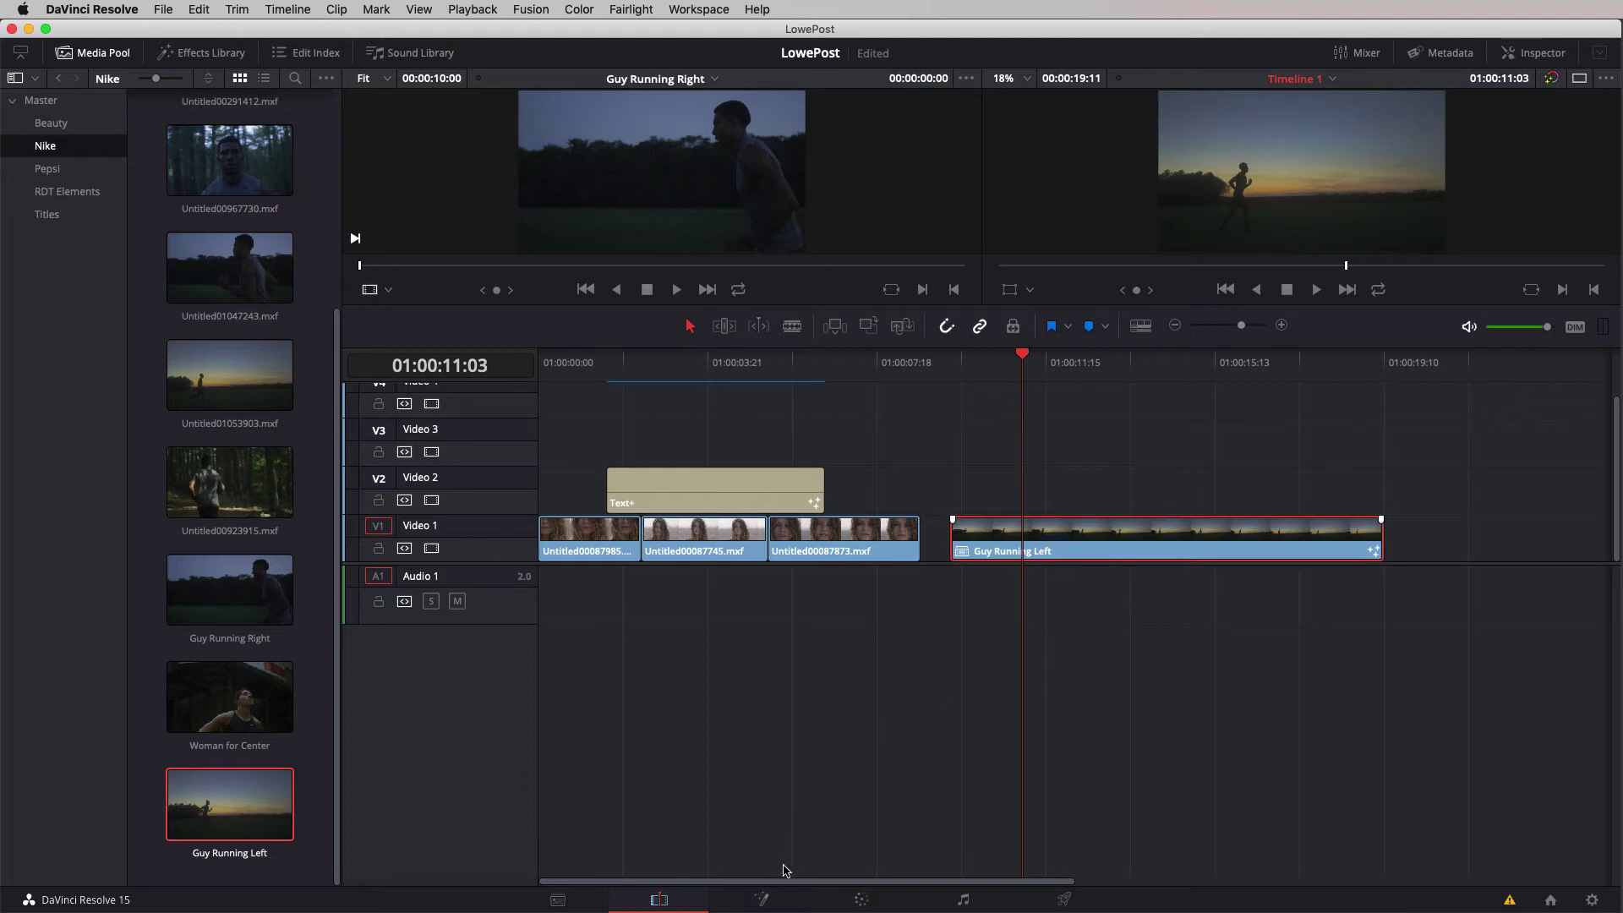
# - Open the clip on the Fusion page and rename MediaIn1 to GuyRunningOnLeft
pyautogui.click(763, 899)
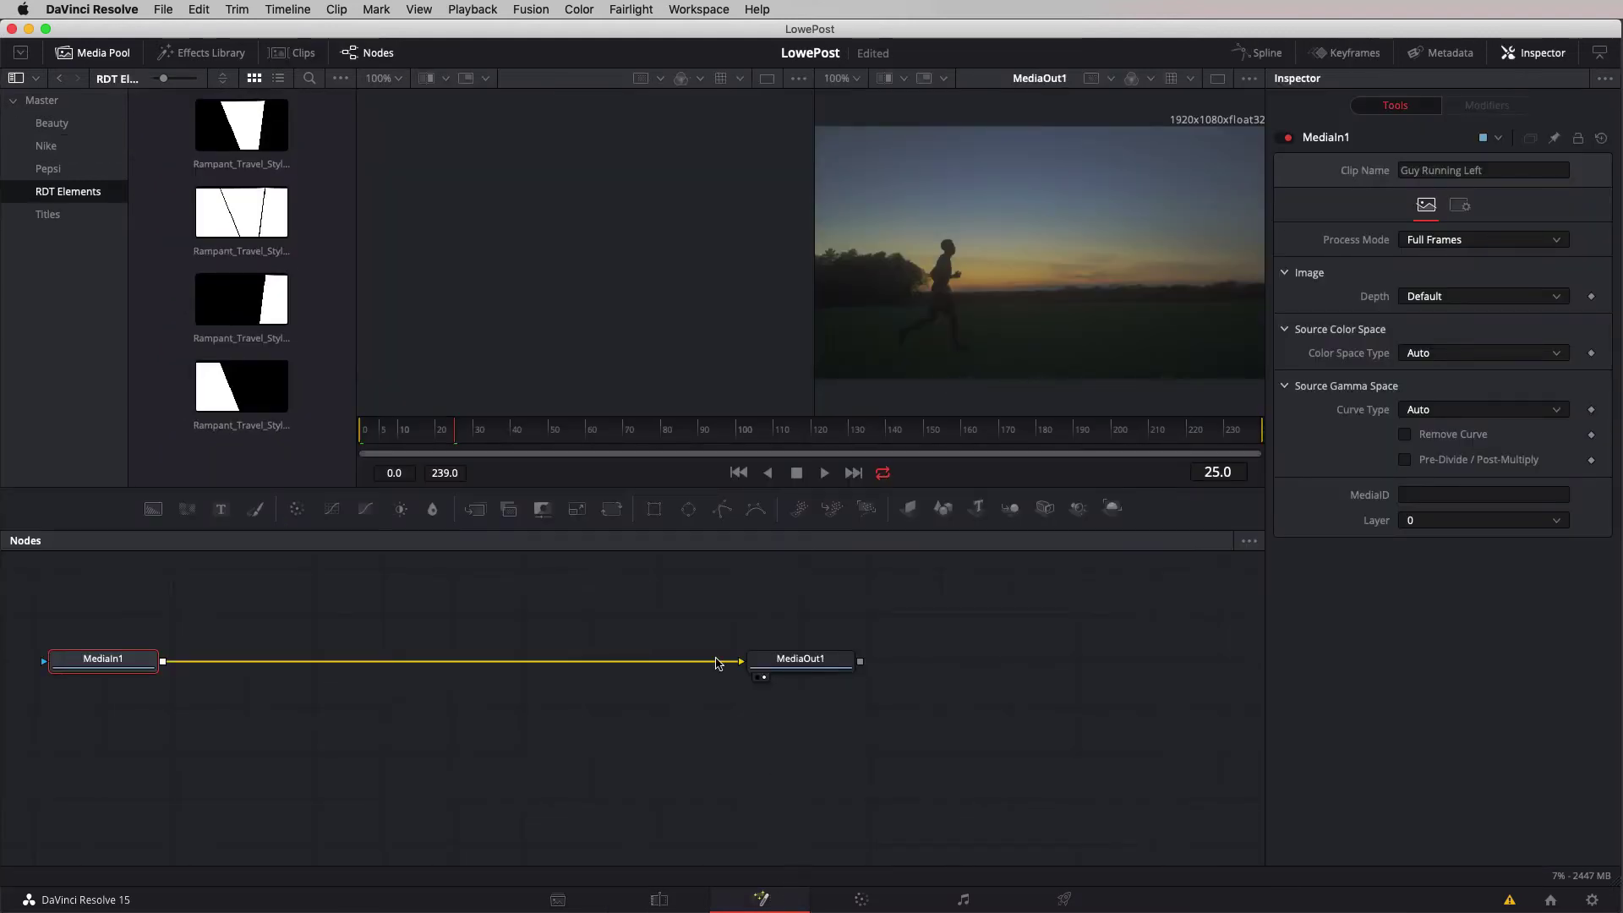
pyautogui.moveTo(121, 661); pyautogui.dragTo(481, 677)
pyautogui.press('F2')
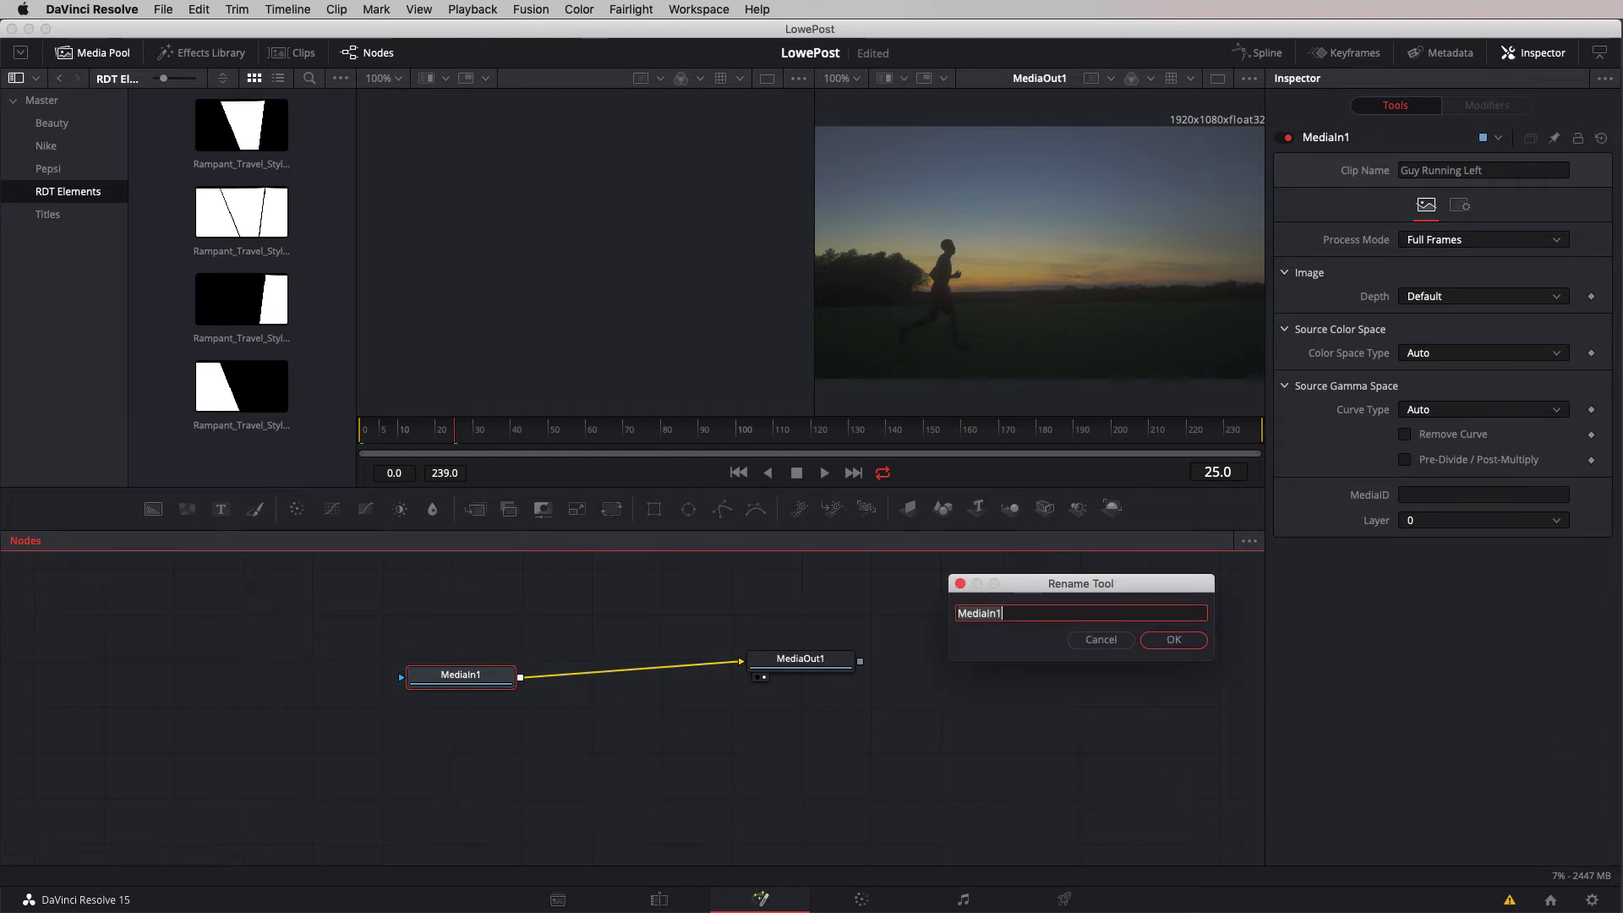
pyautogui.write('GuyRunningOnLeft')
pyautogui.press('Return')
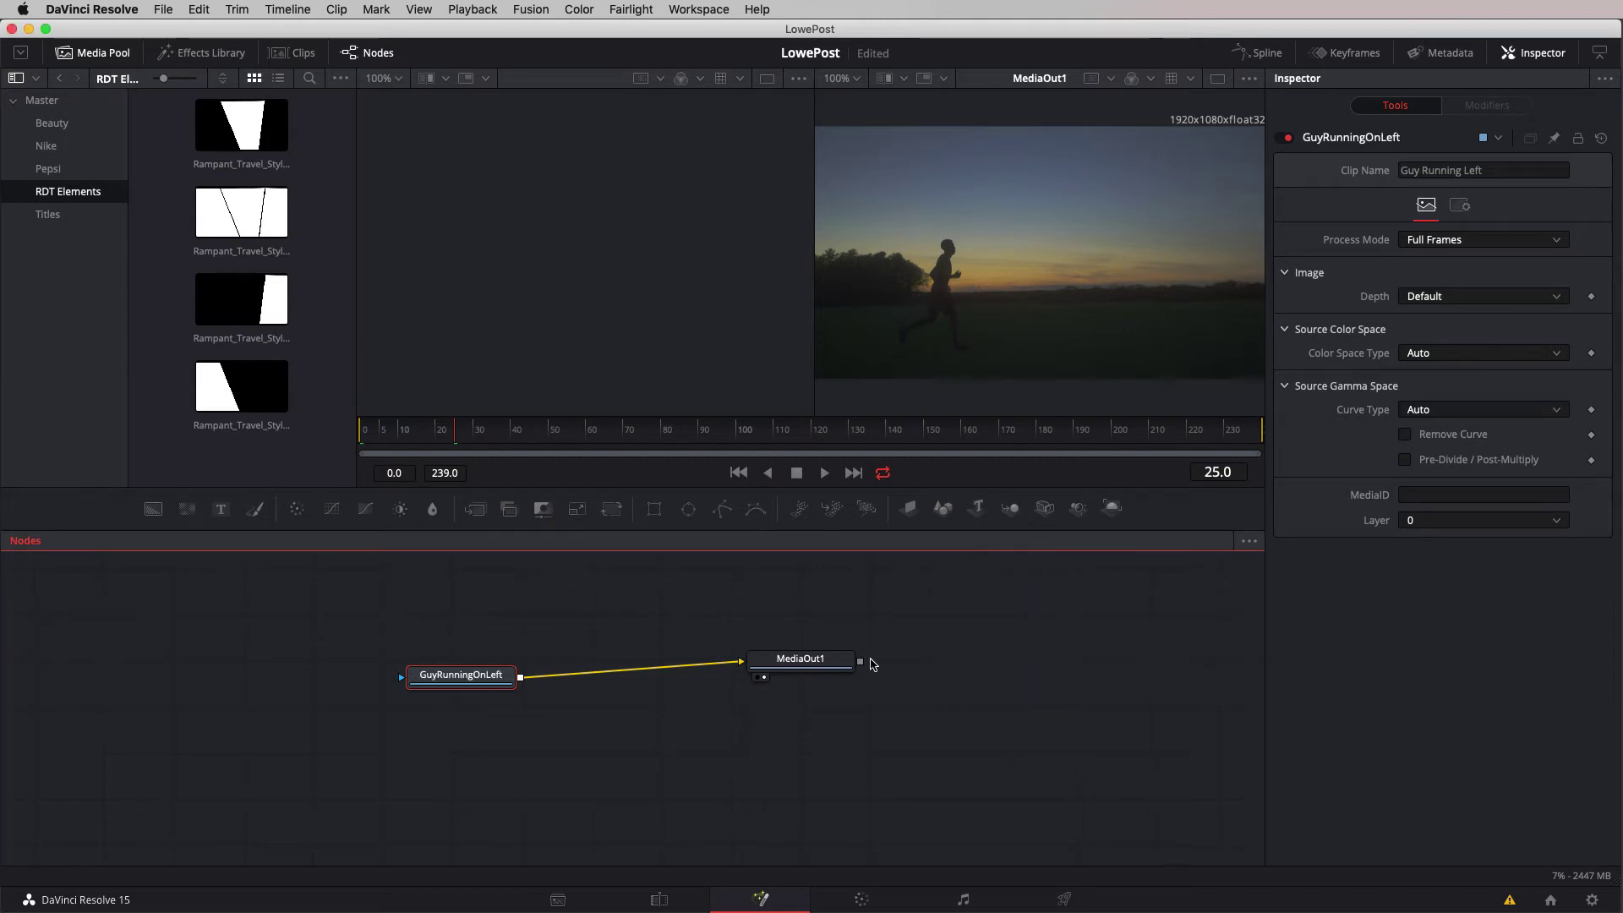
# - Spread GuyRunningOnLeft and MediaOut1 farther apart in the Node Editor
pyautogui.moveTo(460, 675); pyautogui.dragTo(375, 679)
pyautogui.moveTo(800, 655); pyautogui.dragTo(884, 677)
pyautogui.moveTo(389, 686); pyautogui.dragTo(321, 691)
pyautogui.click(321, 690)
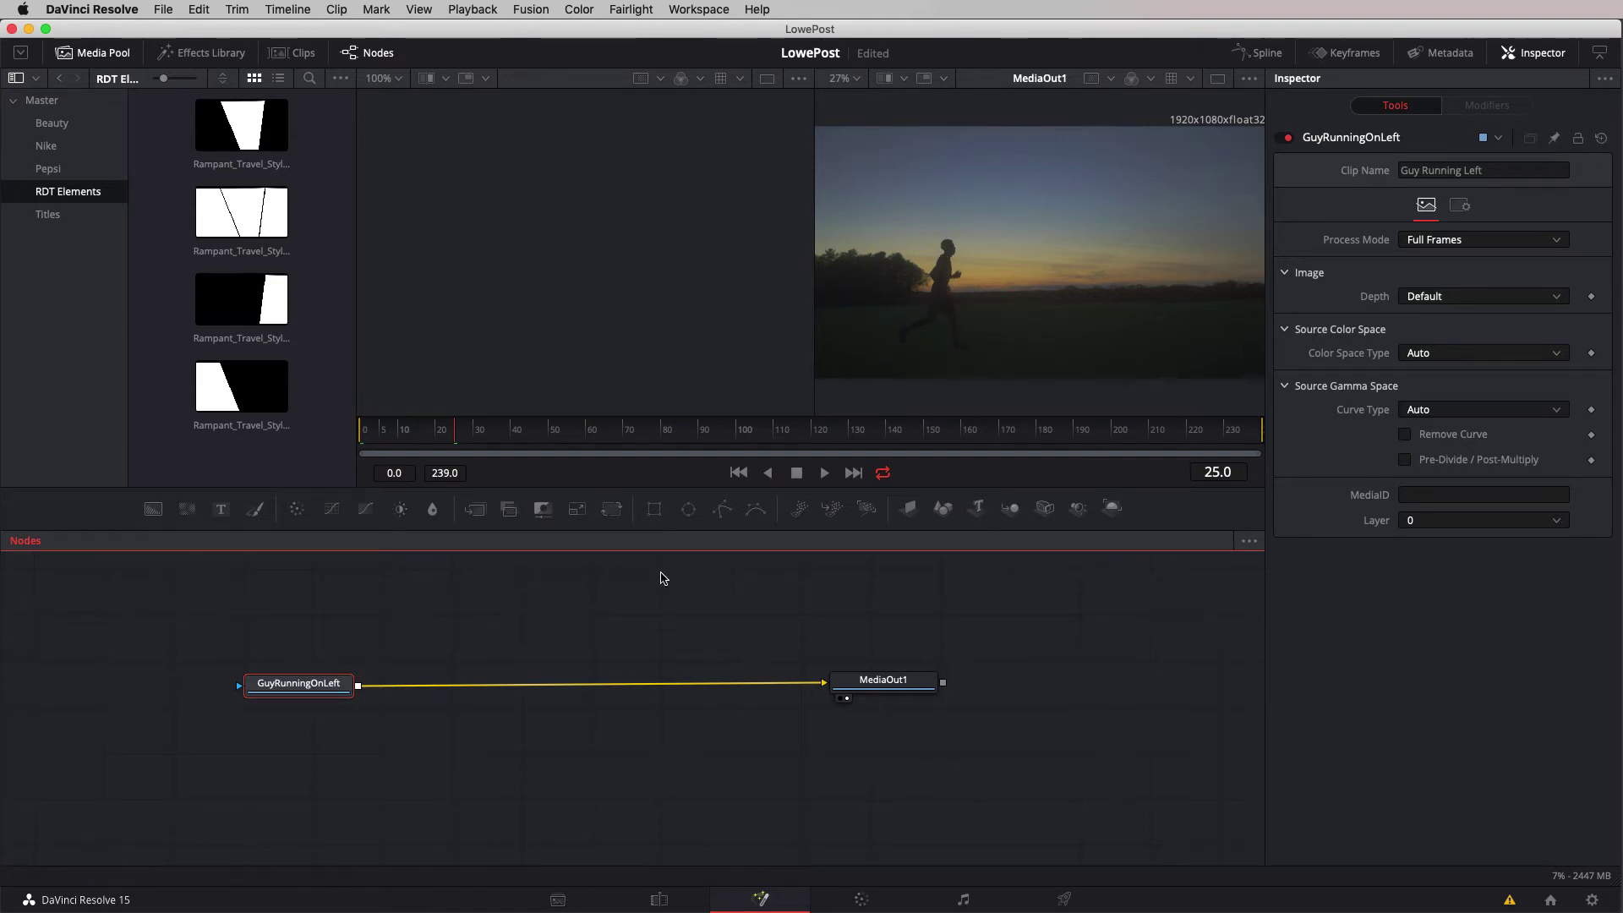
# - Insert Transform1 after the clip, with Size 1.44 and the runner raised in frame
pyautogui.click(613, 516)
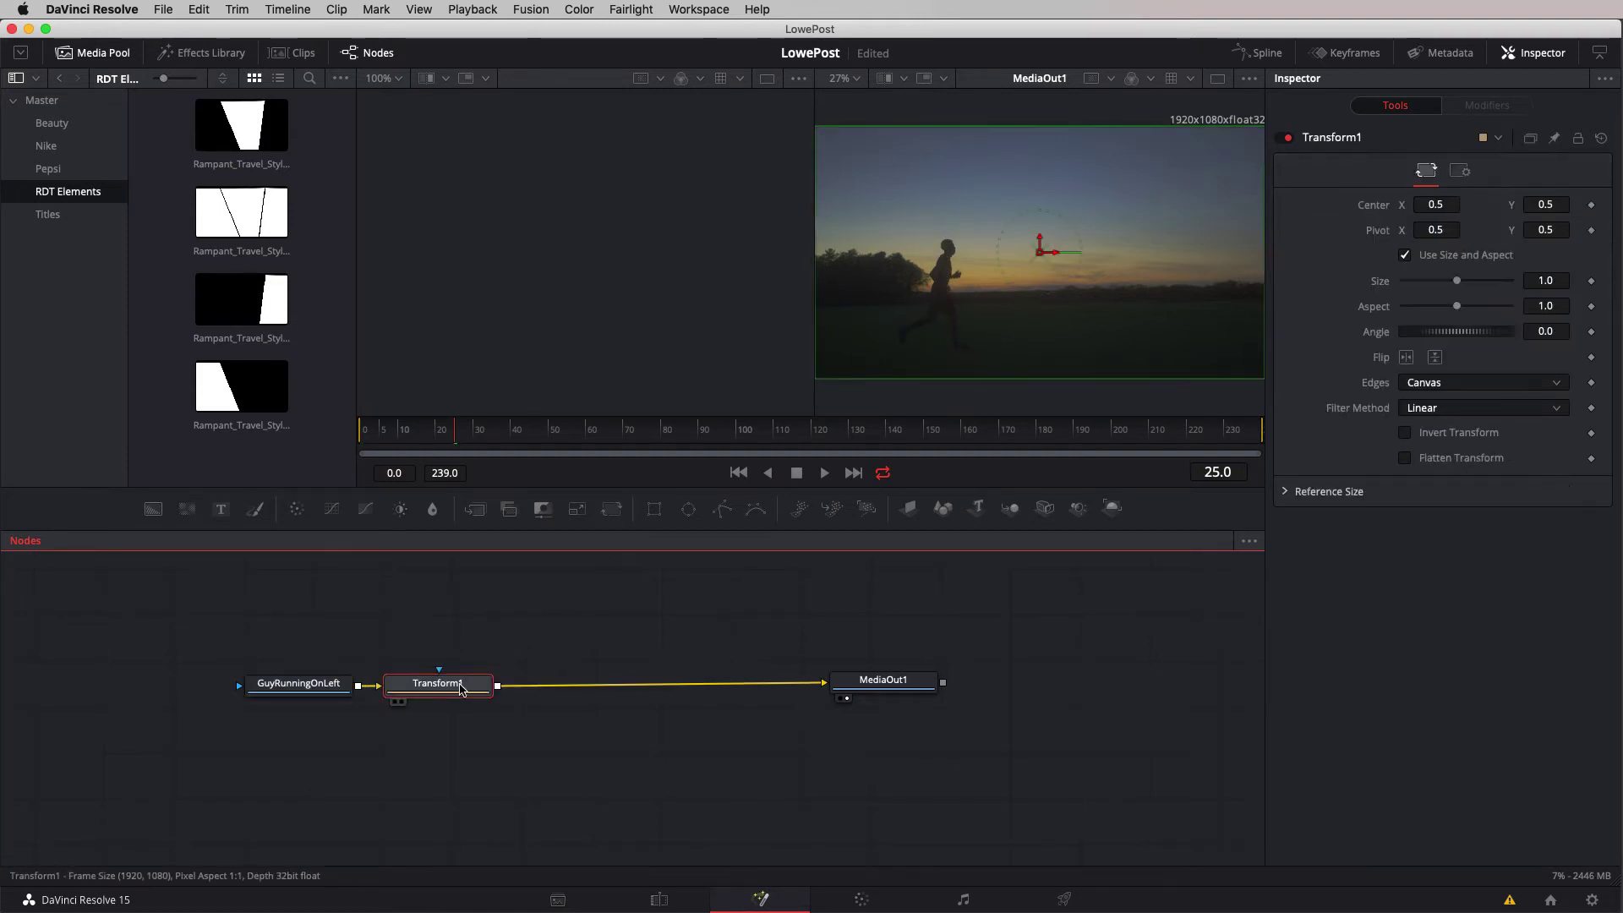
pyautogui.moveTo(435, 680); pyautogui.dragTo(464, 681)
pyautogui.moveTo(1457, 282); pyautogui.dragTo(1463, 282)
pyautogui.moveTo(1040, 251); pyautogui.dragTo(1039, 207)
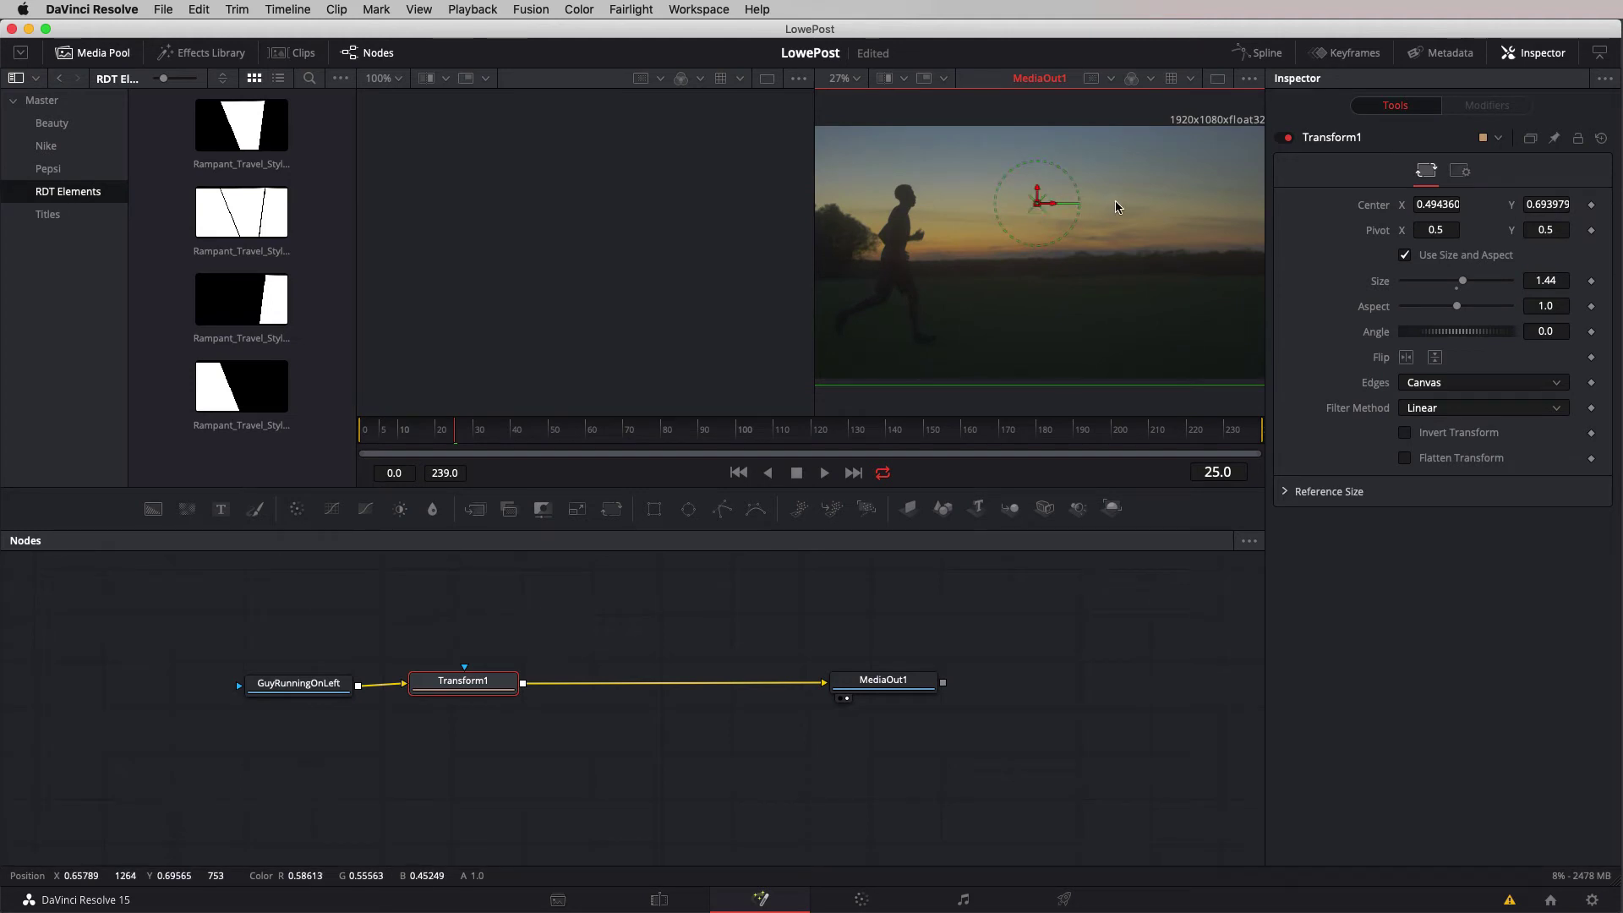
# - Add the fourth travel matte as a node named LeftPanel wired to Transform1's mask
pyautogui.moveTo(245, 389); pyautogui.dragTo(378, 593)
pyautogui.press('F2')
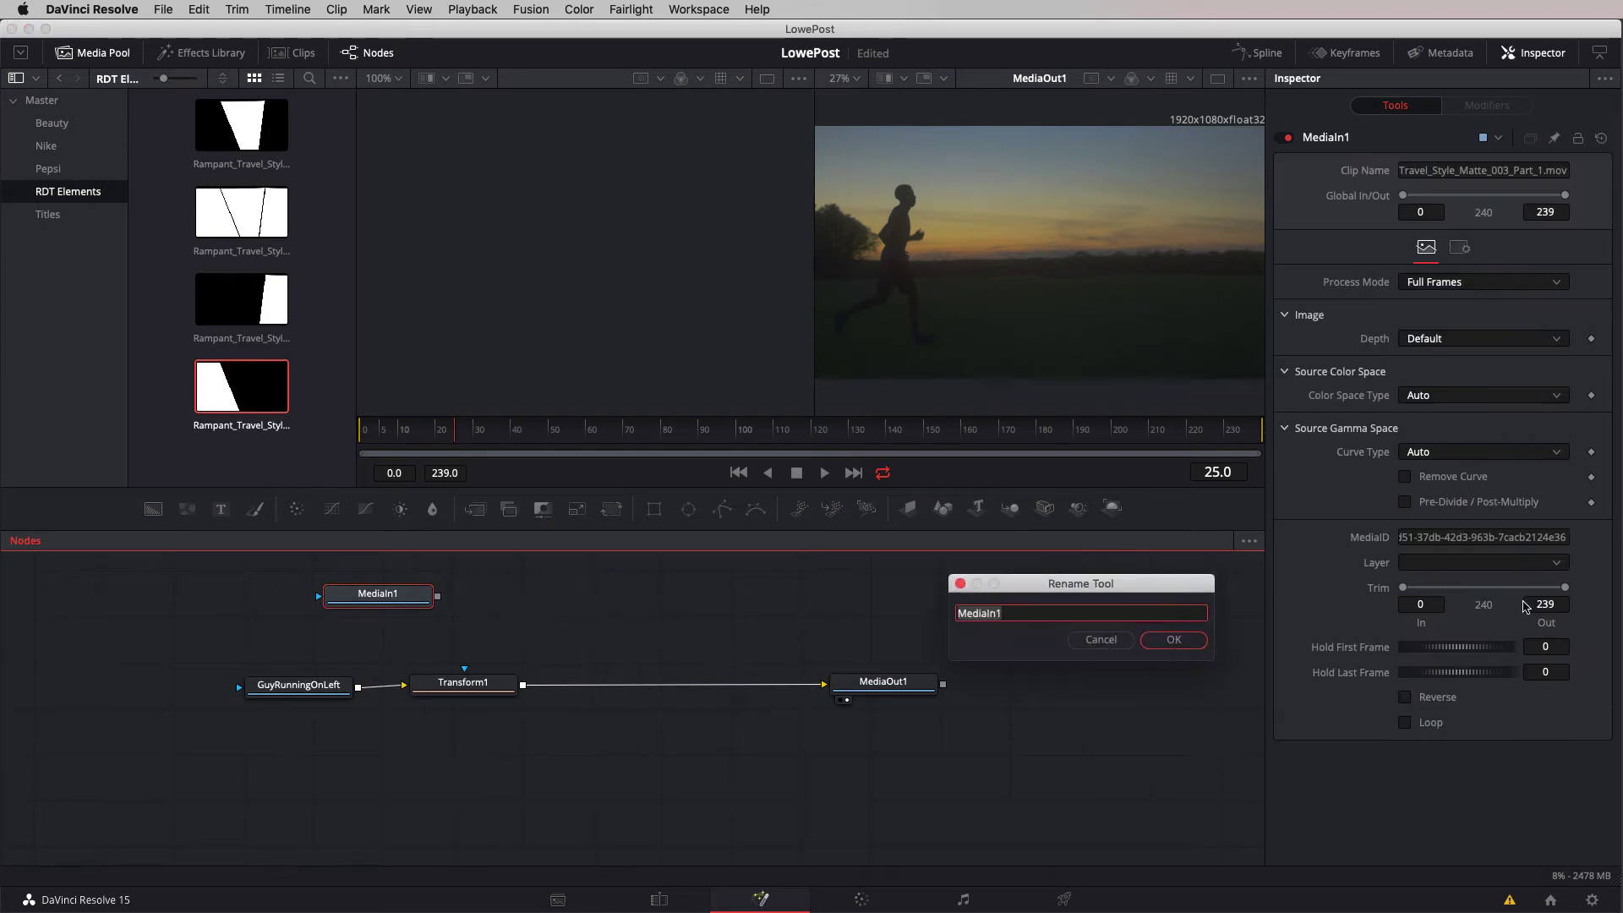
pyautogui.write('LEft Panel')
pyautogui.click(1186, 641)
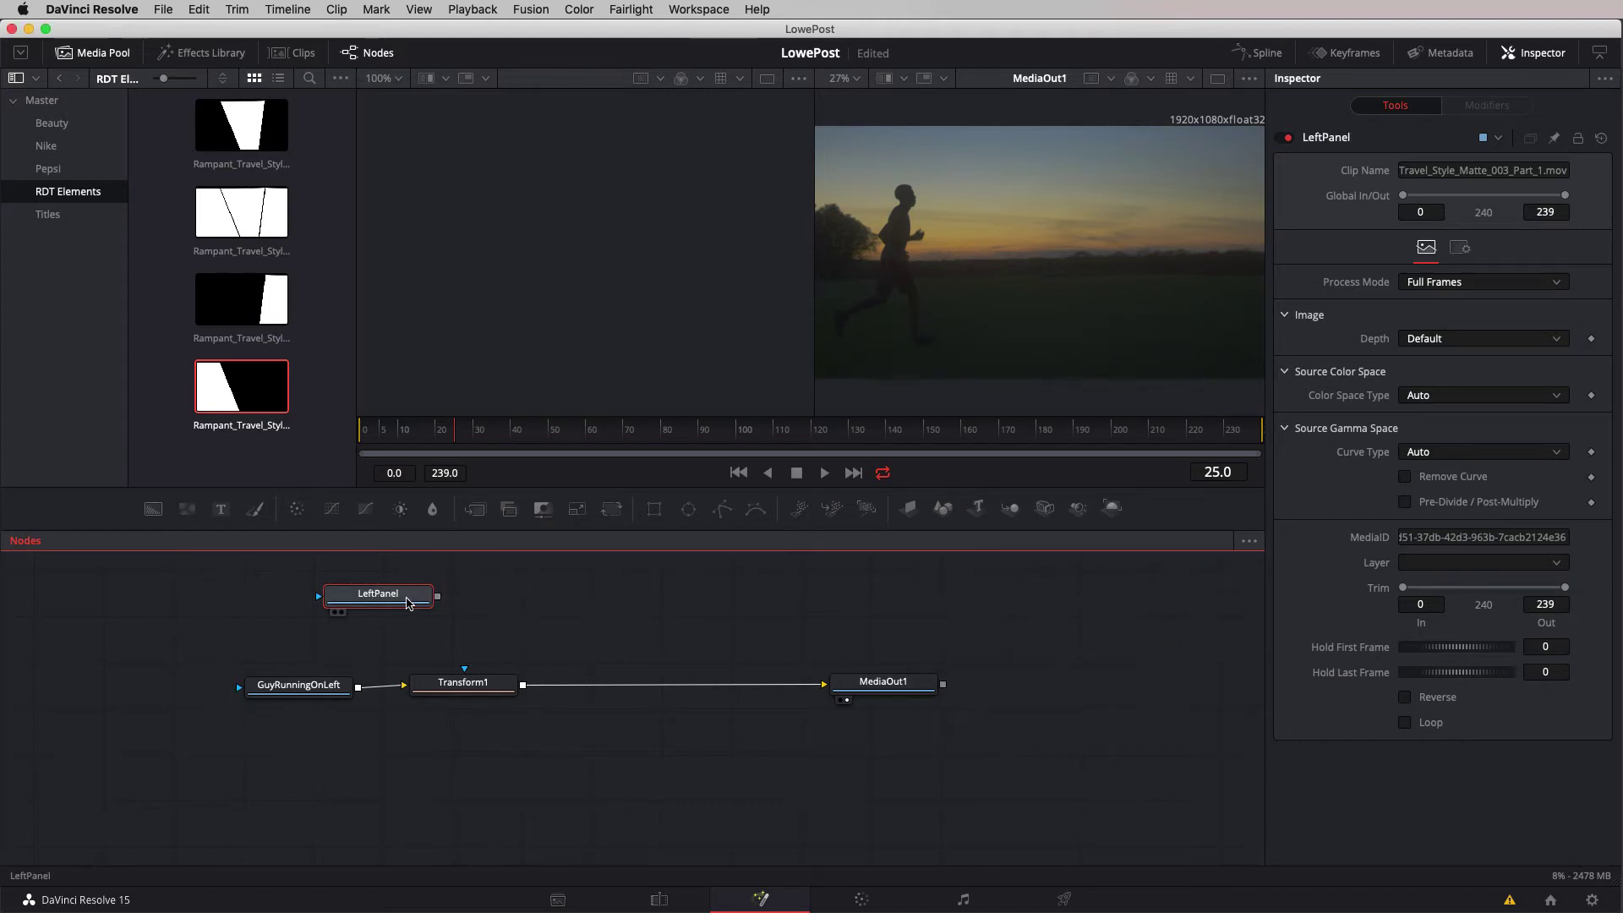
pyautogui.moveTo(389, 596); pyautogui.dragTo(378, 596)
pyautogui.moveTo(464, 668); pyautogui.dragTo(414, 596)
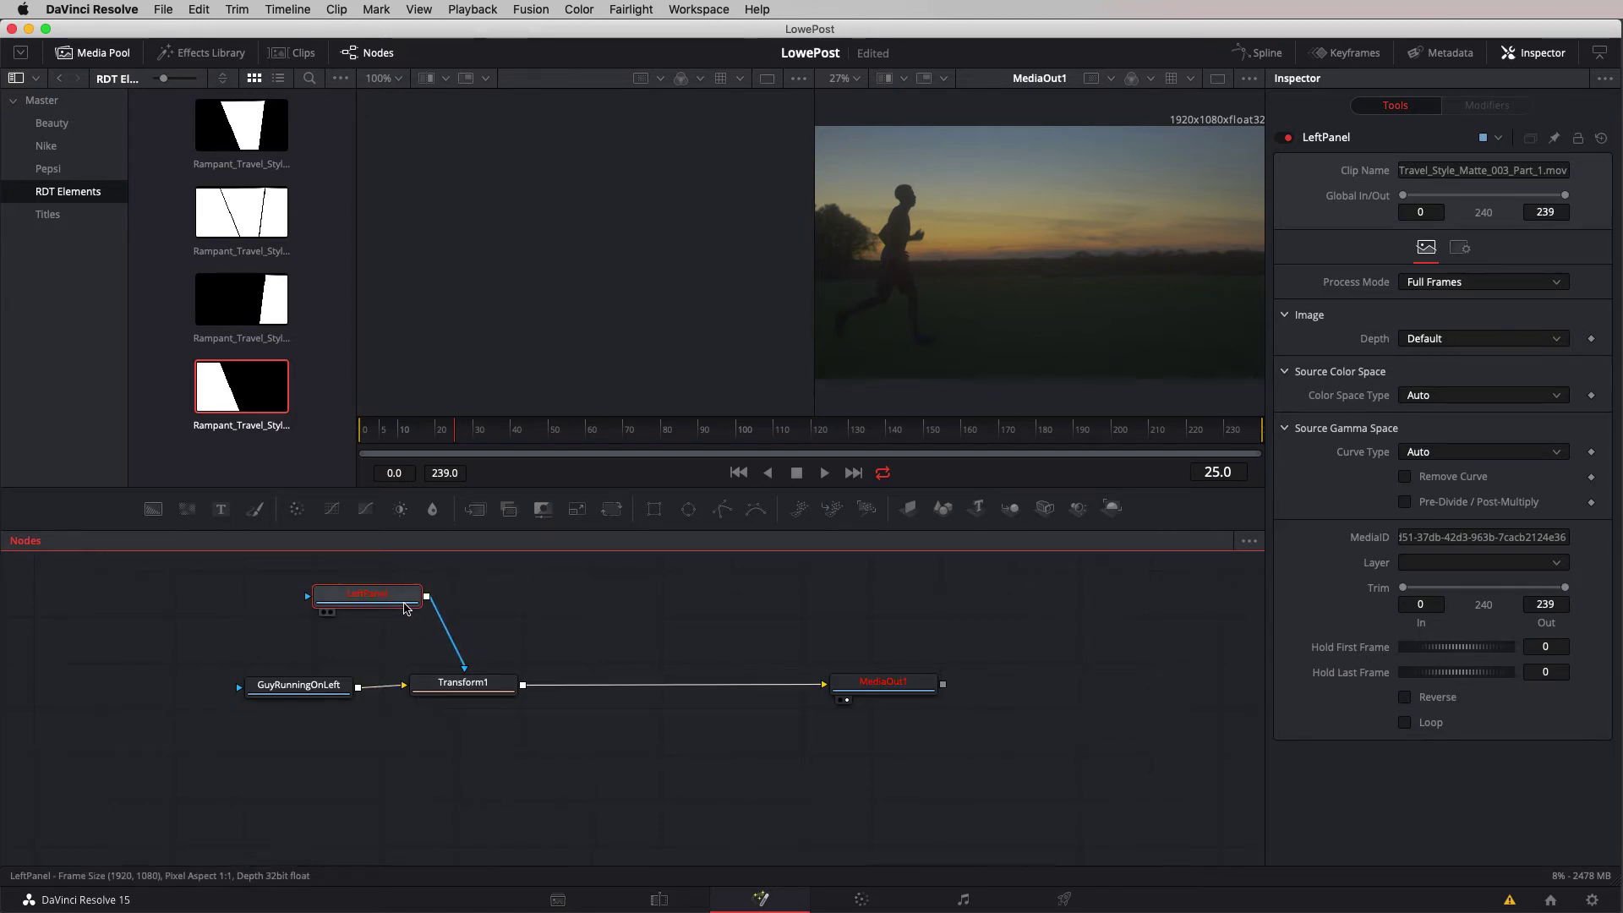
# - View Transform1 and try LeftPanel as a mask on GuyRunningOnLeft, undoing a runner shift
pyautogui.click(482, 688)
pyautogui.press('2')
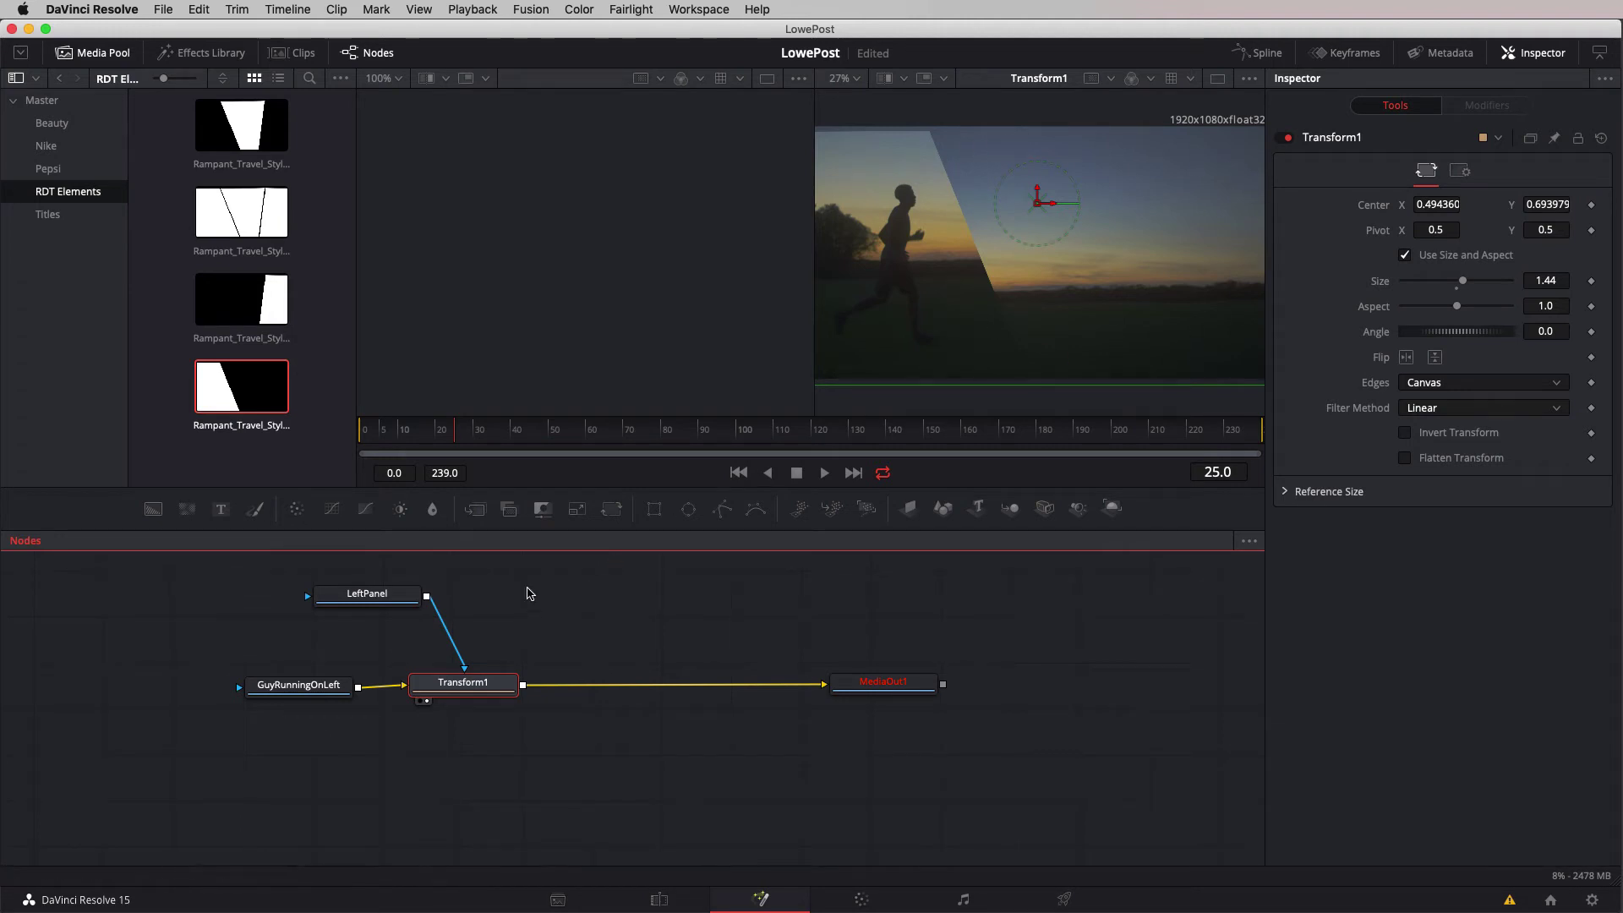
pyautogui.moveTo(427, 597); pyautogui.dragTo(292, 691)
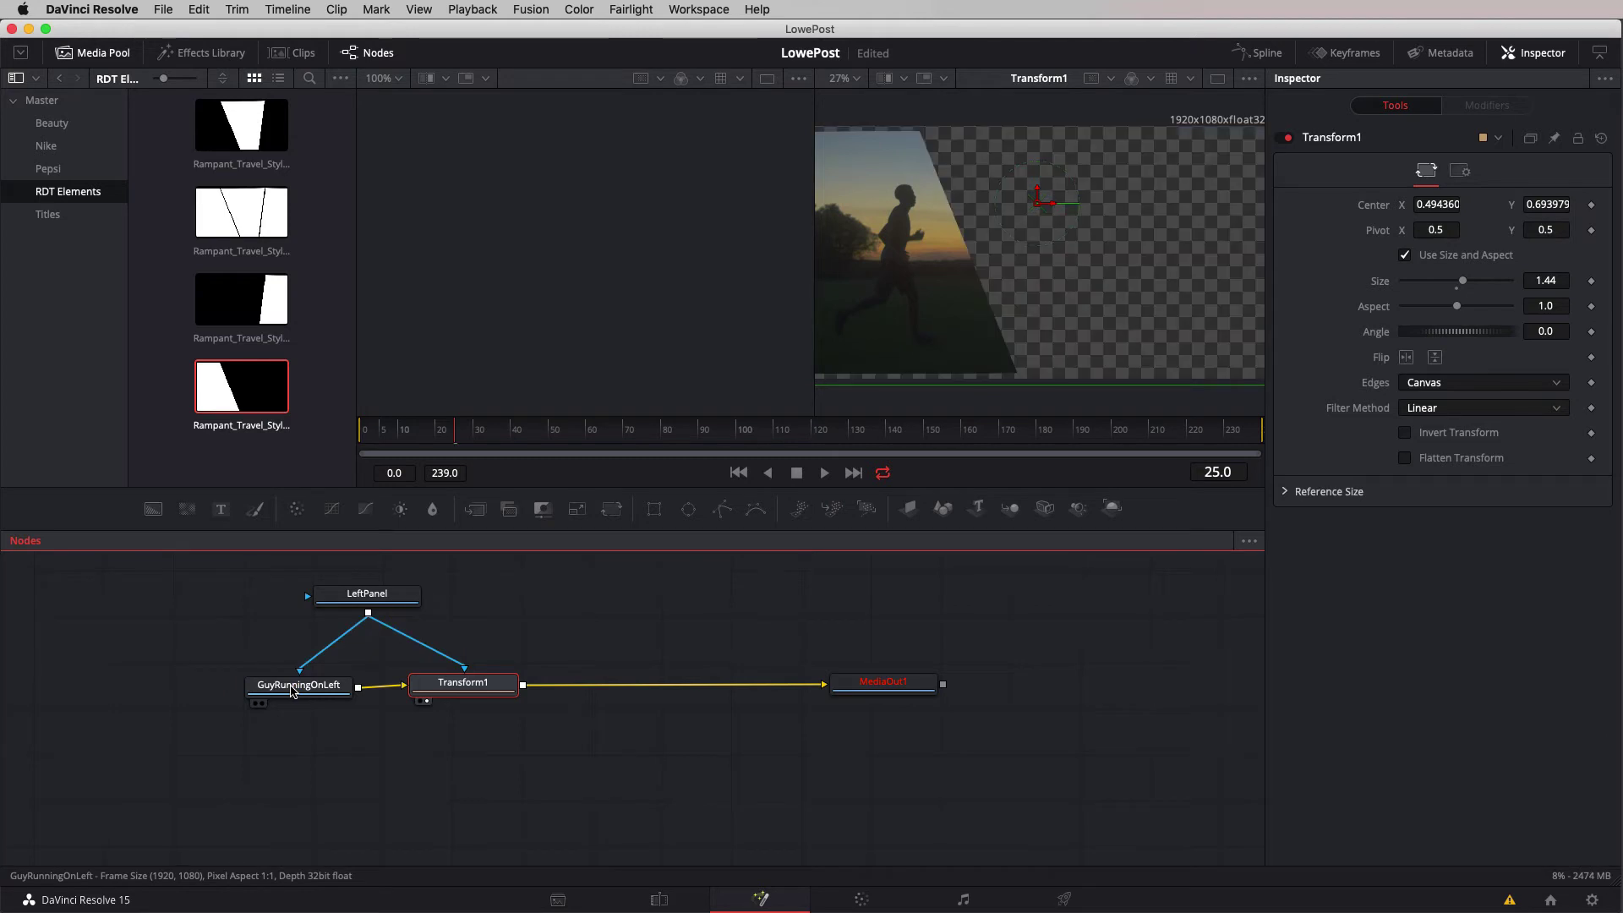
pyautogui.moveTo(1438, 205)
pyautogui.mouseDown()
pyautogui.moveTo(1463, 205)
pyautogui.moveTo(1427, 204)
pyautogui.moveTo(1440, 208)
pyautogui.mouseUp()
pyautogui.press('super+z')
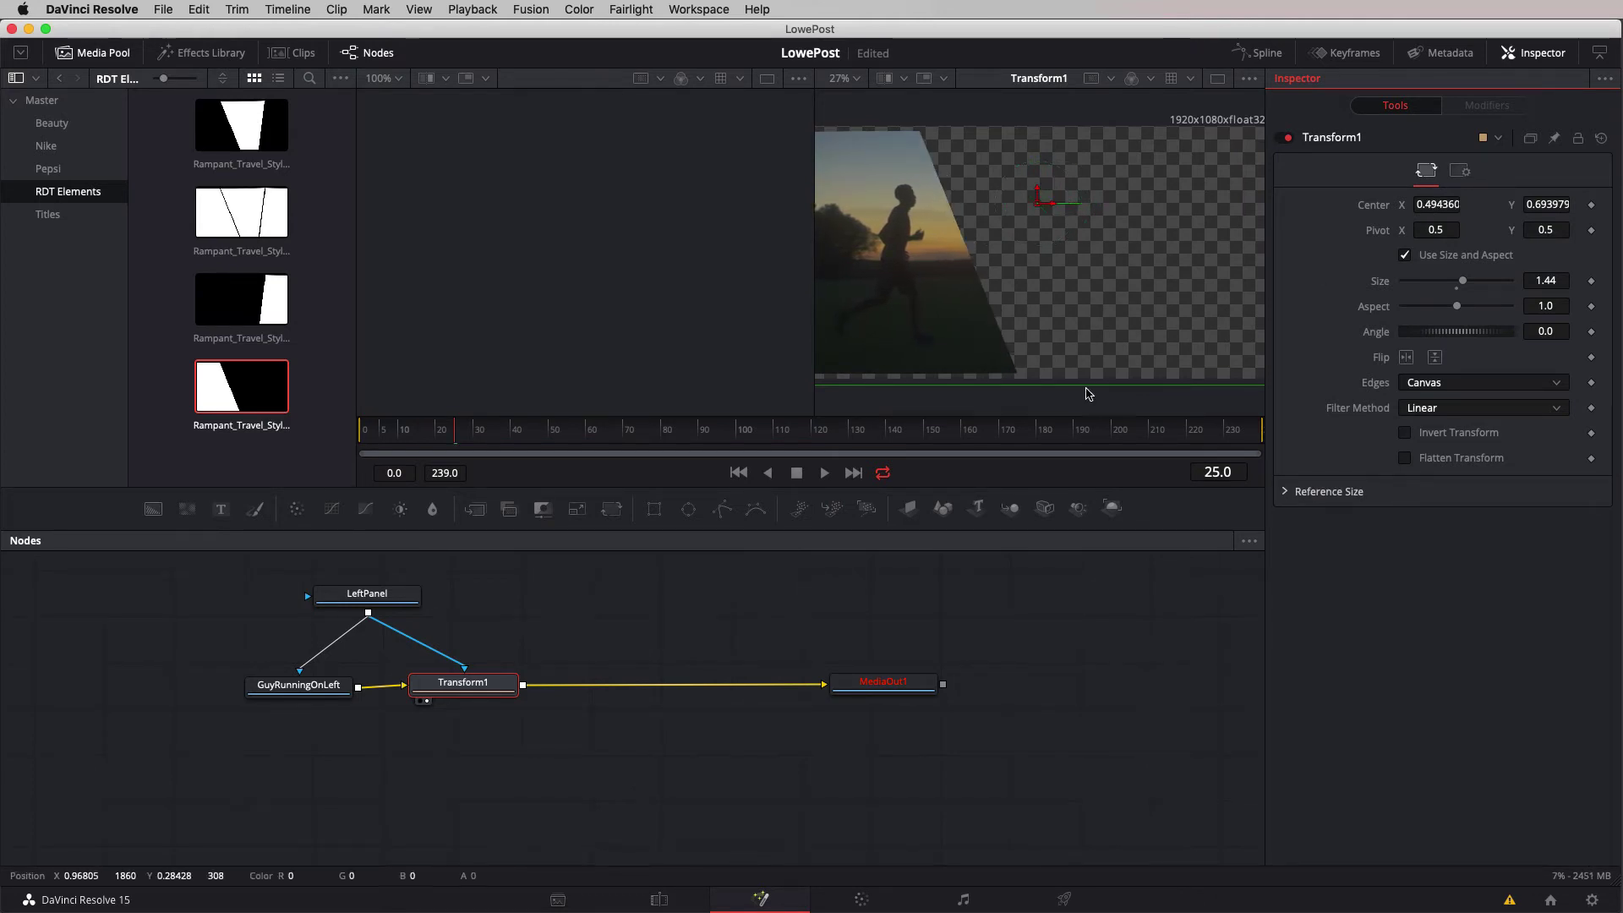
# - Disconnect LeftPanel and park it below the GuyRunningOnLeft–Transform1 chain
pyautogui.click(444, 657)
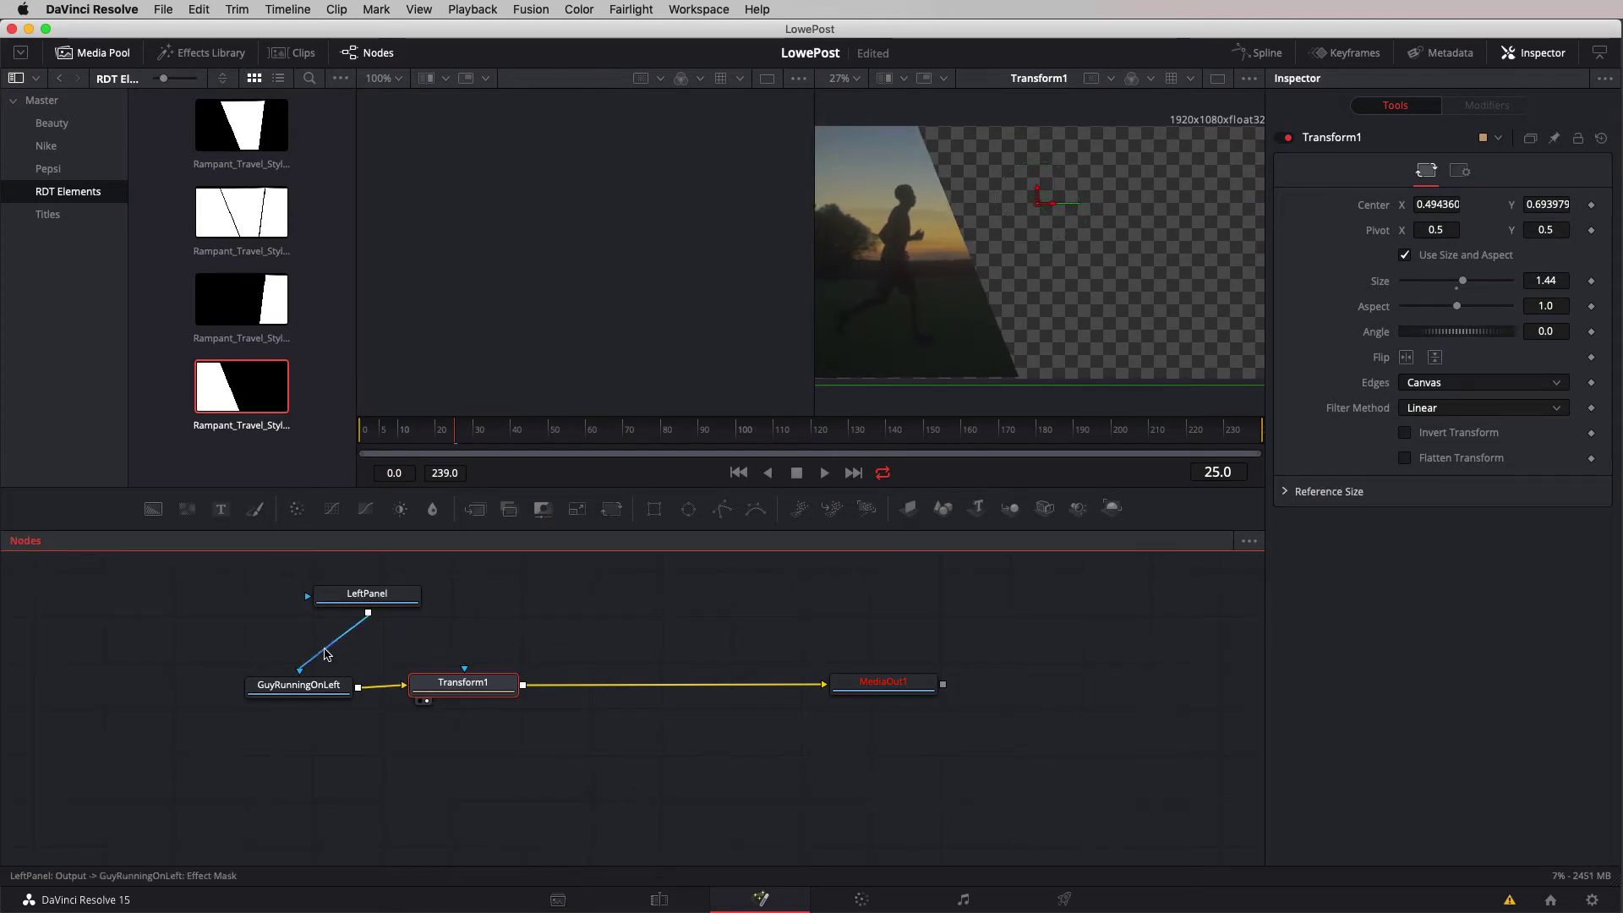
pyautogui.click(332, 646)
pyautogui.moveTo(368, 600); pyautogui.dragTo(357, 785)
pyautogui.moveTo(316, 688); pyautogui.dragTo(309, 656)
pyautogui.moveTo(454, 685); pyautogui.dragTo(441, 653)
pyautogui.click(440, 654)
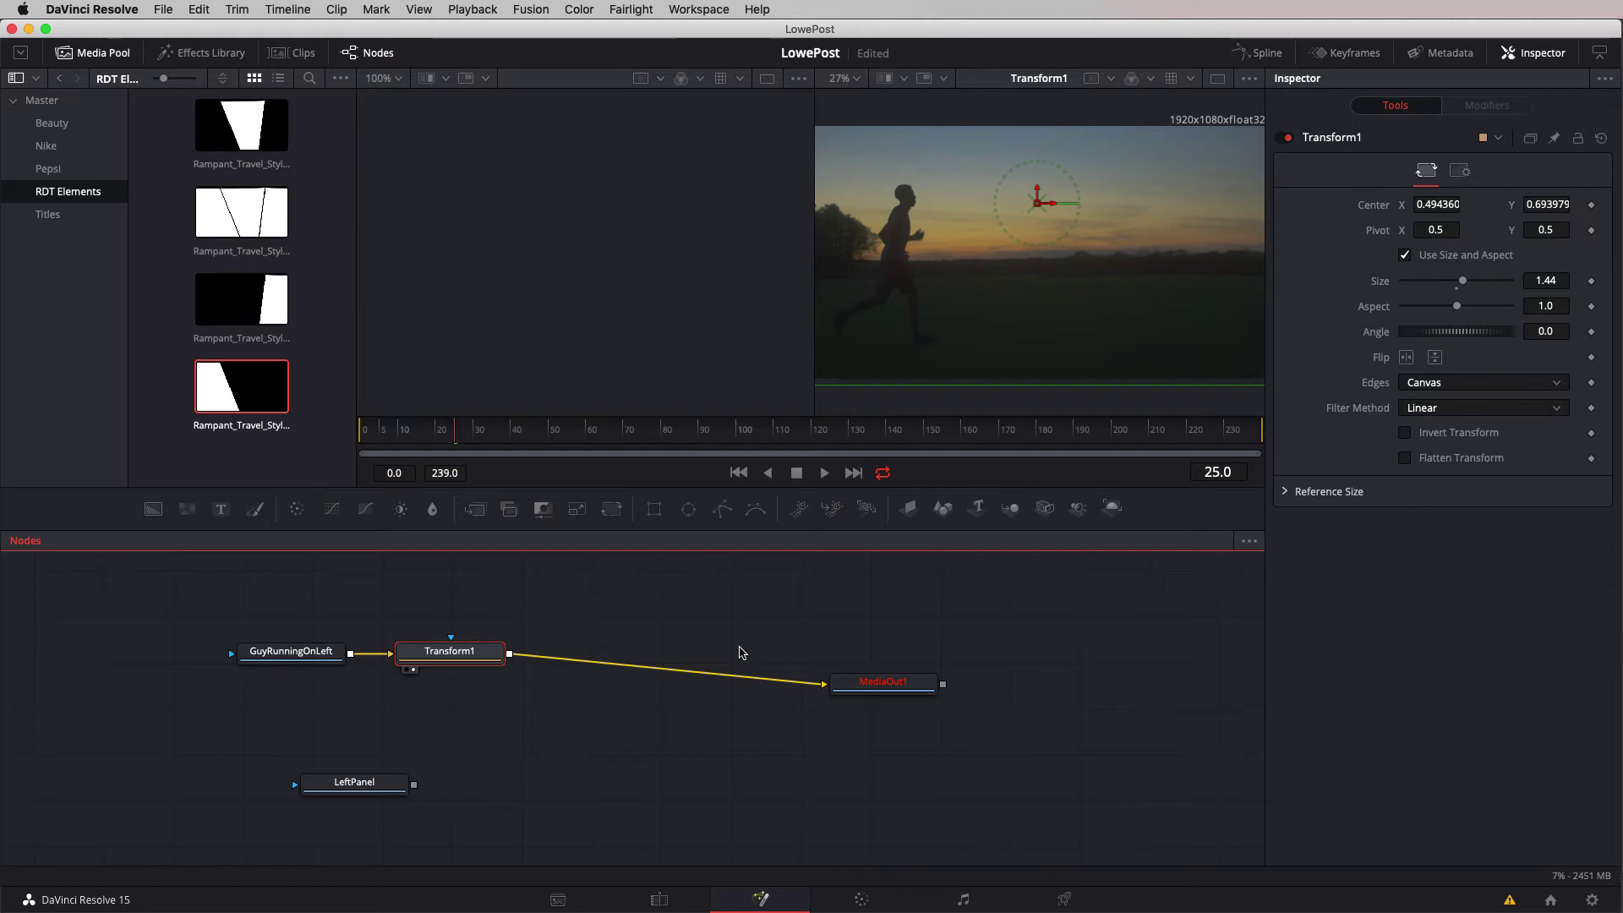
# - Add a Channel Booleans tool after Transform1 via the tool search
pyautogui.hotkey('shift', 'space')
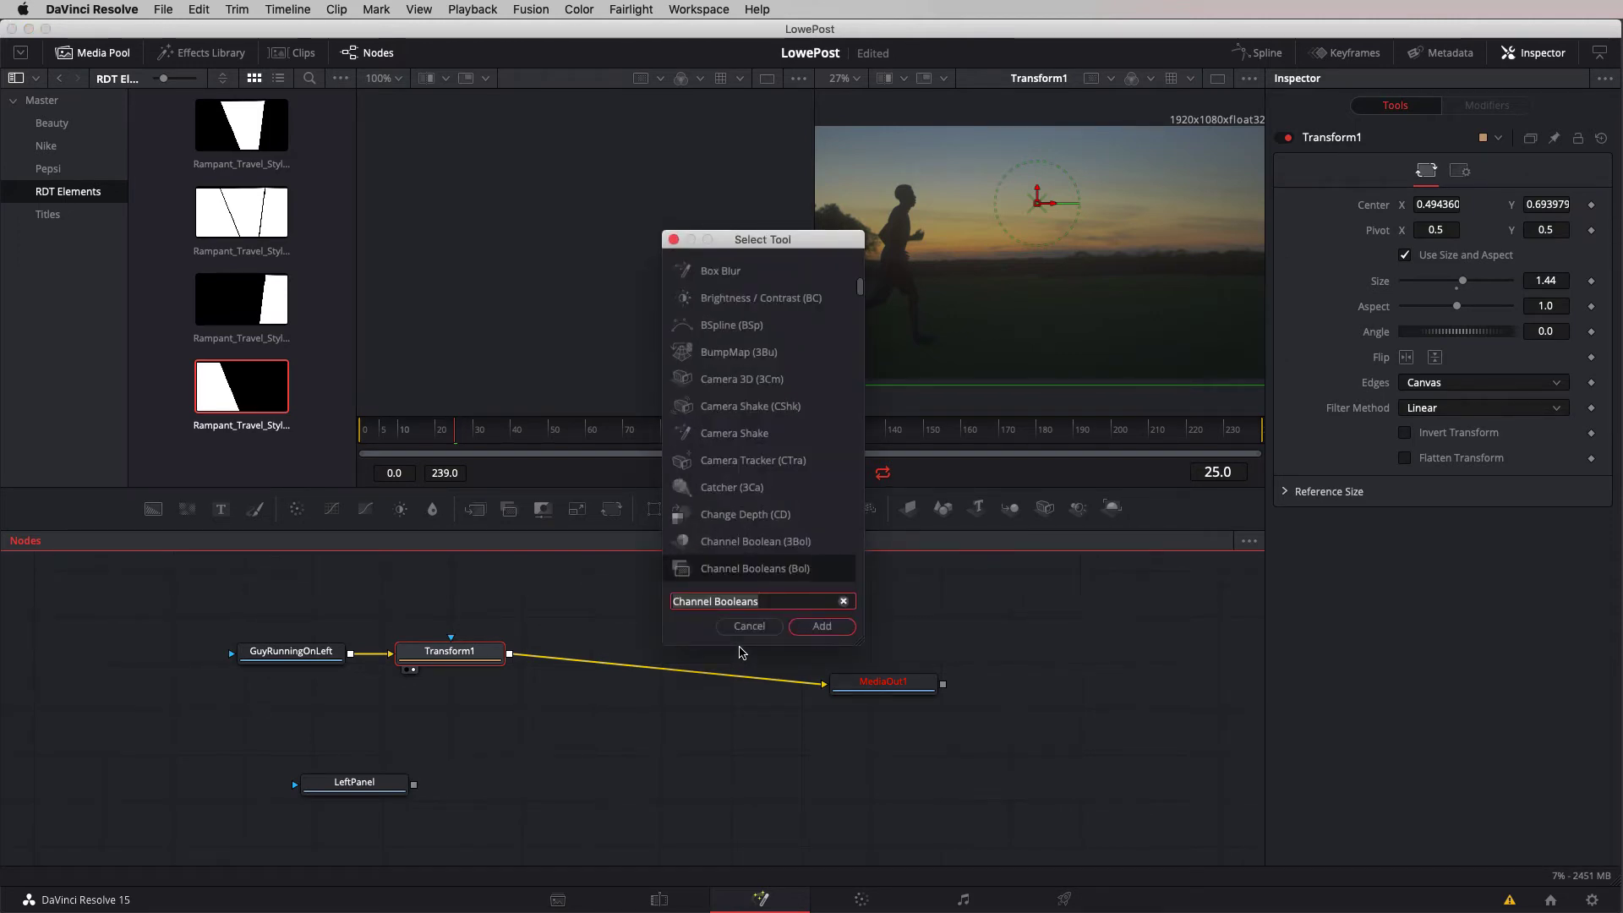
pyautogui.press('super+a')
pyautogui.press('BackSpace')
pyautogui.write('Channe')
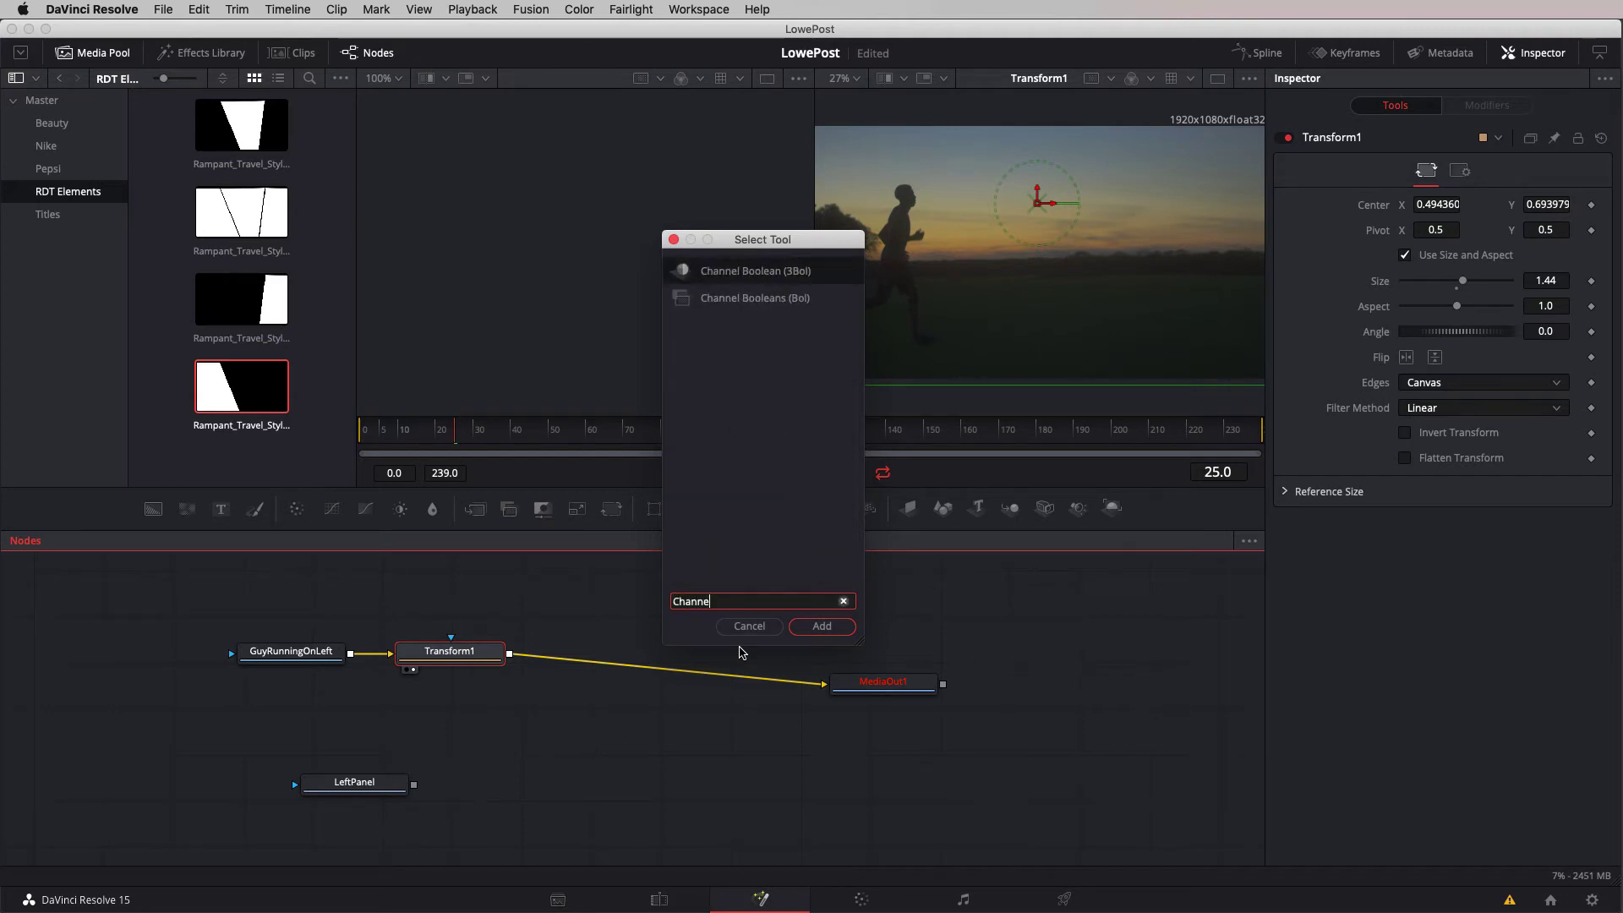
pyautogui.write('ls')
pyautogui.press('BackSpace')
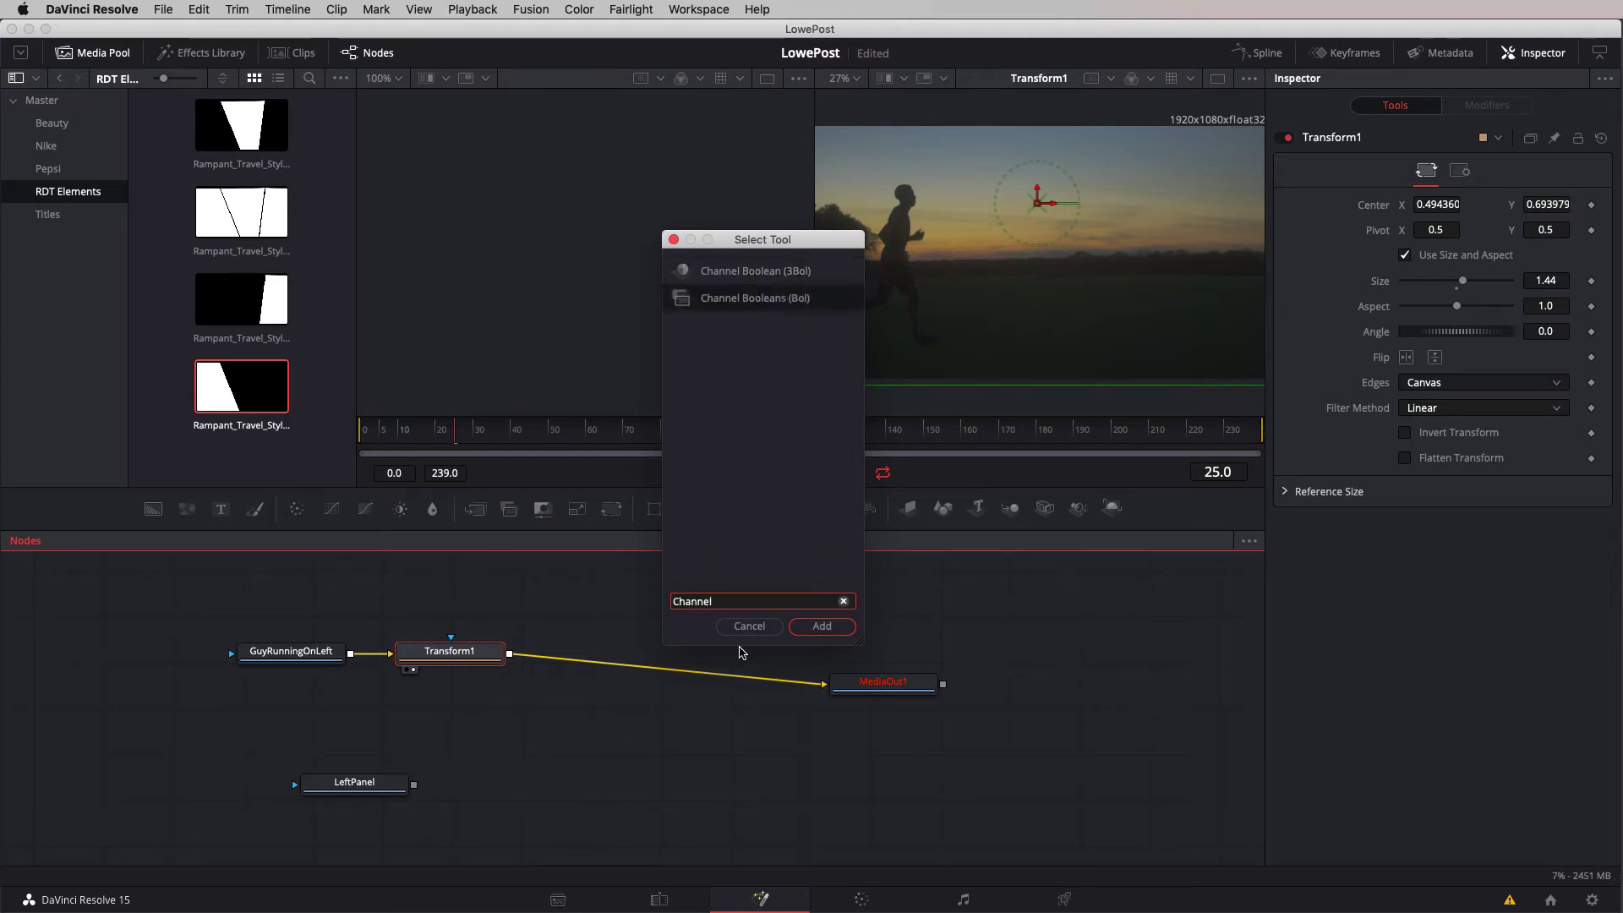
pyautogui.press('Return')
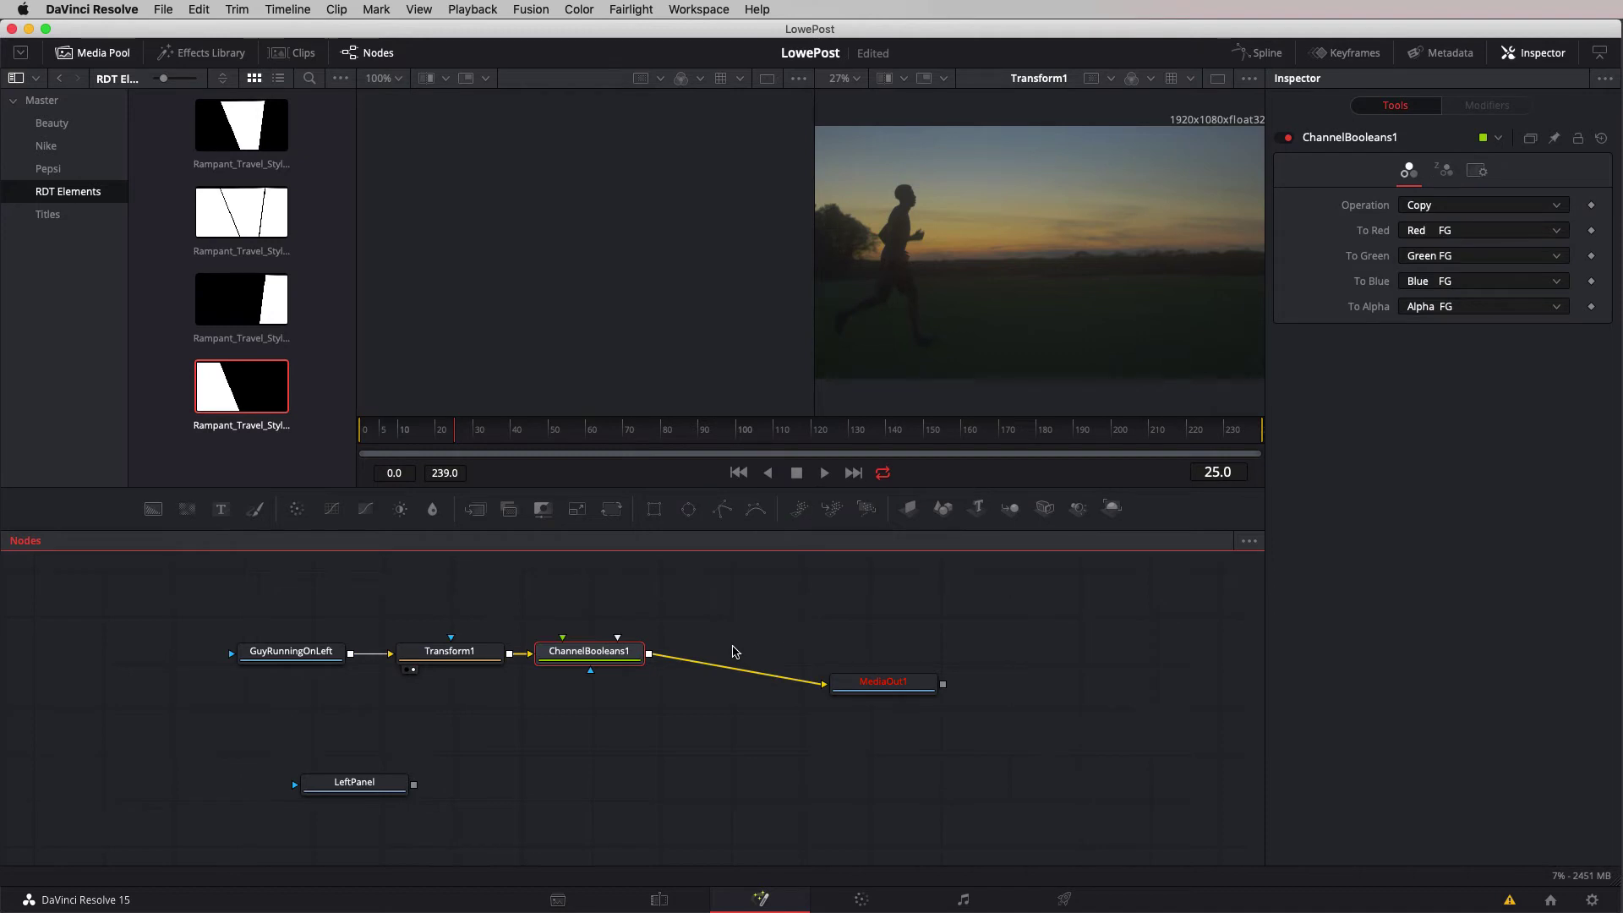
pyautogui.moveTo(613, 659); pyautogui.dragTo(660, 665)
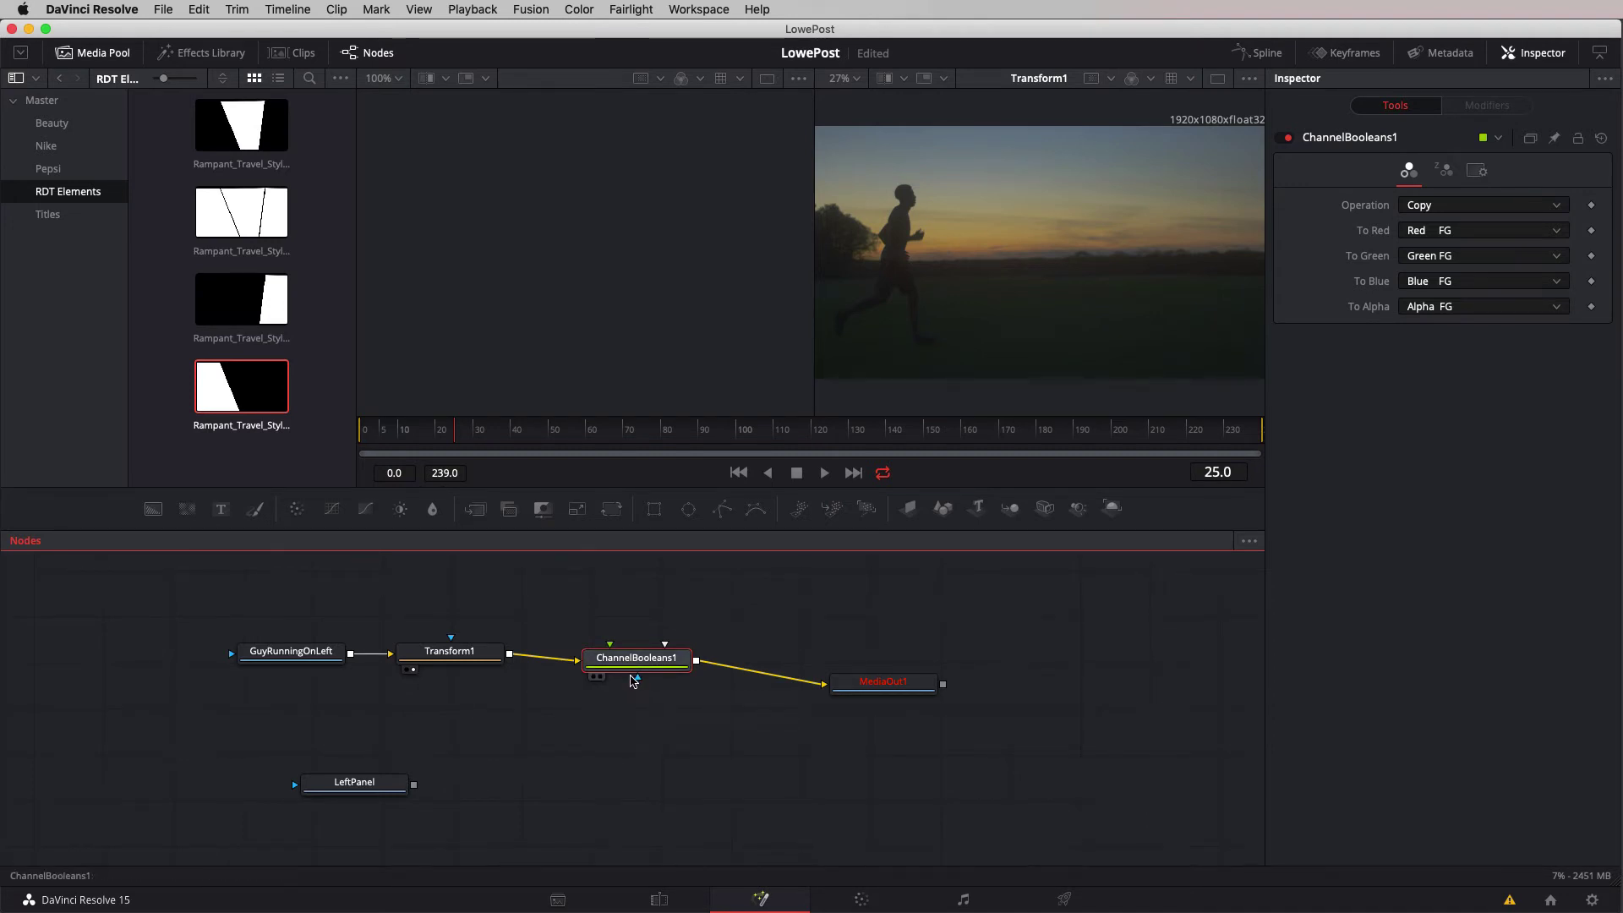
# - Connect LeftPanel to ChannelBooleans1's mask input and show ChannelBooleans1 in the viewer
pyautogui.moveTo(354, 782); pyautogui.dragTo(601, 783)
pyautogui.moveTo(640, 681); pyautogui.dragTo(592, 786)
pyautogui.click(656, 662)
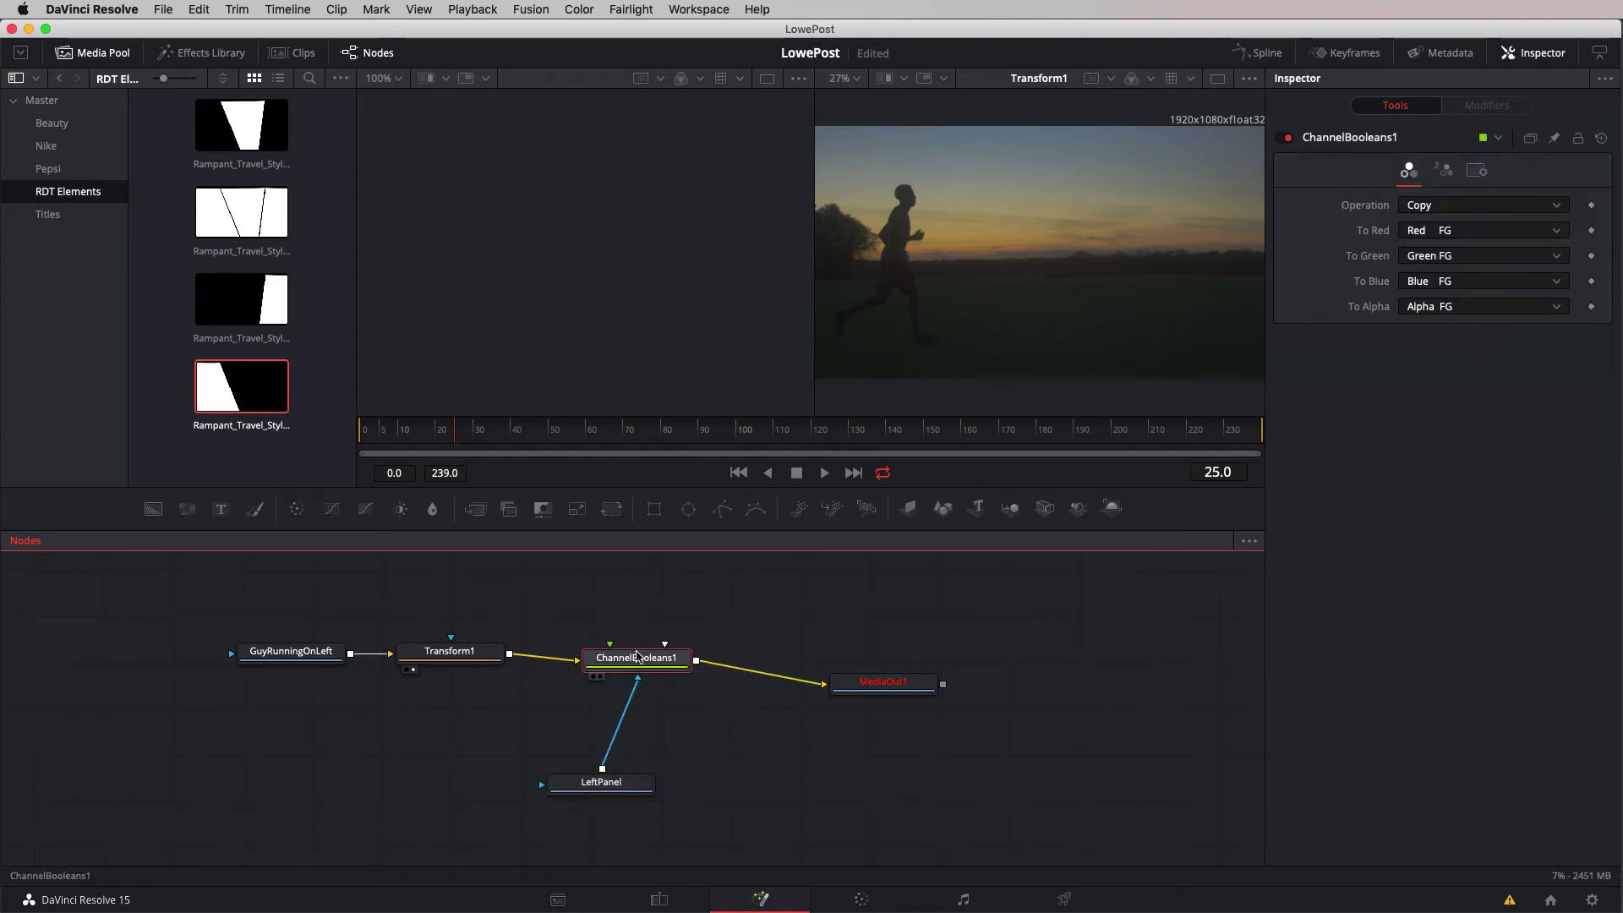
pyautogui.press('2')
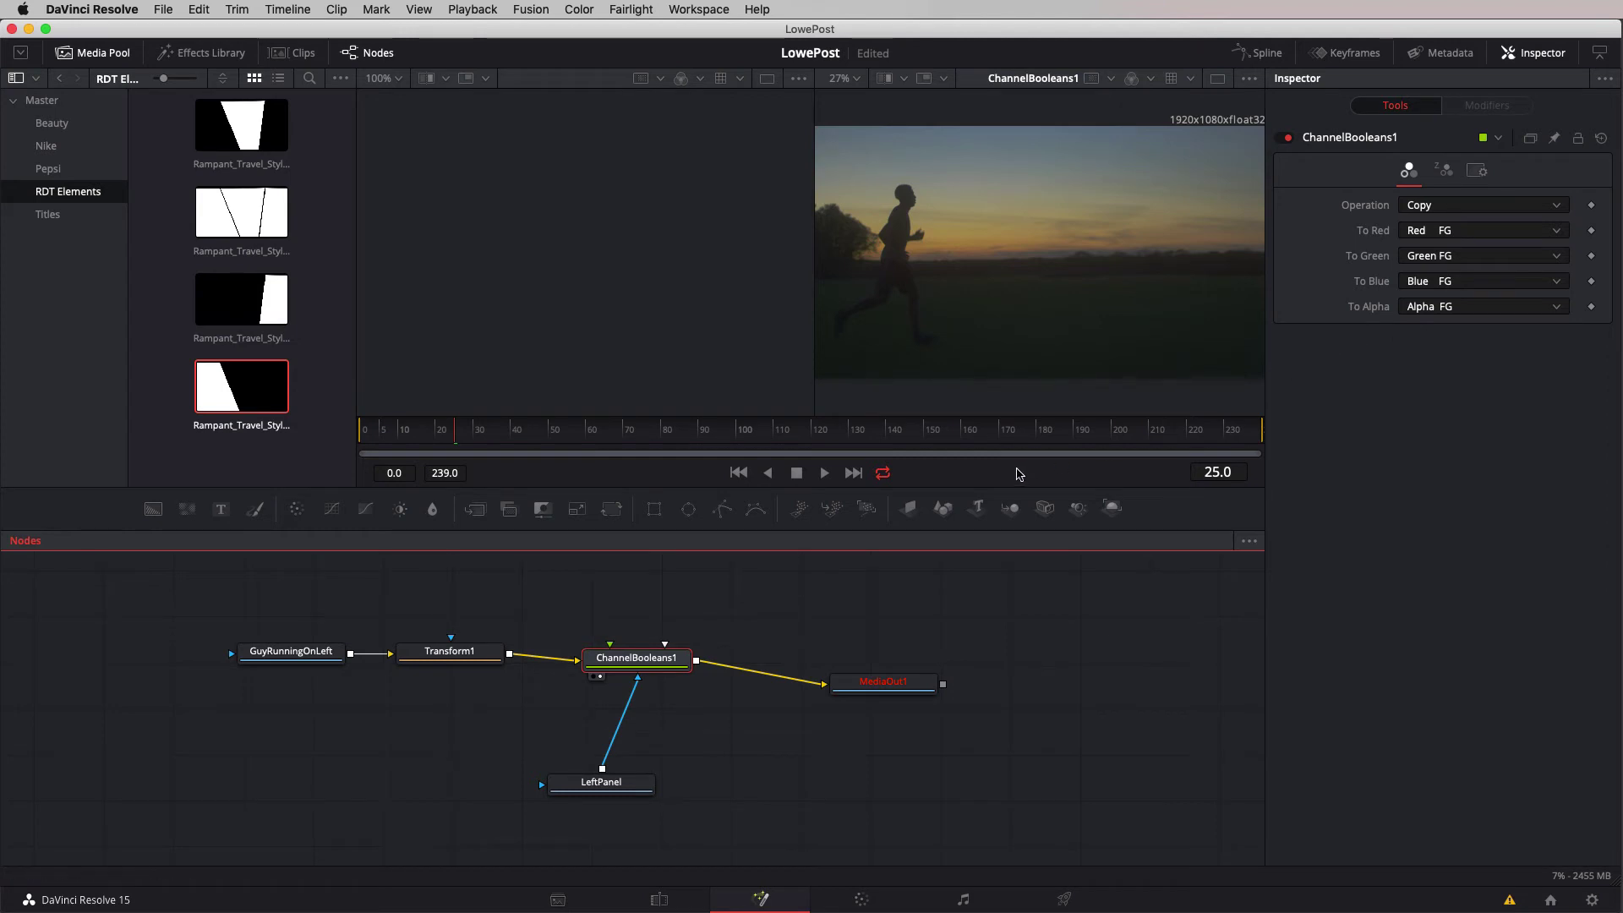
# - Set ChannelBooleans1 to Subtract and give all four matte clips Invert alpha mode
pyautogui.click(1451, 206)
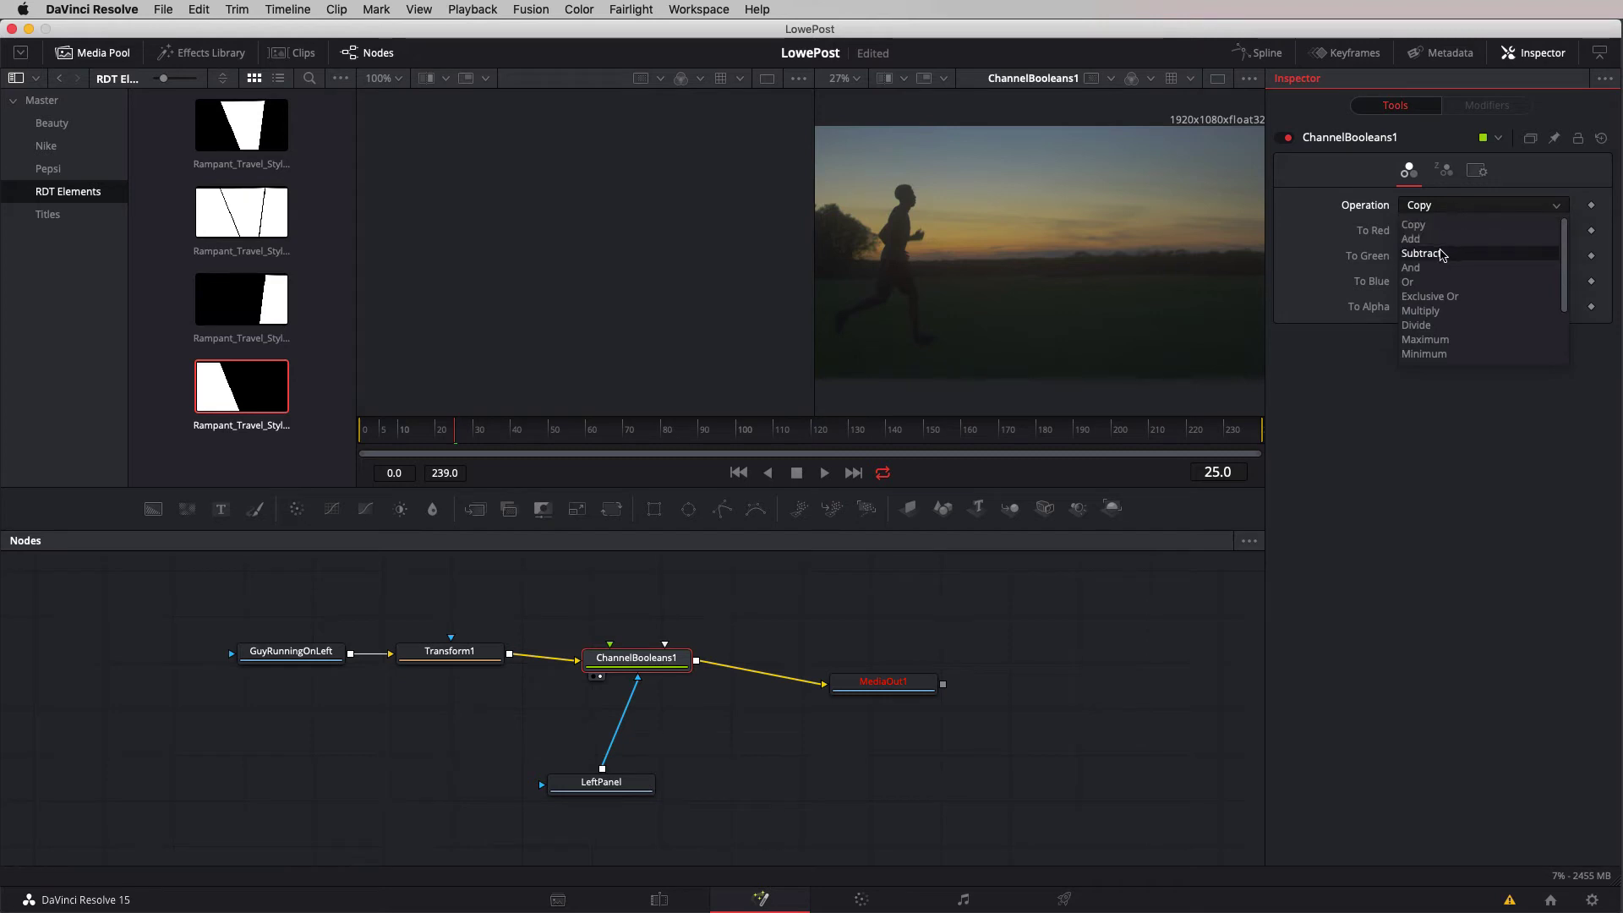
pyautogui.click(1444, 253)
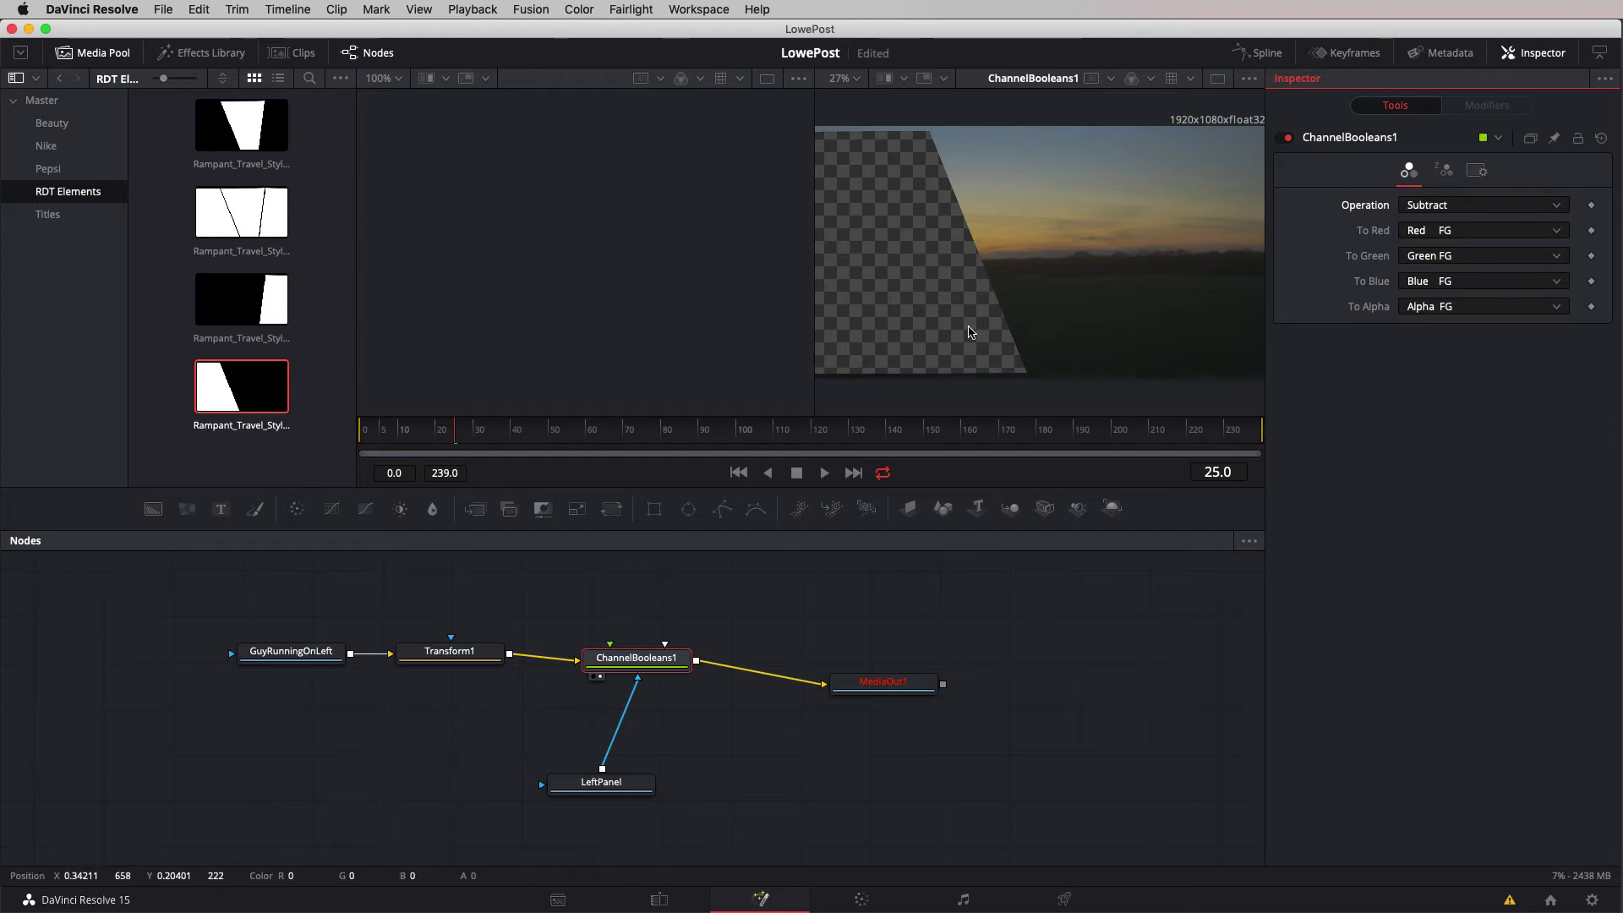
pyautogui.moveTo(325, 404); pyautogui.dragTo(239, 123)
pyautogui.rightClick(238, 127)
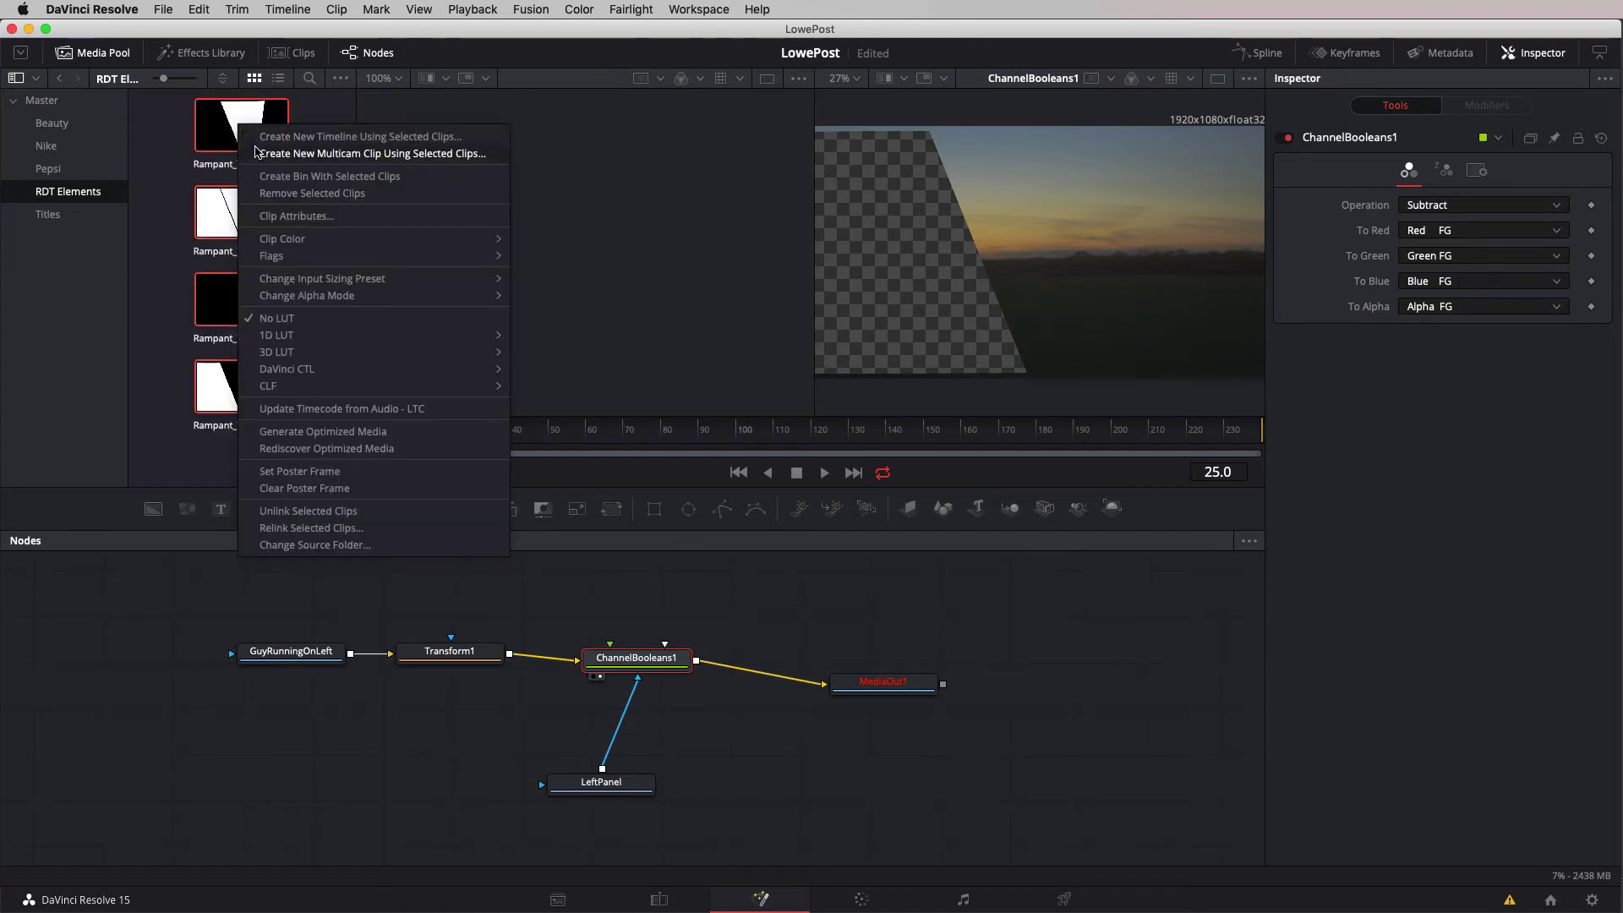
pyautogui.click(296, 216)
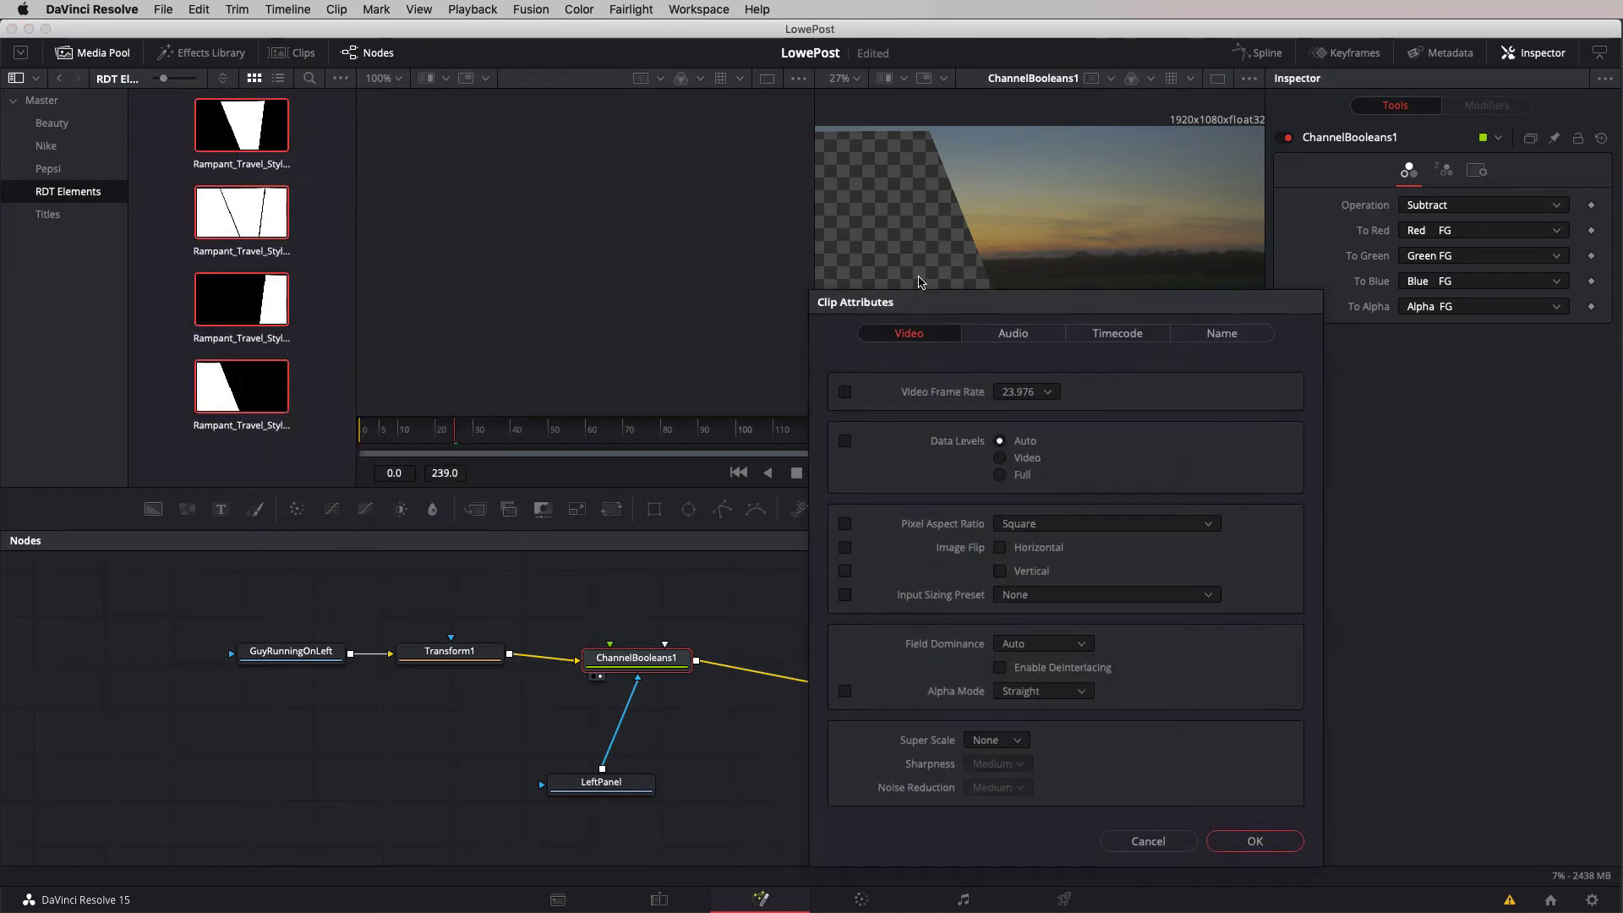
pyautogui.moveTo(879, 308); pyautogui.dragTo(676, 192)
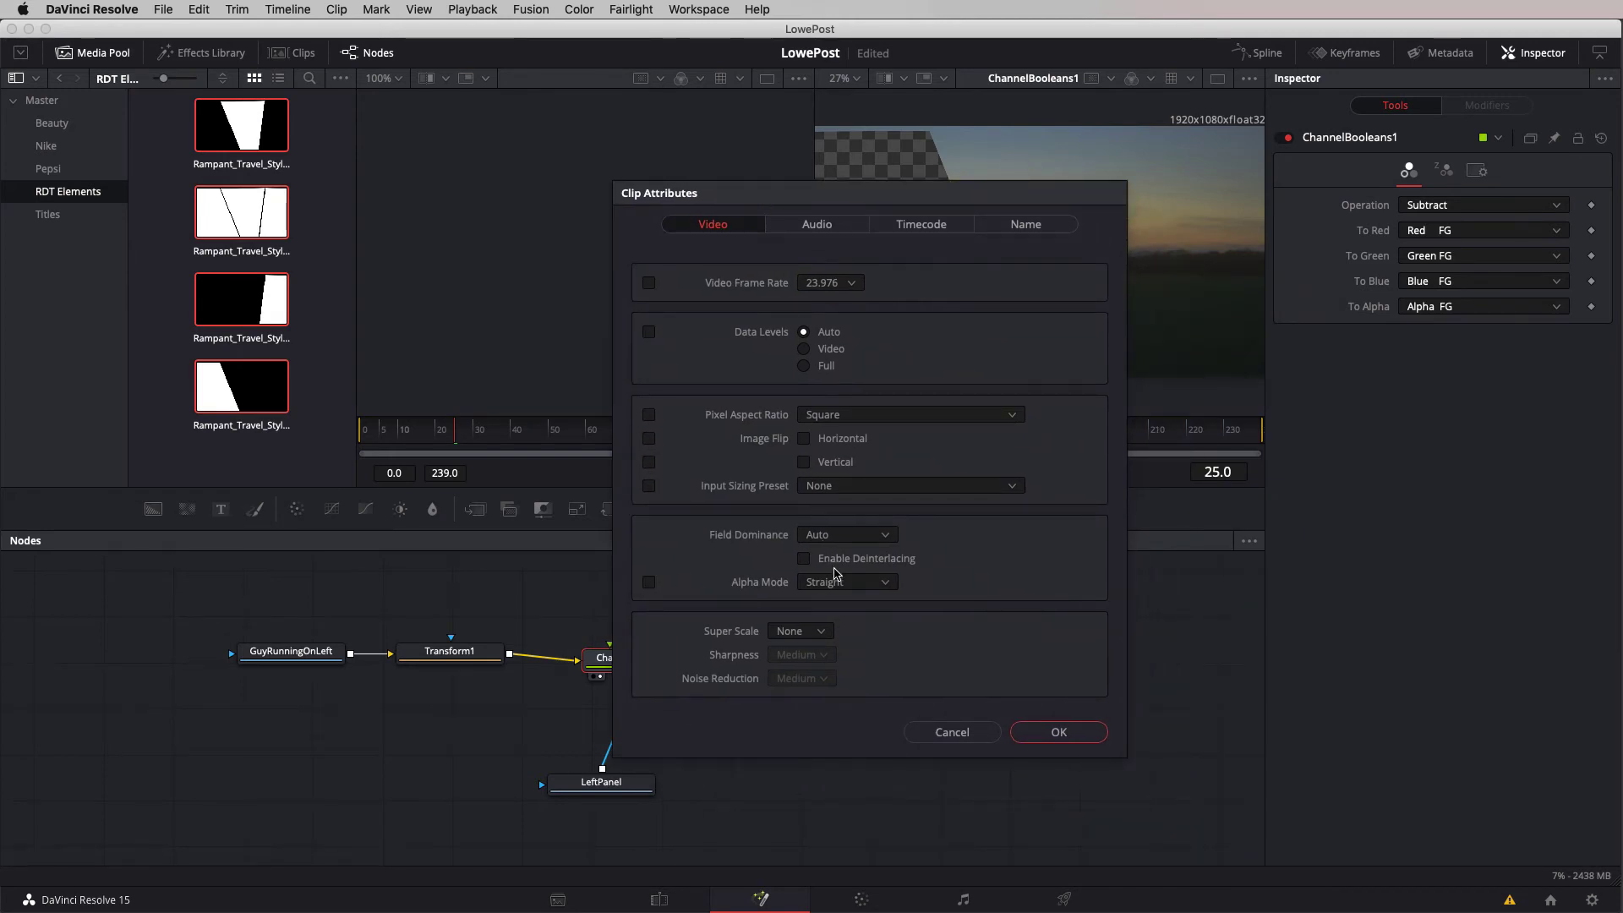
pyautogui.click(837, 581)
pyautogui.click(829, 643)
pyautogui.click(1054, 733)
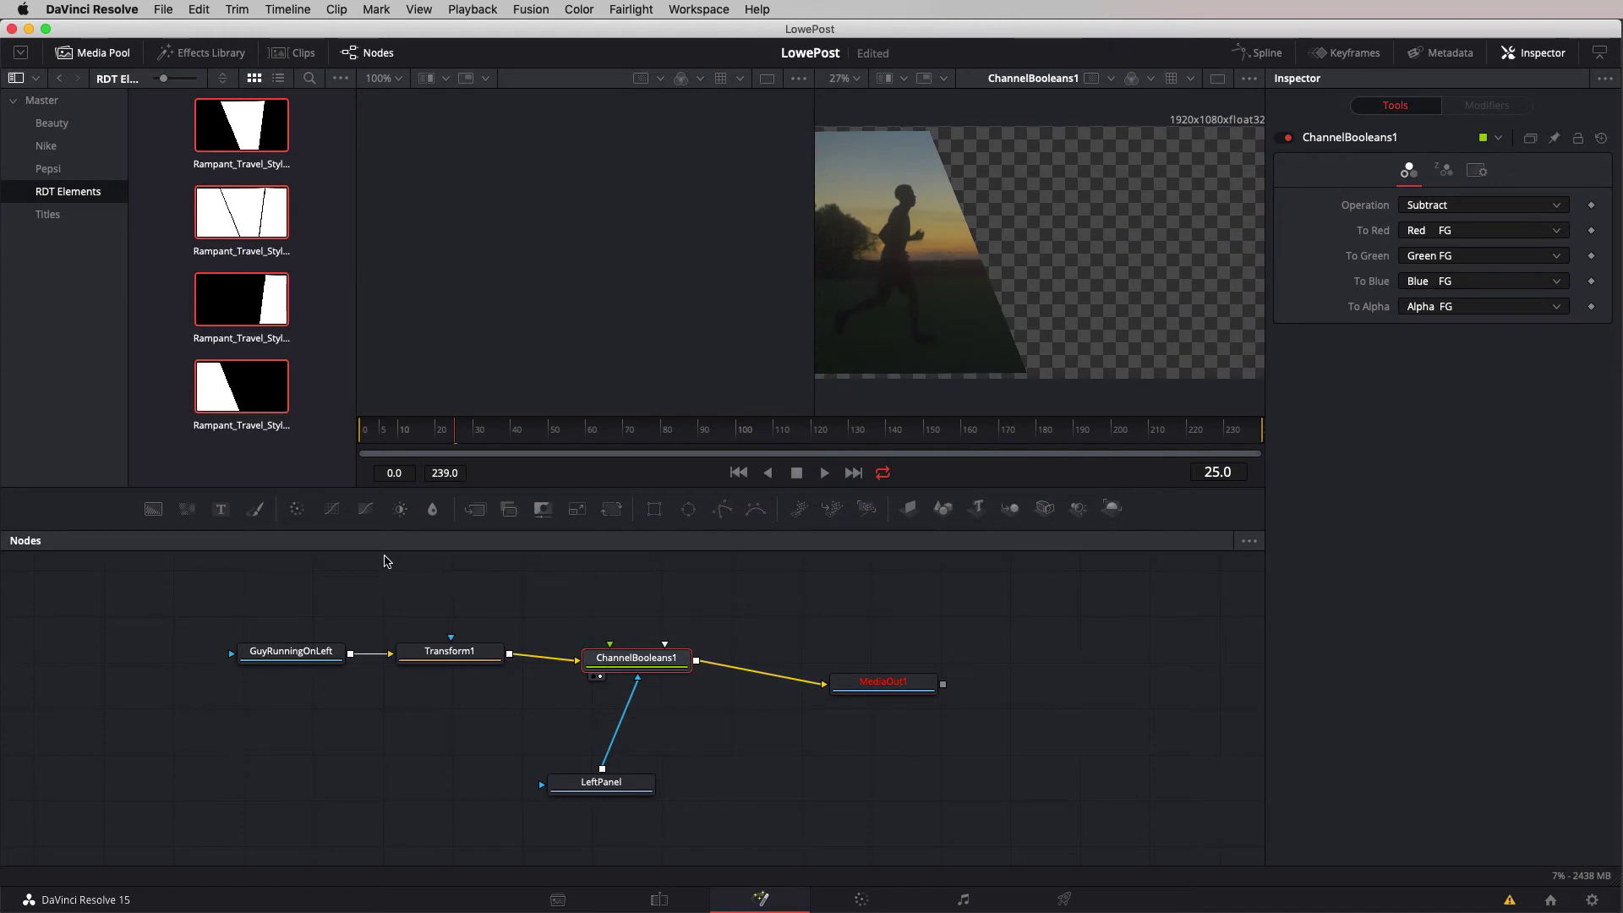
pyautogui.click(267, 452)
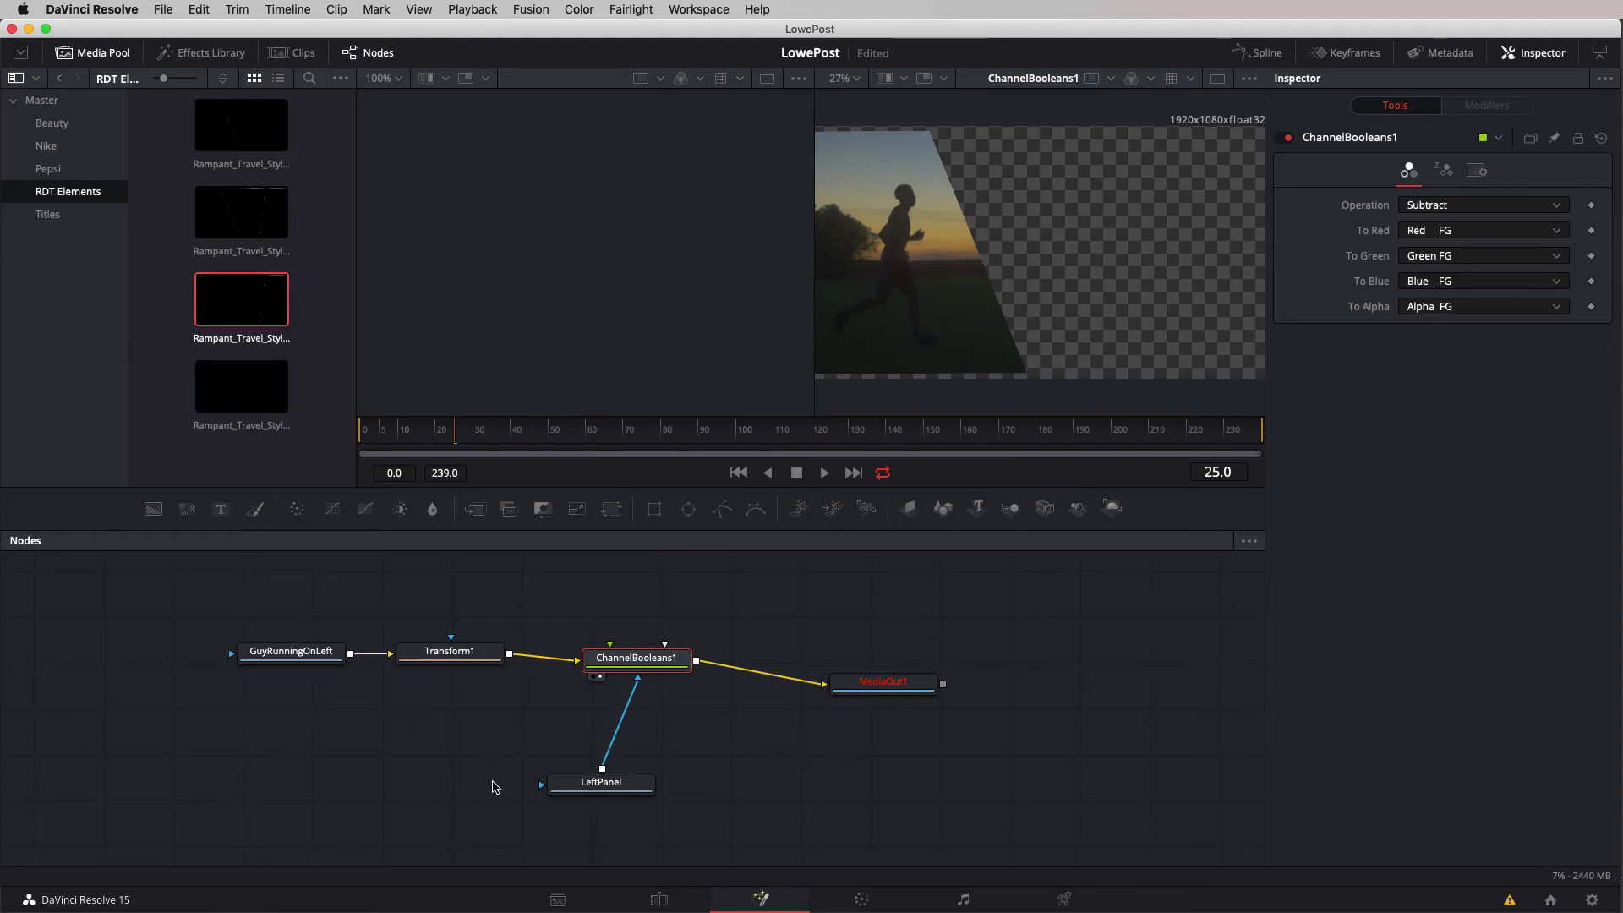
# - Set the four matte clips' Alpha Mode back to Straight, then nudge ChannelBooleans1 and LeftPanel
pyautogui.moveTo(335, 447); pyautogui.dragTo(205, 140)
pyautogui.rightClick(225, 134)
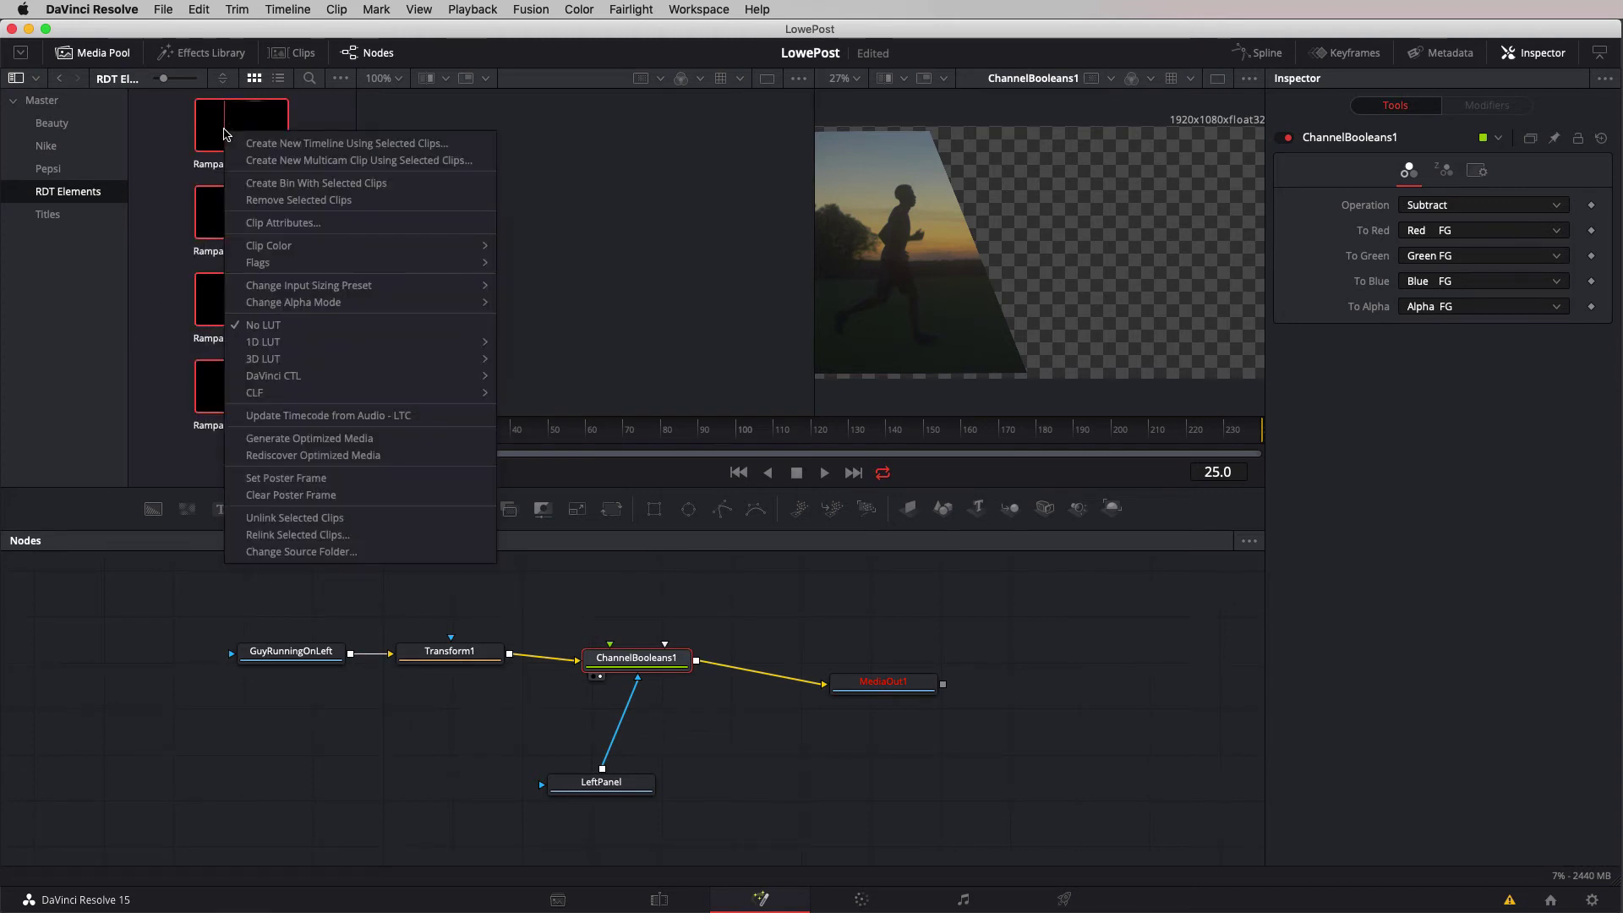
pyautogui.click(290, 222)
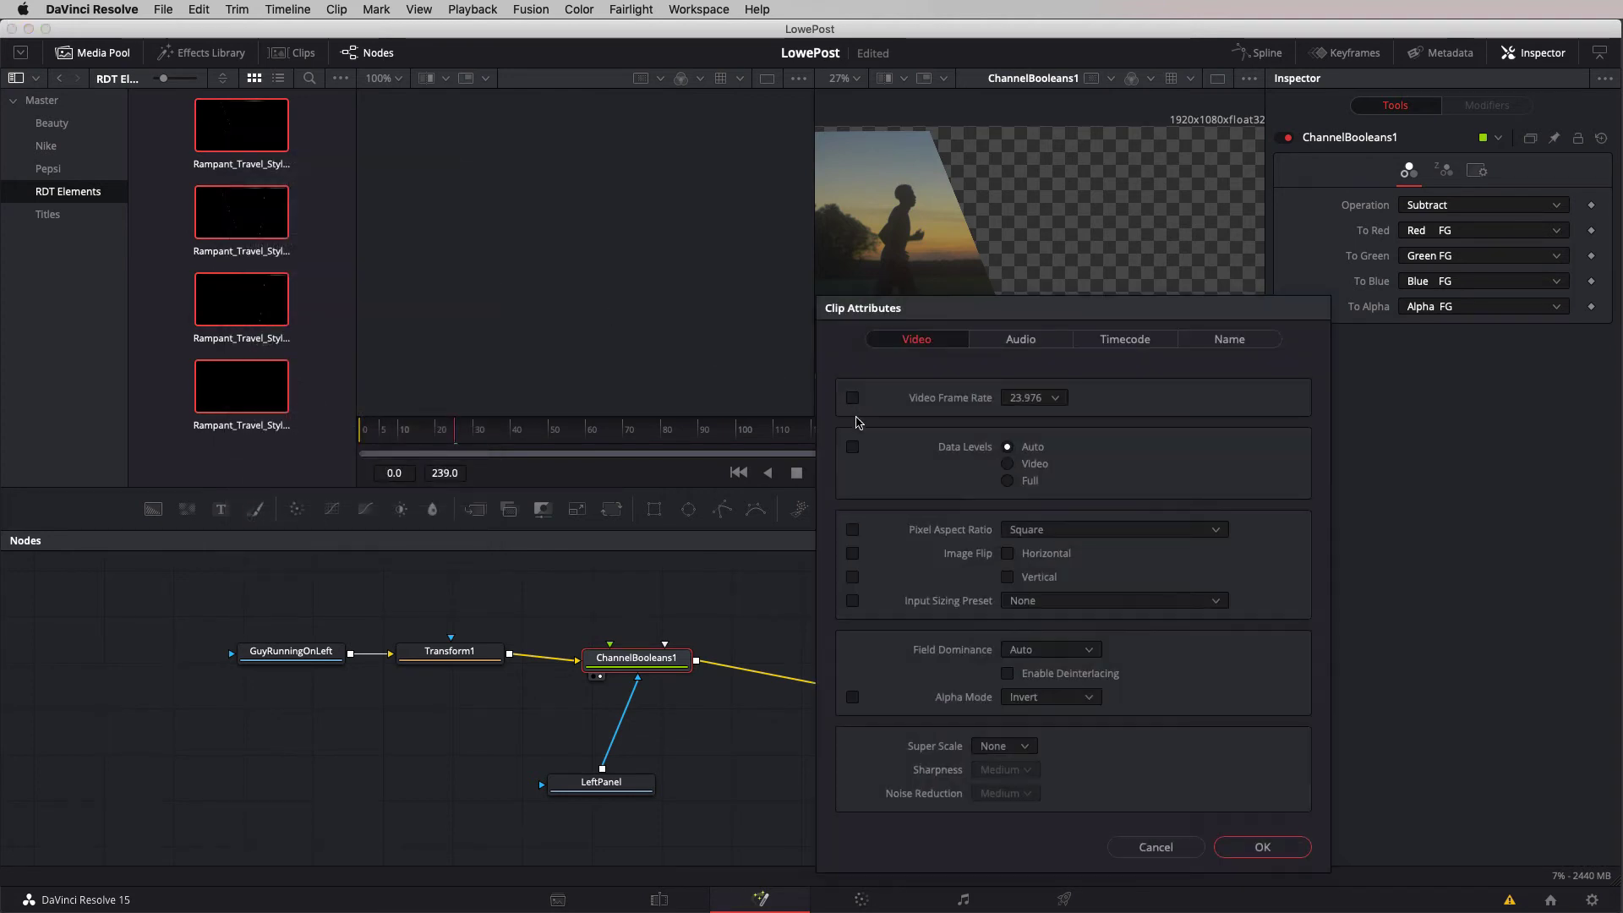
pyautogui.click(1032, 699)
pyautogui.click(1033, 771)
pyautogui.click(1262, 846)
pyautogui.moveTo(635, 658); pyautogui.dragTo(636, 647)
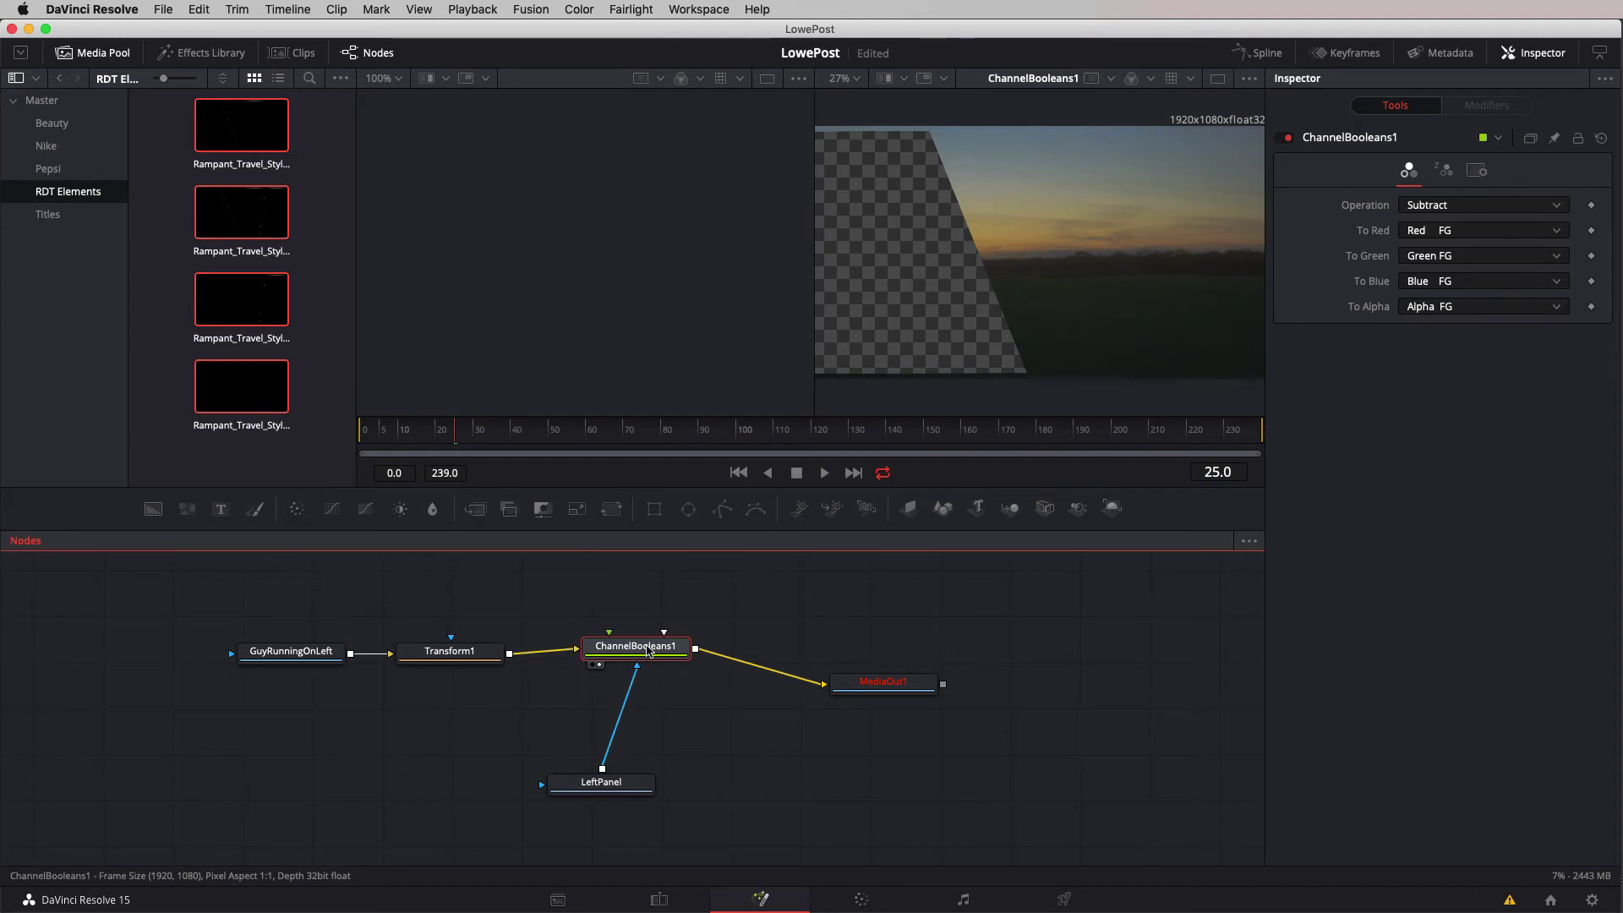
pyautogui.moveTo(612, 785); pyautogui.dragTo(615, 791)
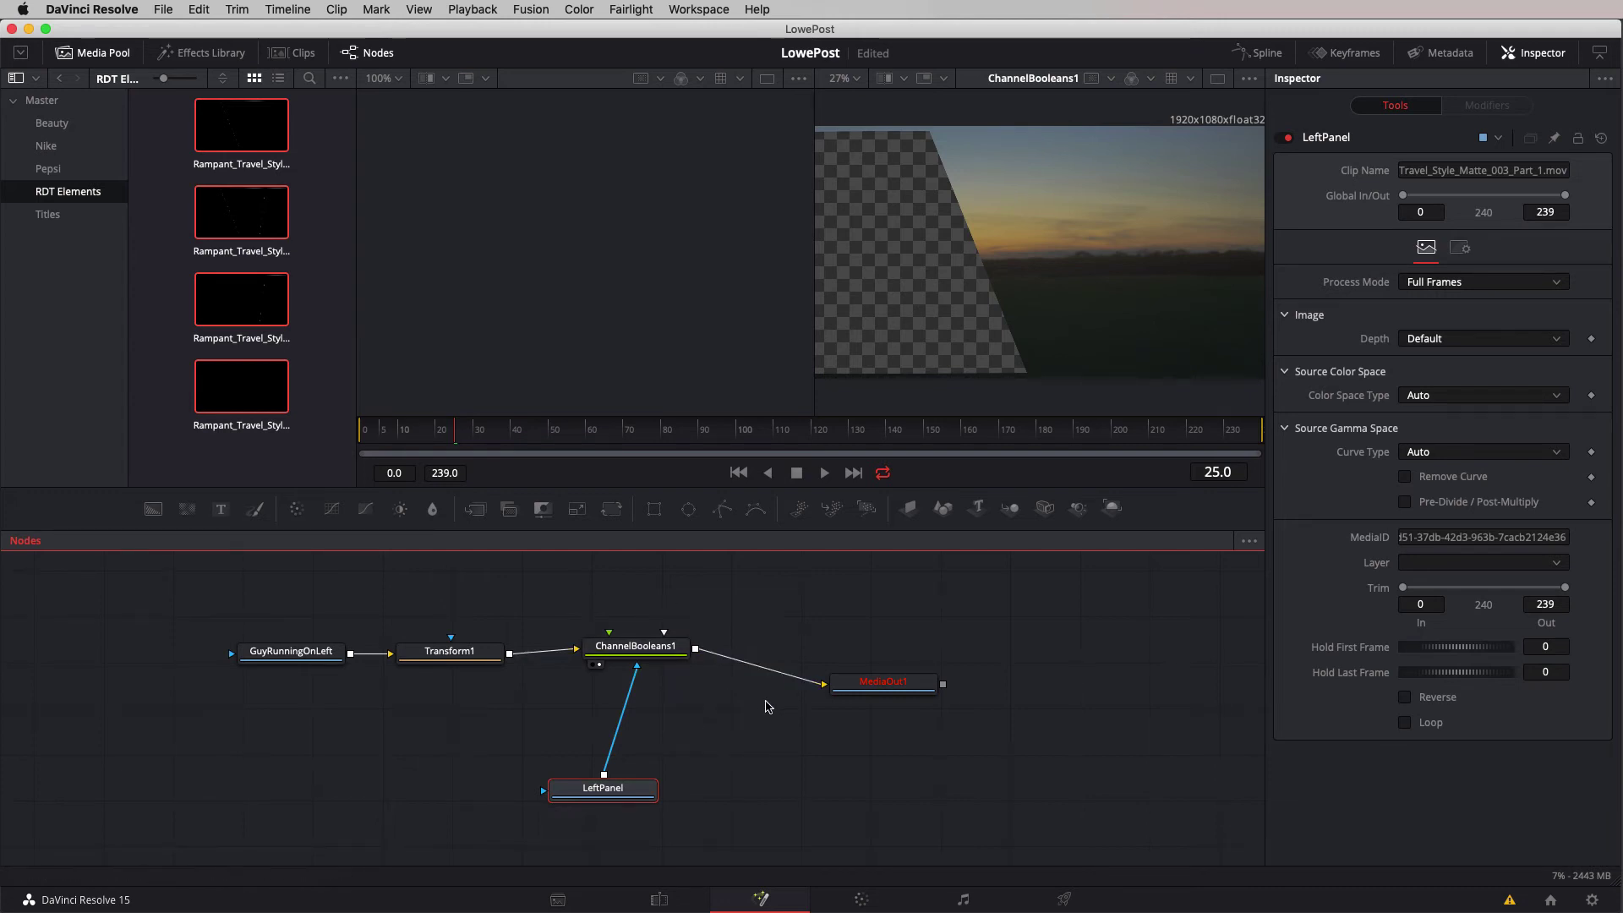
# - Insert a Channel Booleans tool after LeftPanel with its Operation set to Negative
pyautogui.hotkey('shift', 'space')
pyautogui.write('Channel Booleans')
pyautogui.click(820, 626)
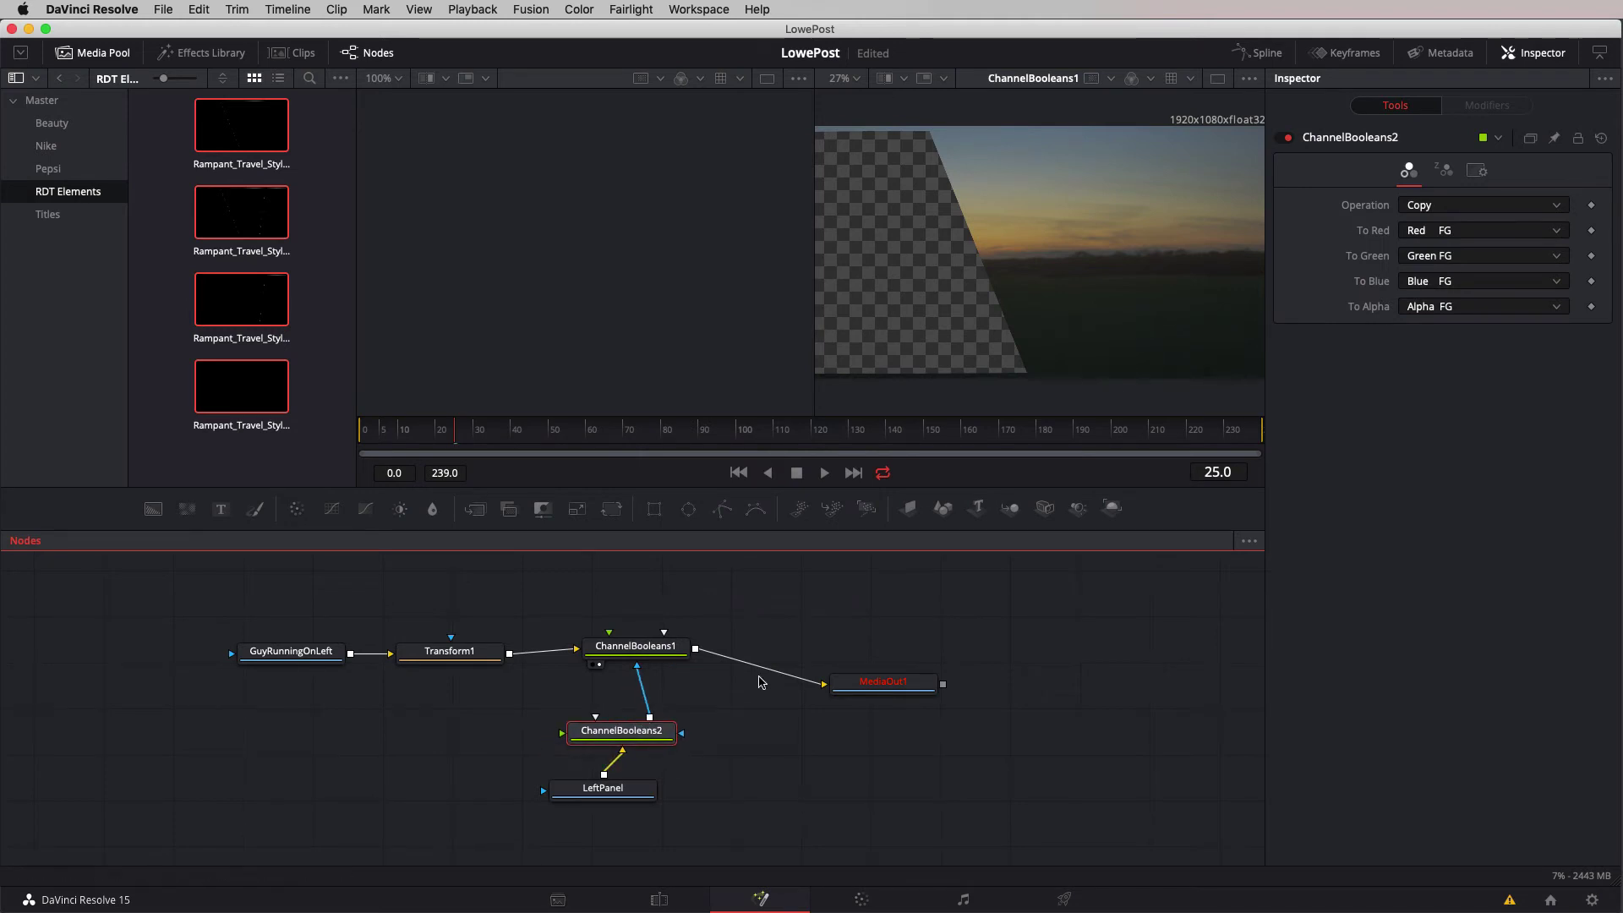
pyautogui.click(1435, 203)
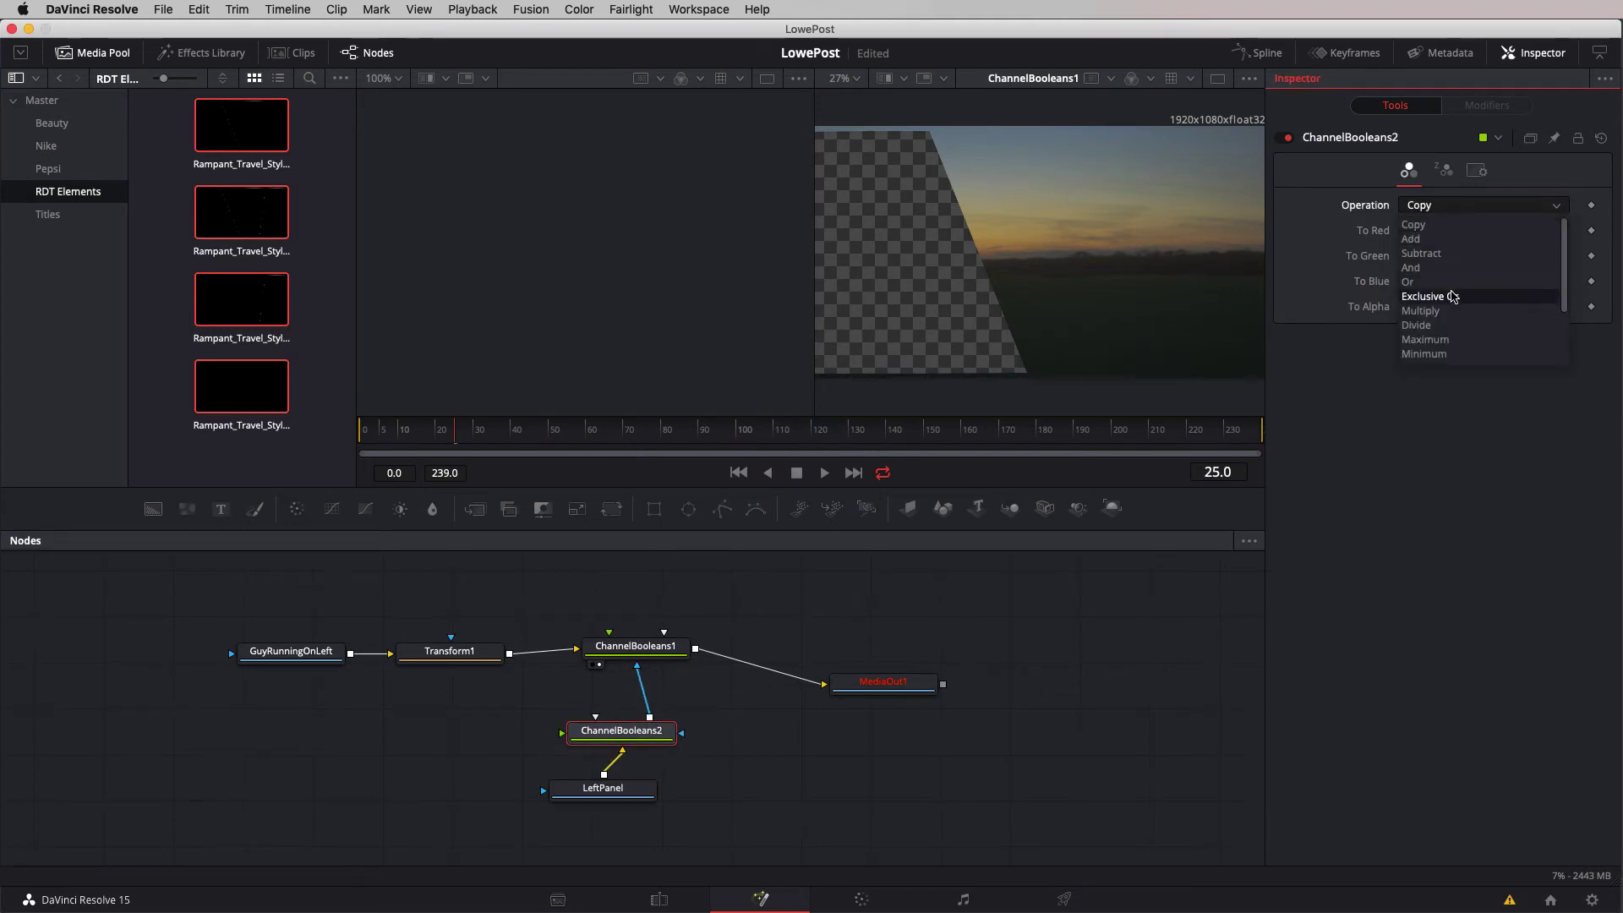
pyautogui.click(1433, 326)
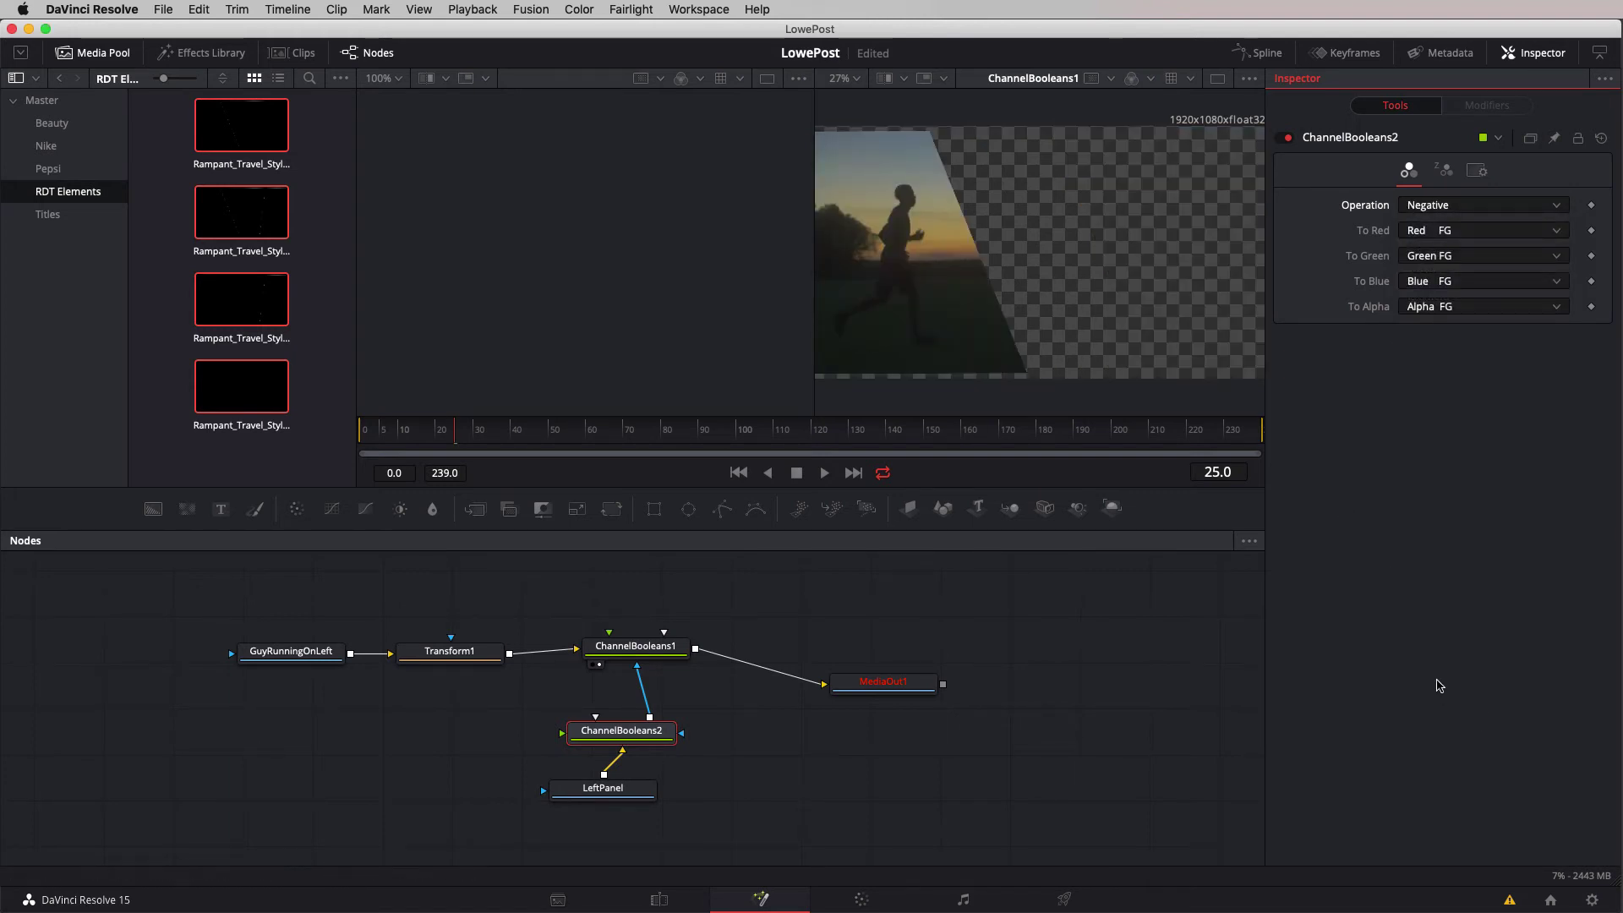
# - Move the whole node tree left and down, leaving ChannelBooleans1 selected
pyautogui.moveTo(694, 596); pyautogui.dragTo(208, 825)
pyautogui.moveTo(636, 650); pyautogui.dragTo(475, 699)
pyautogui.click(474, 699)
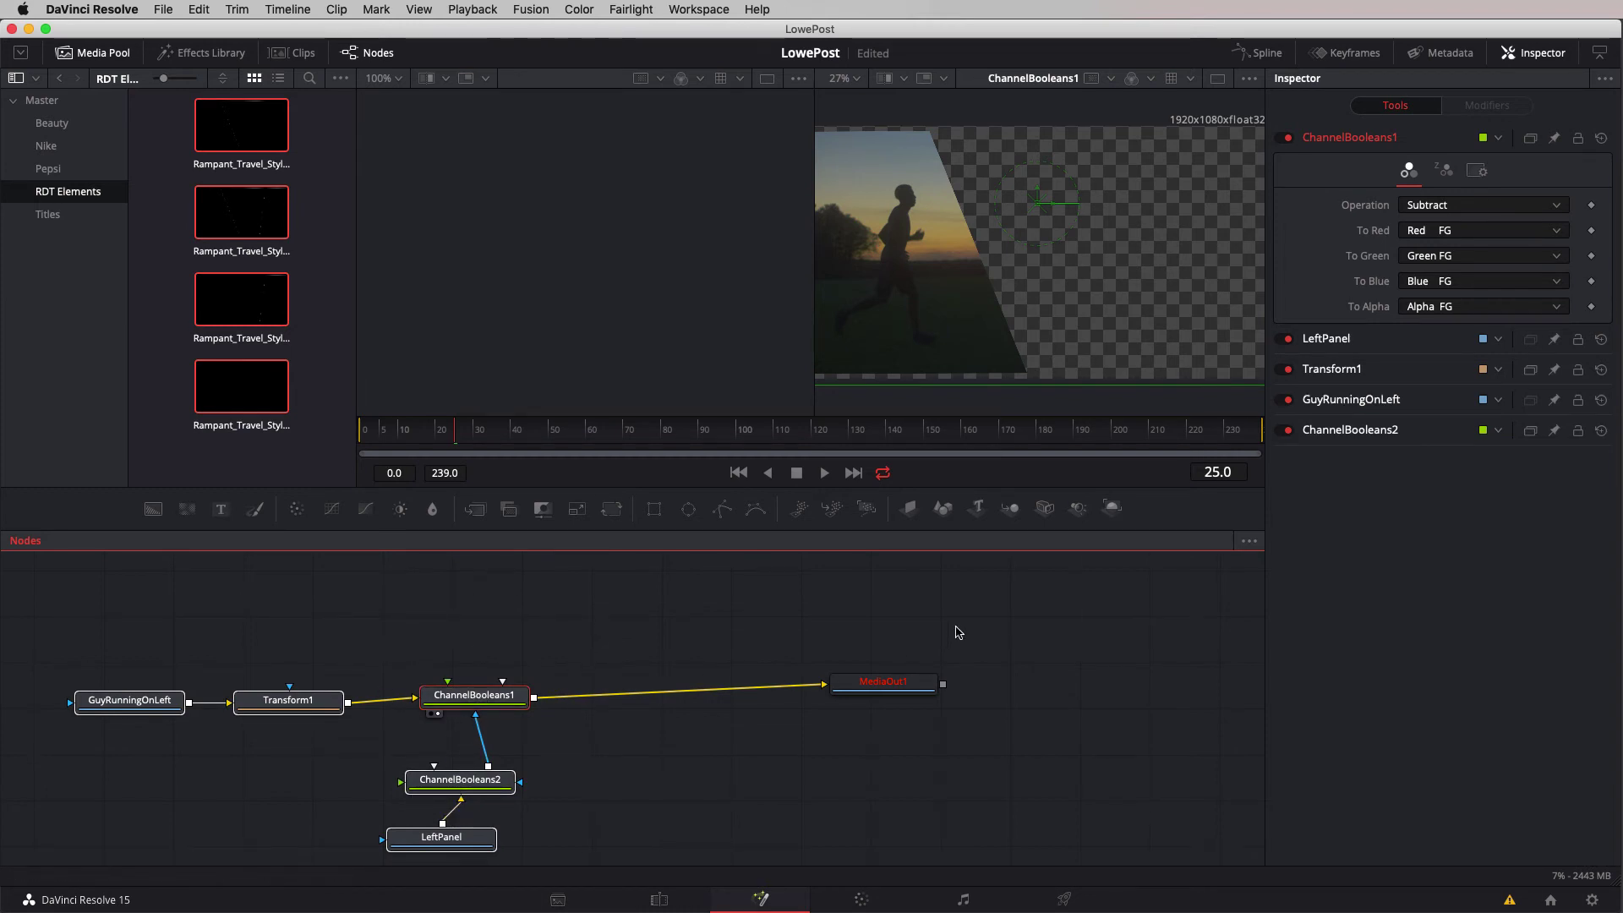
# - Add the Woman for Center clip from the Nike bin as a node named WomanForCenter
pyautogui.scroll(-4, 958, 633)
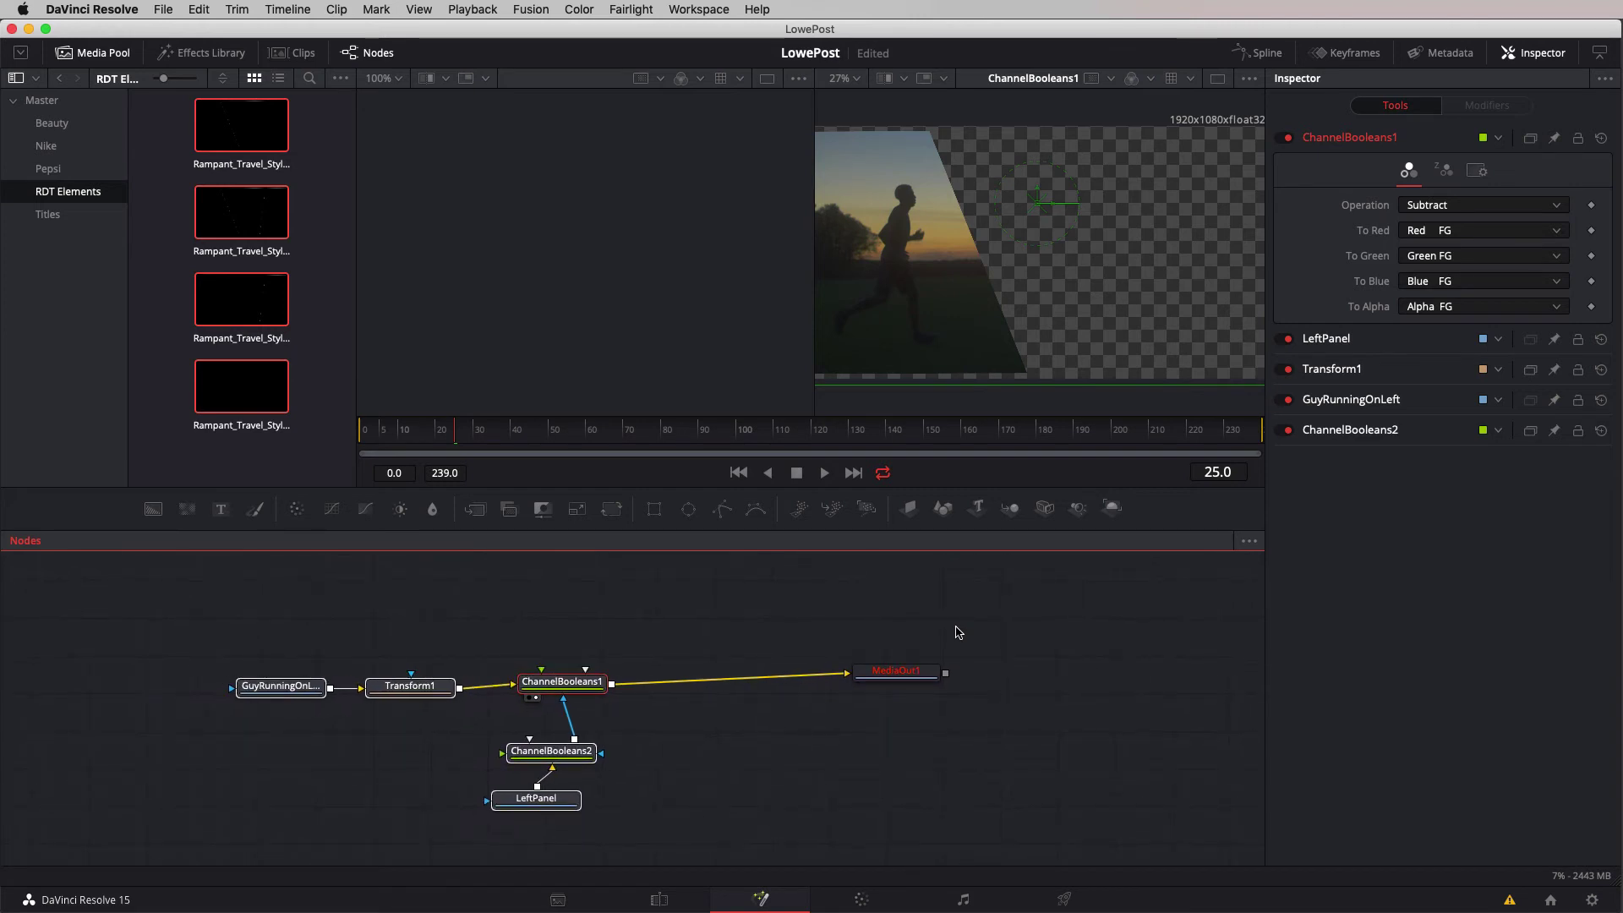
pyautogui.moveTo(956, 626); pyautogui.dragTo(876, 654)
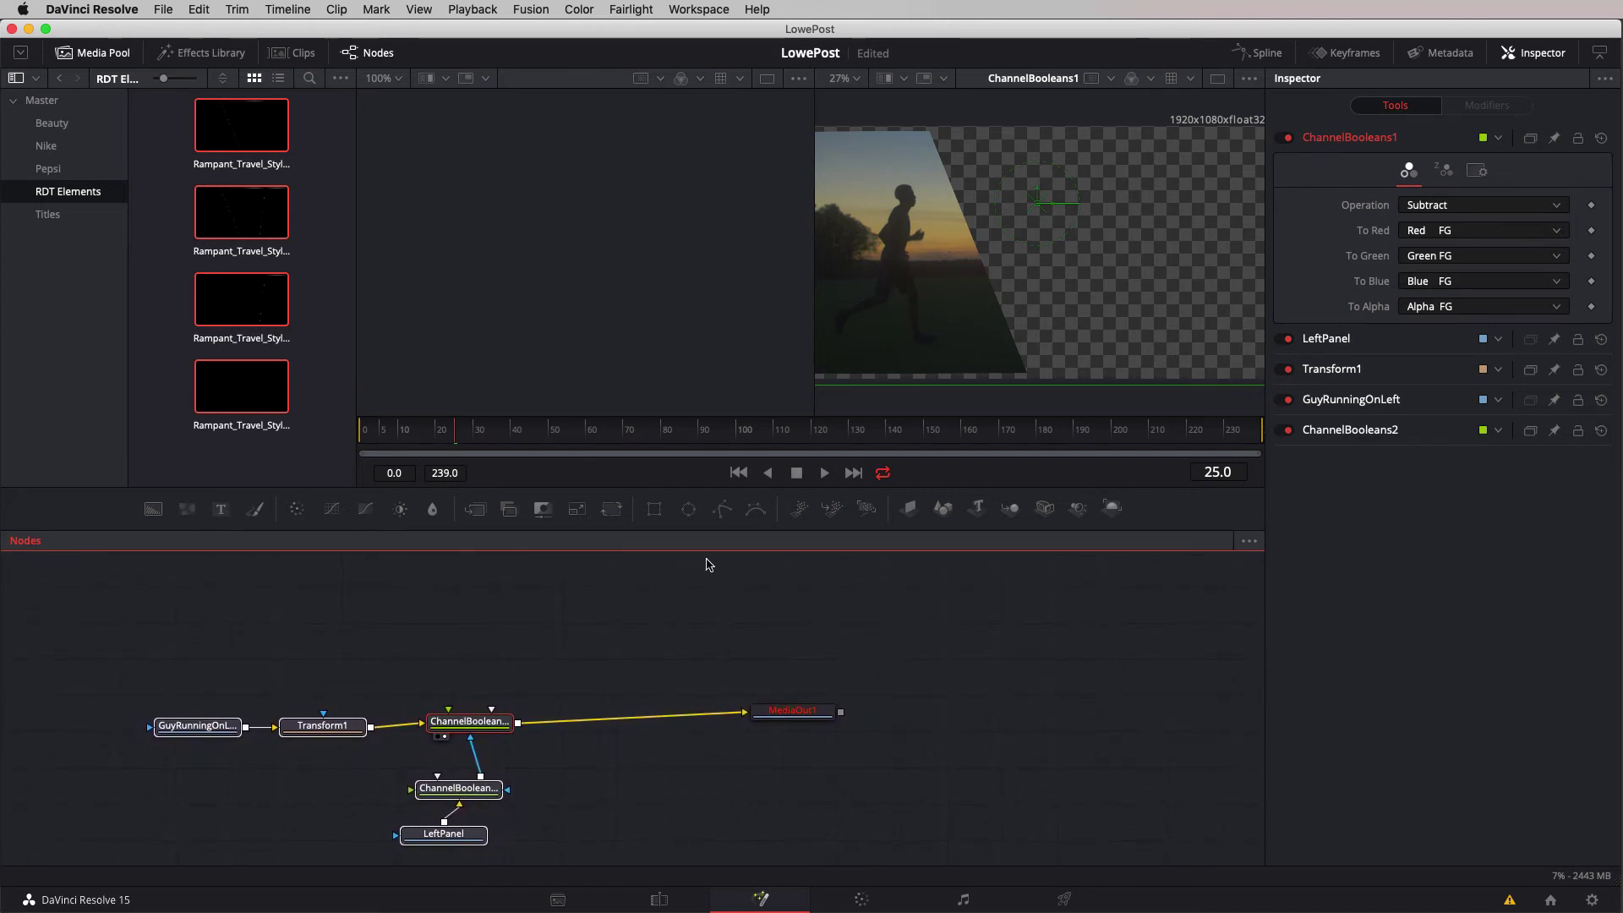
pyautogui.click(46, 147)
pyautogui.moveTo(346, 186); pyautogui.dragTo(358, 421)
pyautogui.moveTo(237, 328); pyautogui.dragTo(343, 604)
pyautogui.press('F2')
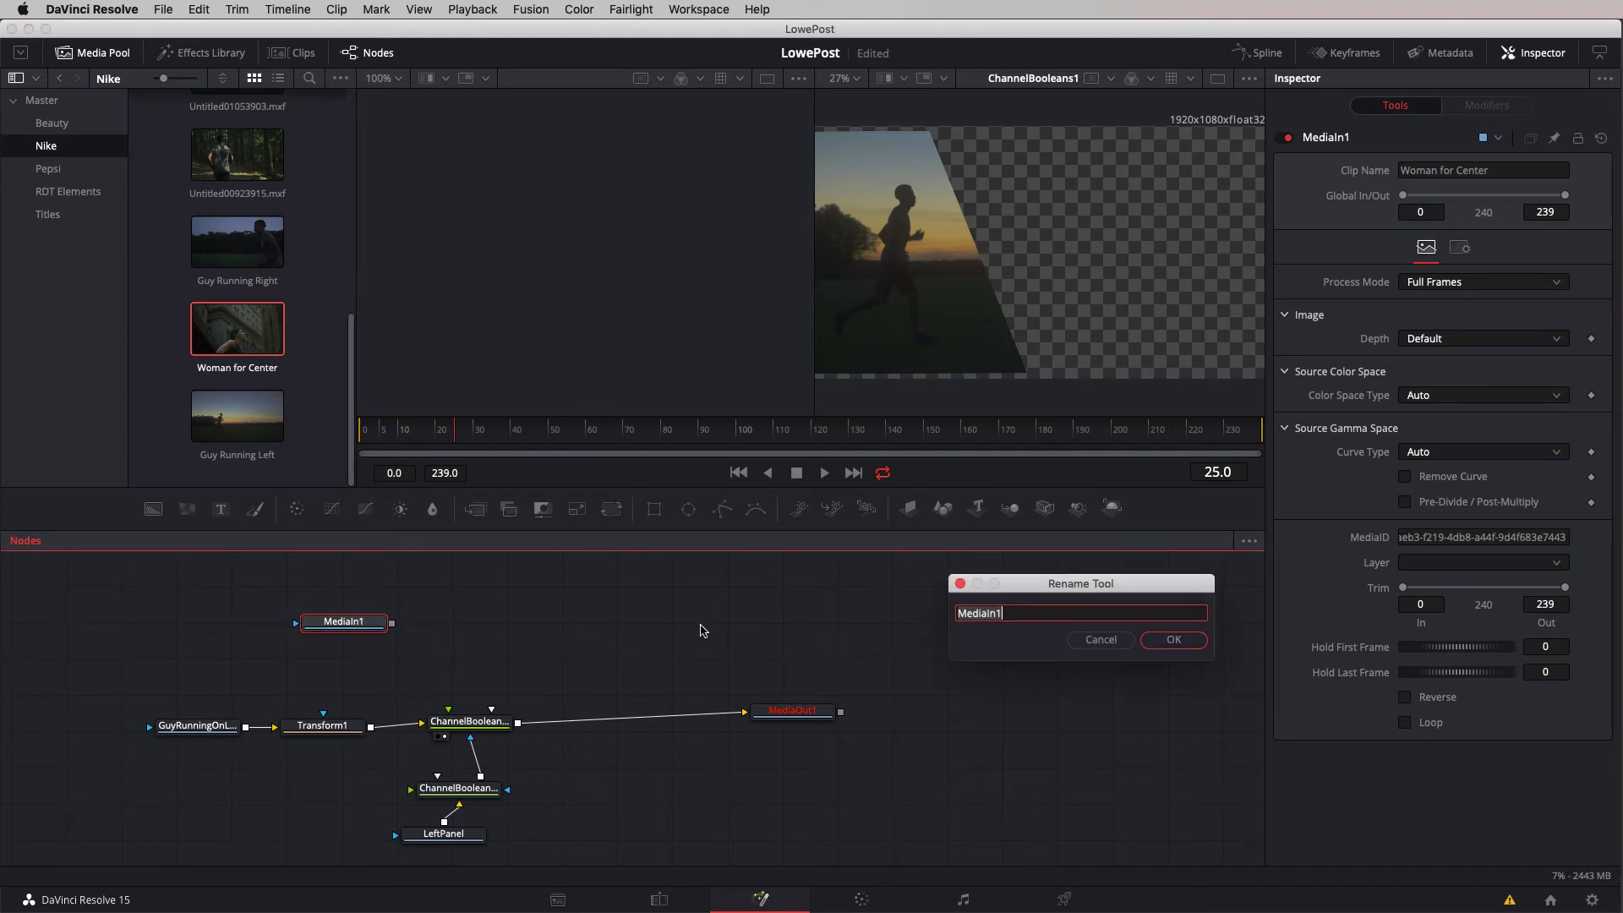
pyautogui.write('WomanForC')
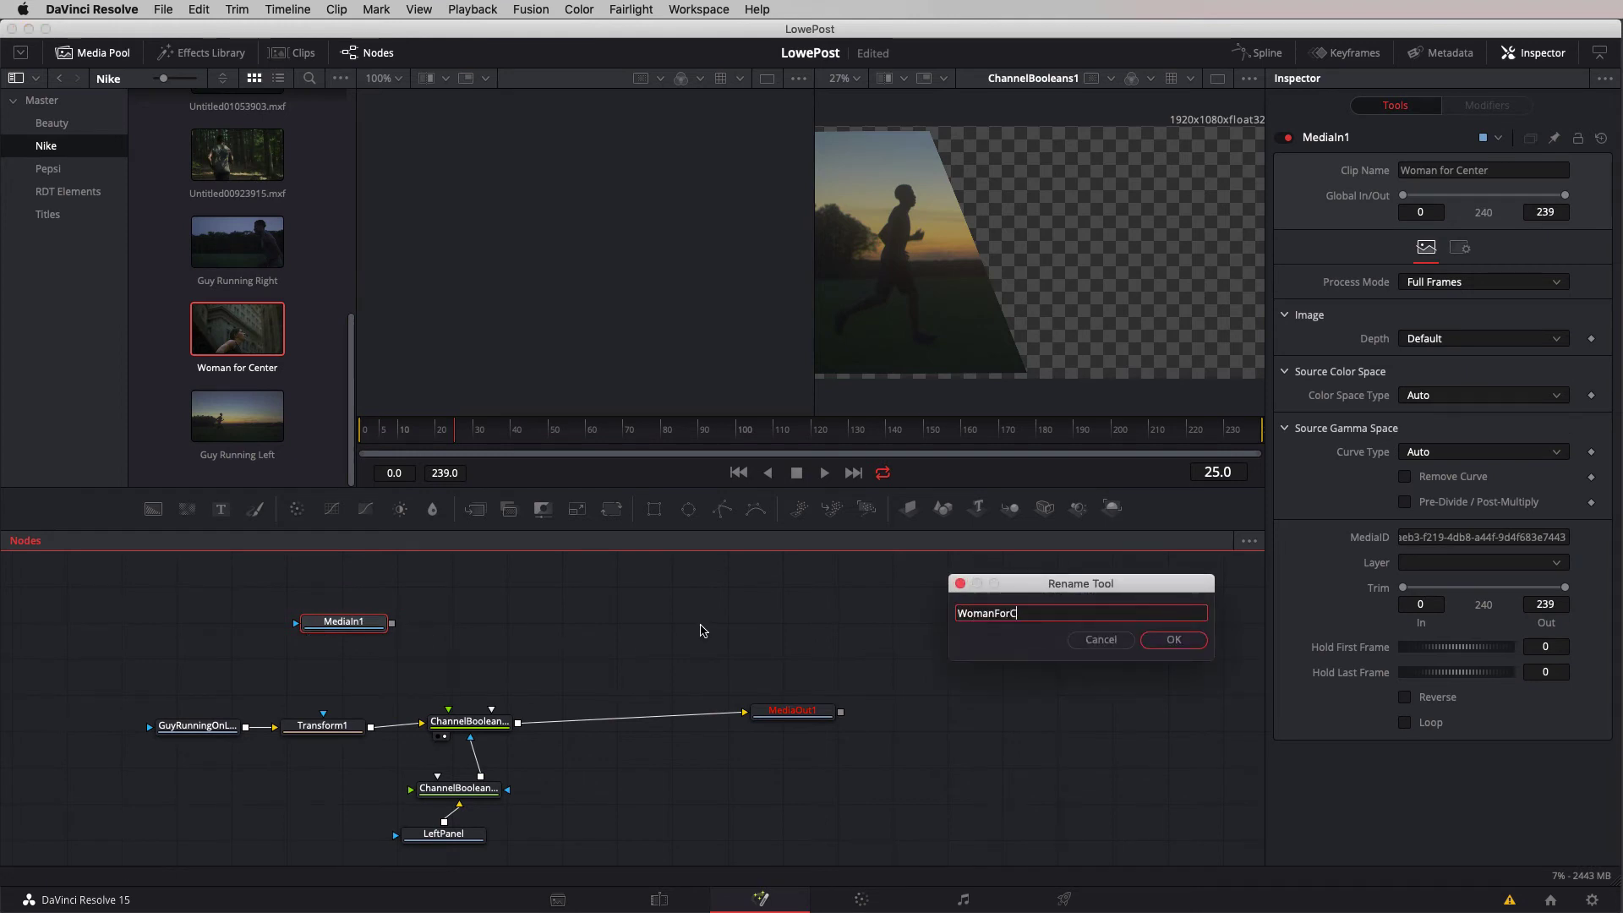
pyautogui.write('enter')
pyautogui.press('Return')
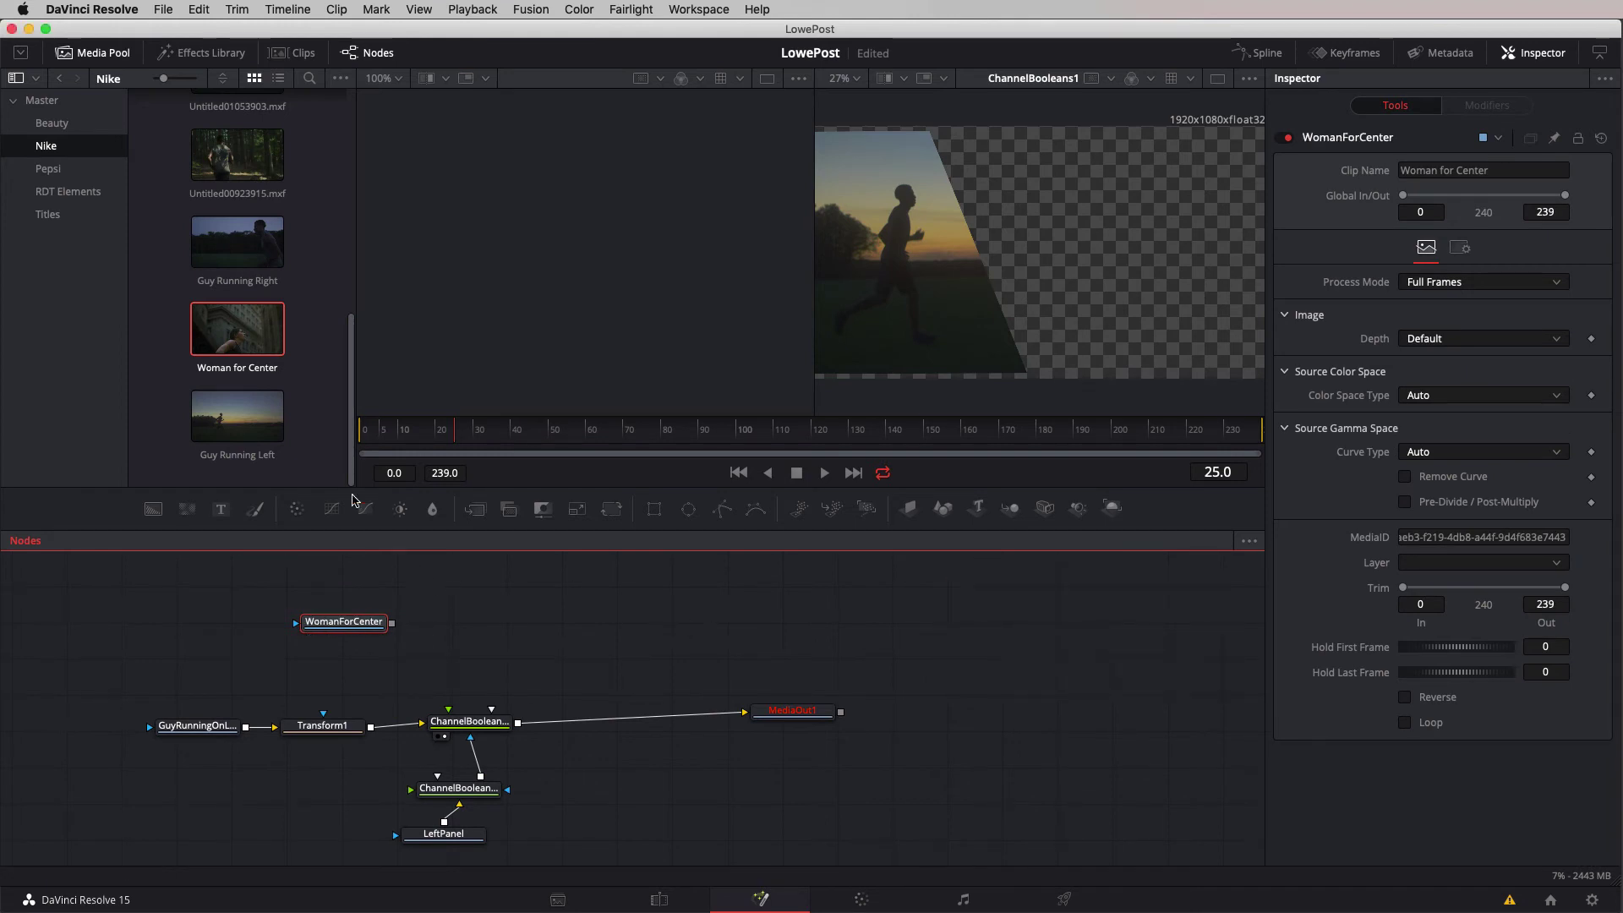
pyautogui.click(53, 192)
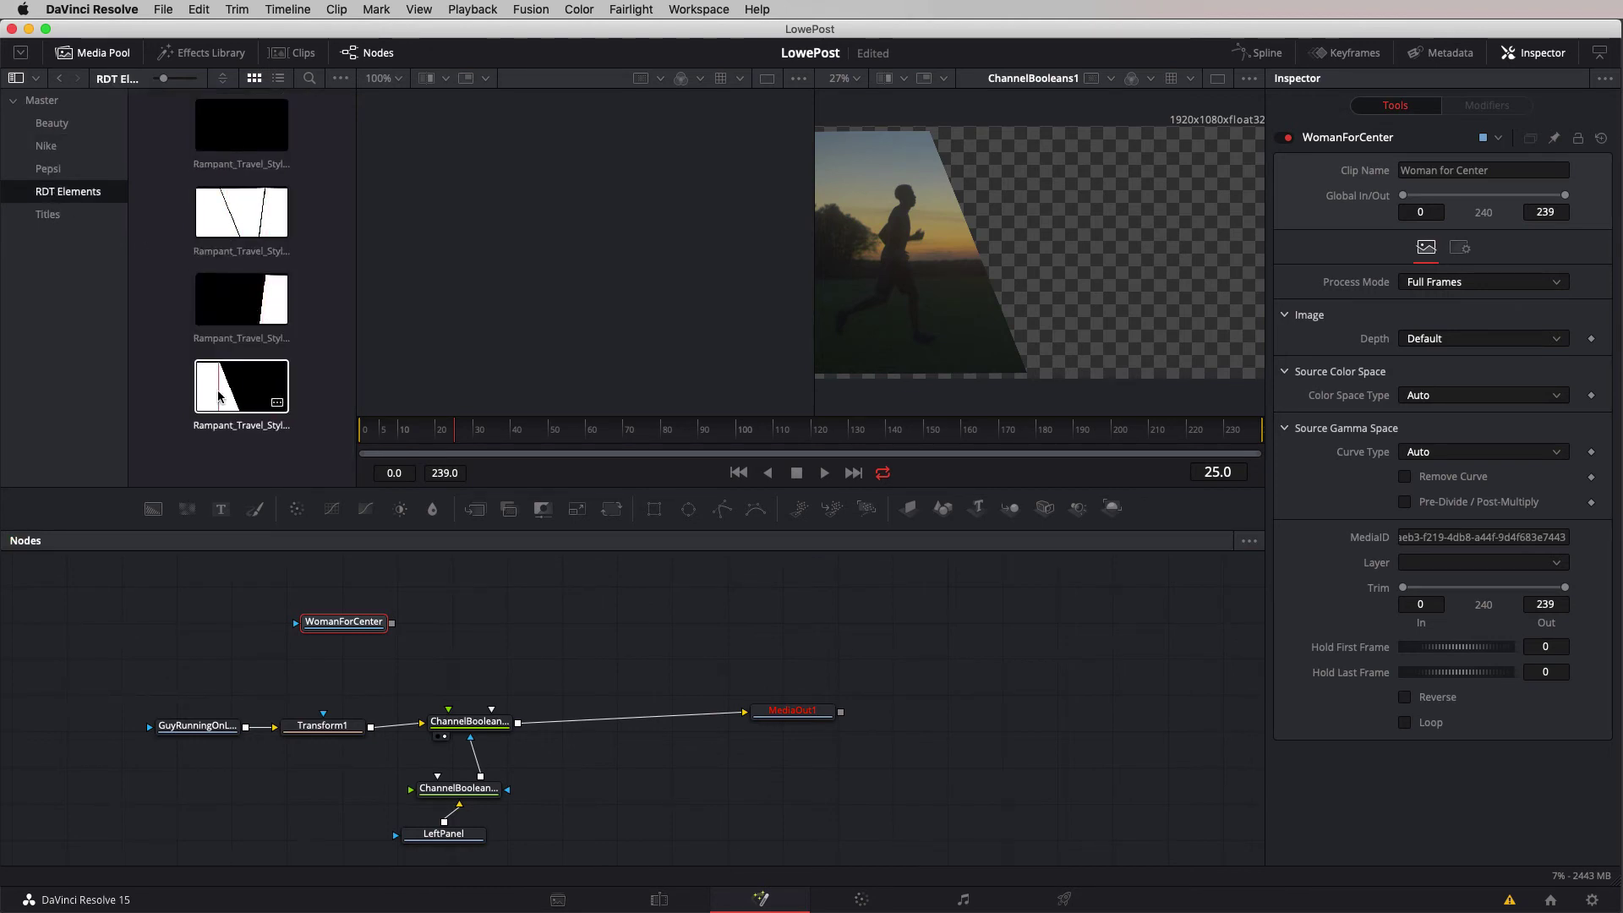
# - Add the first matte clip as a node named CenterPanel and move it left
pyautogui.moveTo(246, 134); pyautogui.dragTo(377, 589)
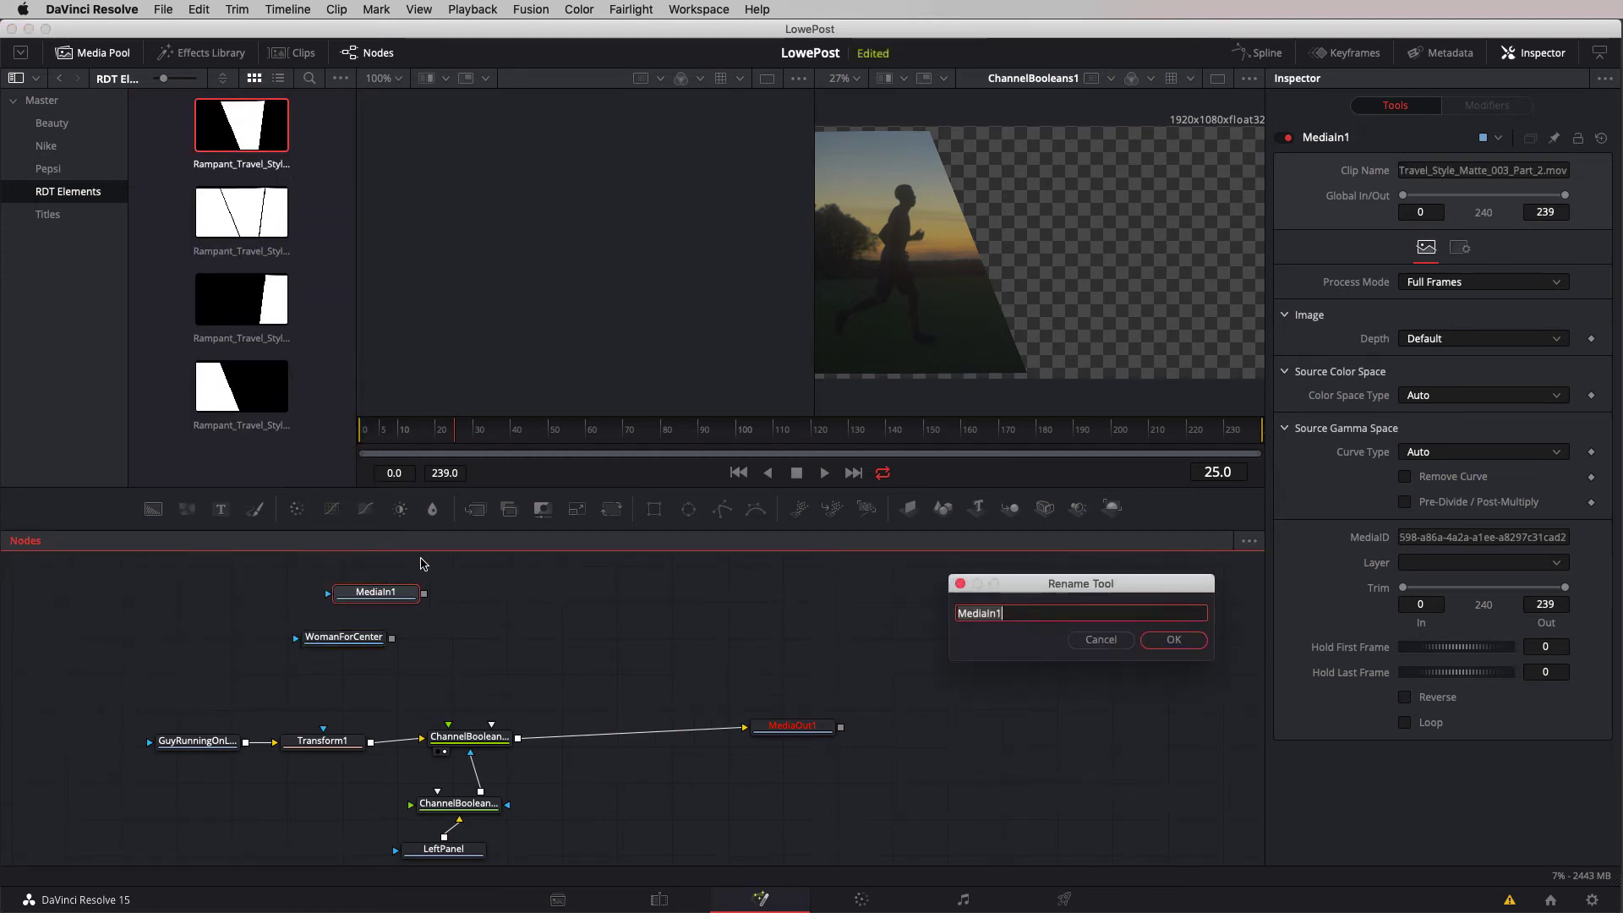
pyautogui.write('CenterPa')
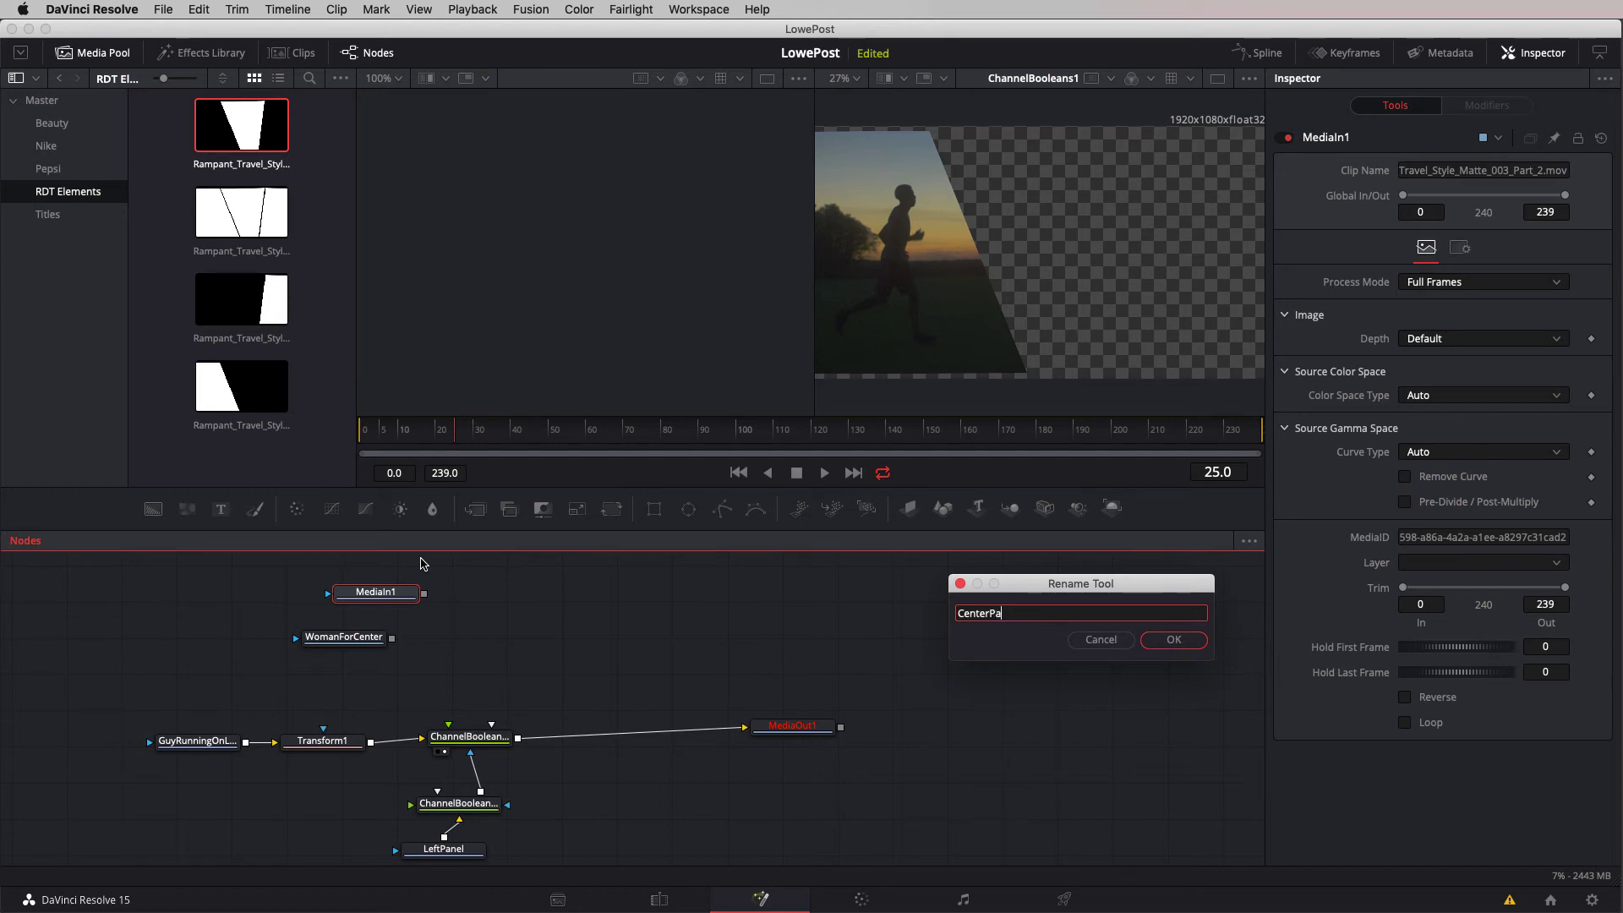
pyautogui.press('Return')
pyautogui.moveTo(403, 583); pyautogui.dragTo(296, 577)
# - Add Transform2 after WomanForCenter, enlarging her to size 2.02 and raising her
pyautogui.click(336, 646)
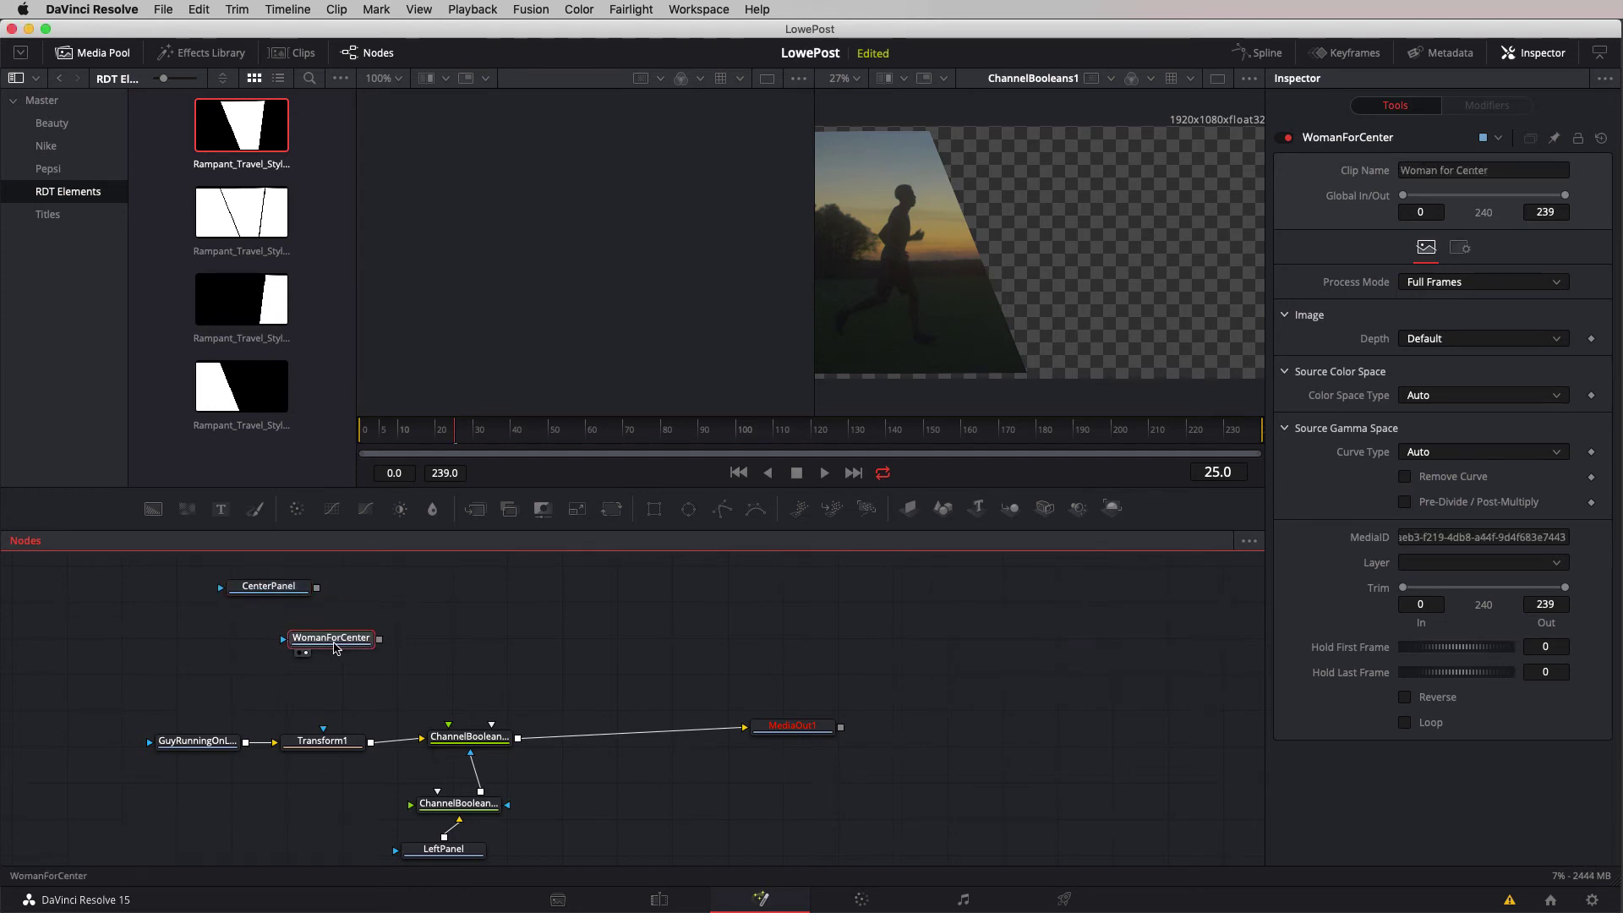
pyautogui.press('2')
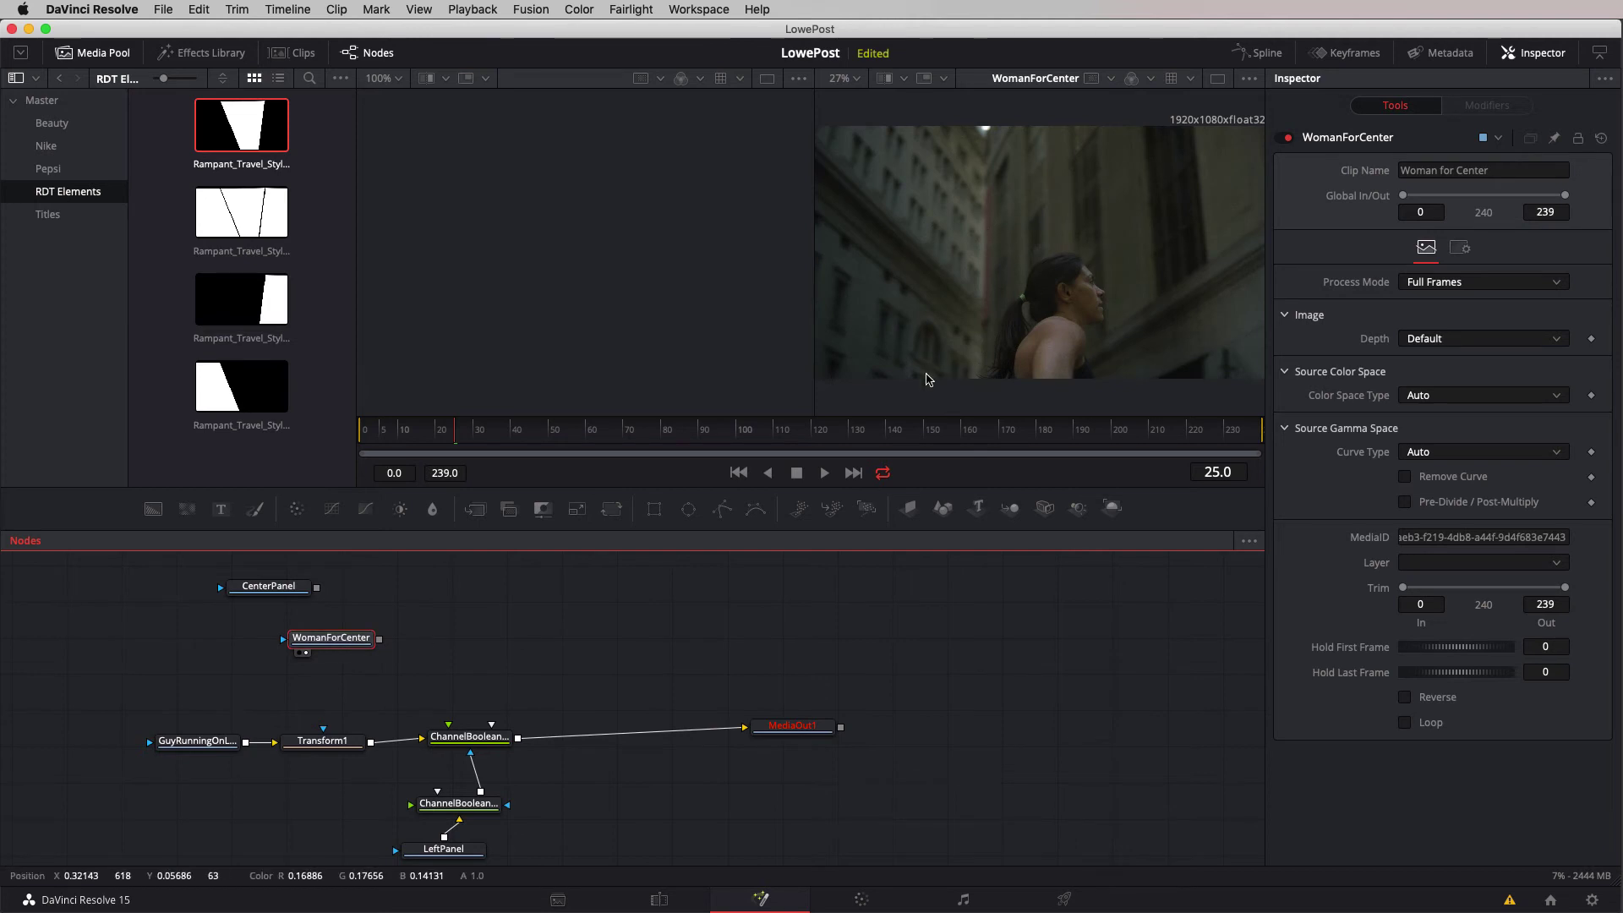
pyautogui.click(613, 509)
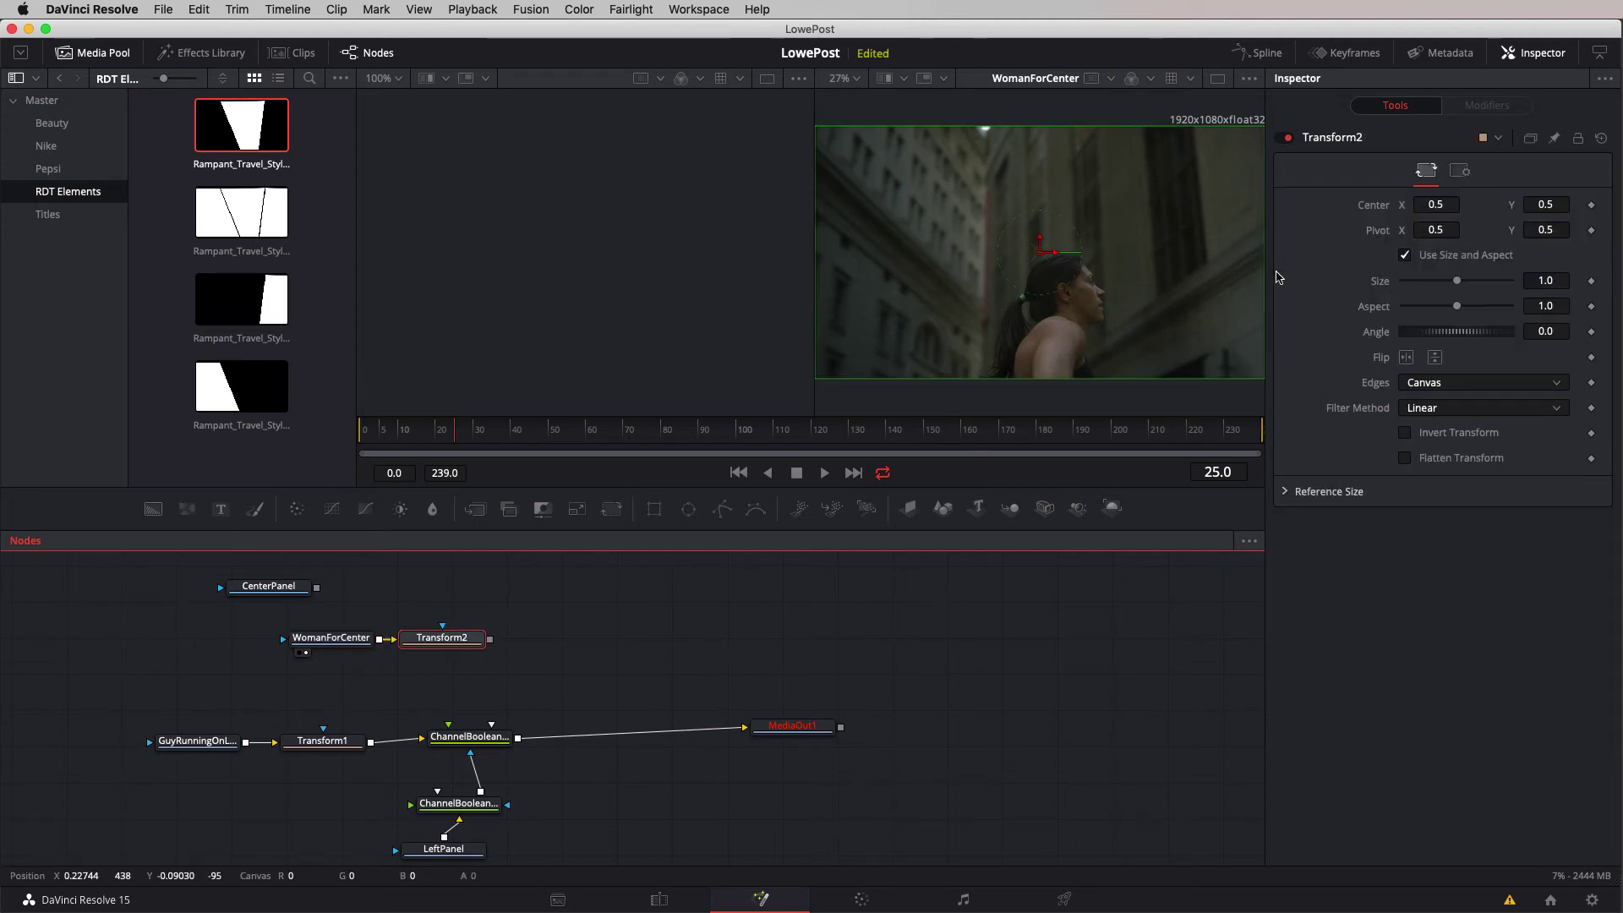
pyautogui.moveTo(1456, 282); pyautogui.dragTo(1472, 286)
pyautogui.click(412, 652)
pyautogui.moveTo(1046, 251); pyautogui.dragTo(1005, 131)
pyautogui.moveTo(321, 638); pyautogui.dragTo(292, 637)
# - Paste a copy of ChannelBooleans1 fed by Transform2, with CenterPanel wired as its mask
pyautogui.click(471, 739)
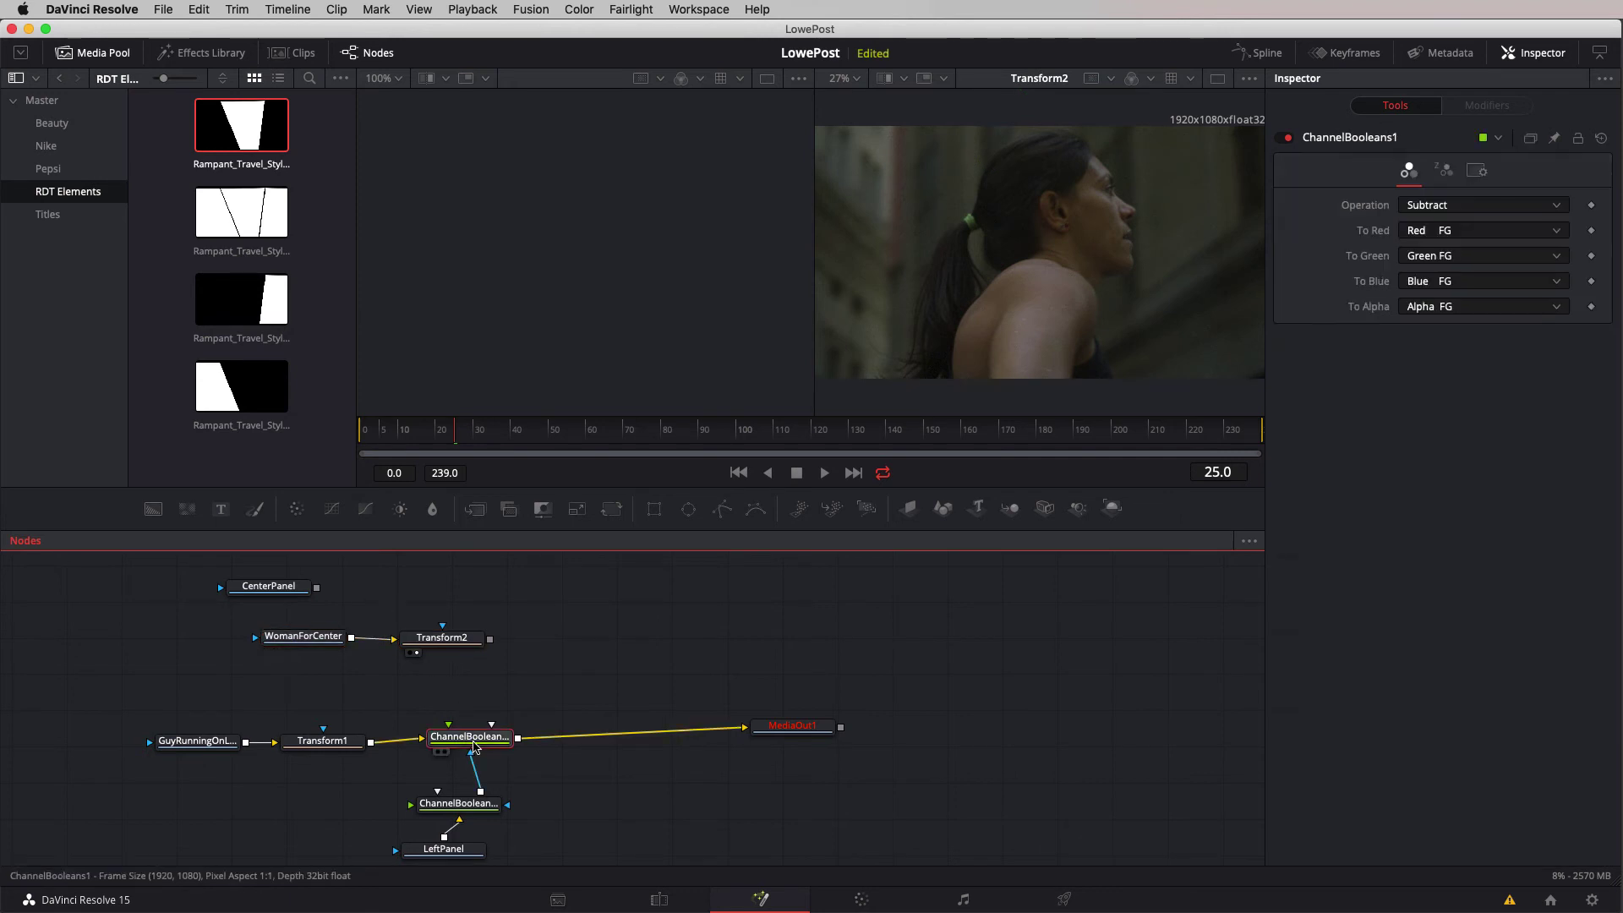
pyautogui.press('super+c')
pyautogui.click(566, 644)
pyautogui.press('super+v')
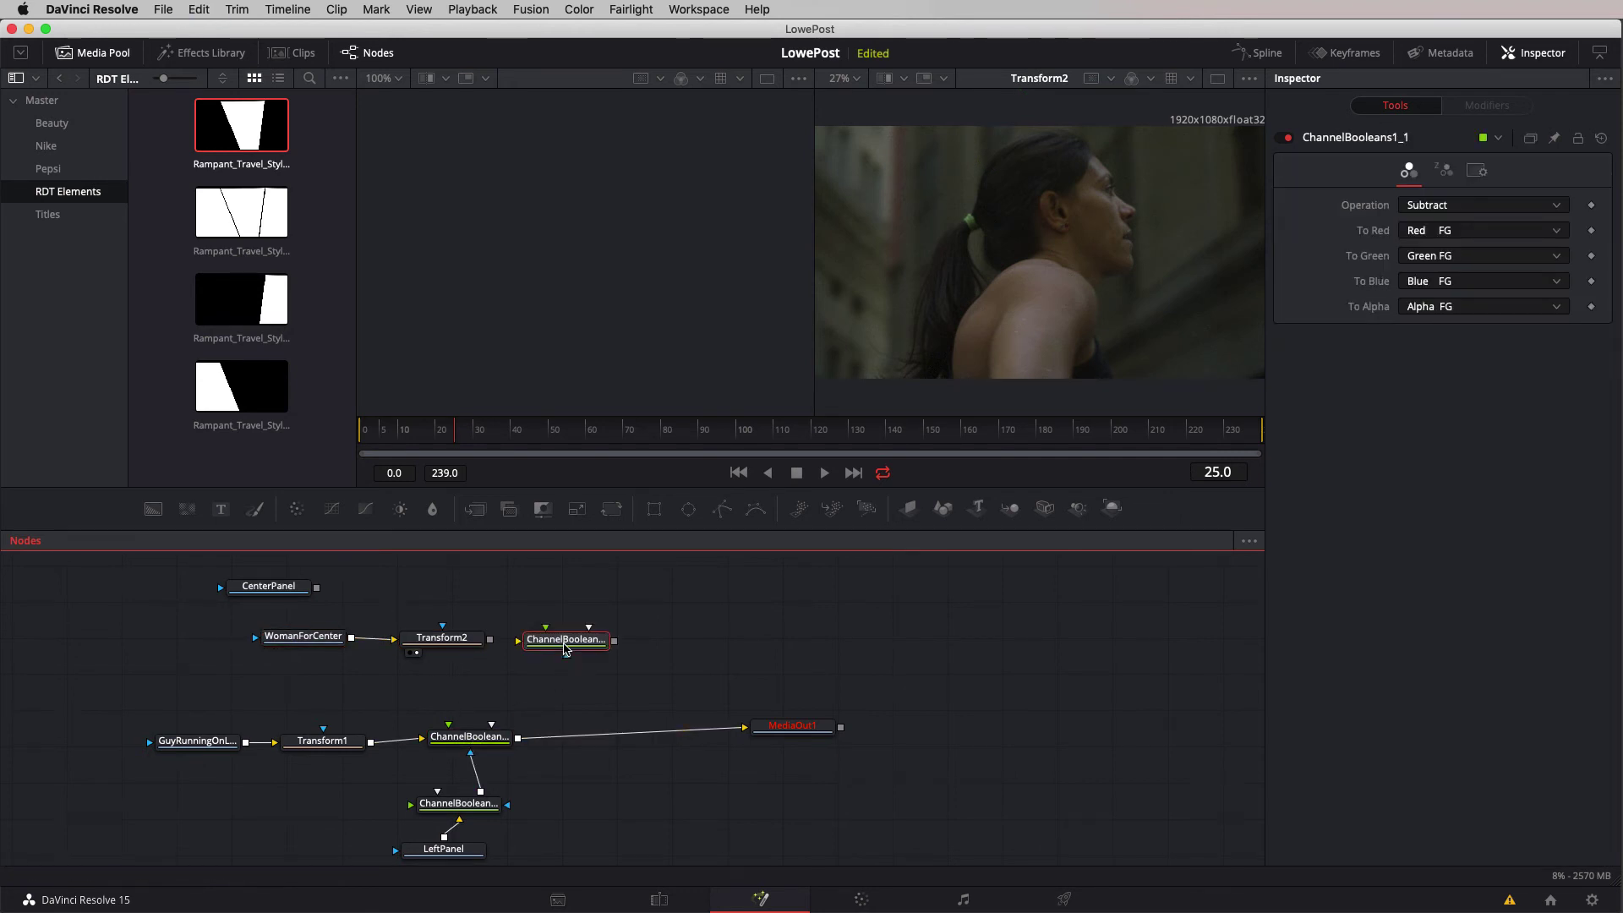
pyautogui.moveTo(491, 640); pyautogui.dragTo(567, 644)
pyautogui.press('2')
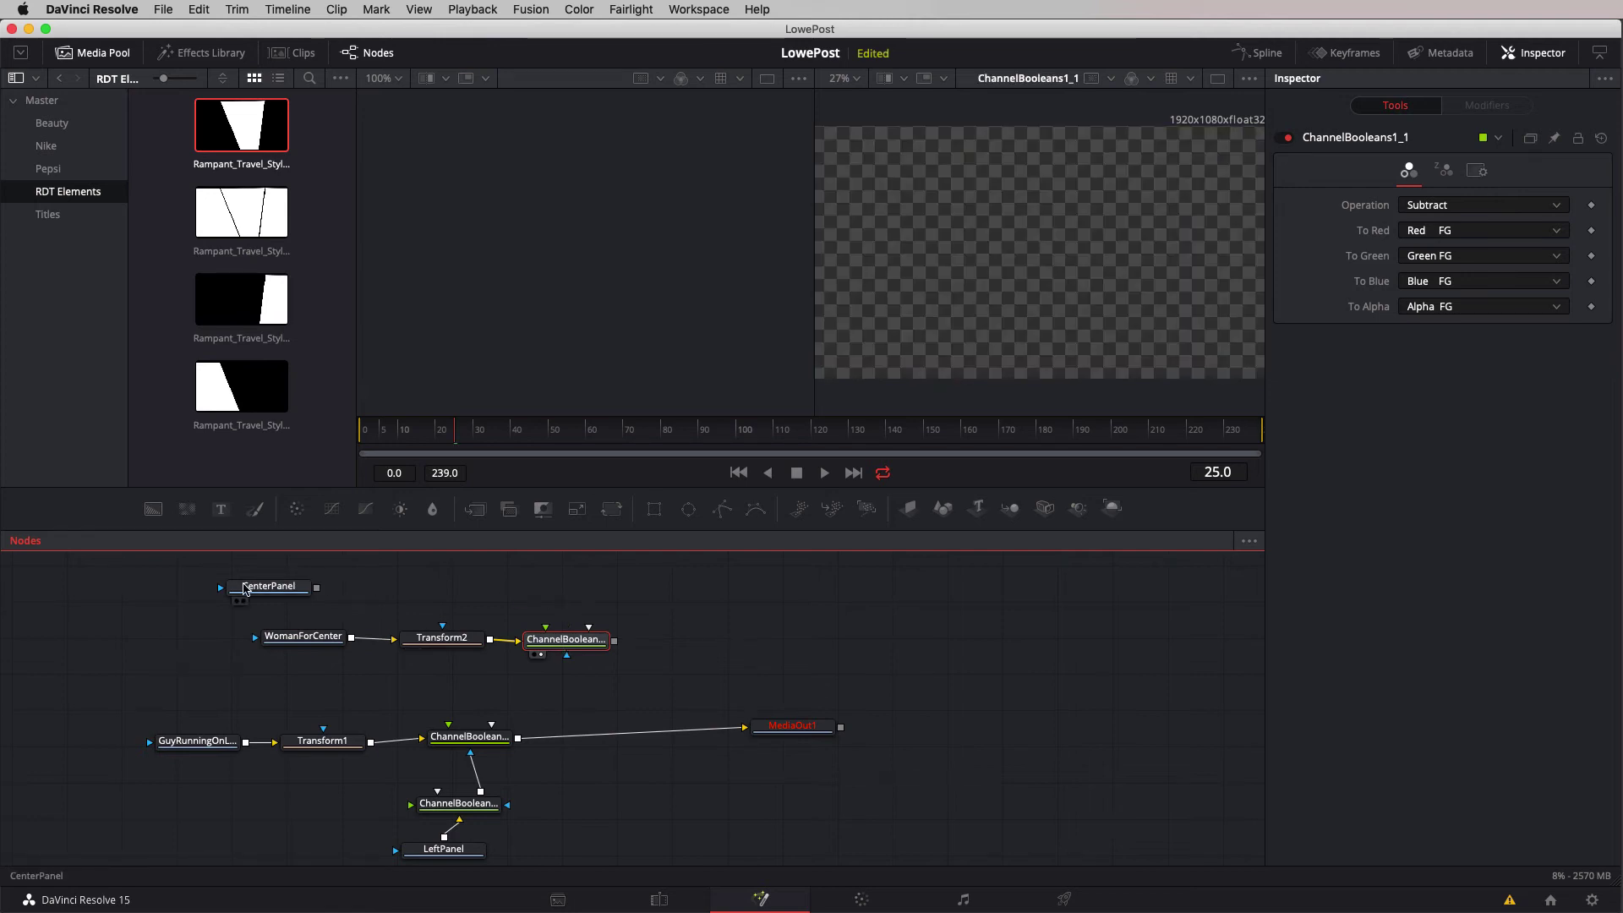
pyautogui.moveTo(269, 586); pyautogui.dragTo(480, 691)
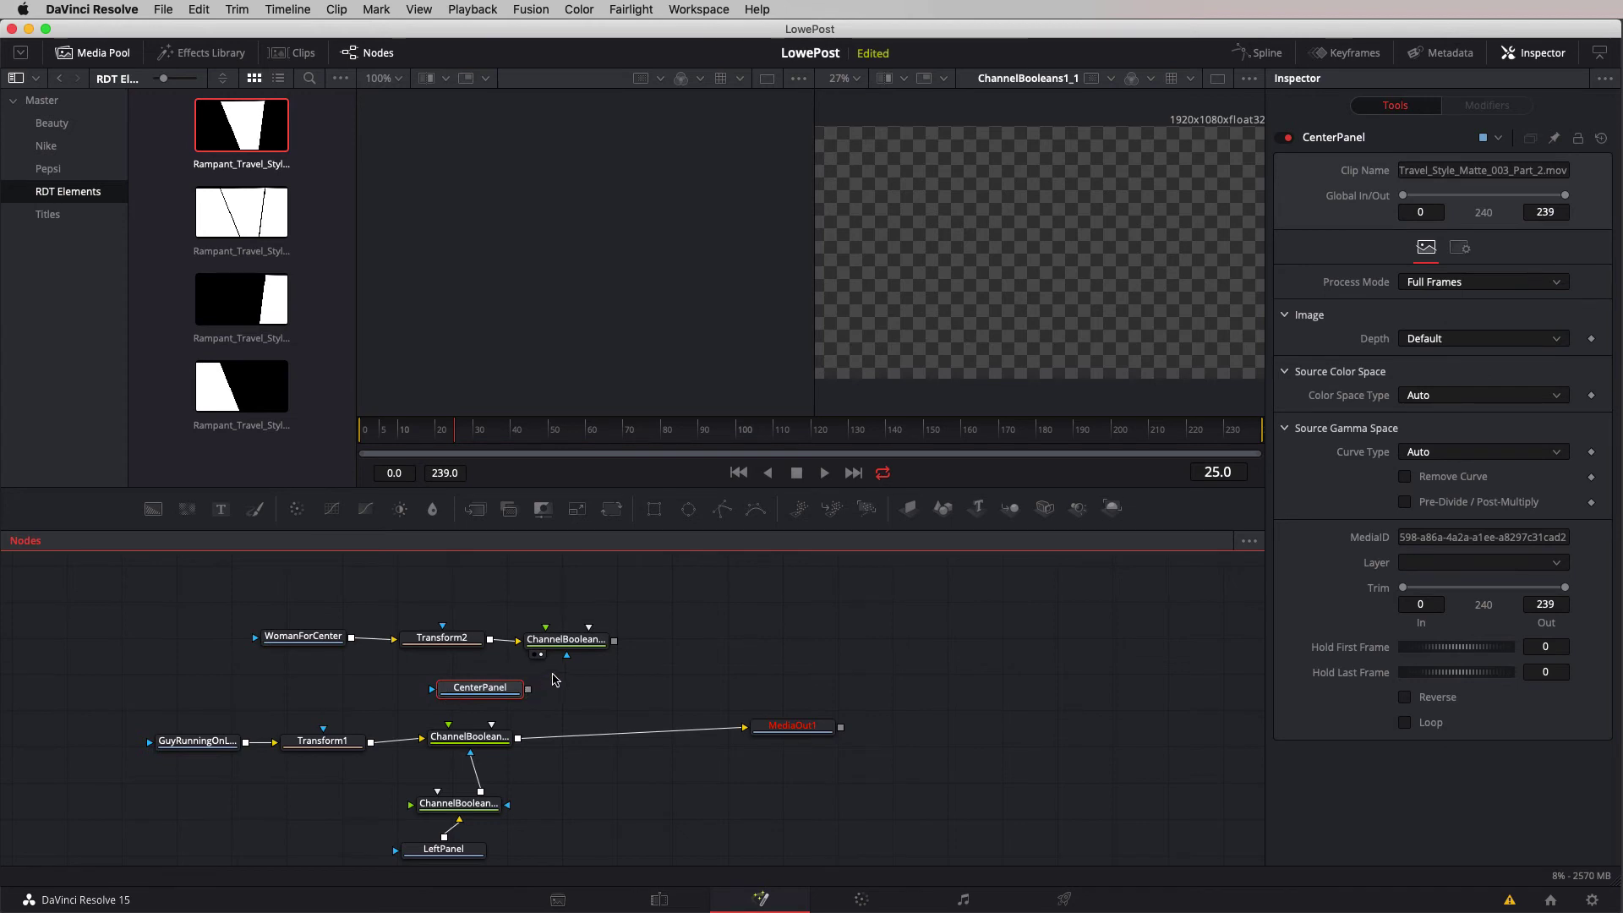
pyautogui.moveTo(566, 656); pyautogui.dragTo(519, 693)
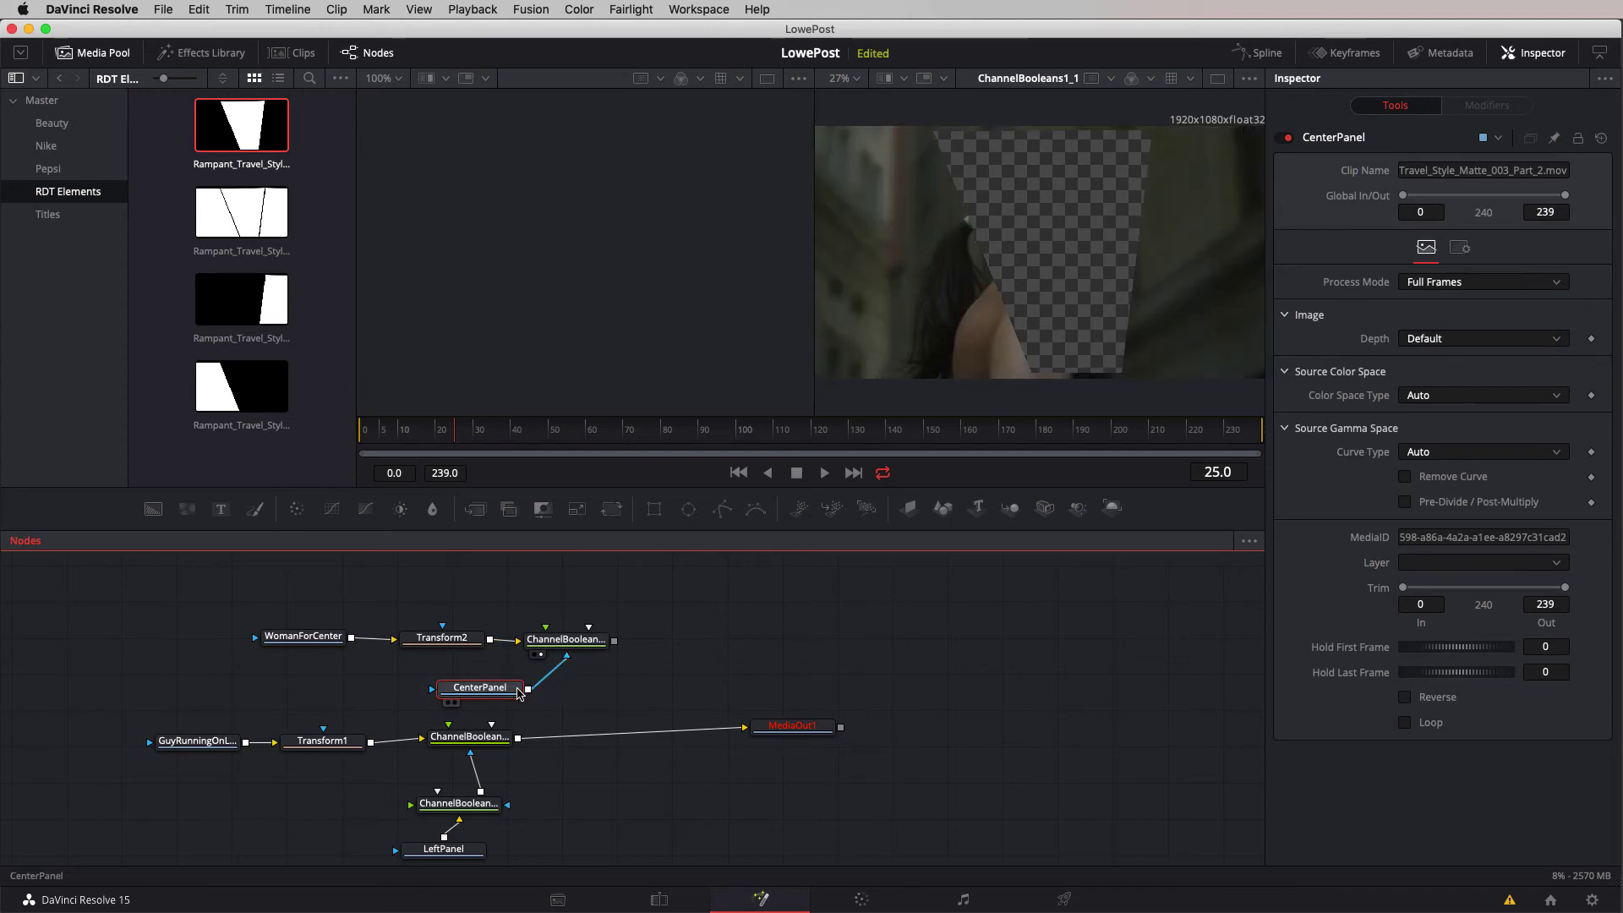
pyautogui.moveTo(517, 693)
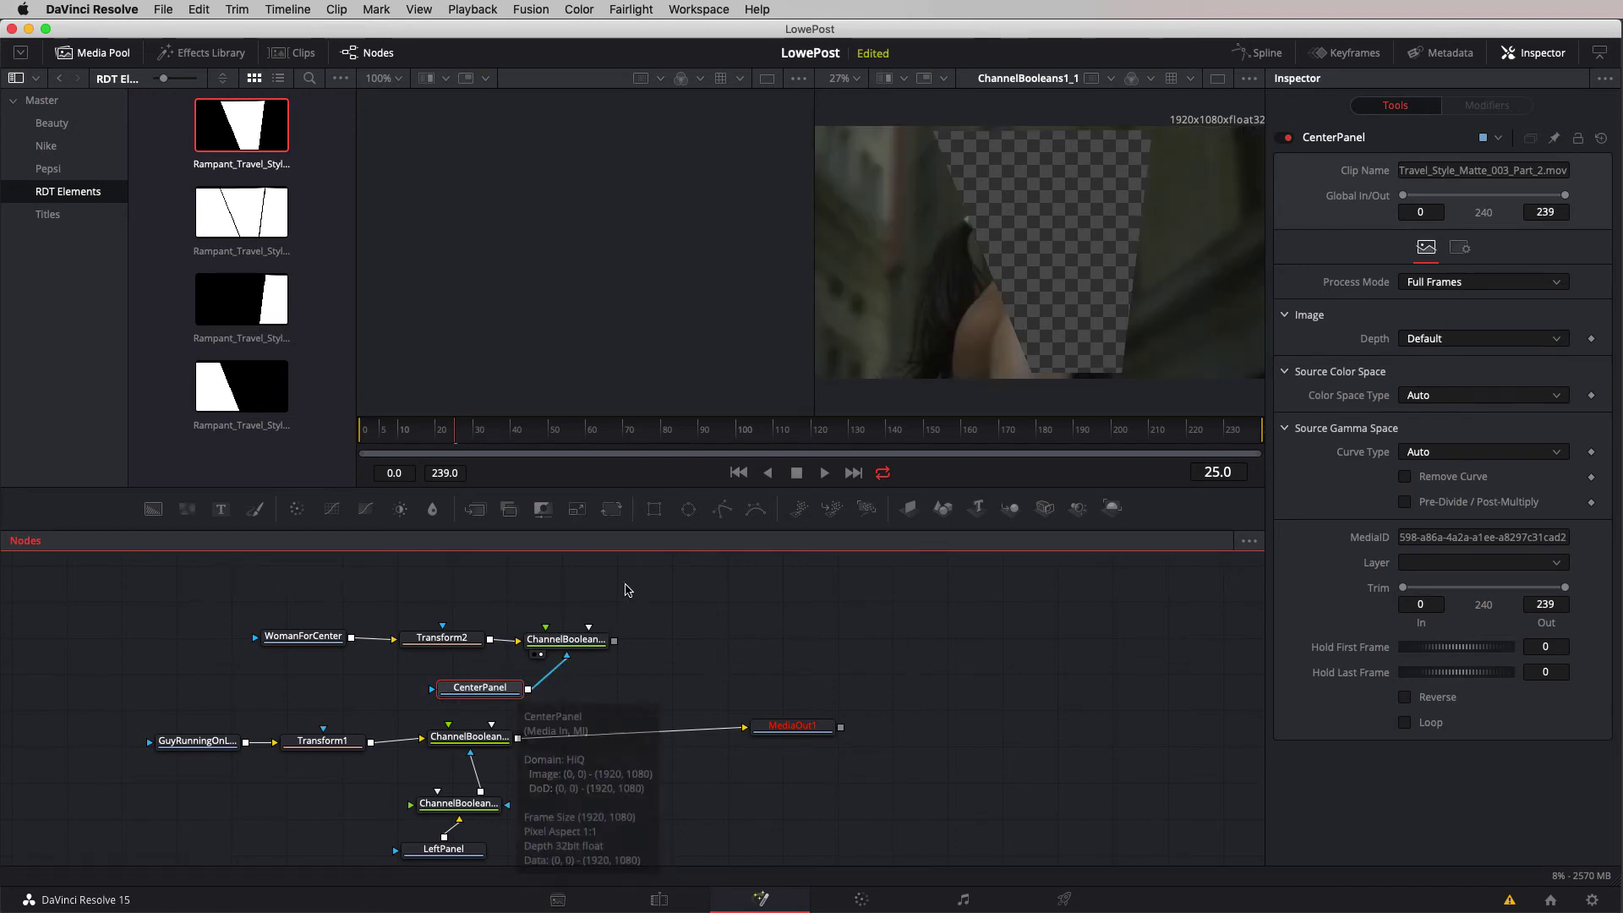
# - Move the four woman-branch nodes up-left with CenterPanel below them
pyautogui.moveTo(626, 585); pyautogui.dragTo(261, 700)
pyautogui.moveTo(285, 642); pyautogui.dragTo(174, 606)
pyautogui.moveTo(356, 648); pyautogui.dragTo(313, 668)
pyautogui.click(332, 636)
# - Insert a pasted Negative ChannelBooleans between CenterPanel and ChannelBooleans1_1, then preview later frames
pyautogui.click(488, 799)
pyautogui.hotkey('ctrl', 'v')
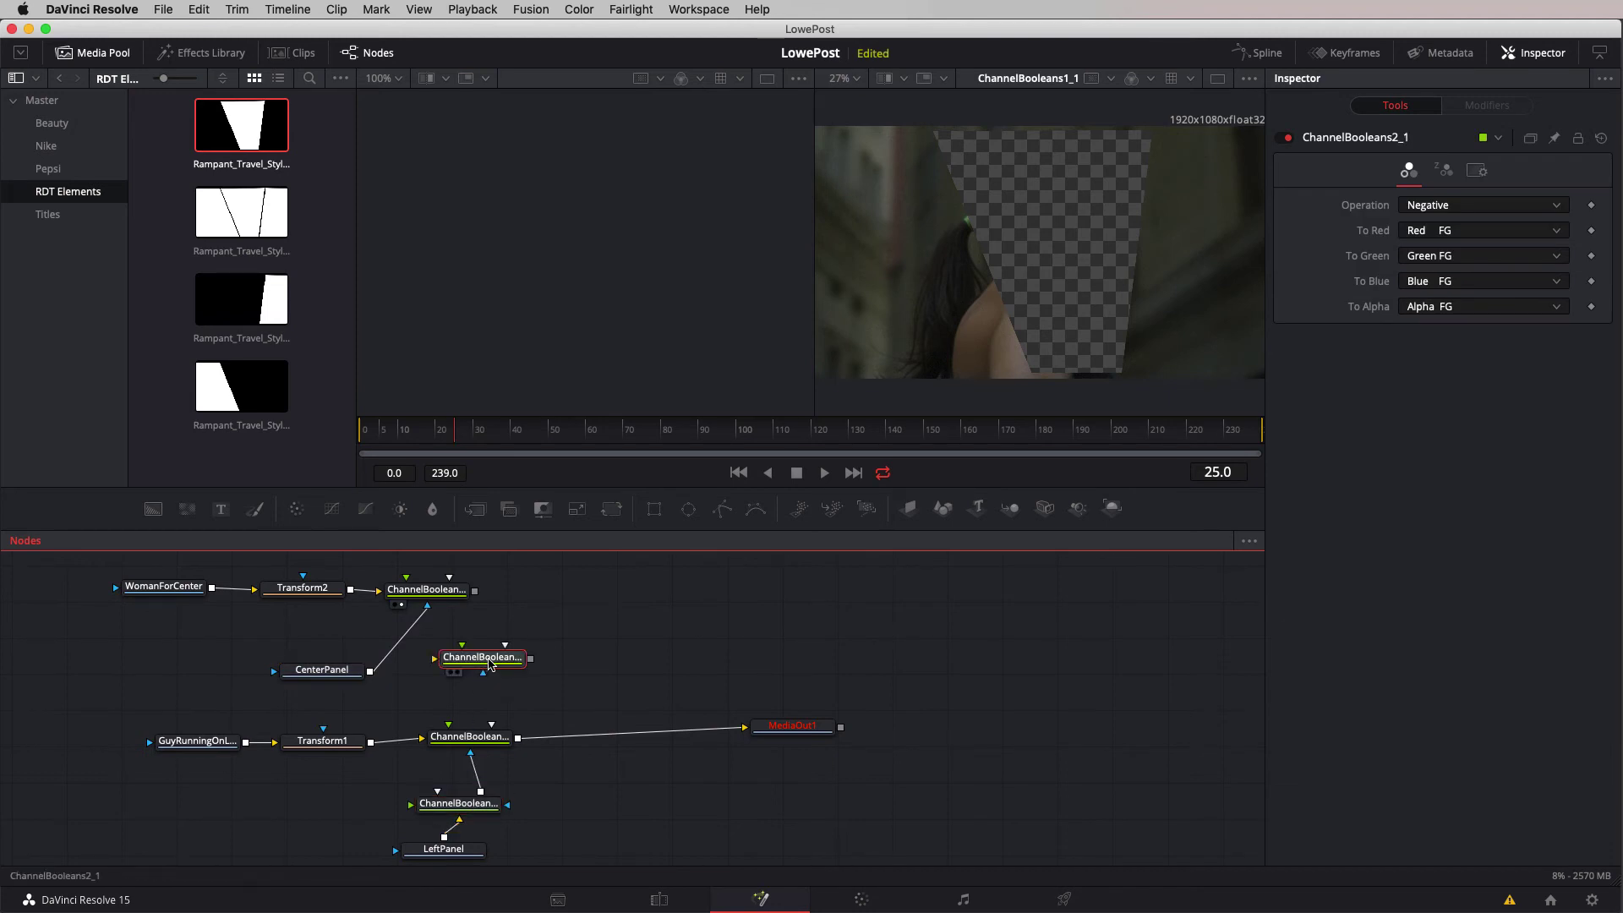
pyautogui.moveTo(490, 663); pyautogui.dragTo(399, 645)
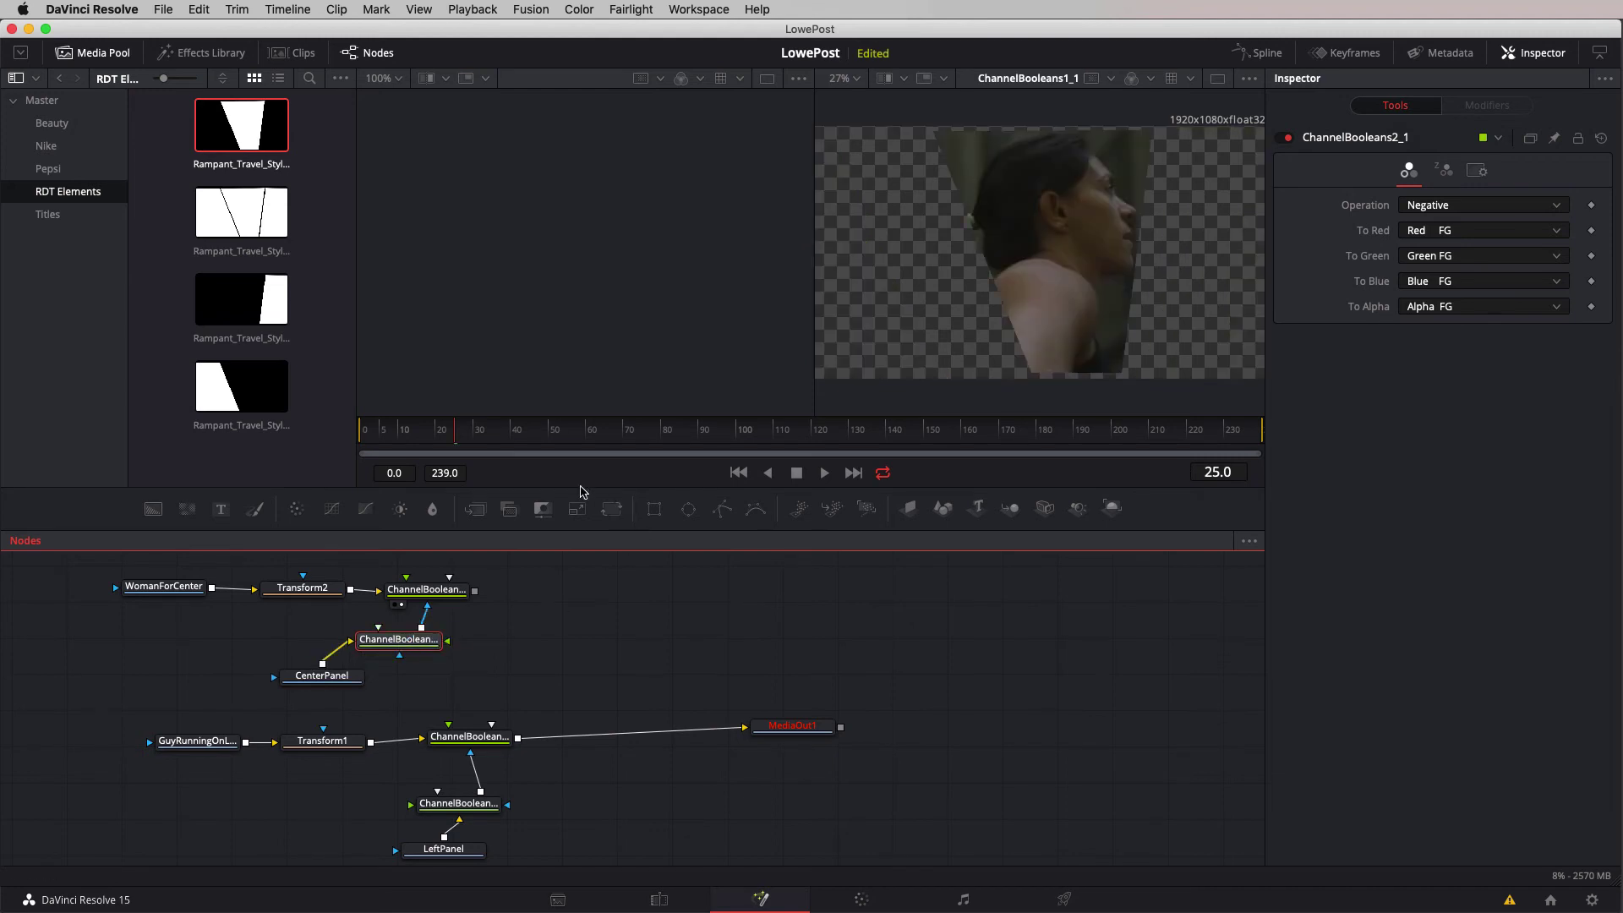
pyautogui.moveTo(525, 446); pyautogui.dragTo(1137, 438)
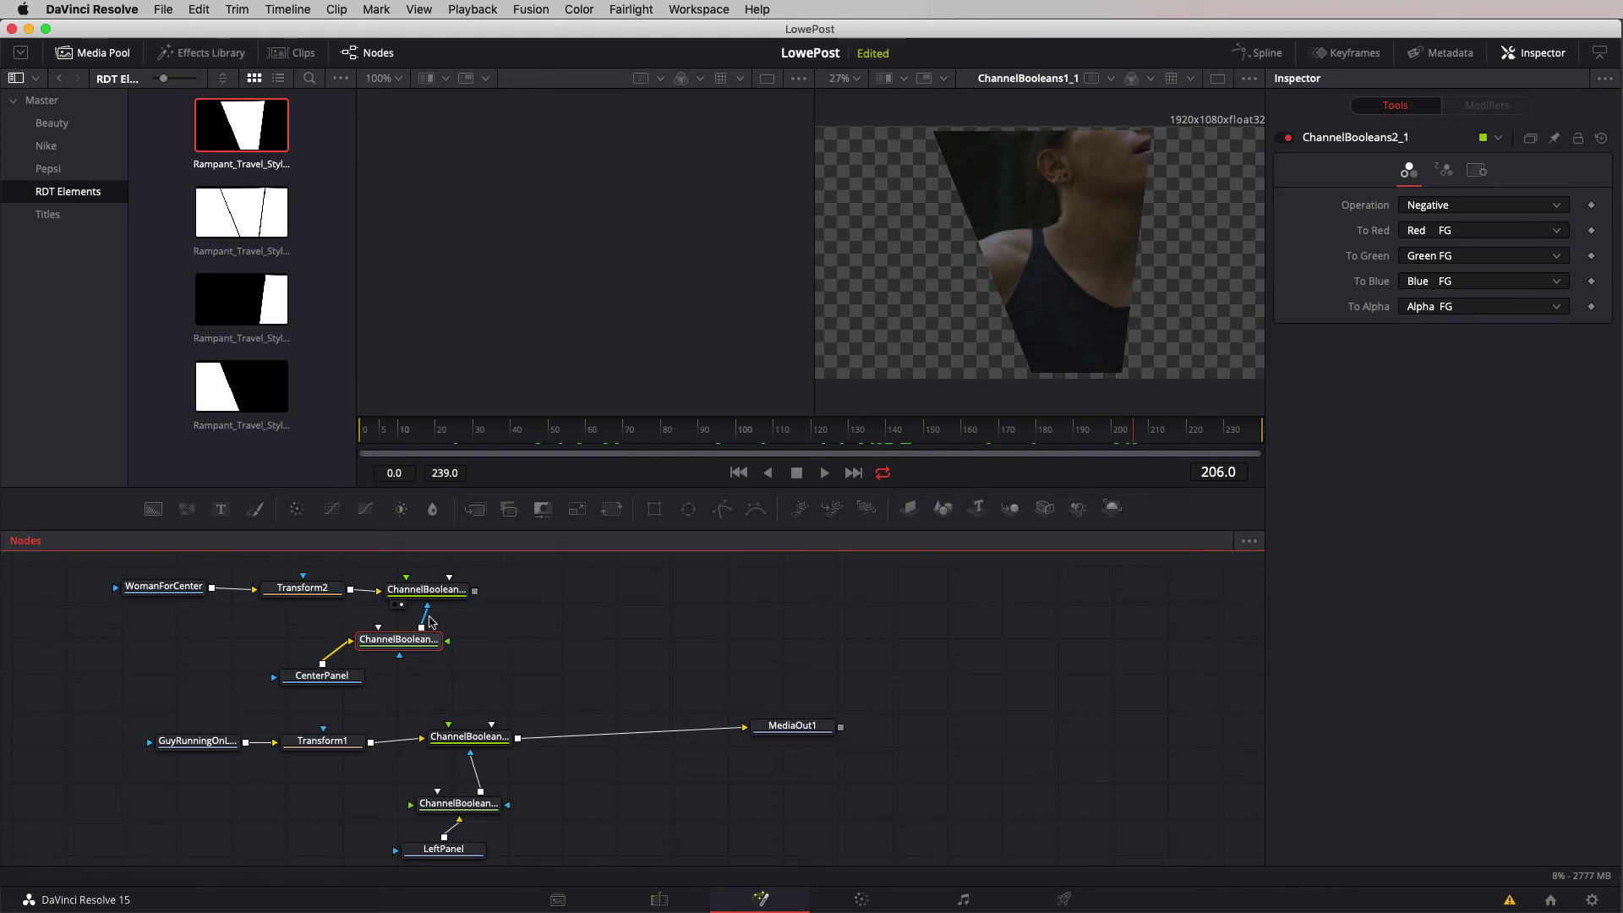
# - Merge the ChannelBooleans1_1 centre panel over the left panel as Merge1 and view it
pyautogui.moveTo(475, 592); pyautogui.dragTo(519, 742)
pyautogui.moveTo(519, 741); pyautogui.dragTo(519, 741)
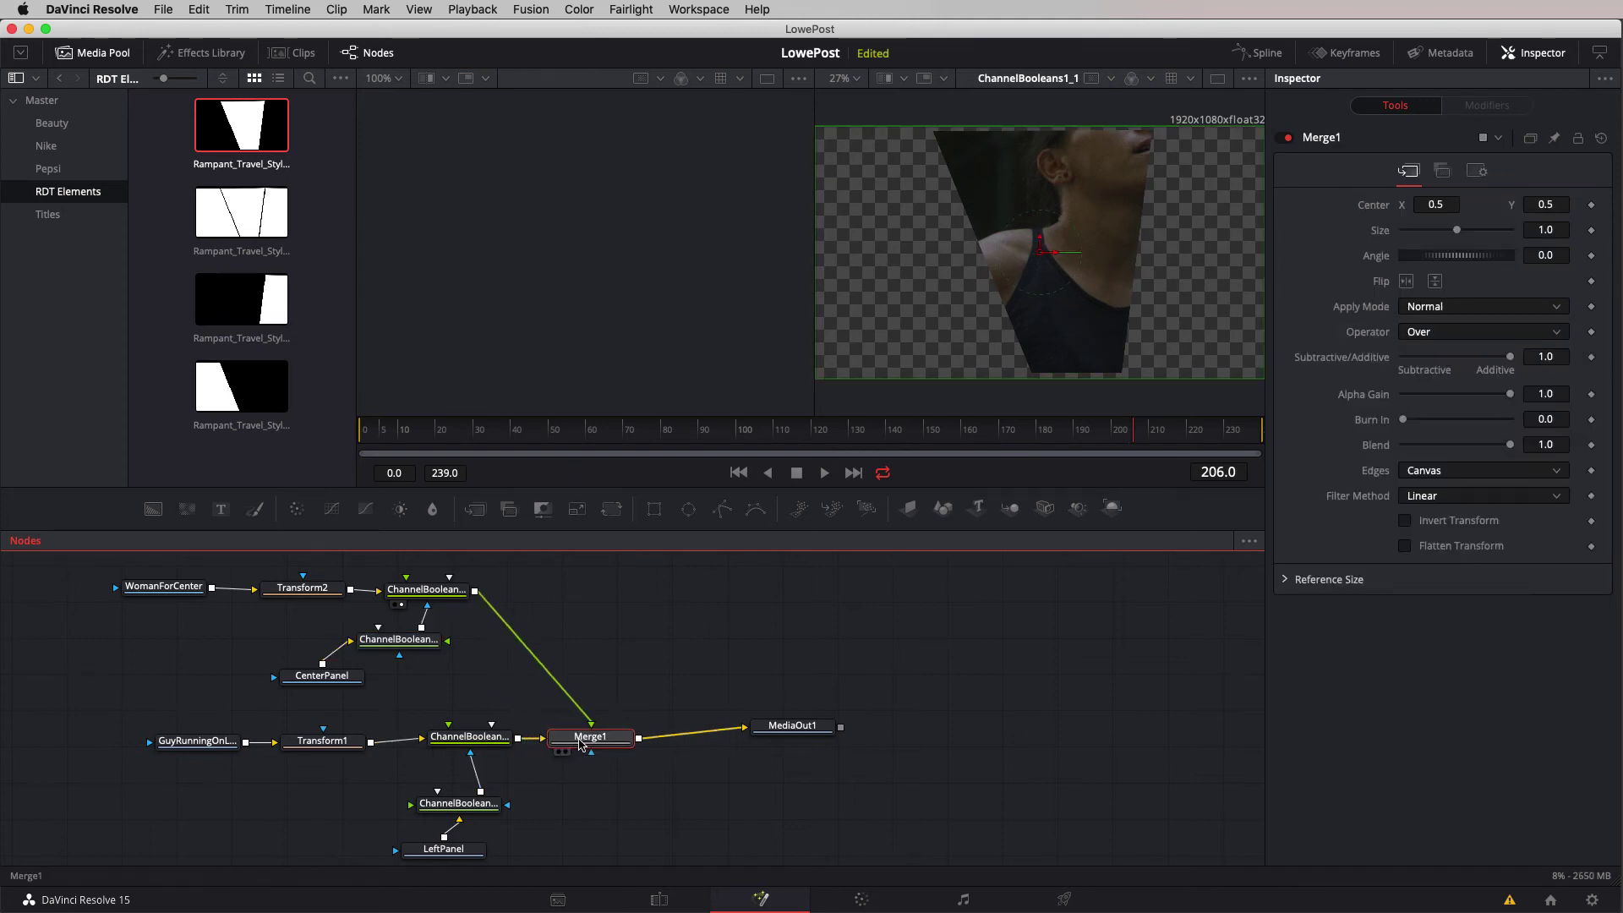
pyautogui.press('2')
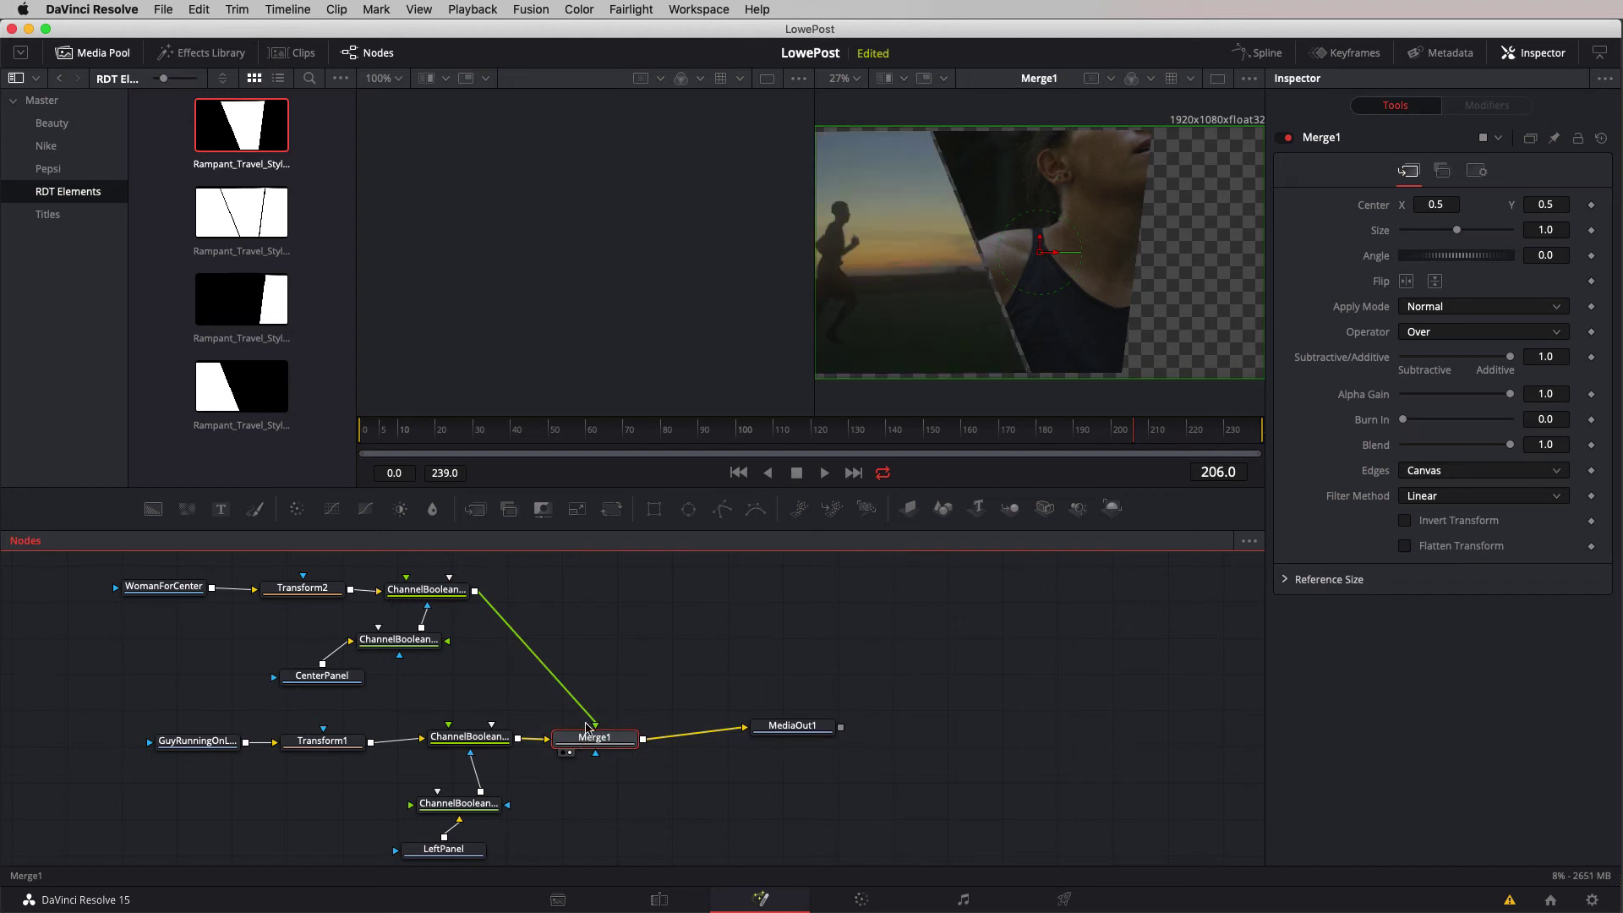
# - Make the Nodes panel taller and move all nodes down-left
pyautogui.scroll(-4, 755, 617)
pyautogui.scroll(-1, 757, 616)
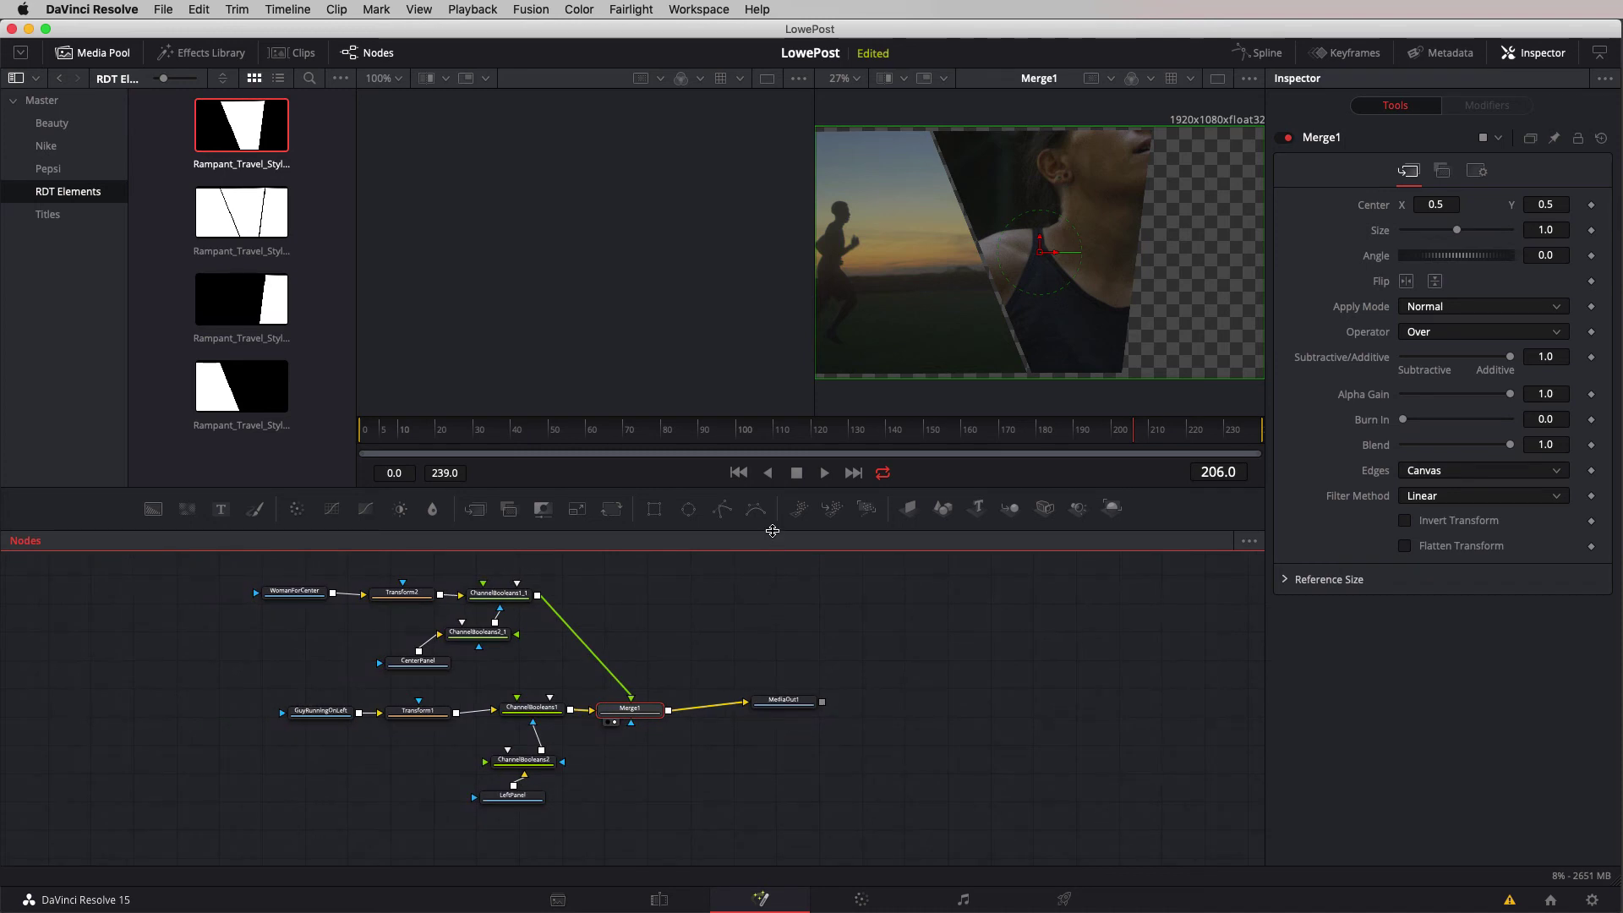
pyautogui.moveTo(772, 531); pyautogui.dragTo(245, 793)
pyautogui.moveTo(286, 516); pyautogui.dragTo(120, 665)
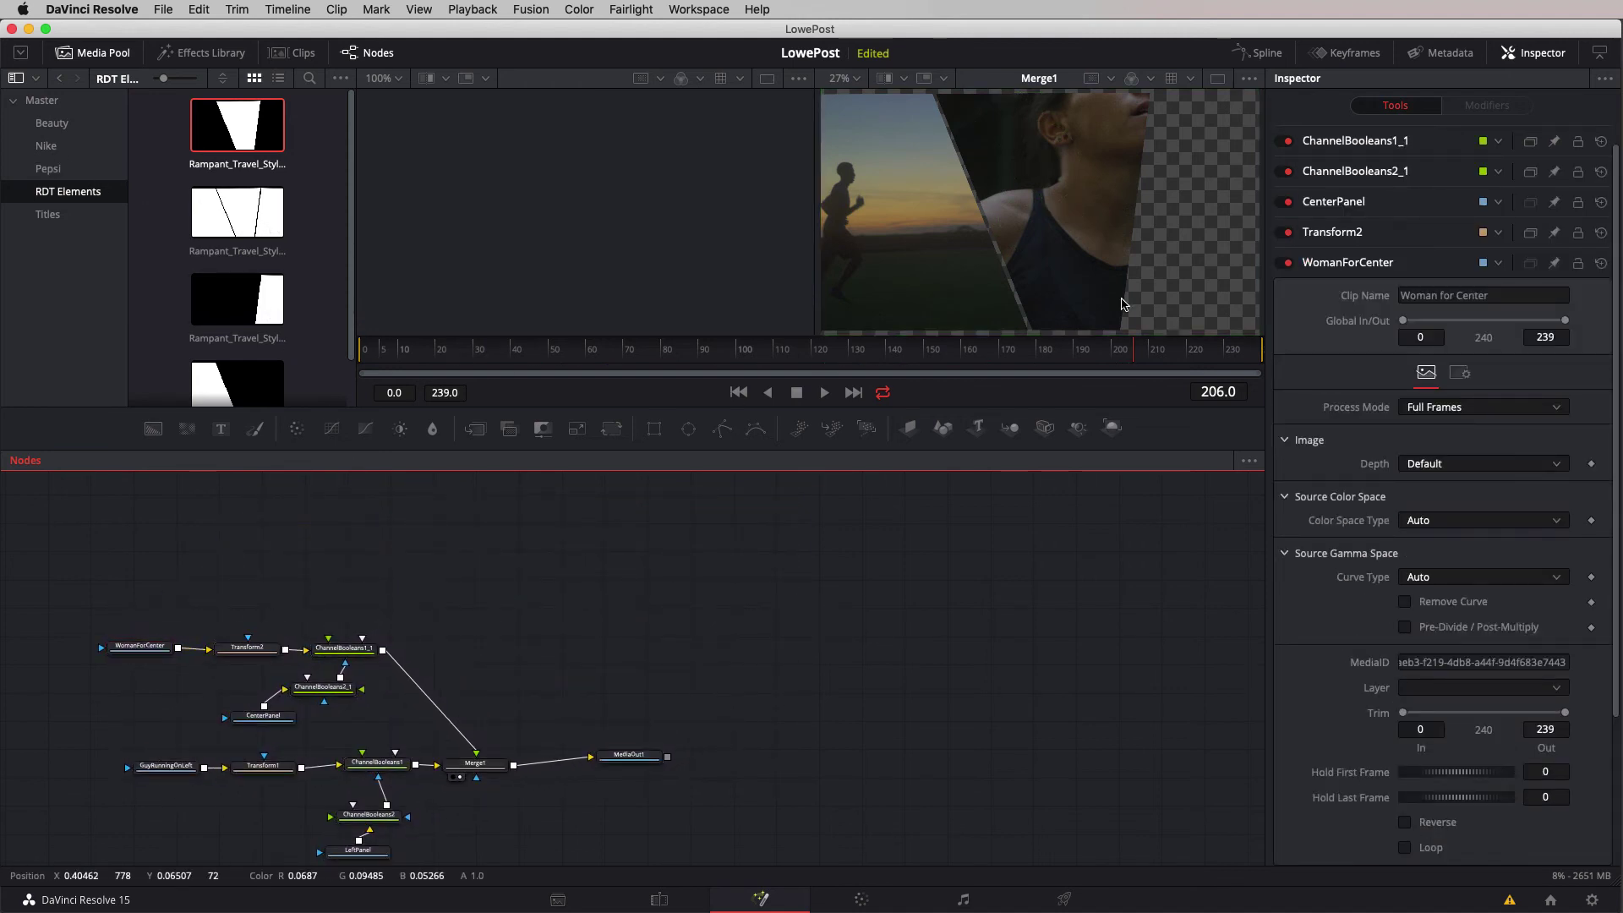
# - Add Guy Running Right as a node named GuyOnRight, plus the Travel_Style_Matte_003_Part_3 matte clip
pyautogui.click(52, 149)
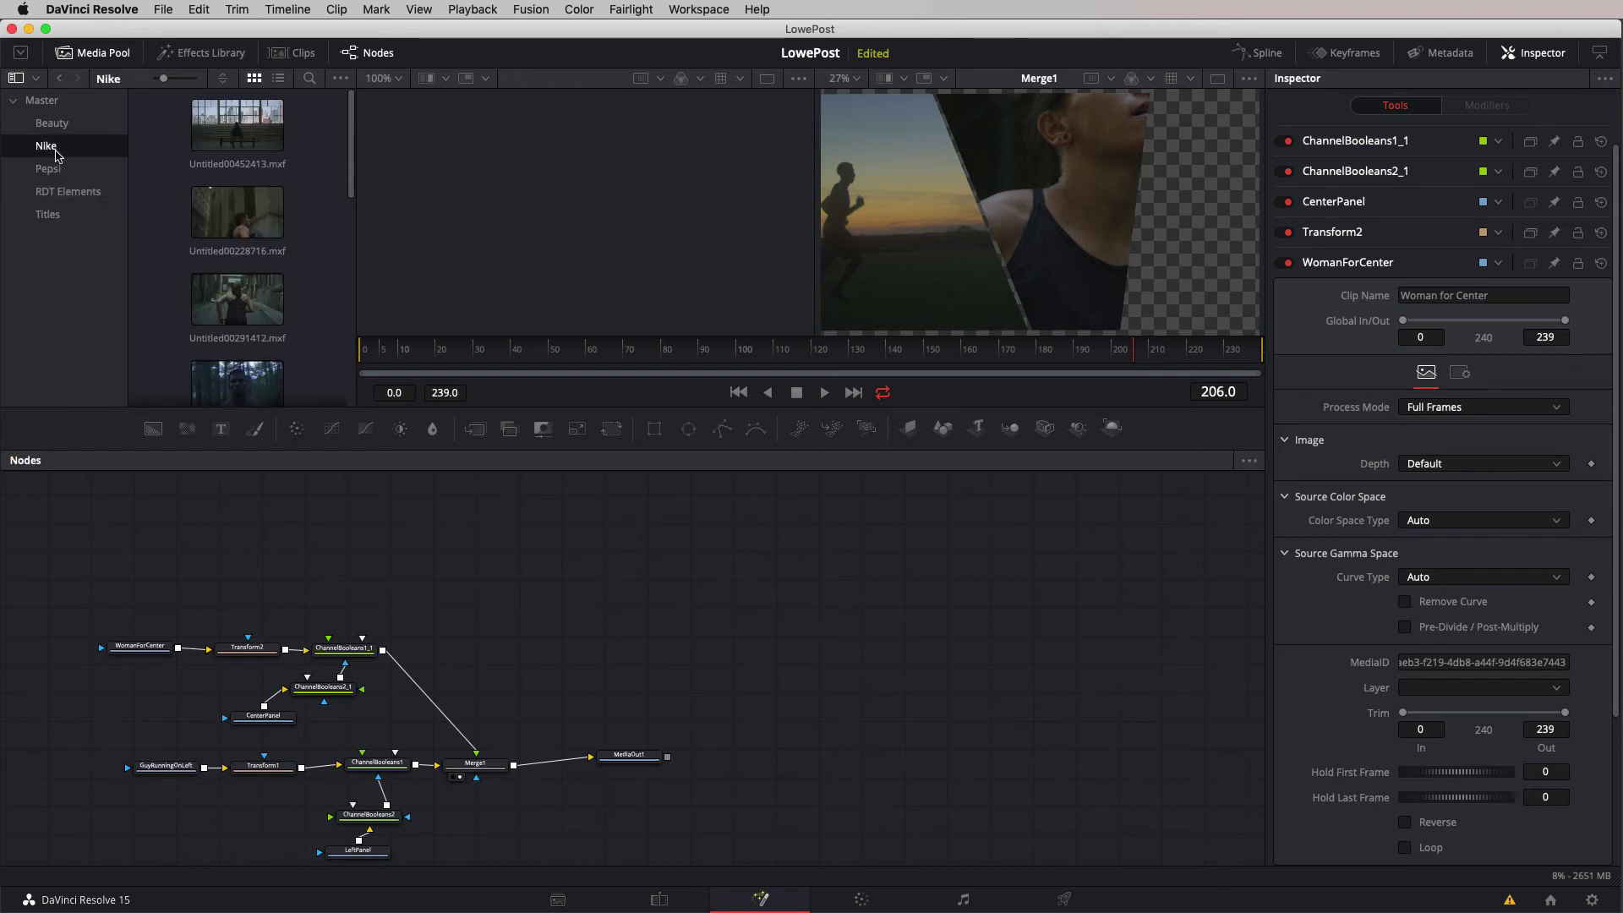
pyautogui.scroll(-5, 304, 254)
pyautogui.scroll(-2, 307, 255)
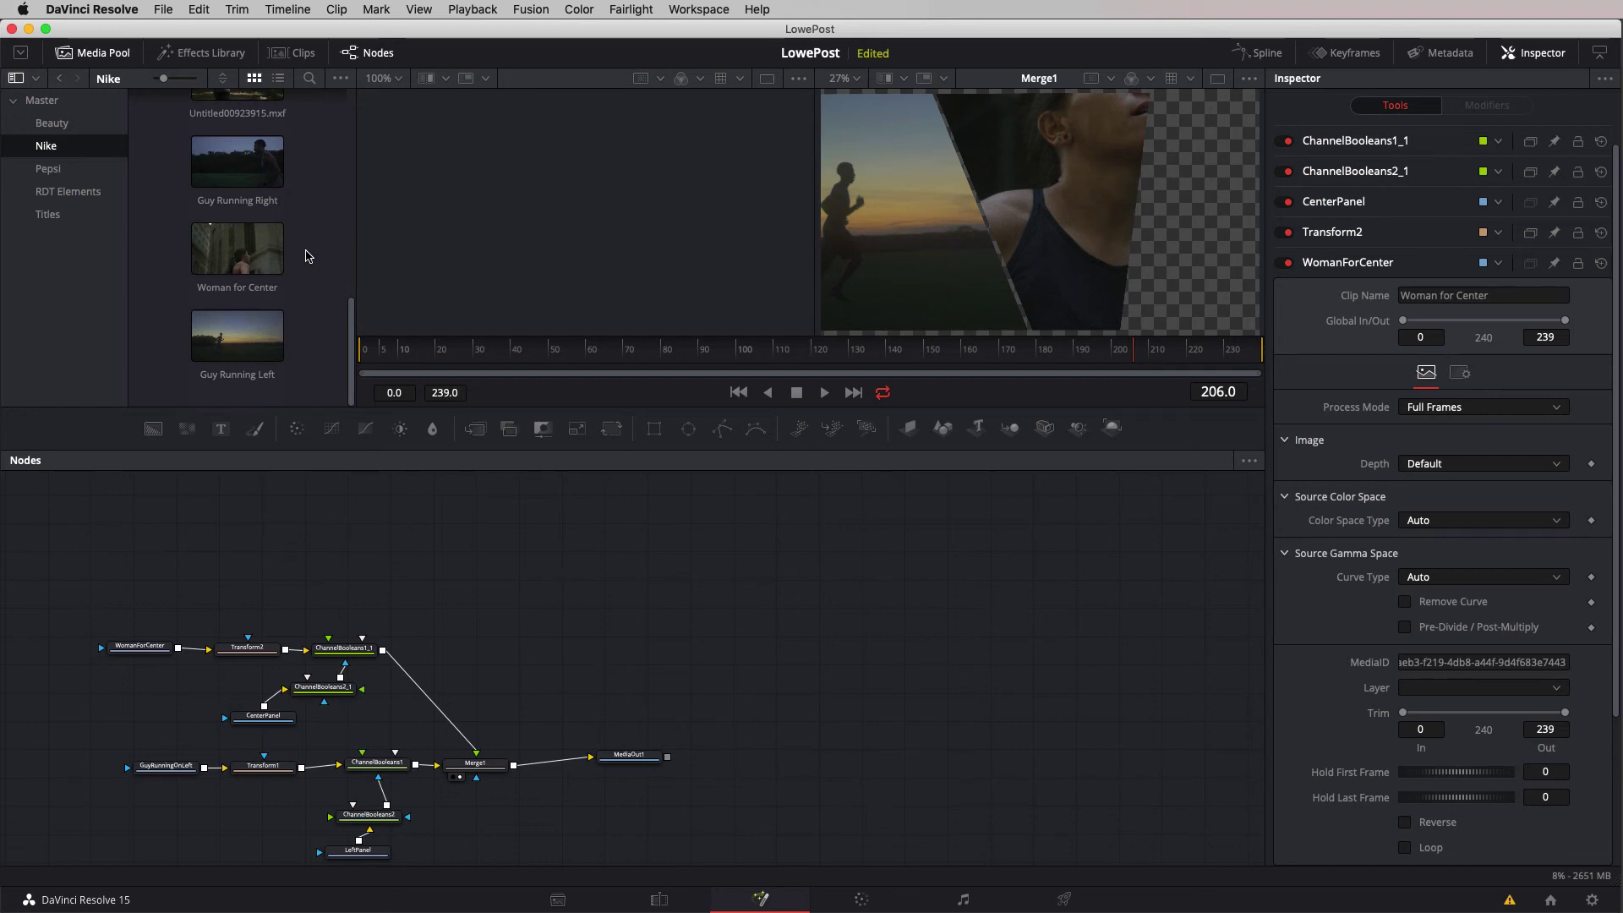
pyautogui.moveTo(236, 160); pyautogui.dragTo(319, 556)
pyautogui.press('F2')
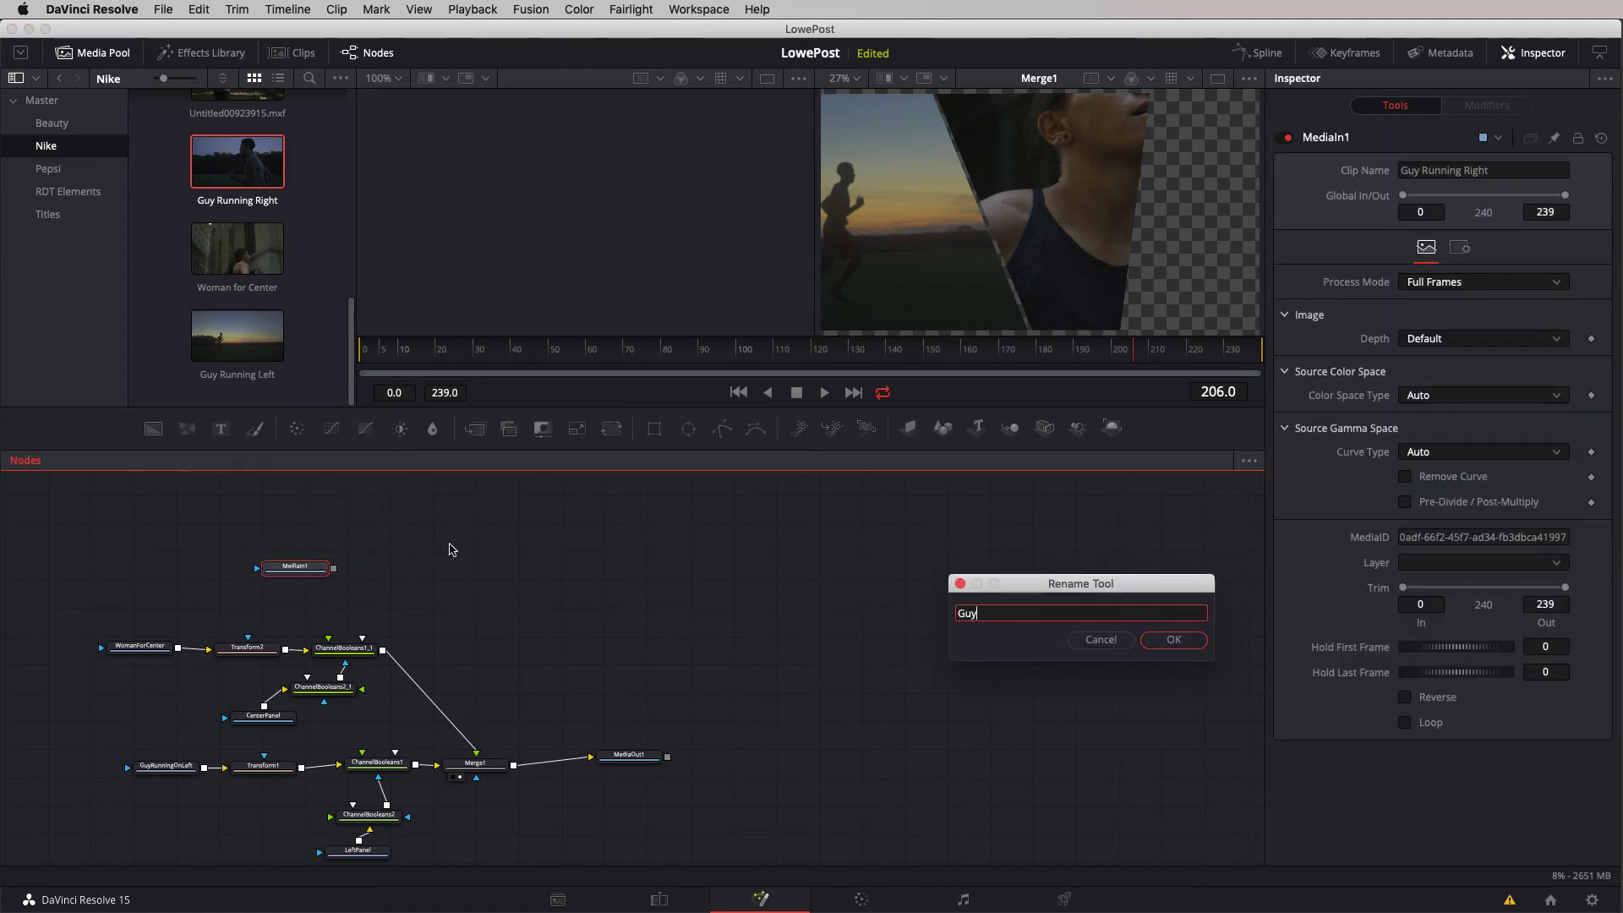
pyautogui.write('GuyOnRight')
pyautogui.press('Return')
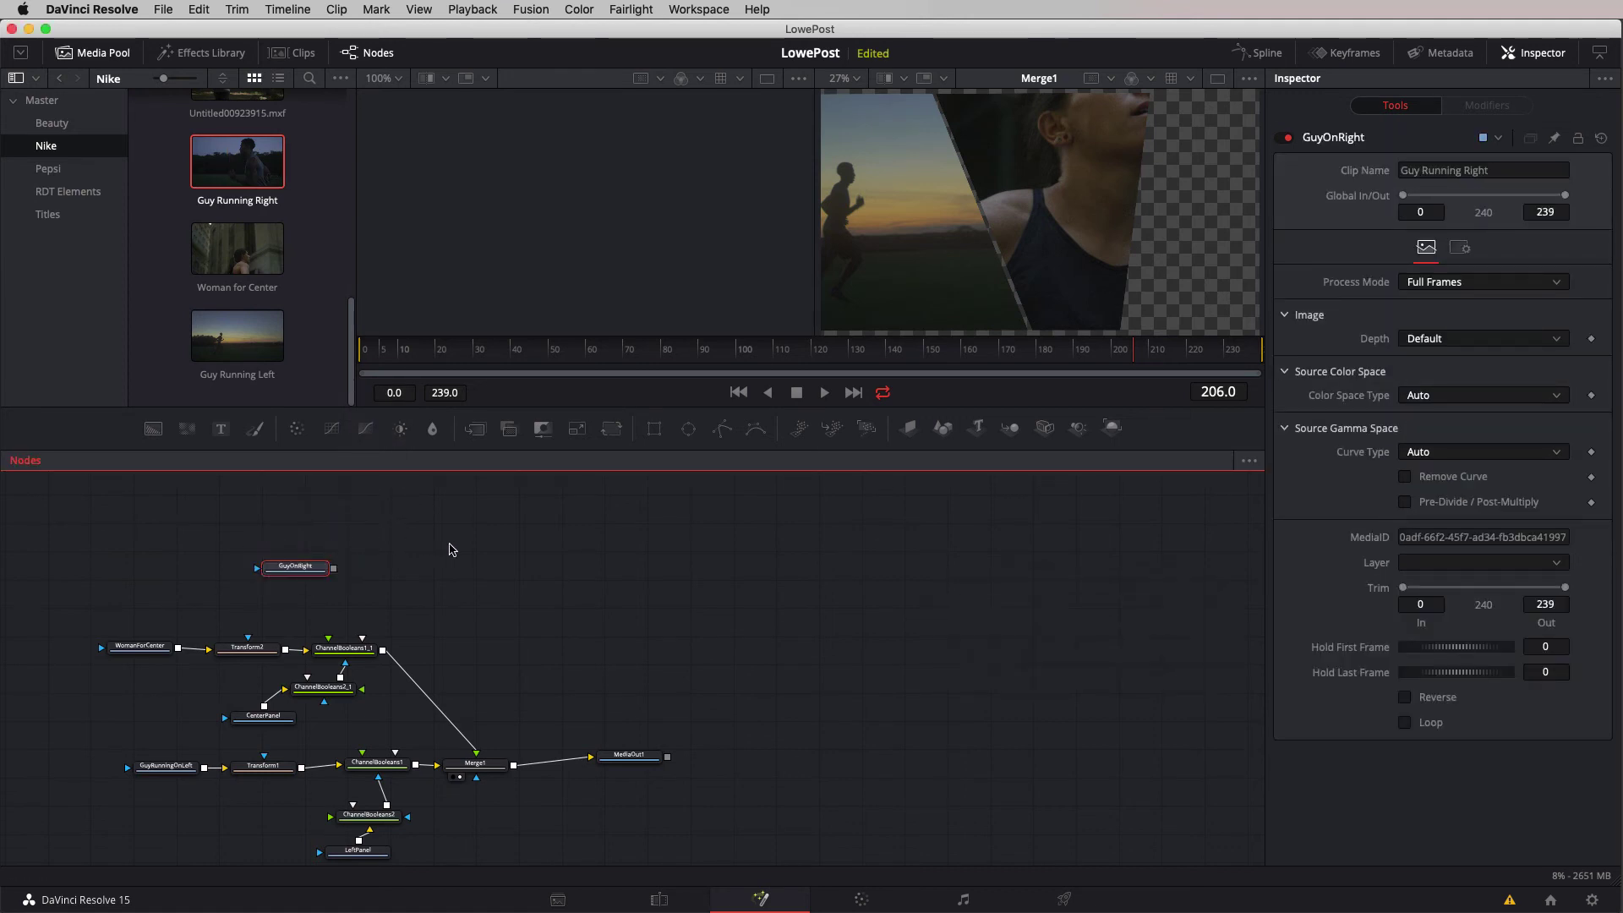
pyautogui.click(51, 192)
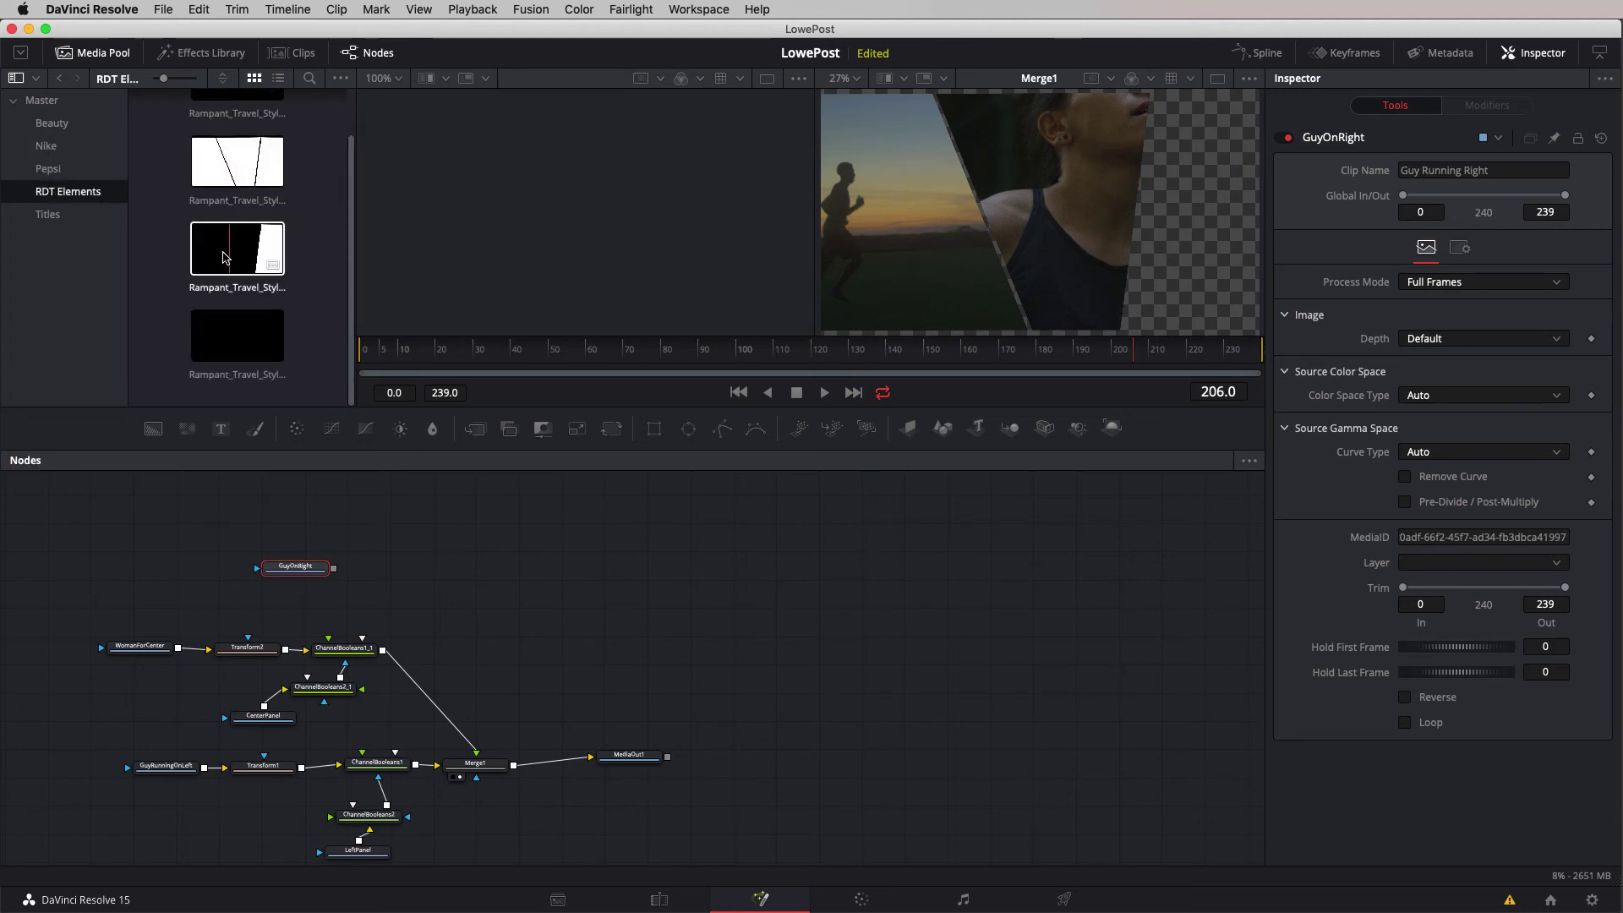
pyautogui.moveTo(228, 256); pyautogui.dragTo(313, 507)
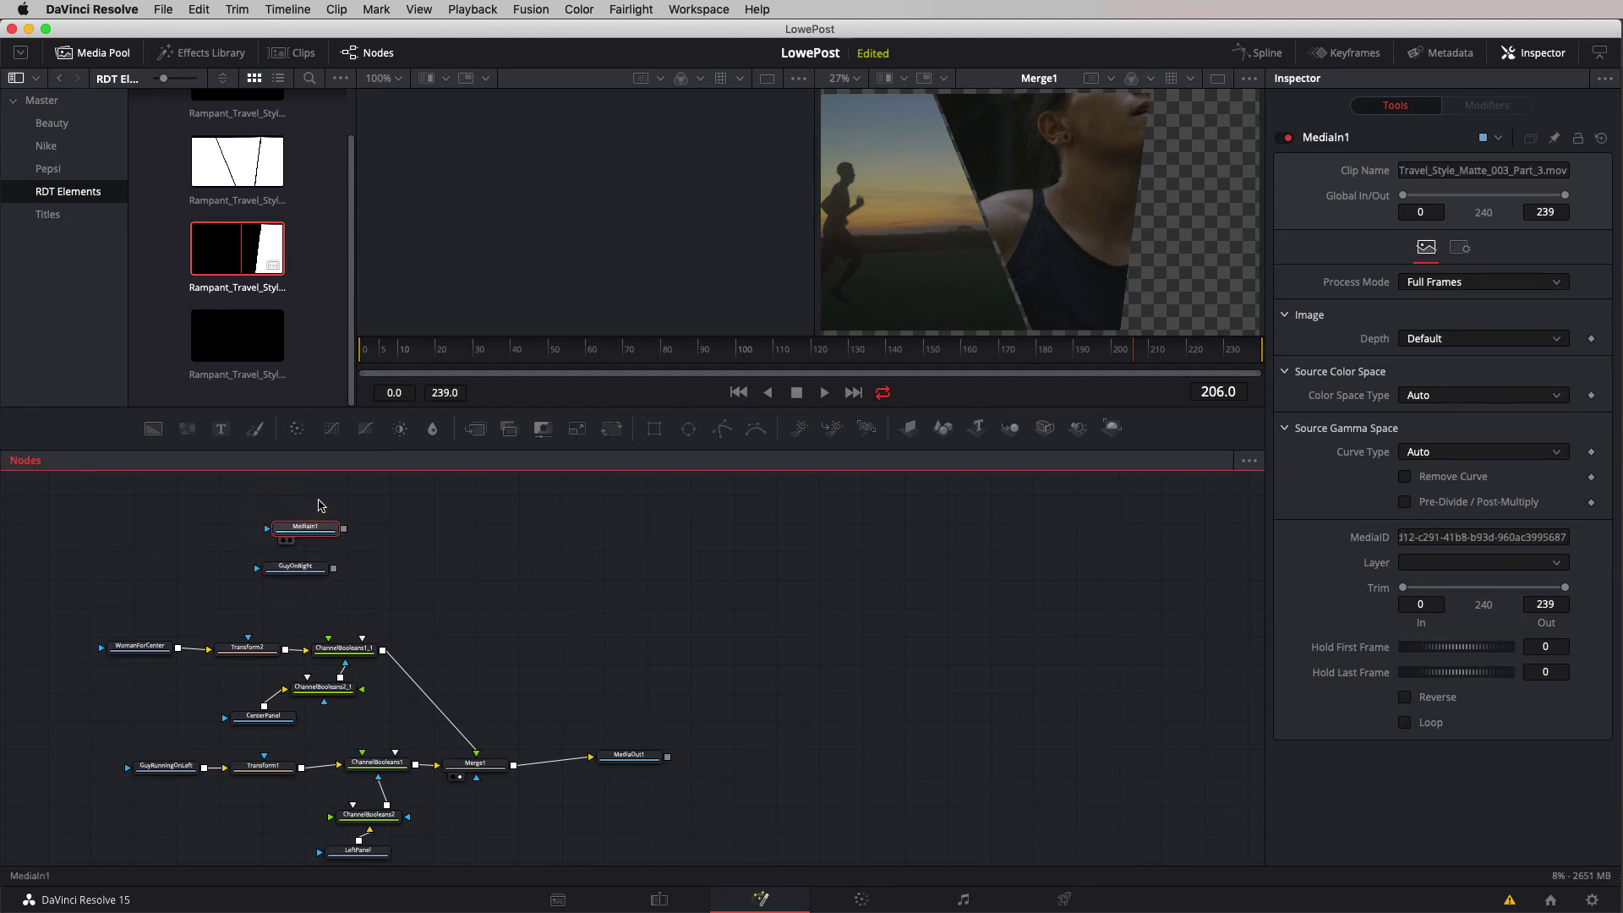
# - Add Transform3 after GuyOnRight and shift the running man to the right
pyautogui.click(301, 572)
pyautogui.click(611, 431)
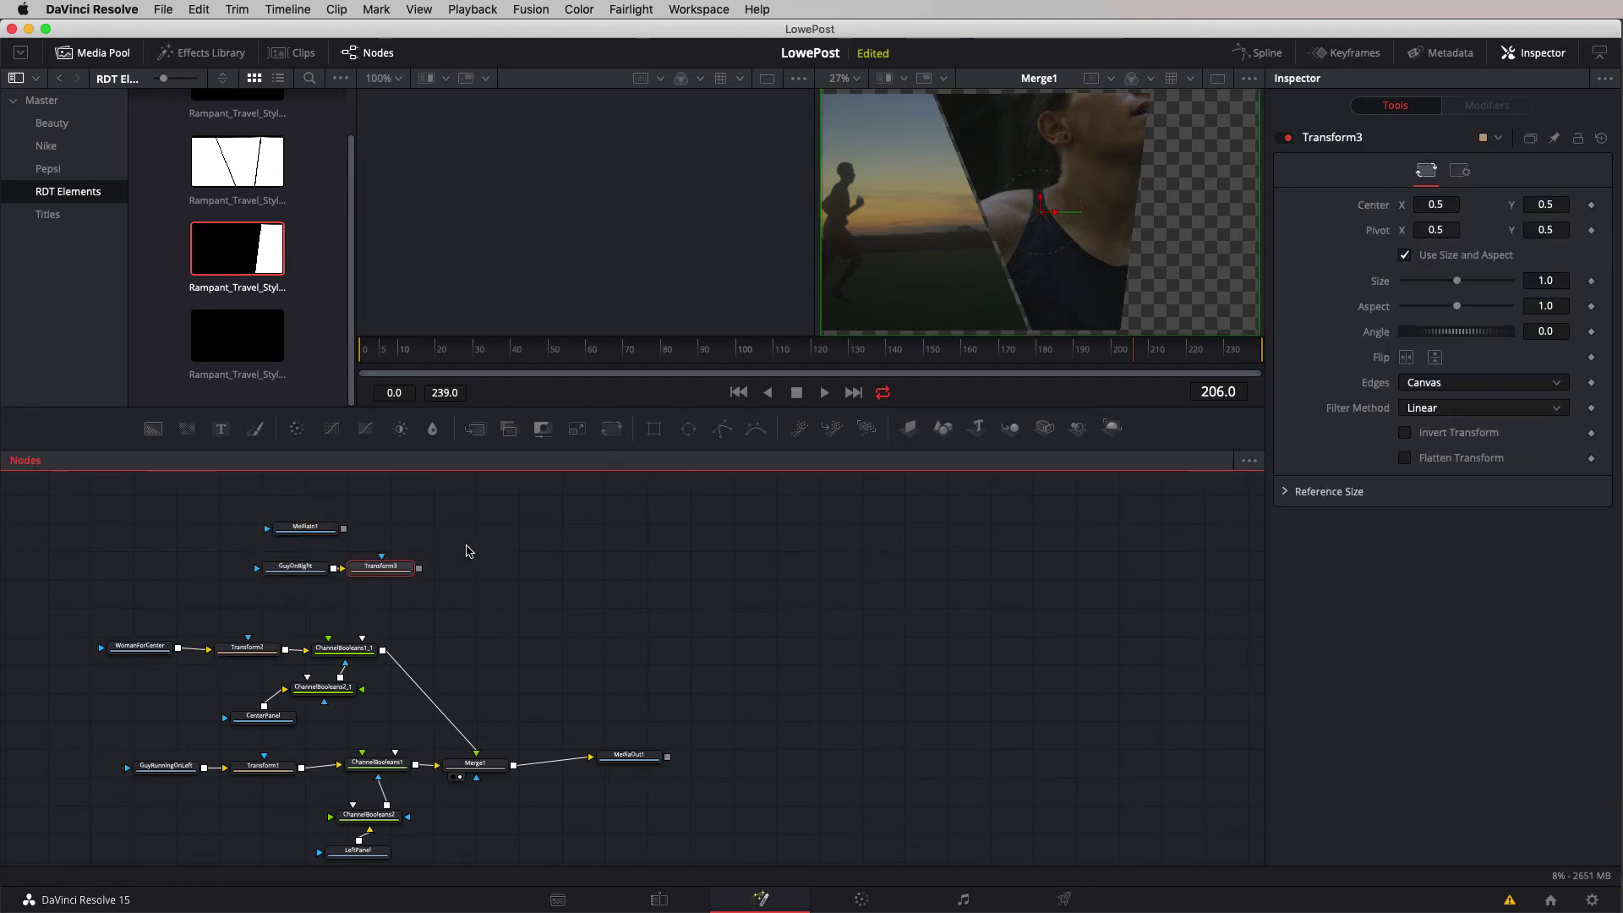
pyautogui.press('2')
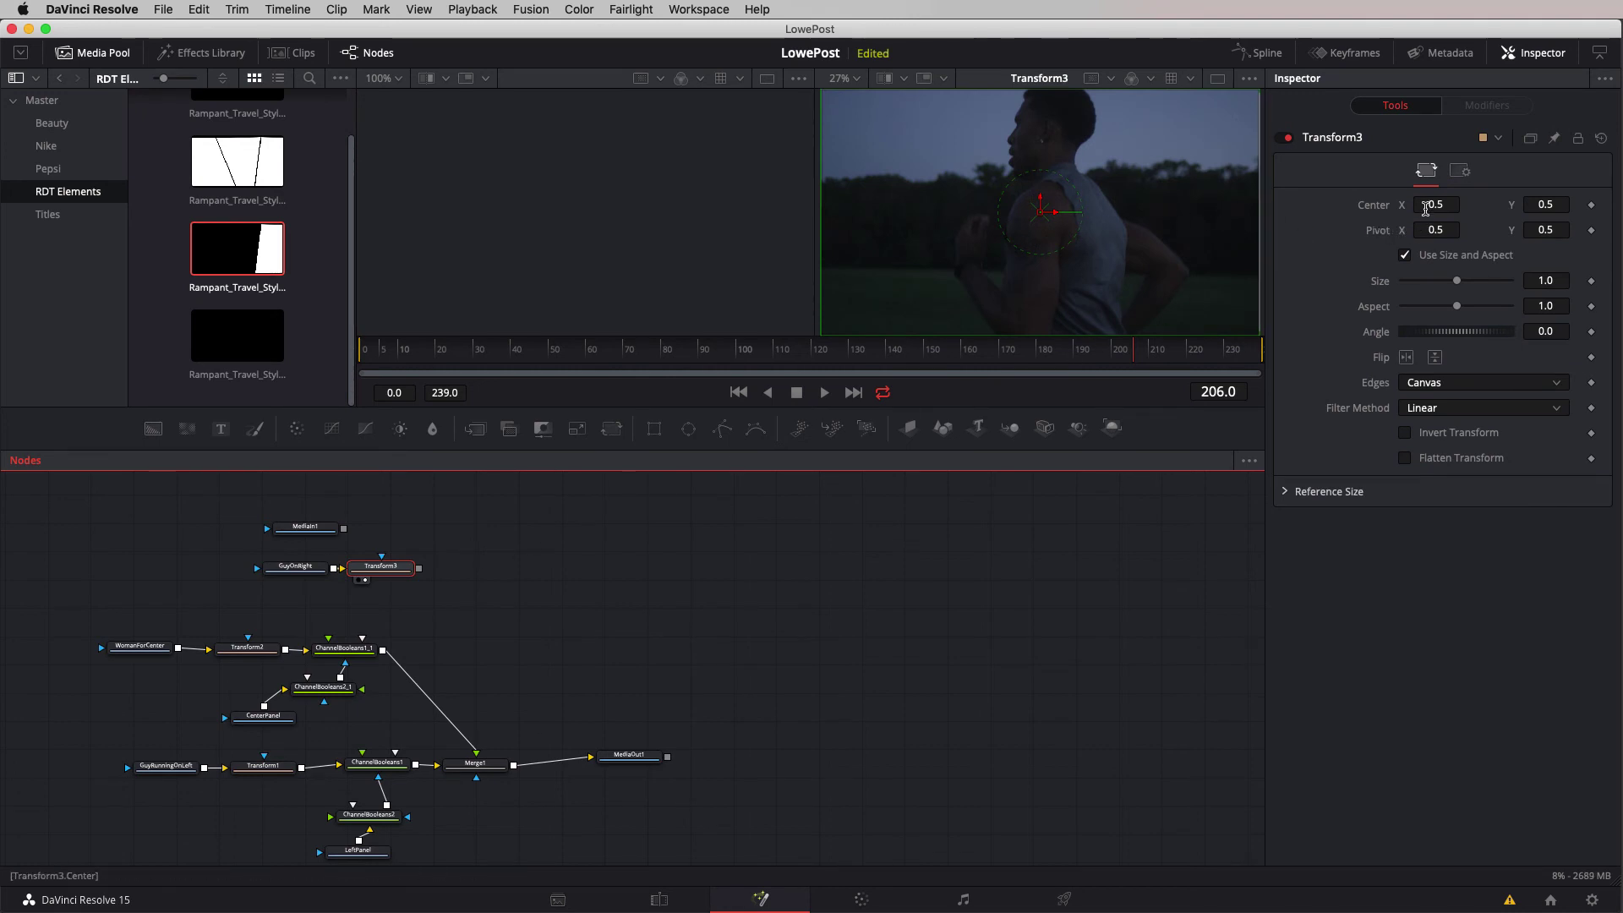
pyautogui.moveTo(1428, 207); pyautogui.dragTo(1483, 207)
# - Paste a channel boolean fed by Transform3 and place the matte clip below it
pyautogui.click(343, 649)
pyautogui.click(469, 579)
pyautogui.press('cmd+v')
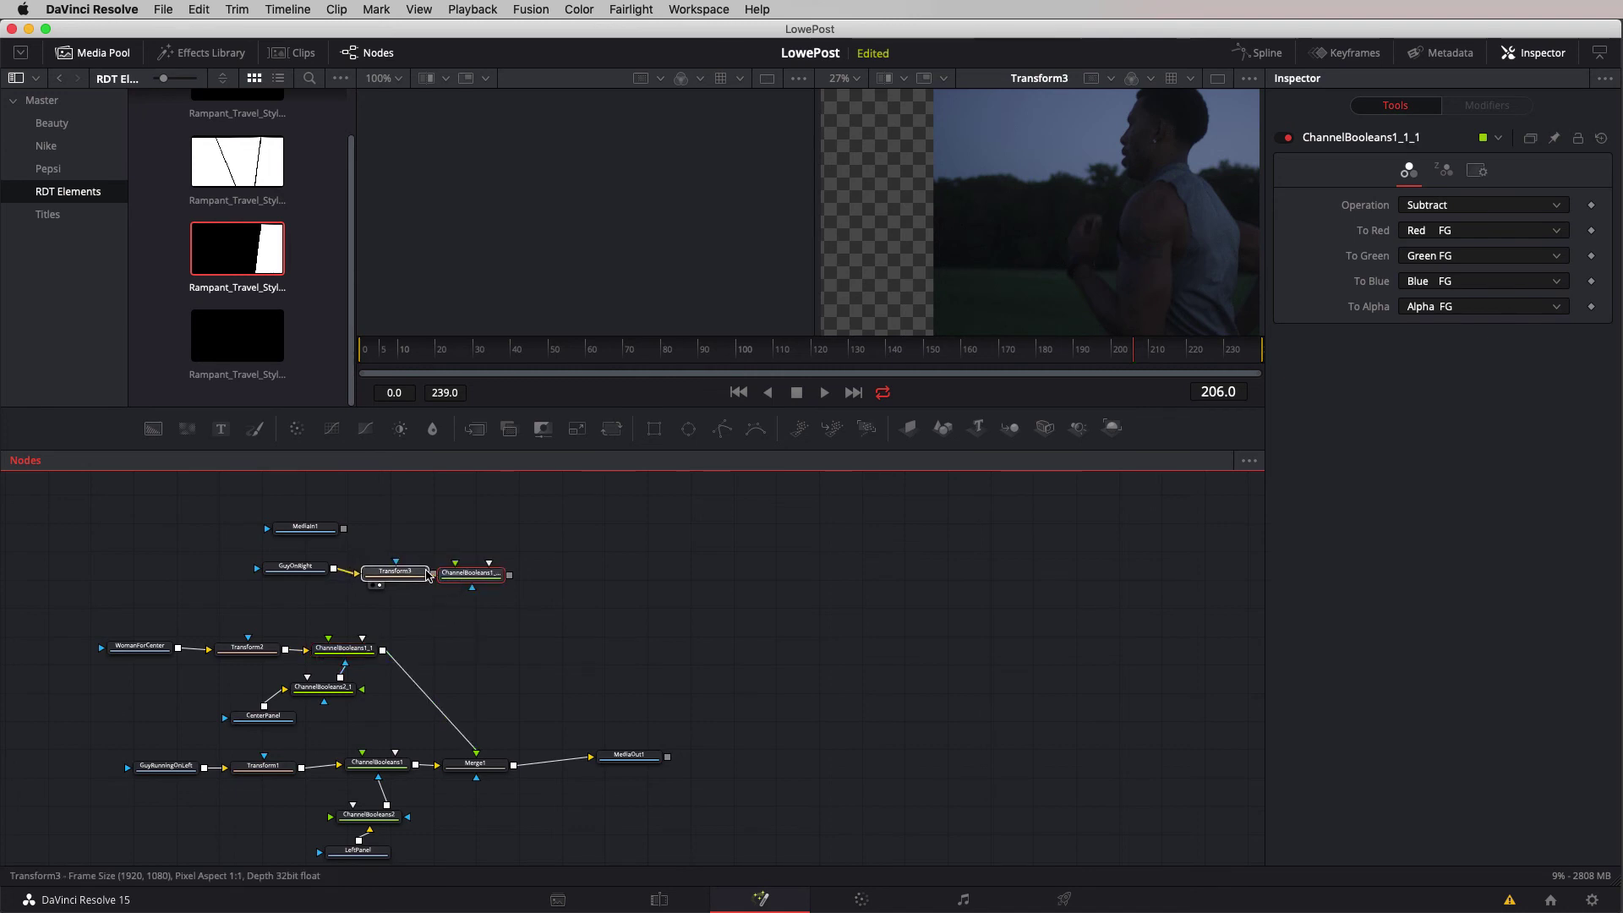
pyautogui.click(411, 567)
pyautogui.moveTo(416, 566); pyautogui.dragTo(510, 572)
pyautogui.moveTo(315, 533); pyautogui.dragTo(491, 631)
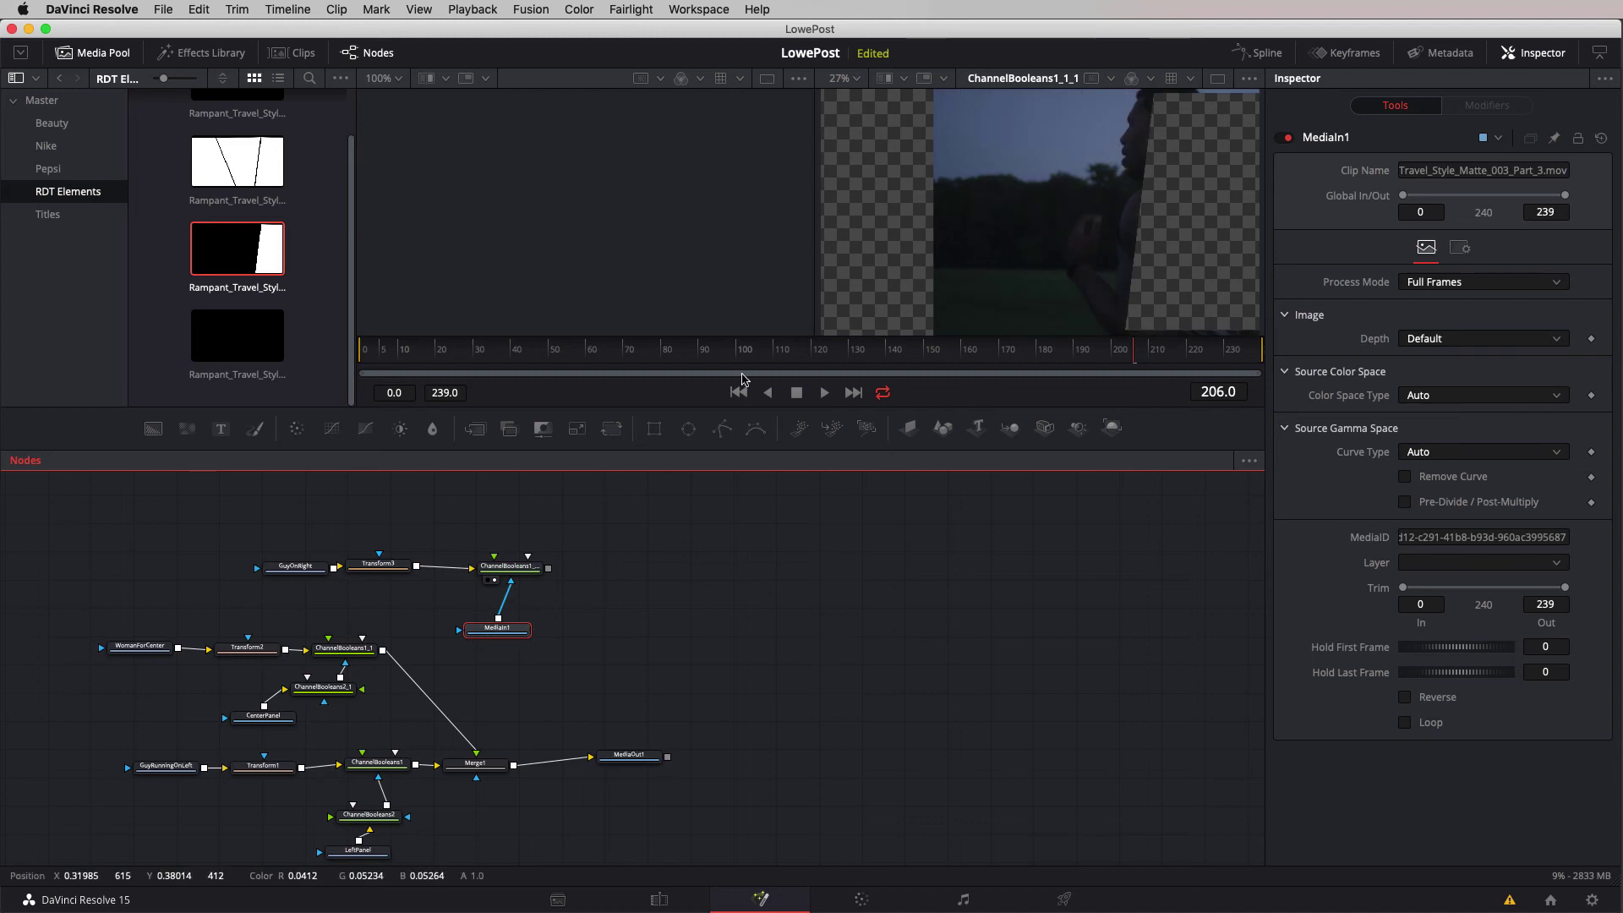
pyautogui.moveTo(497, 630); pyautogui.dragTo(510, 659)
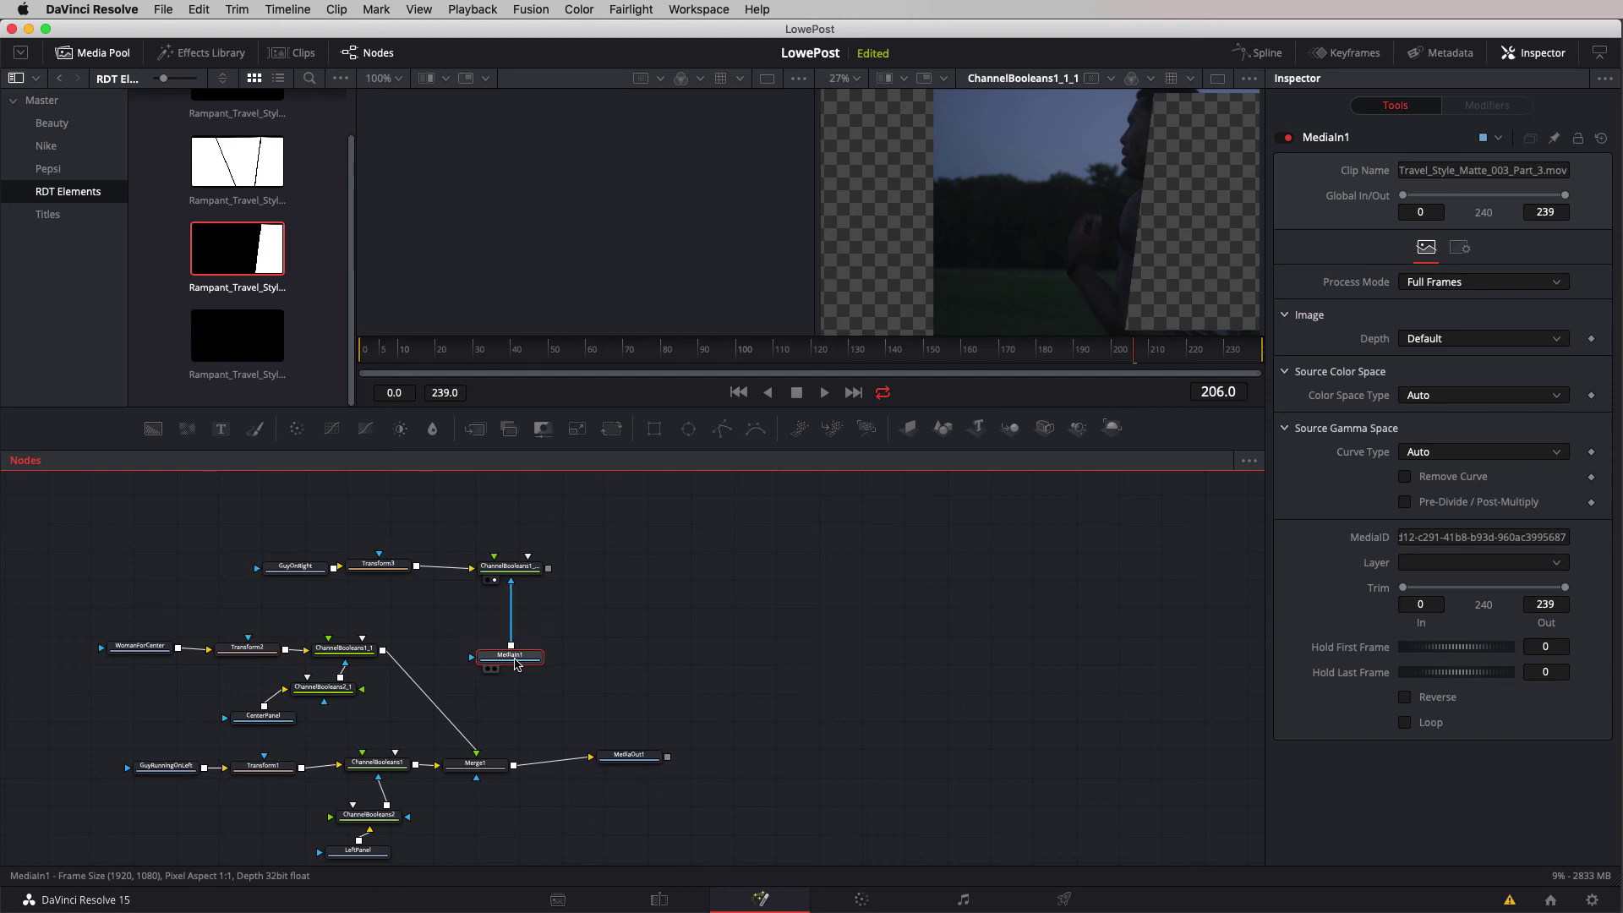
# - Insert a Negative ChannelBooleans copy on the matte link and slide Transform3 to Center X 0.874
pyautogui.click(382, 816)
pyautogui.press('super+c')
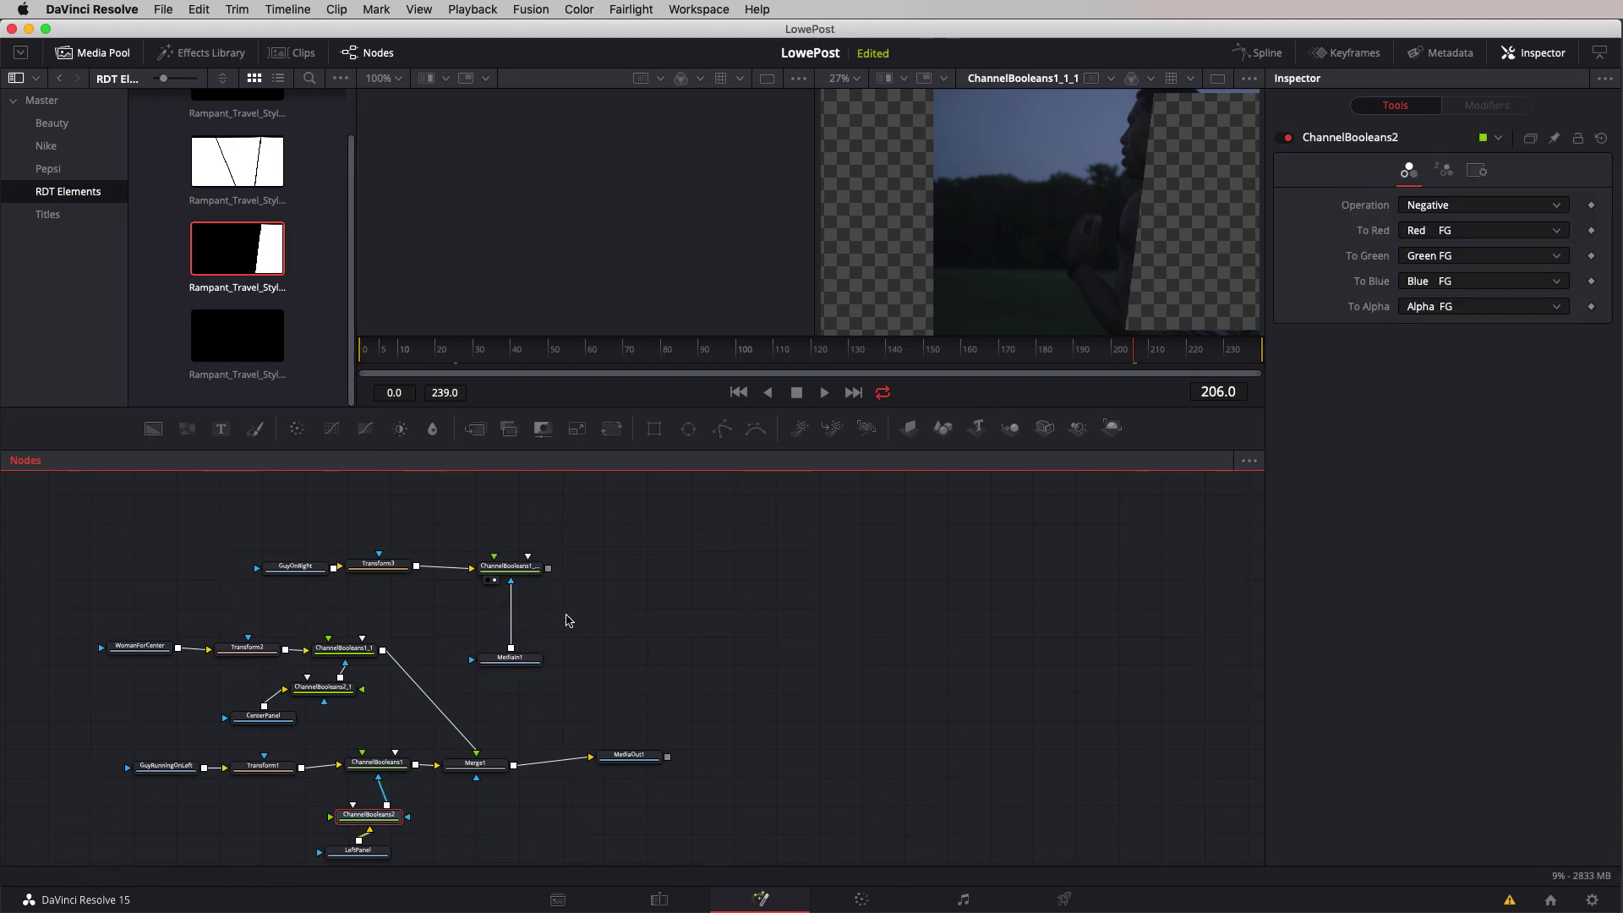
pyautogui.press('super+v')
pyautogui.moveTo(583, 625); pyautogui.dragTo(514, 623)
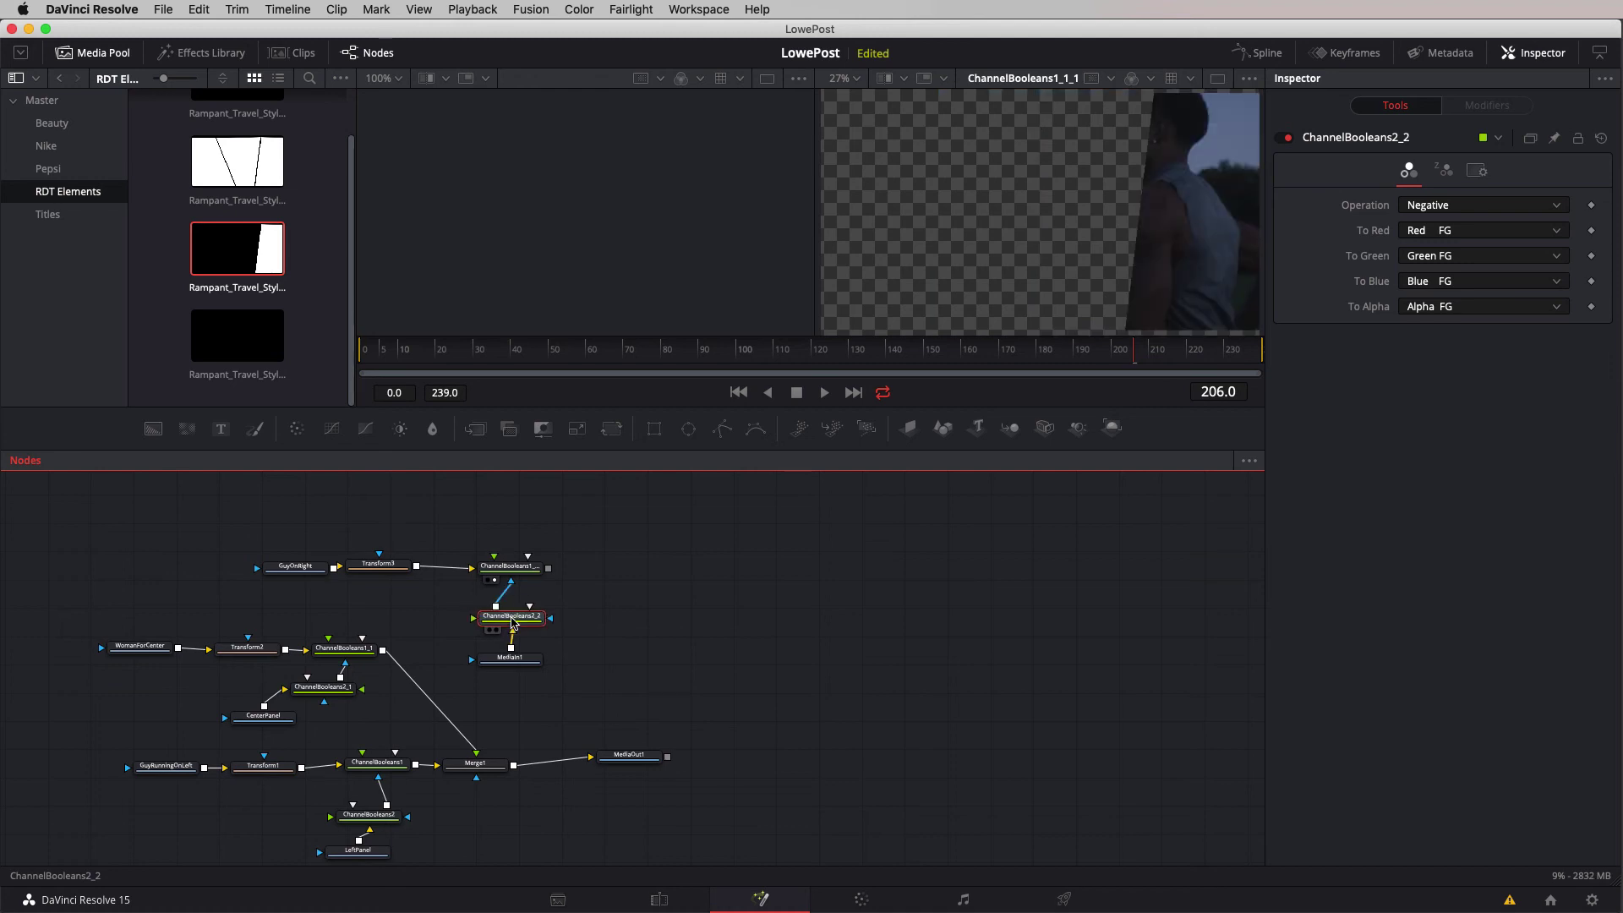
pyautogui.click(378, 564)
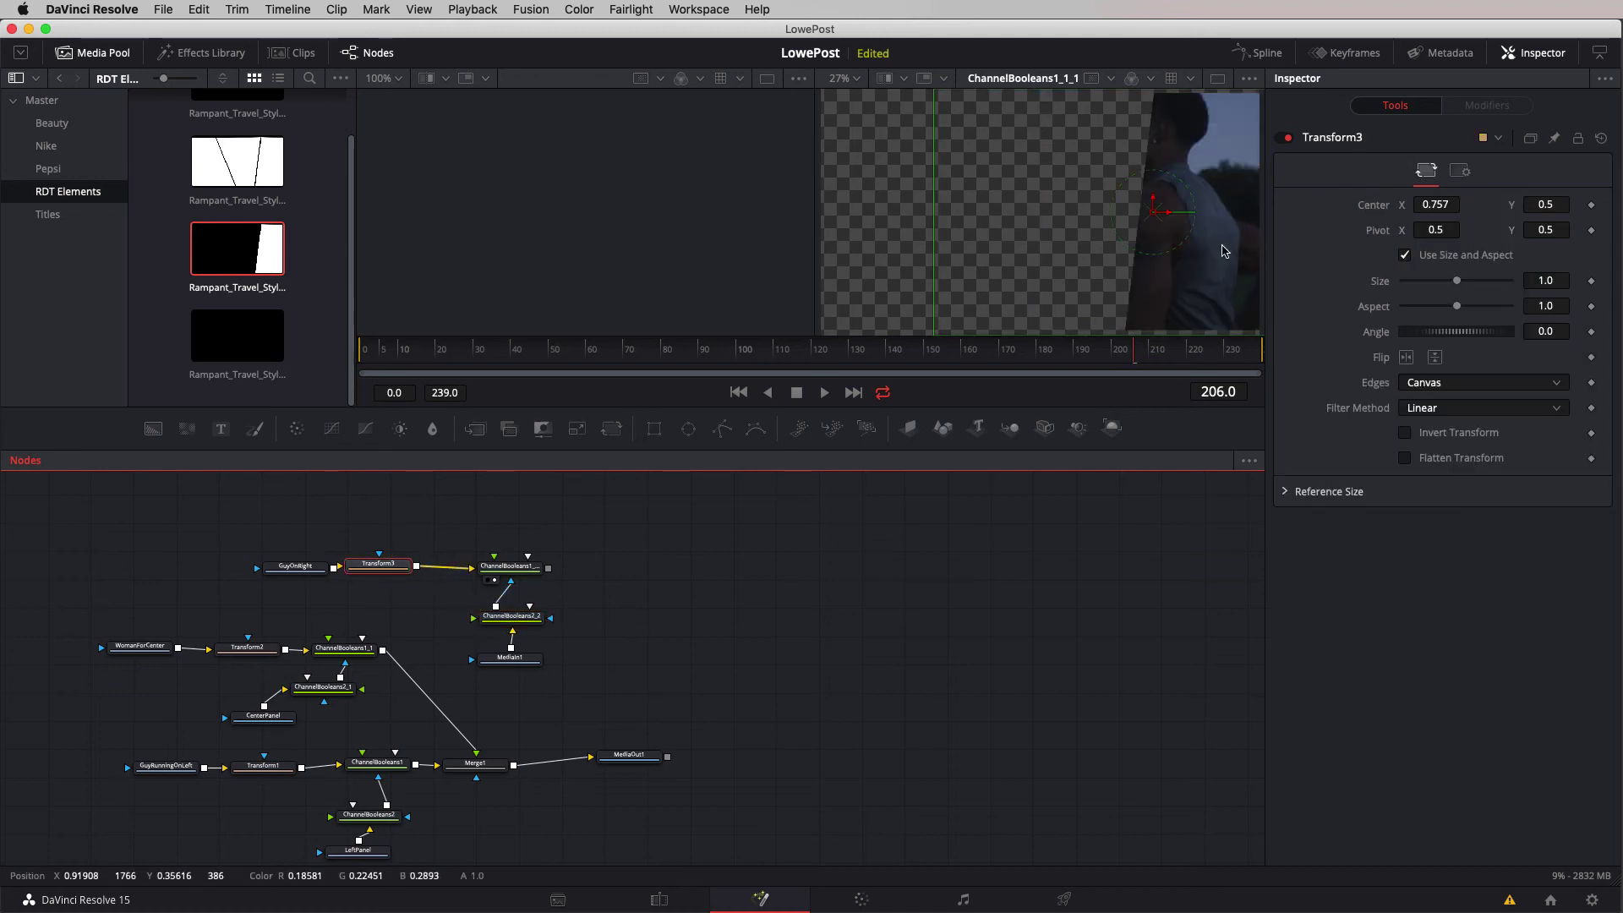
pyautogui.moveTo(1168, 212); pyautogui.dragTo(1216, 220)
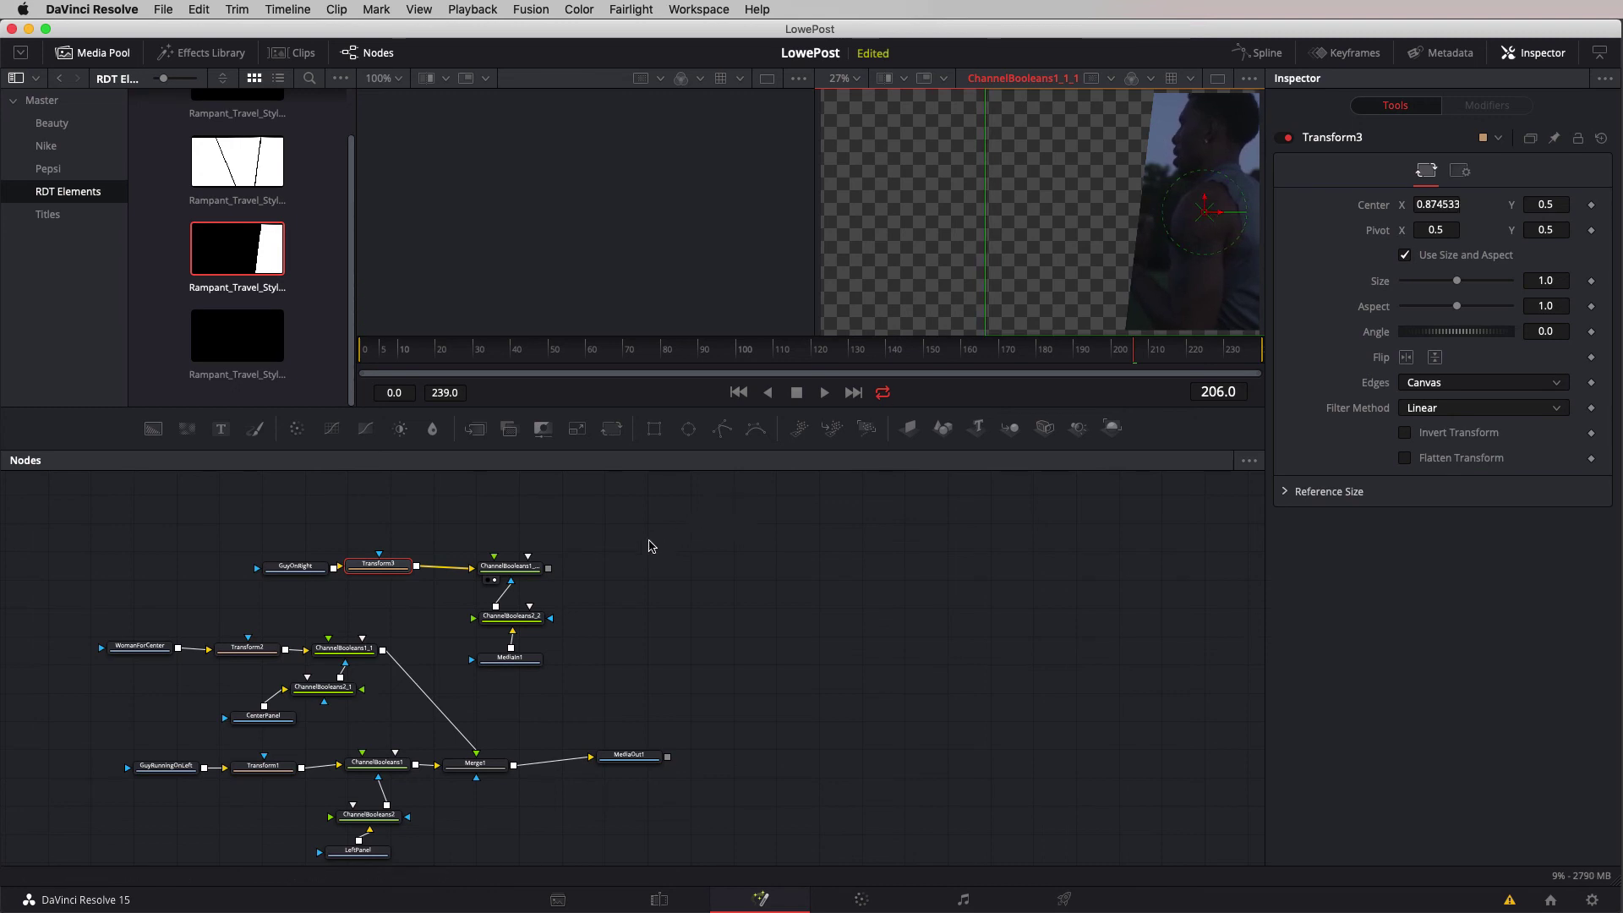
# - Move the right-runner branch up-left and merge it over Merge1 as Merge2 into MediaOut1
pyautogui.moveTo(573, 535); pyautogui.dragTo(464, 672)
pyautogui.moveTo(452, 533); pyautogui.dragTo(284, 597)
pyautogui.moveTo(486, 564); pyautogui.dragTo(513, 768)
pyautogui.moveTo(630, 755); pyautogui.dragTo(706, 747)
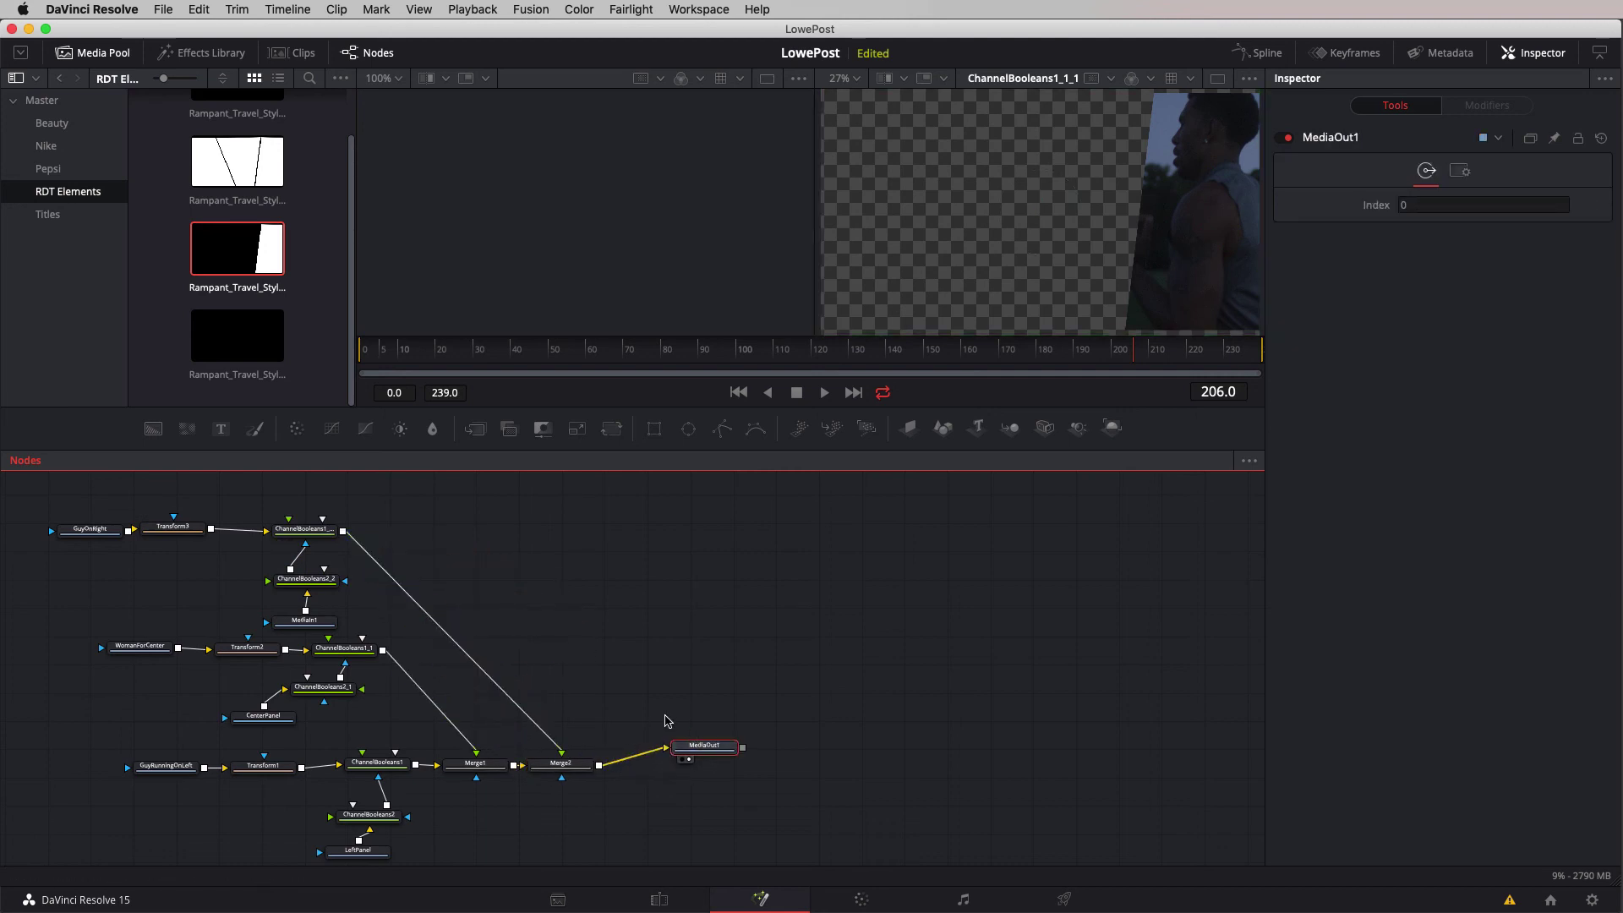
pyautogui.moveTo(1155, 357); pyautogui.dragTo(590, 353)
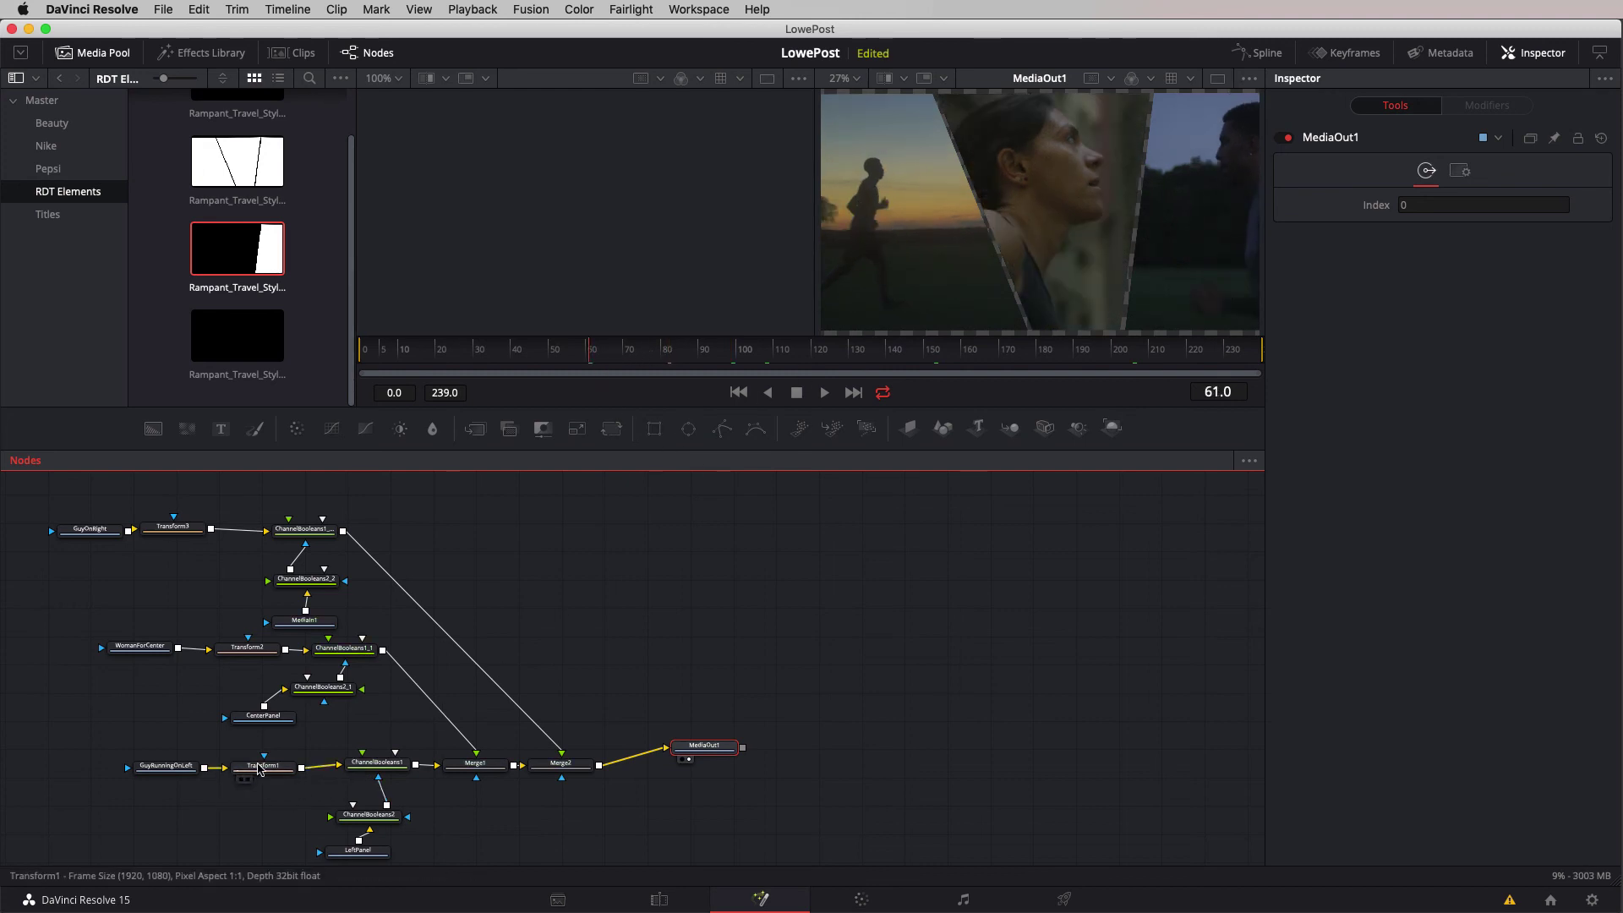
# - Nudge Transform1 to Center X 0.566 and move the left clip's source nodes left
pyautogui.click(261, 768)
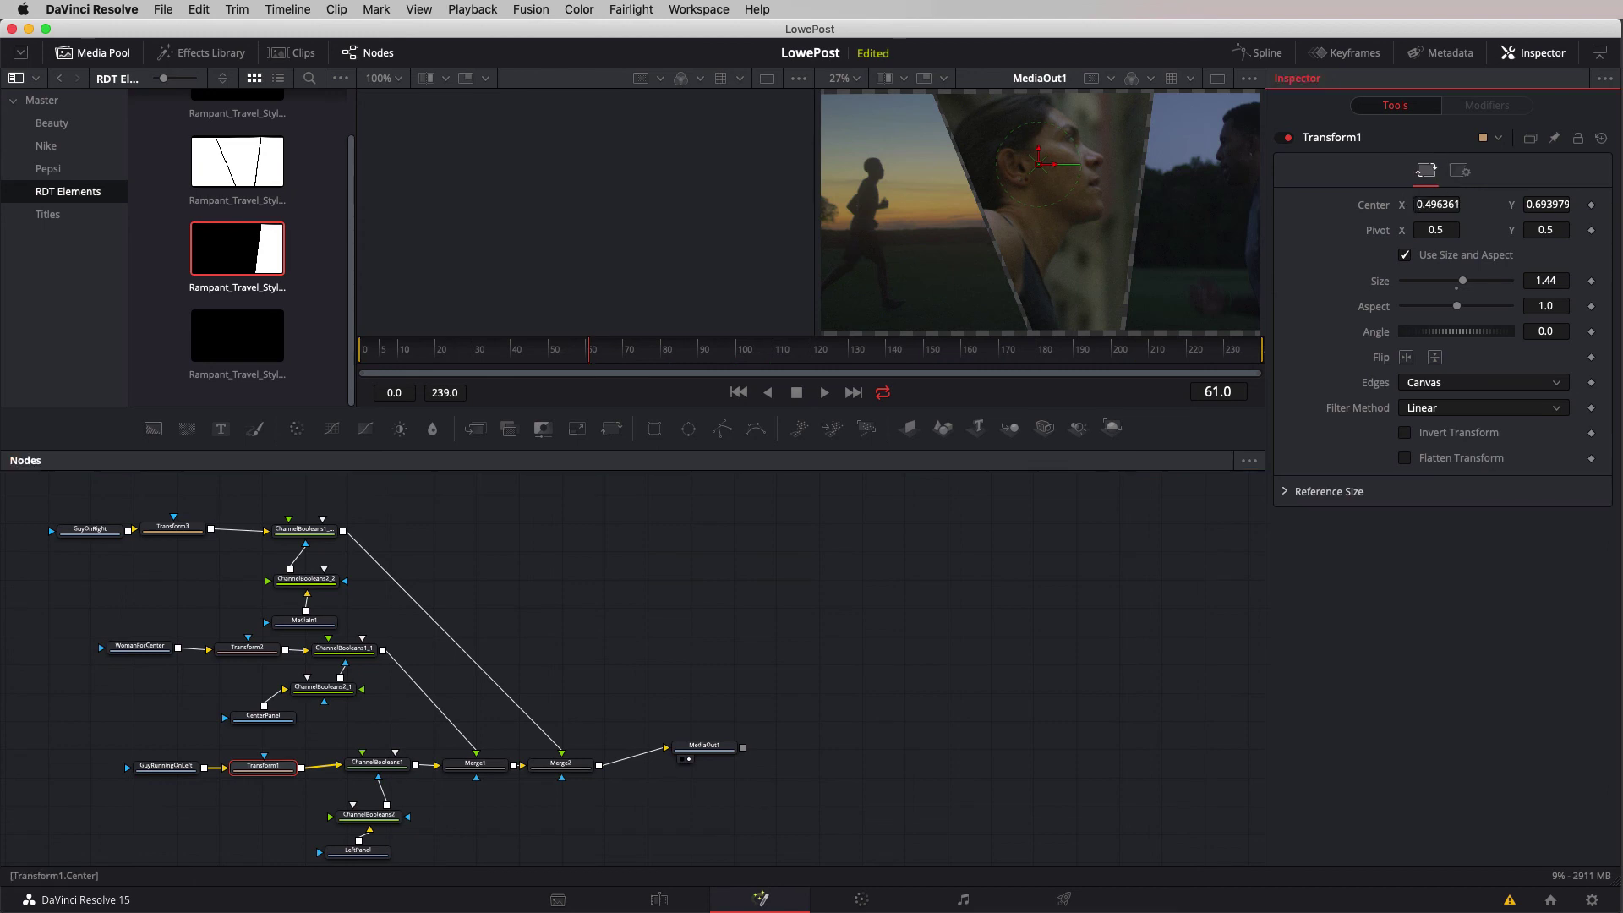
pyautogui.press('Right')
pyautogui.press('Right')
pyautogui.press('Right')
pyautogui.press('Right')
pyautogui.press('Right')
pyautogui.press('Right')
pyautogui.press('Right')
pyautogui.press('Right')
pyautogui.press('Right')
pyautogui.press('Right')
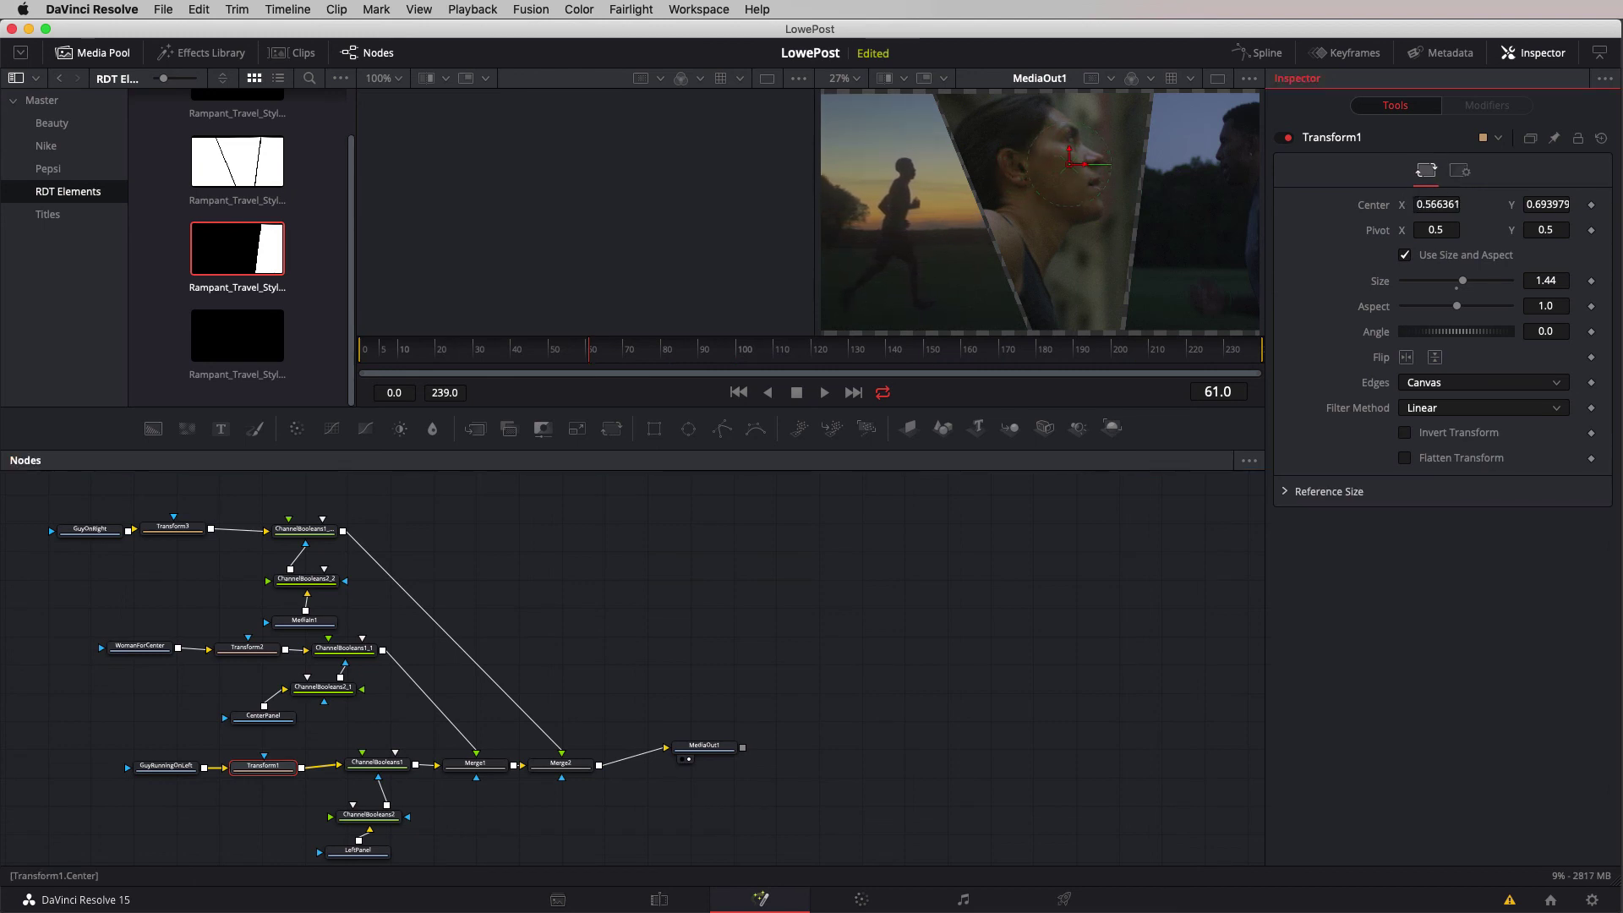
pyautogui.moveTo(263, 742); pyautogui.dragTo(86, 768)
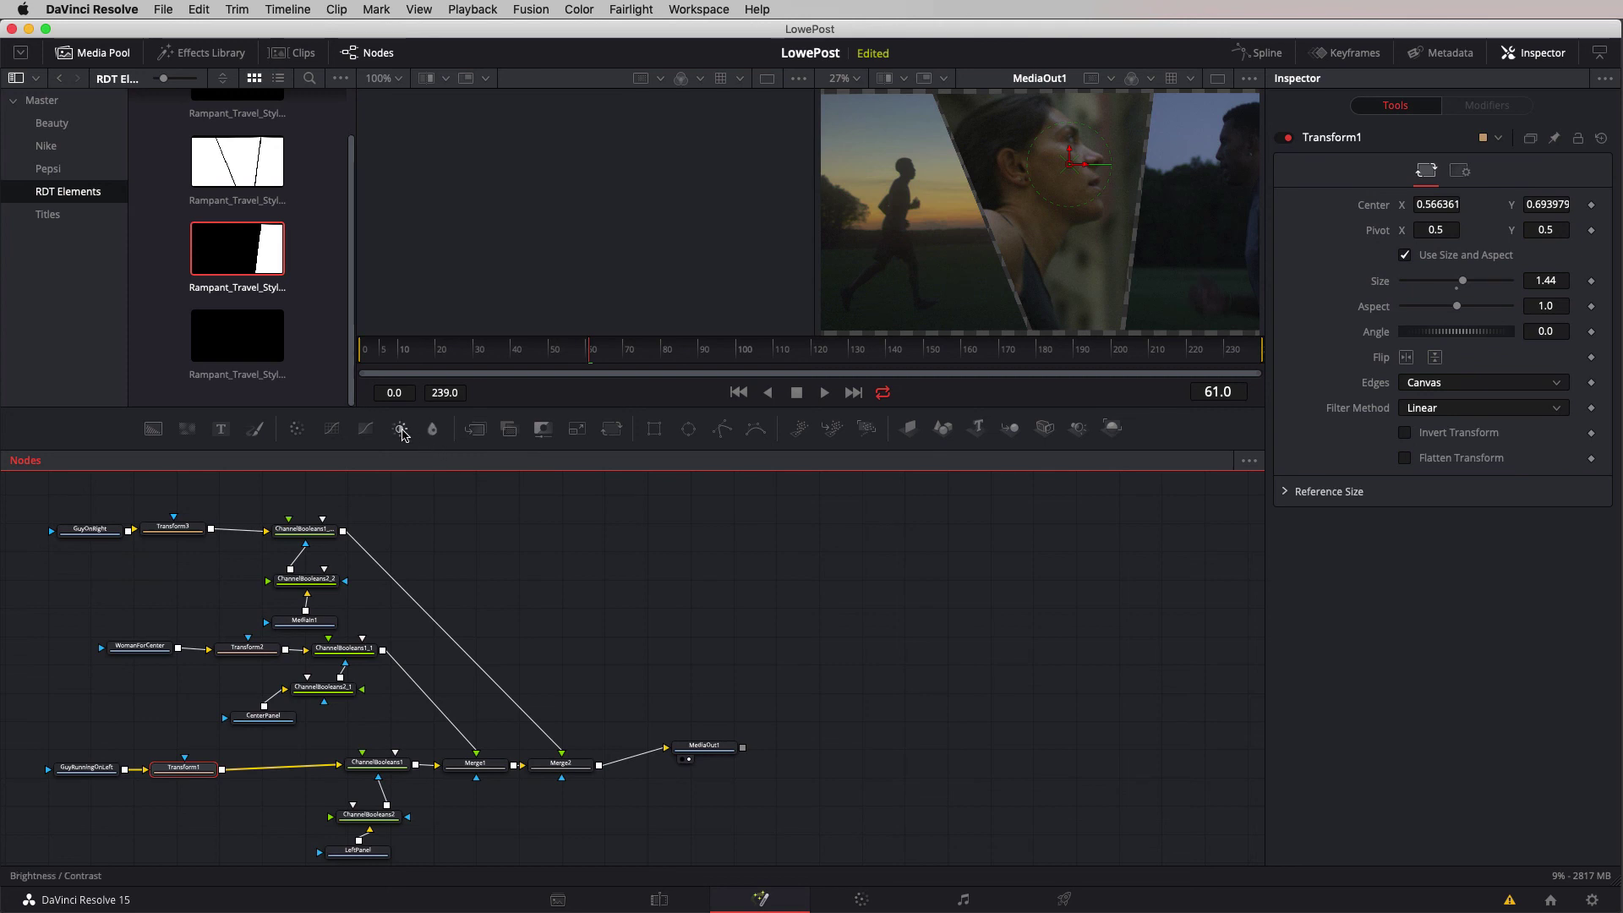
# - Add a Brightness Contrast after Transform1 with Gain 1.19, Lift -0.05 and Saturation 1.25
pyautogui.click(402, 430)
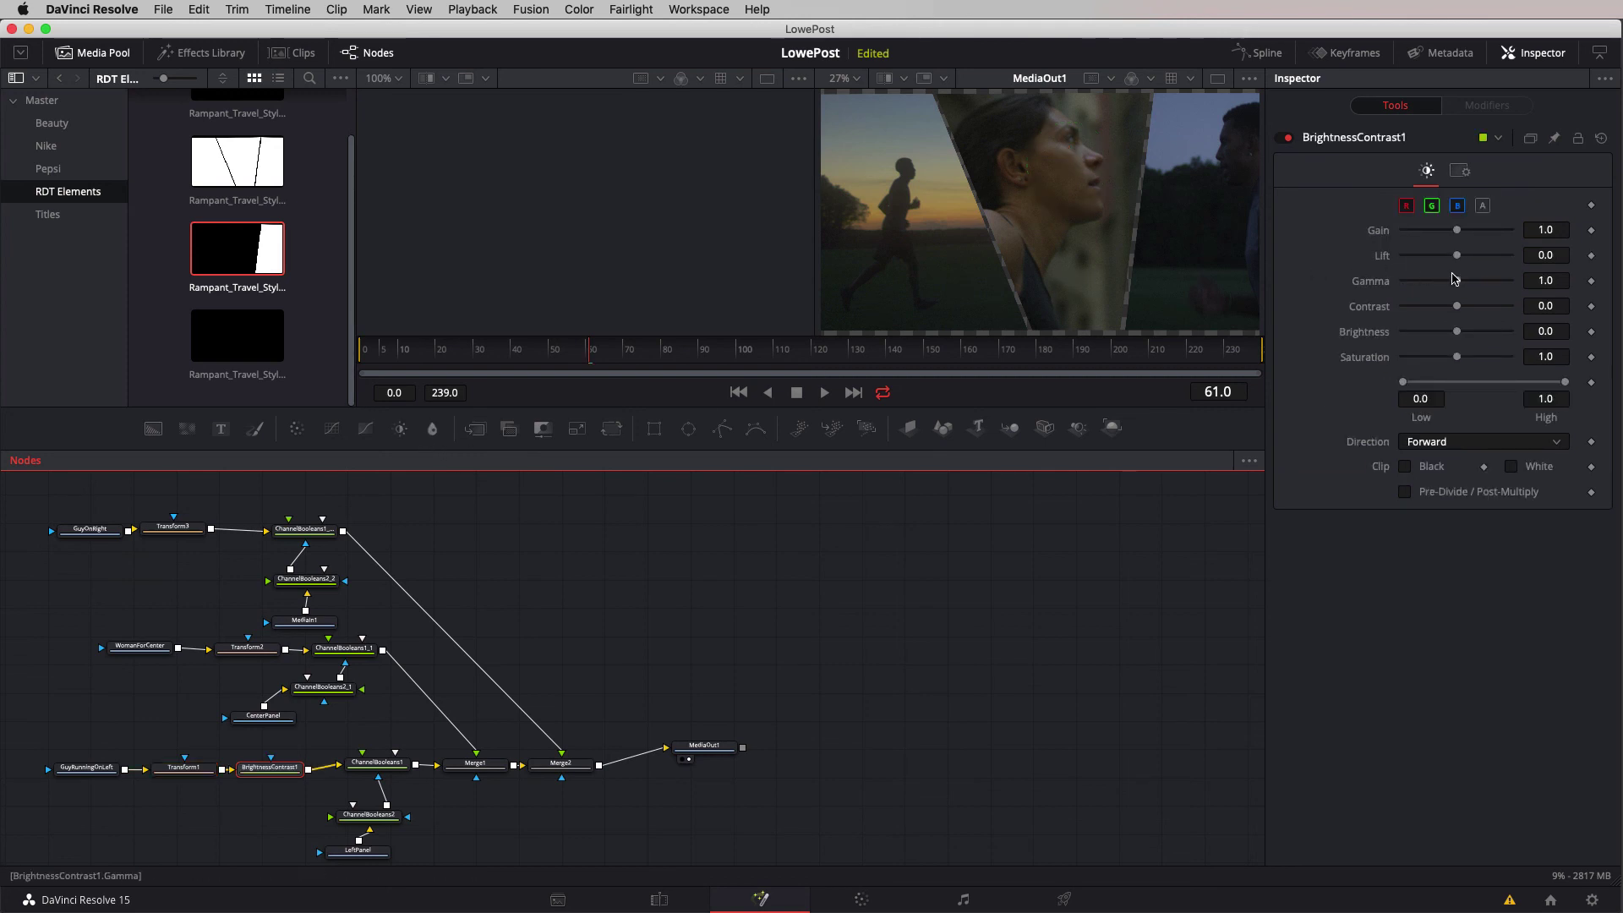
pyautogui.click(1459, 260)
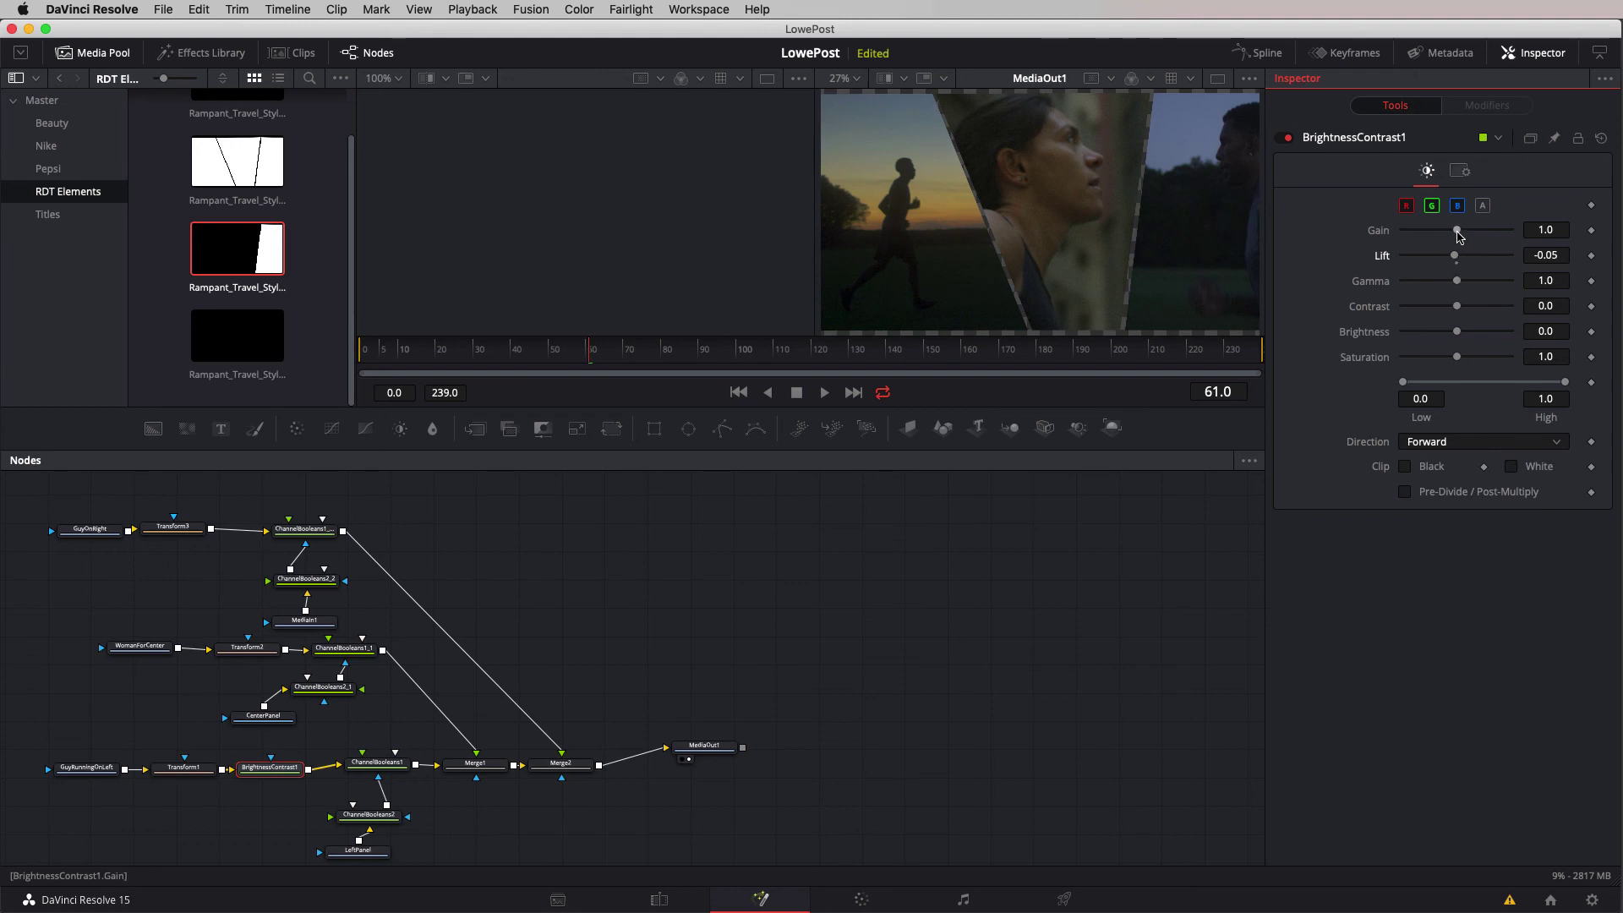
pyautogui.moveTo(1461, 236); pyautogui.dragTo(1464, 238)
pyautogui.moveTo(1460, 358); pyautogui.dragTo(1463, 358)
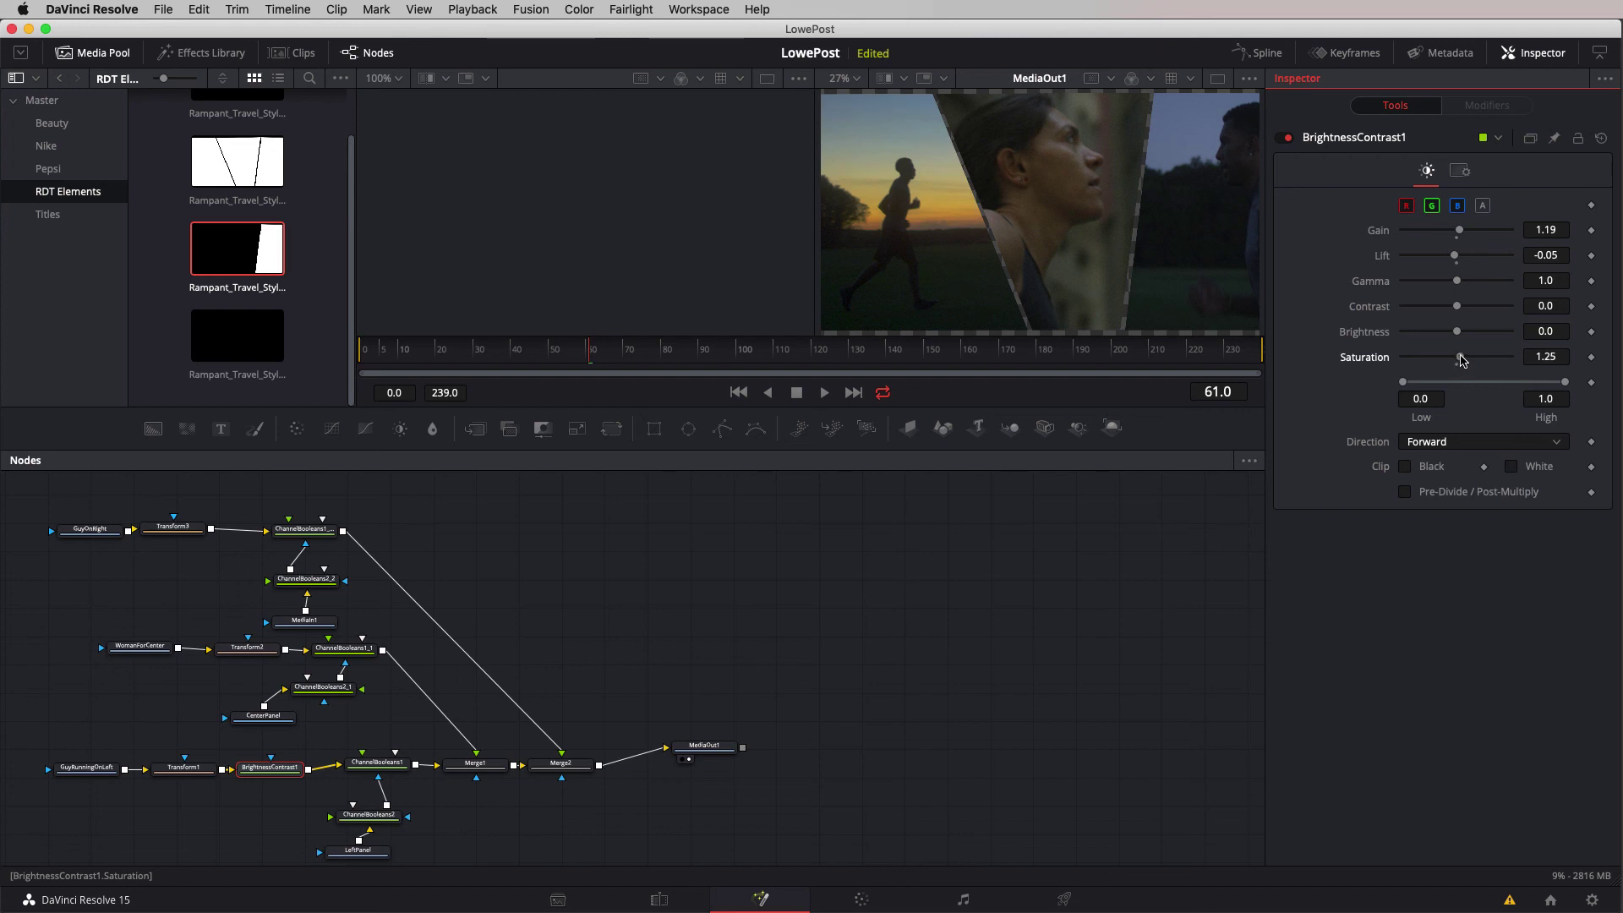
# - Toggle BrightnessContrast1 off and on to compare the corrected and original left clip
pyautogui.click(264, 776)
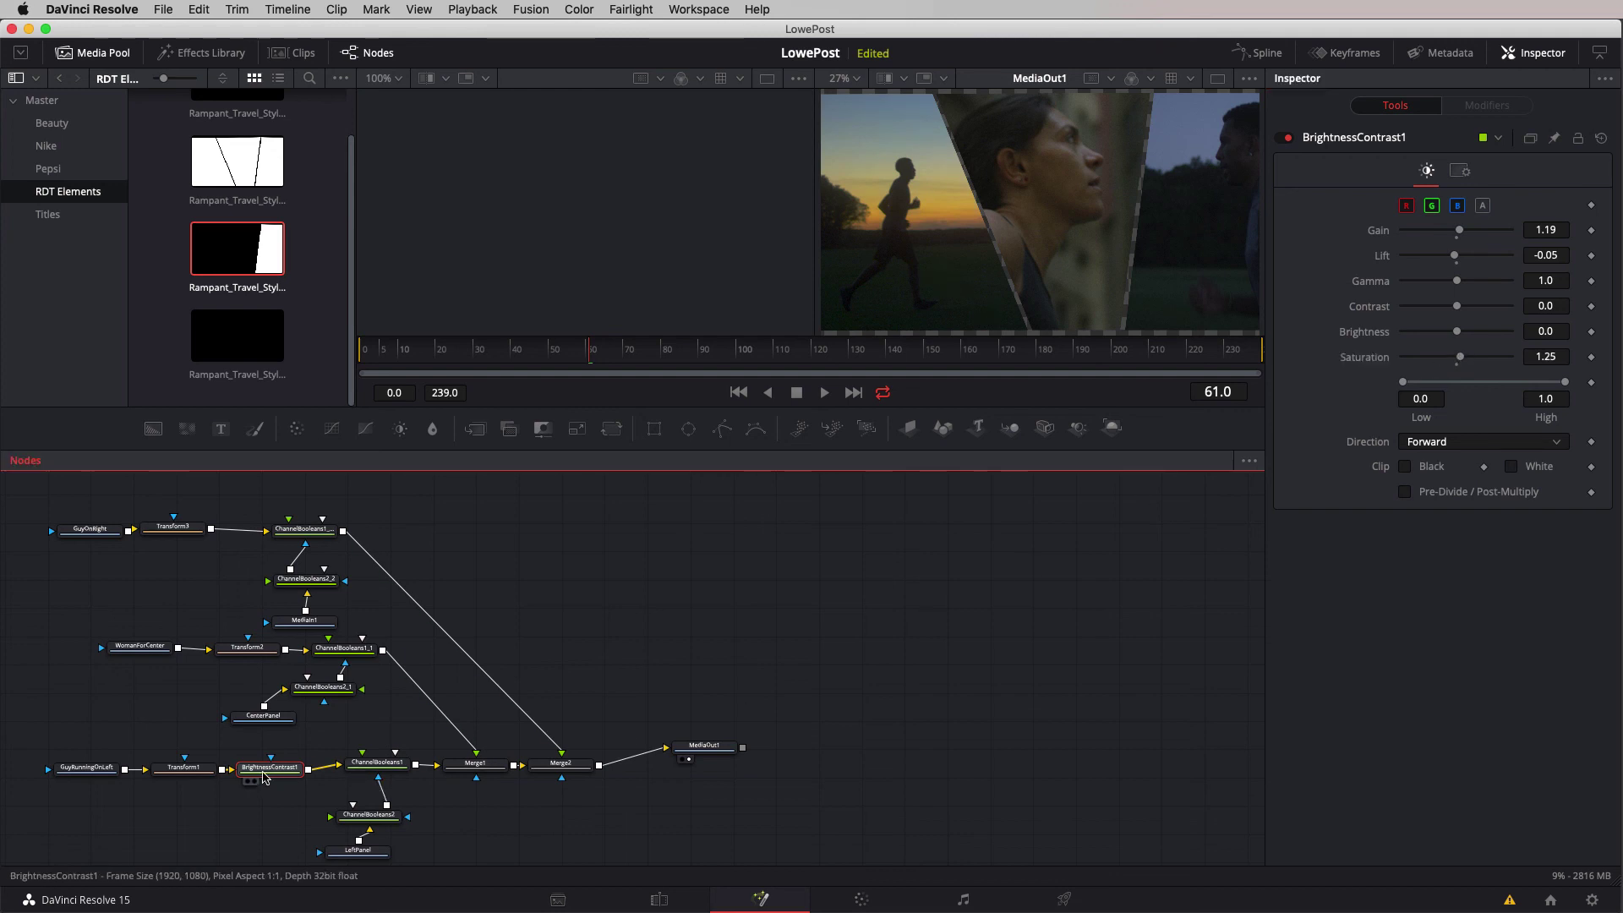
pyautogui.hotkey('ctrl', 'p')
pyautogui.hotkey('ctrl', 'p')
pyautogui.hotkey('ctrl', 'p')
pyautogui.hotkey('ctrl', 'p')
pyautogui.hotkey('ctrl', 'p')
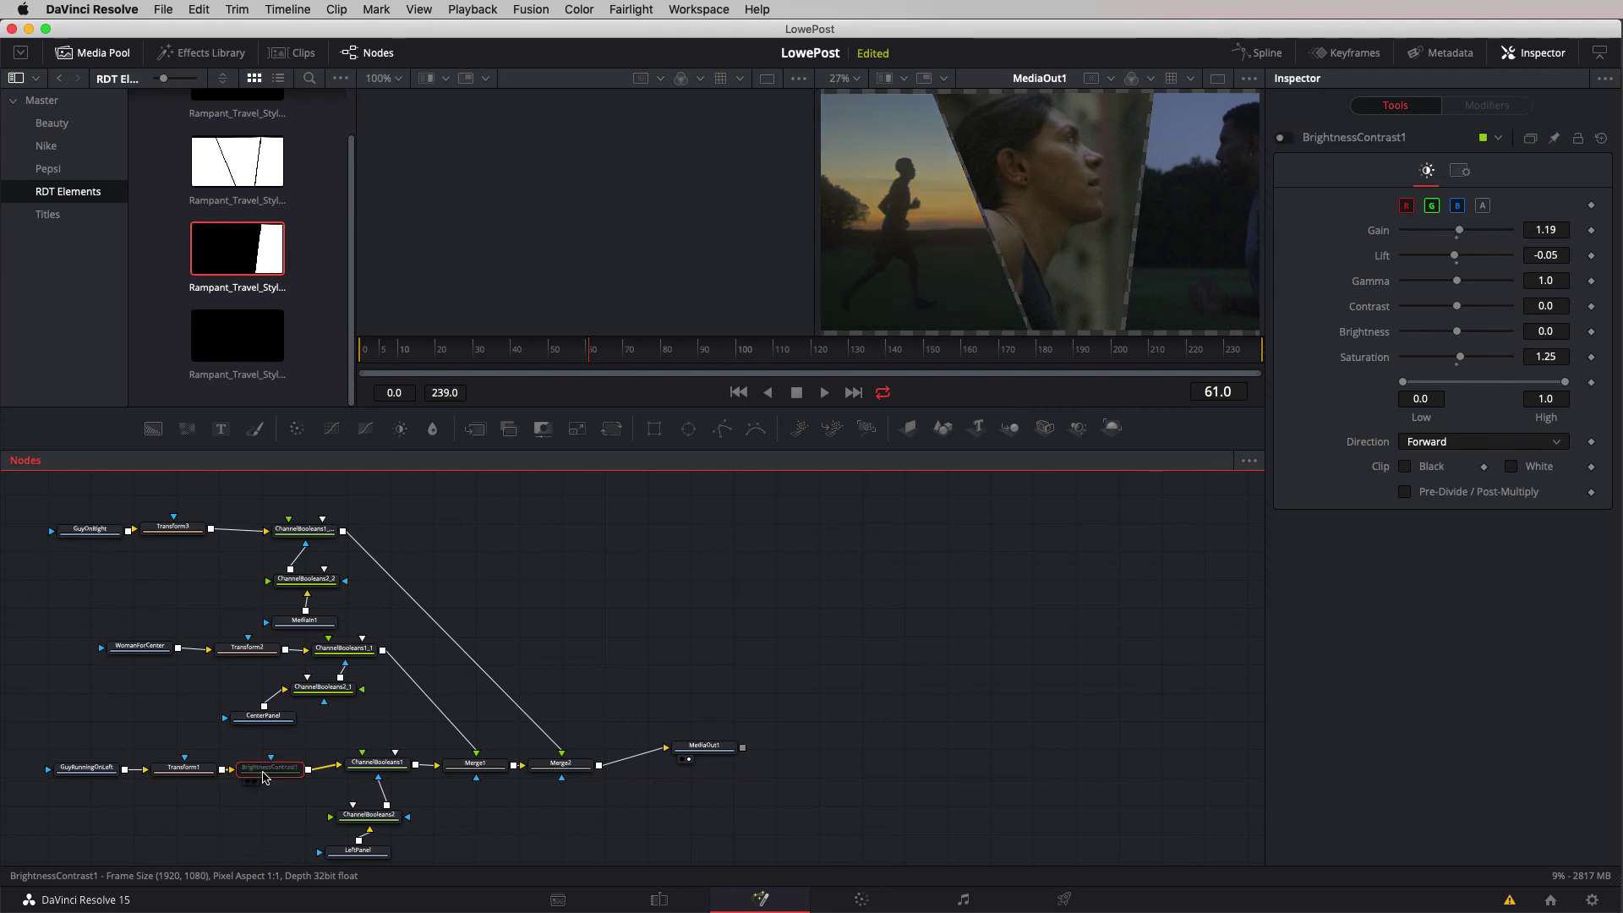
pyautogui.hotkey('ctrl', 'p')
pyautogui.hotkey('ctrl', 'p')
pyautogui.hotkey('ctrl', 'p')
pyautogui.hotkey('ctrl', 'p')
pyautogui.hotkey('ctrl', 'p')
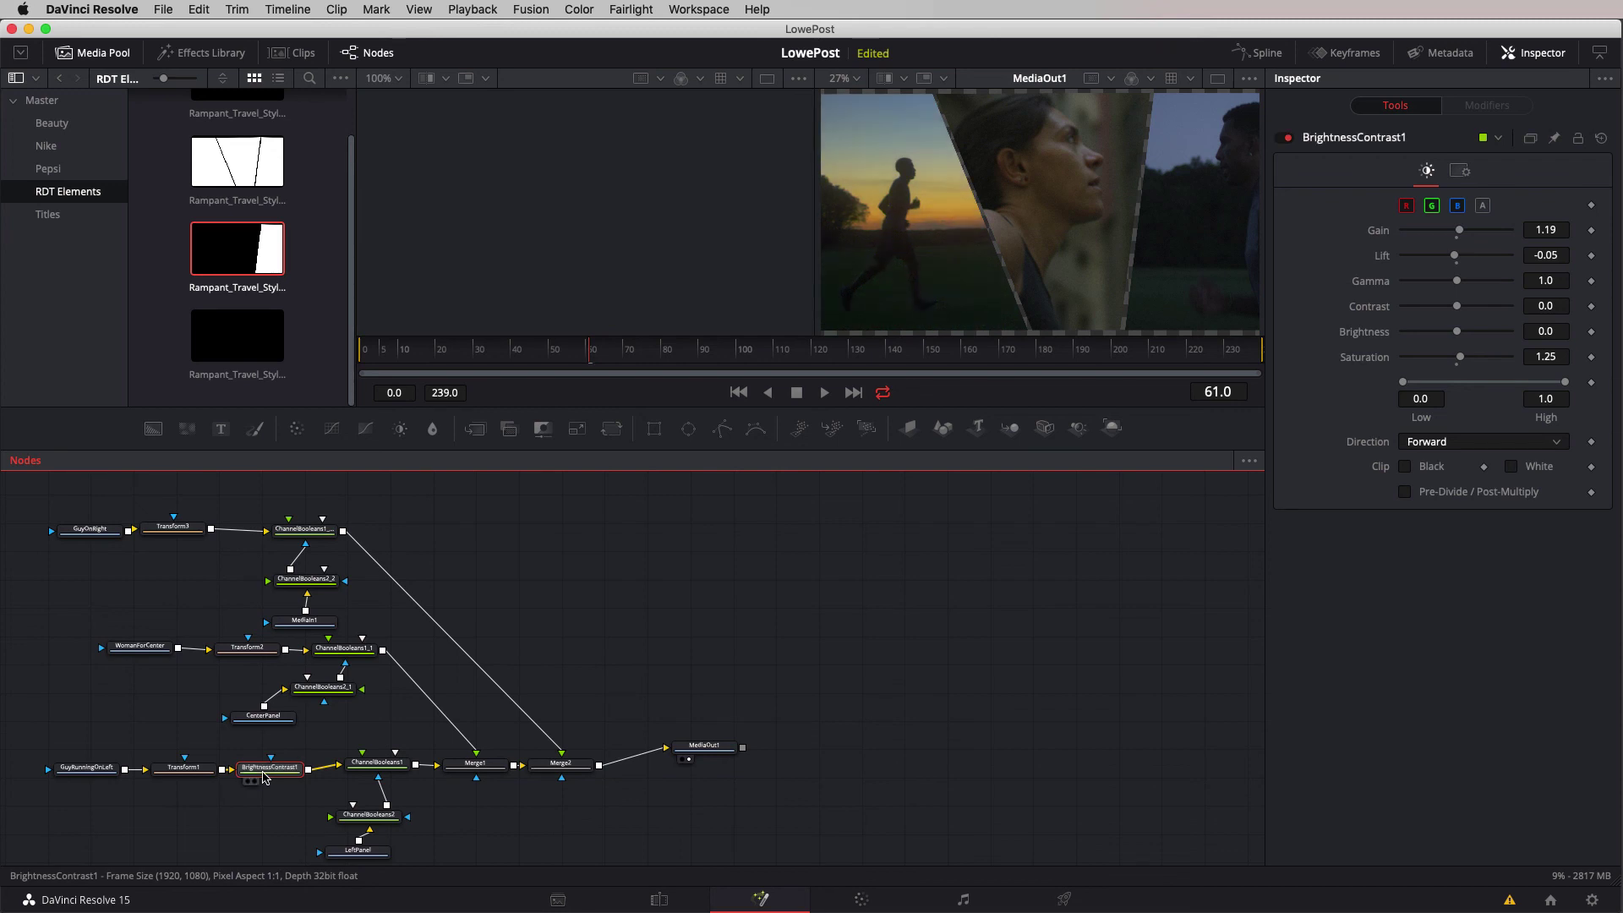
pyautogui.hotkey('ctrl', 'p')
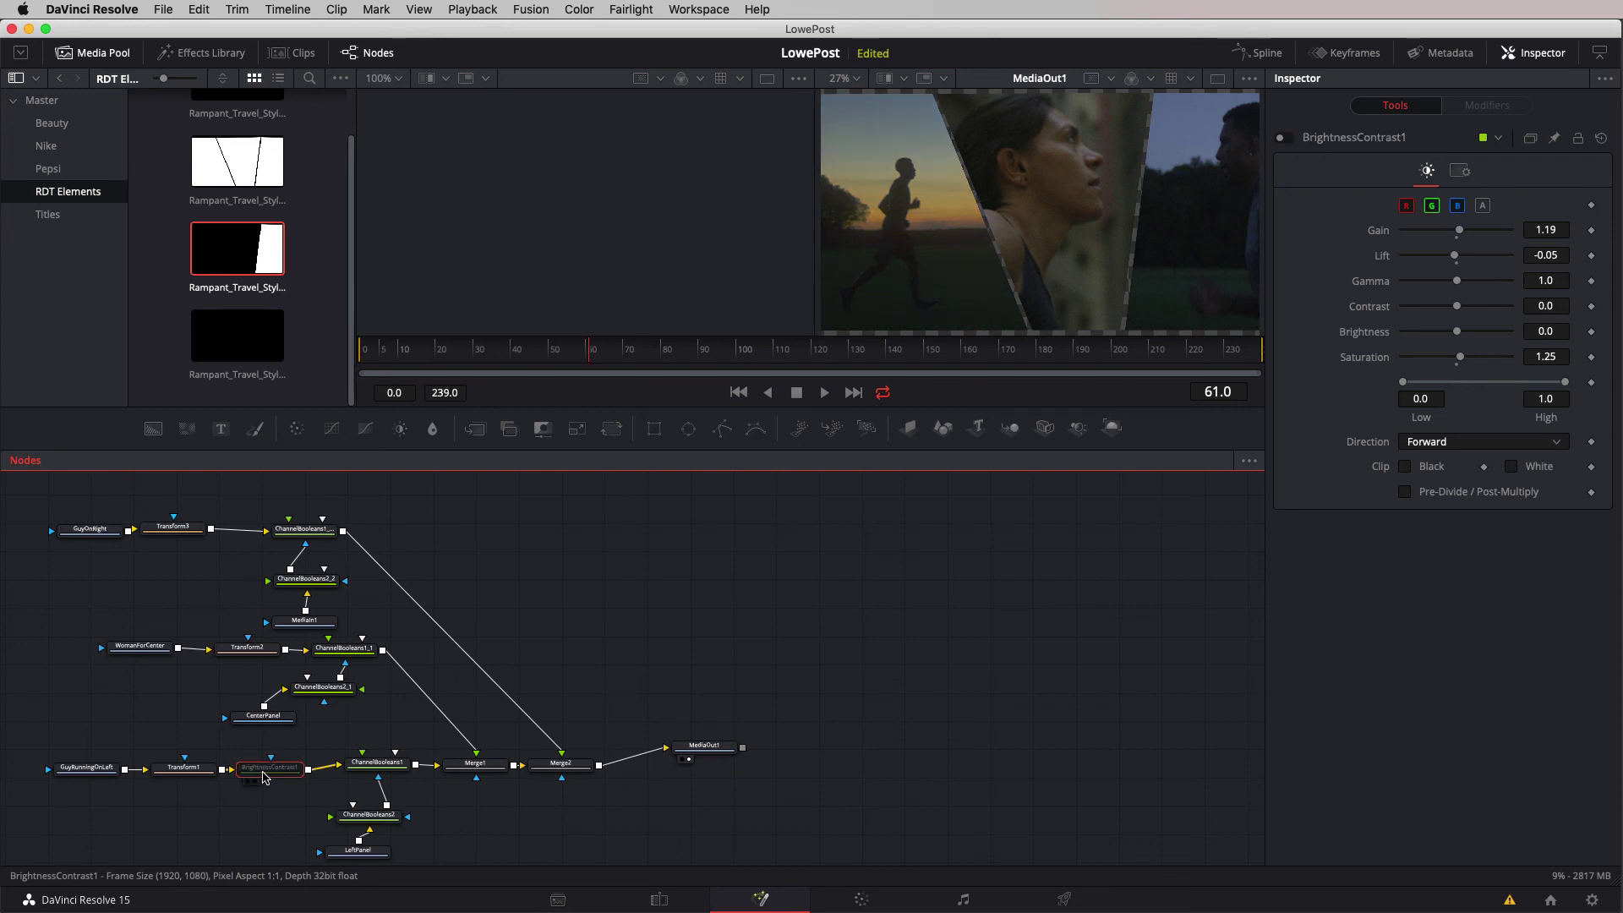
pyautogui.hotkey('ctrl', 'p')
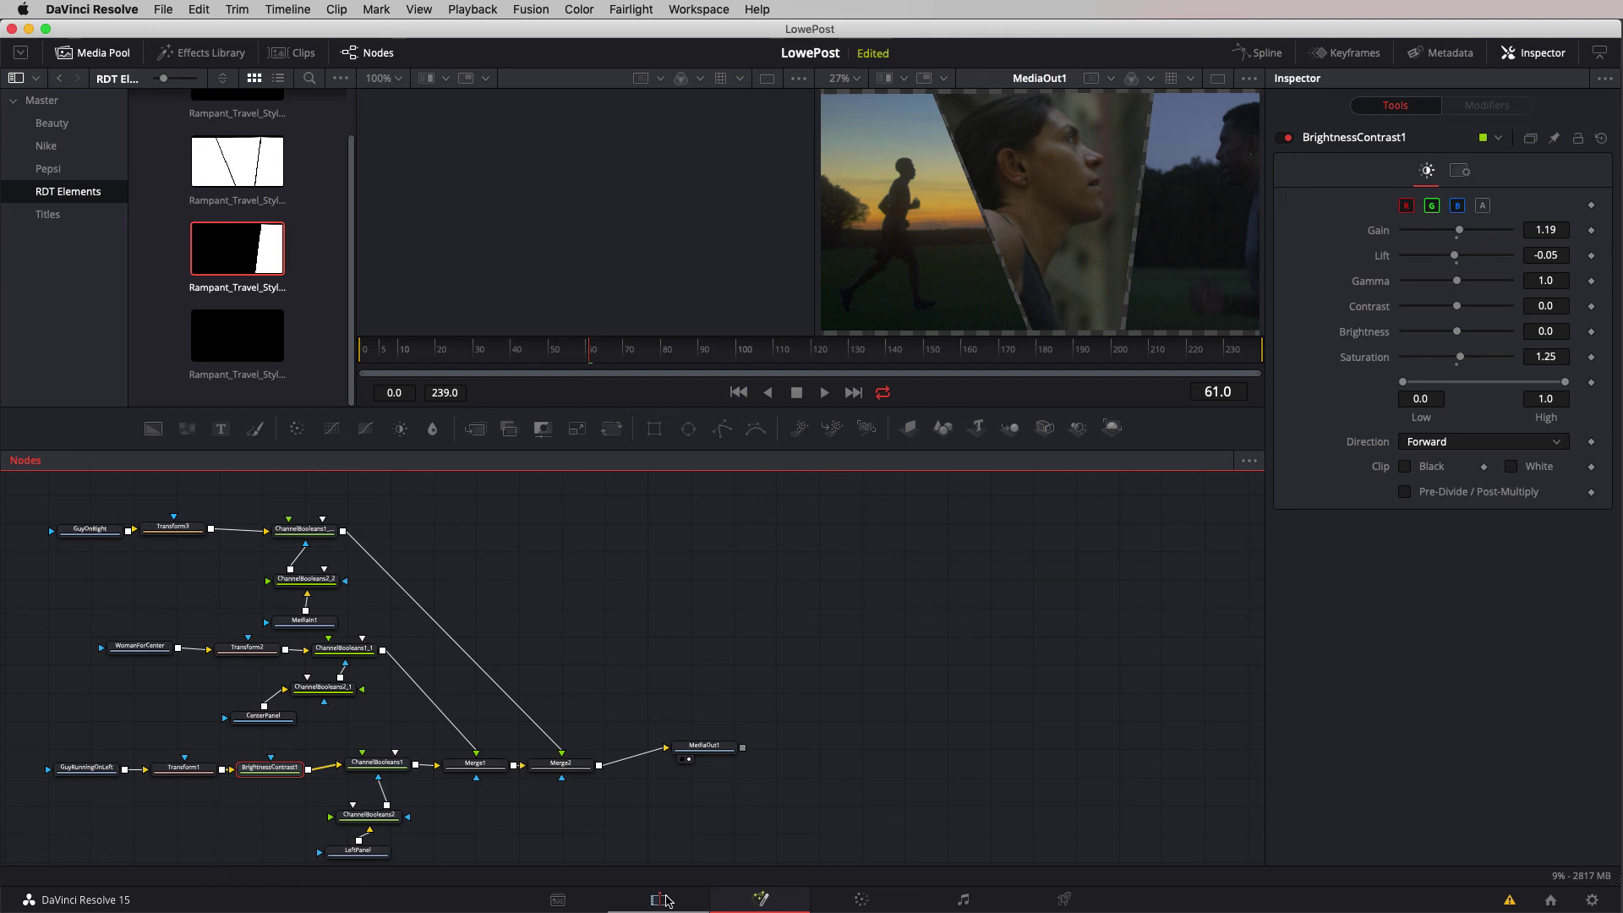
# - On the Edit page, add the LOWEPOST Fusion title from Titles onto Video 2 above Guy Running Left
pyautogui.click(664, 900)
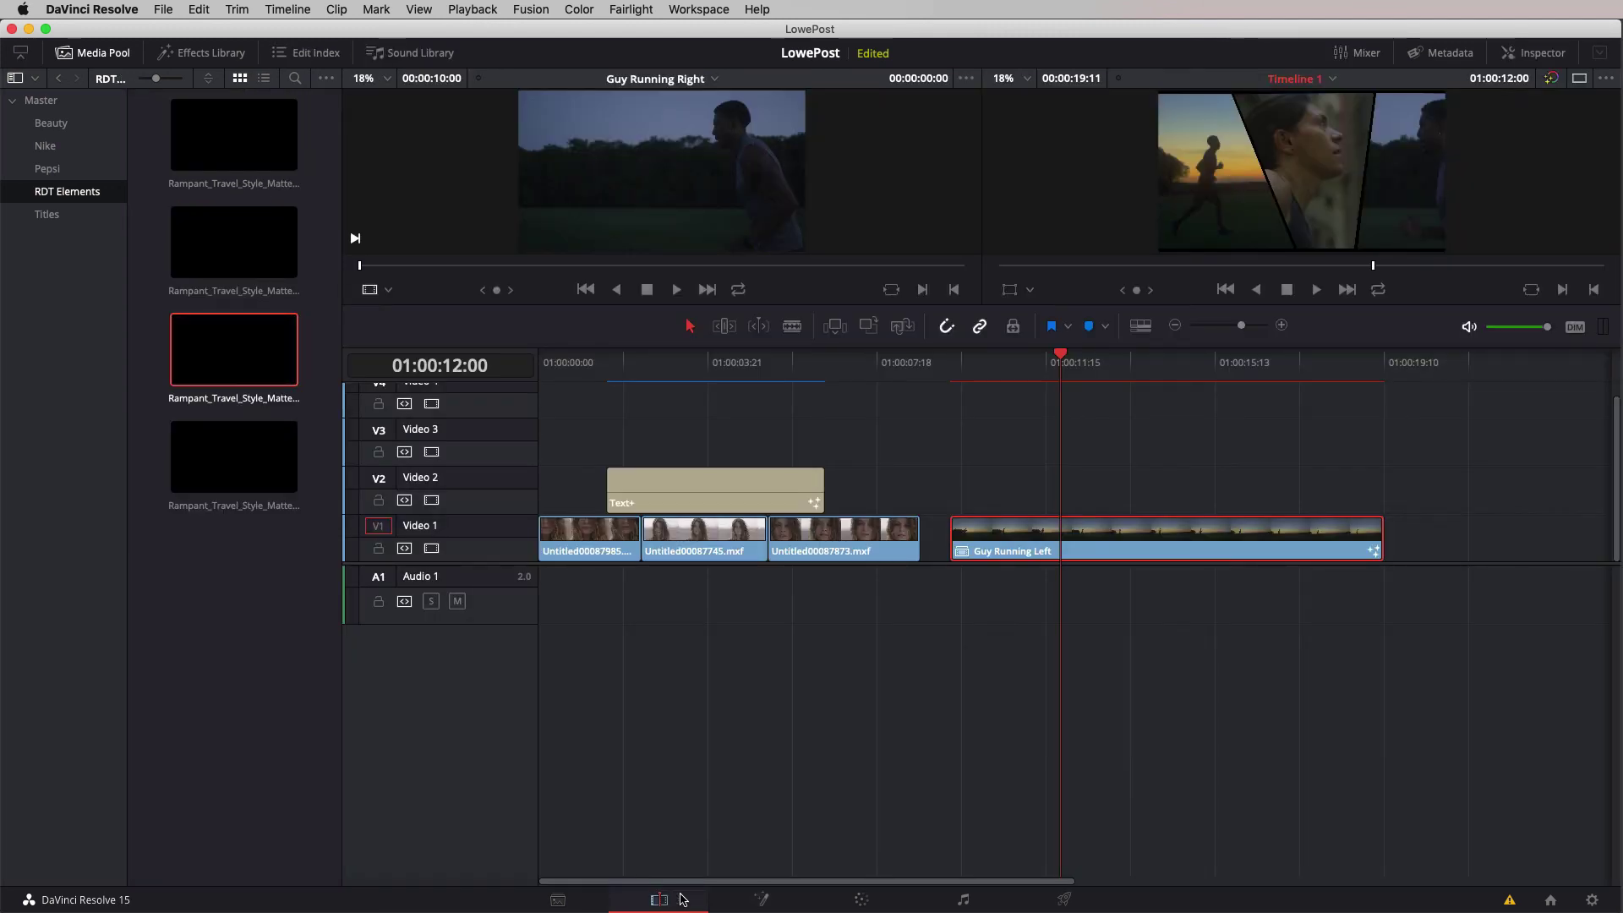
pyautogui.click(195, 52)
pyautogui.click(84, 56)
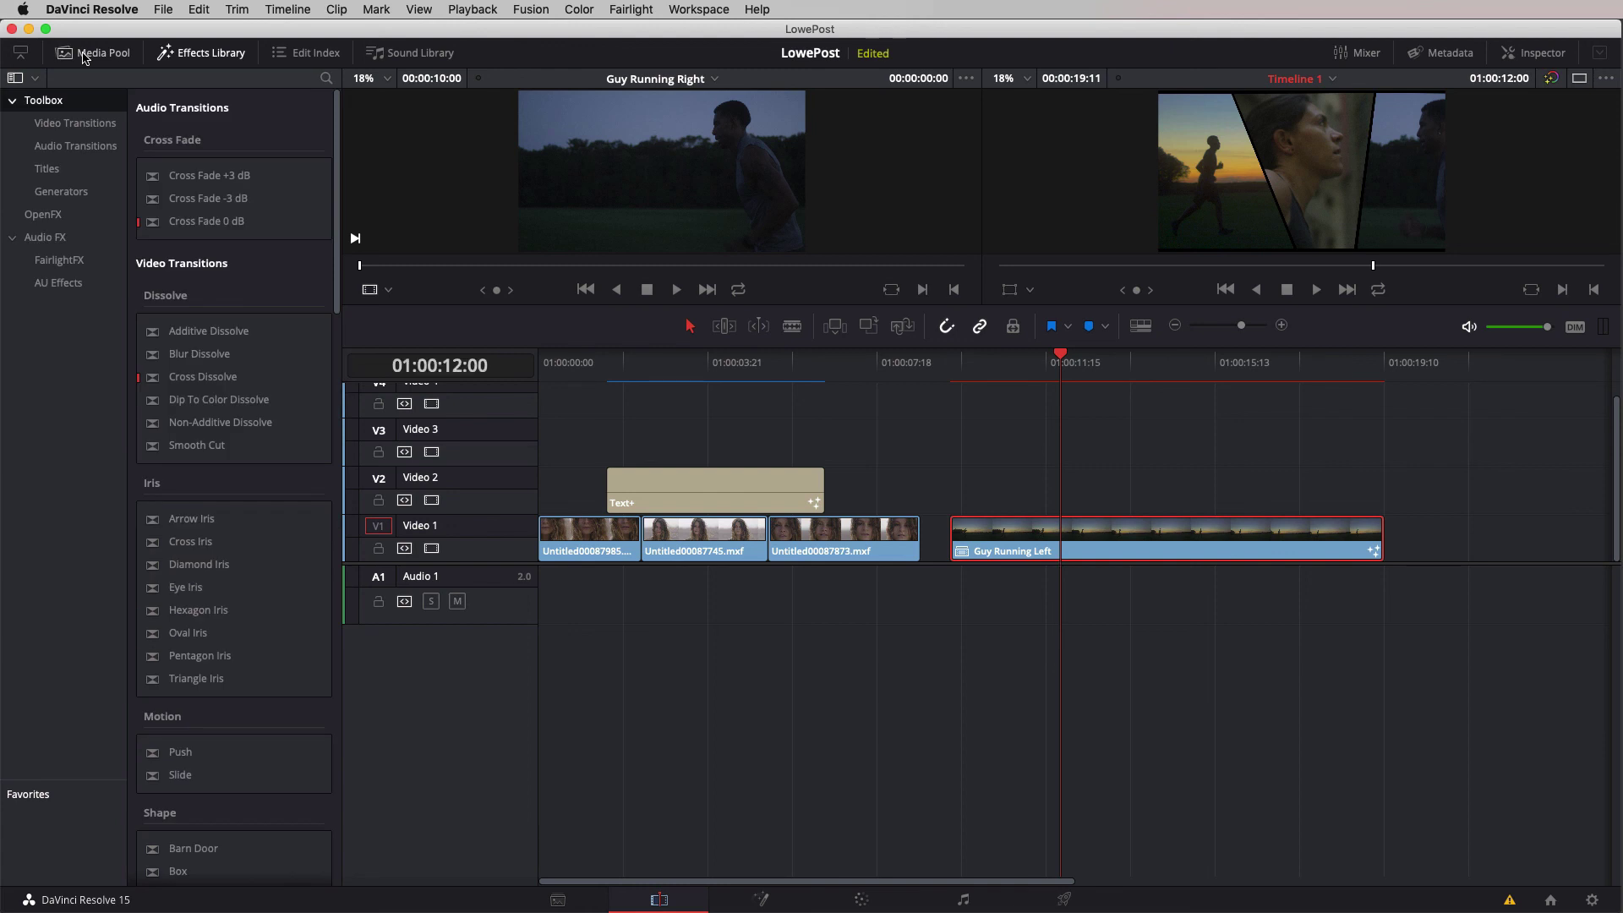
pyautogui.click(49, 169)
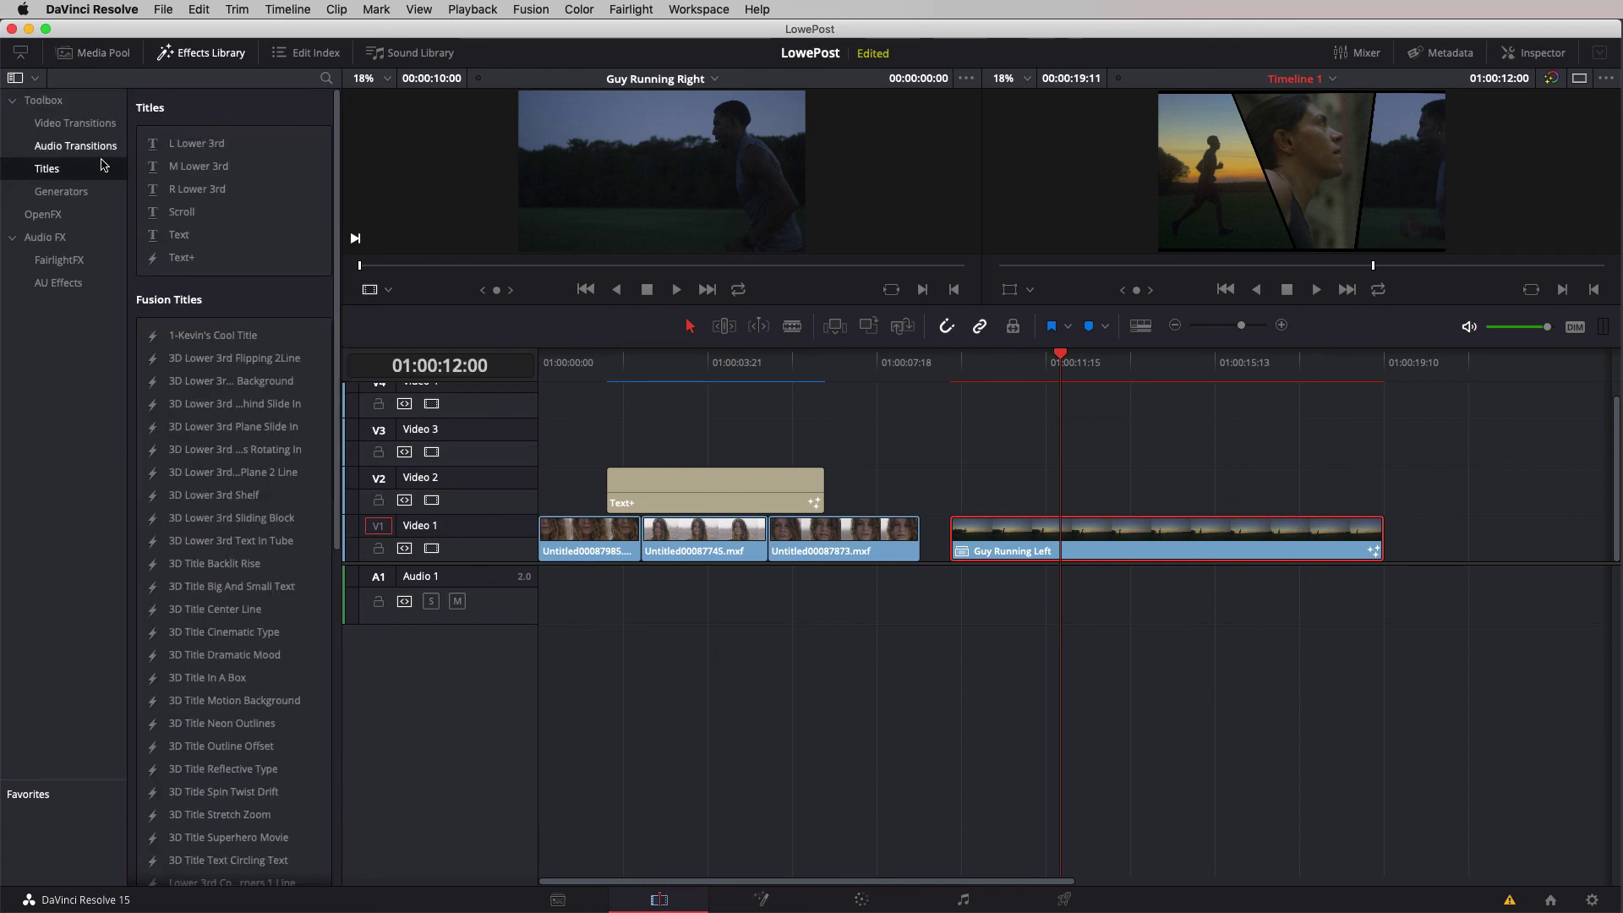
pyautogui.moveTo(217, 335); pyautogui.dragTo(991, 494)
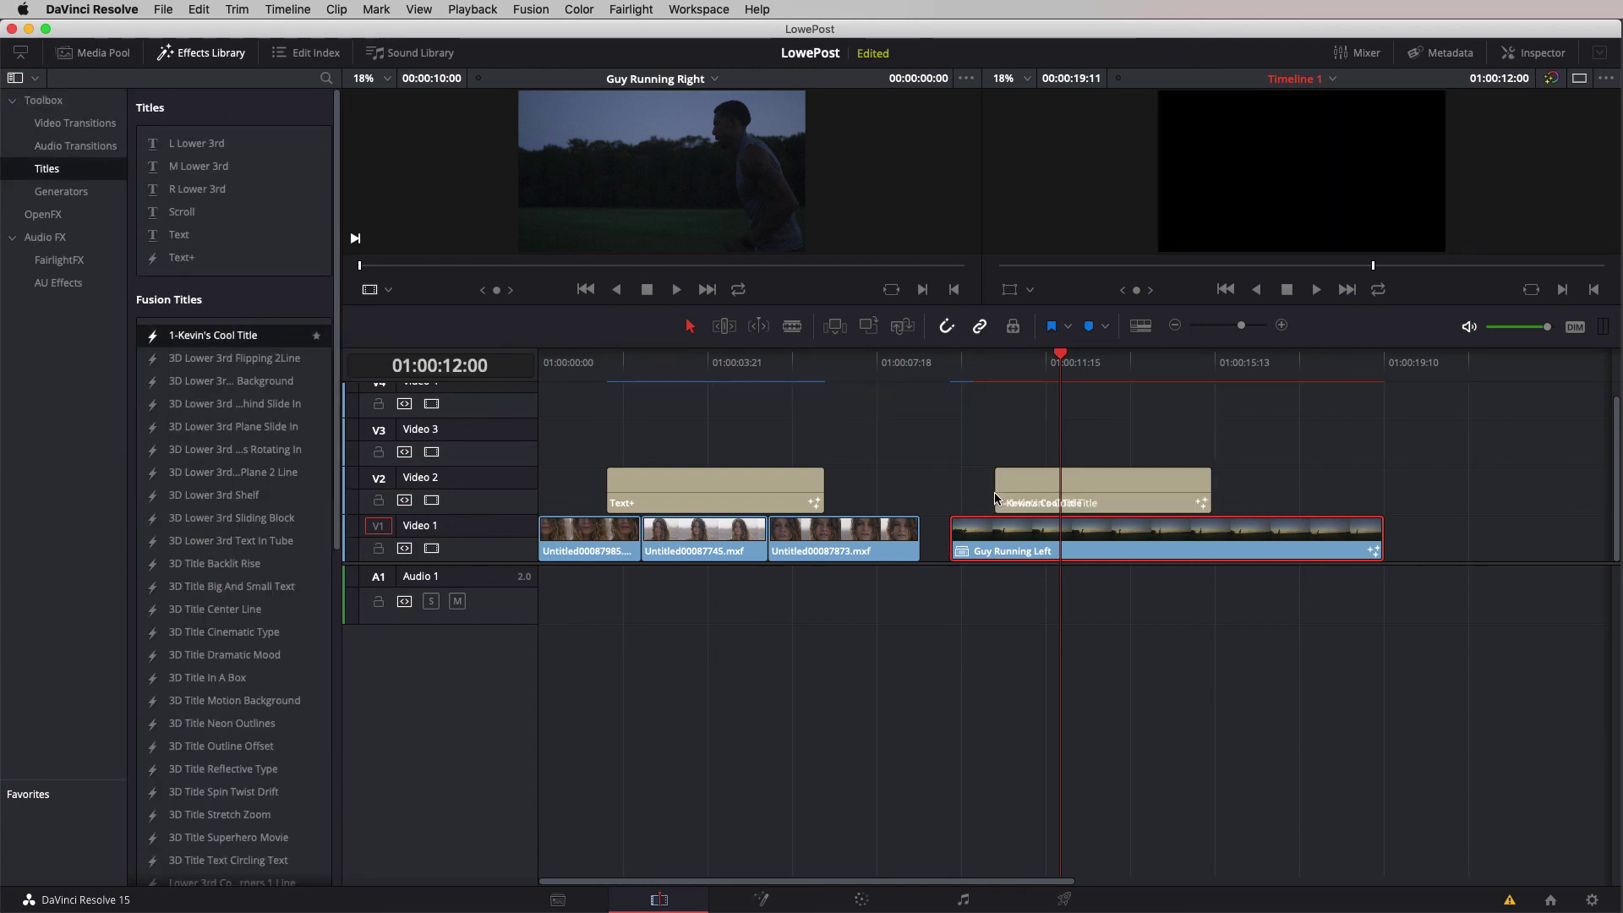
pyautogui.moveTo(996, 499); pyautogui.dragTo(996, 499)
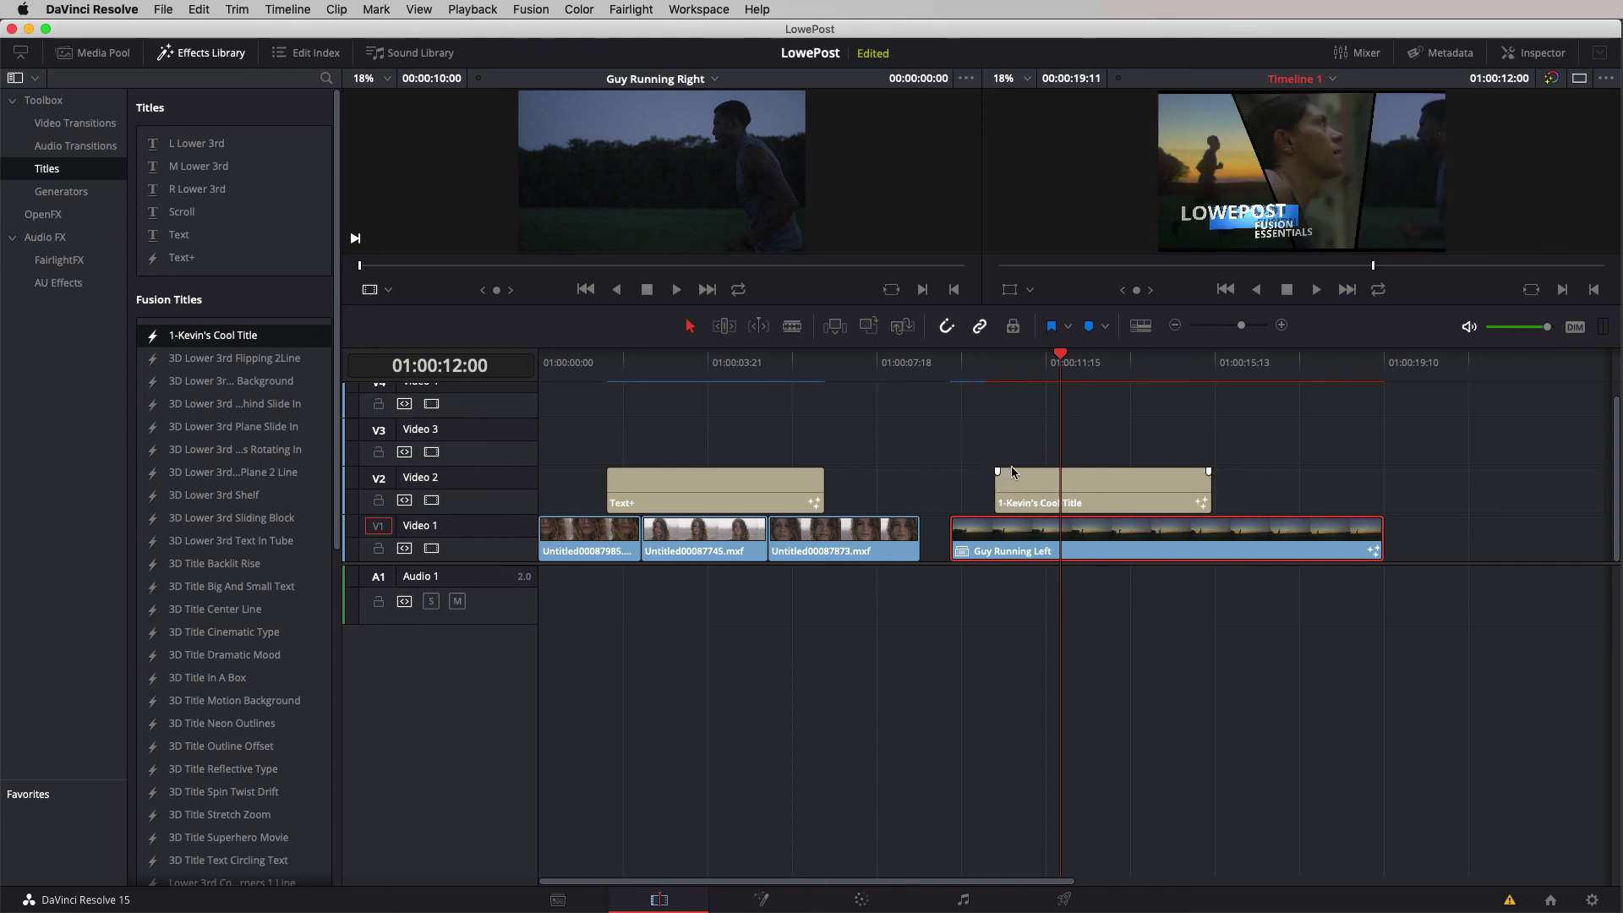
# - Give the title clip short fade-in and fade-out handles, then enlarge the viewers
pyautogui.moveTo(1000, 471); pyautogui.dragTo(1032, 472)
pyautogui.moveTo(1209, 470); pyautogui.dragTo(1184, 472)
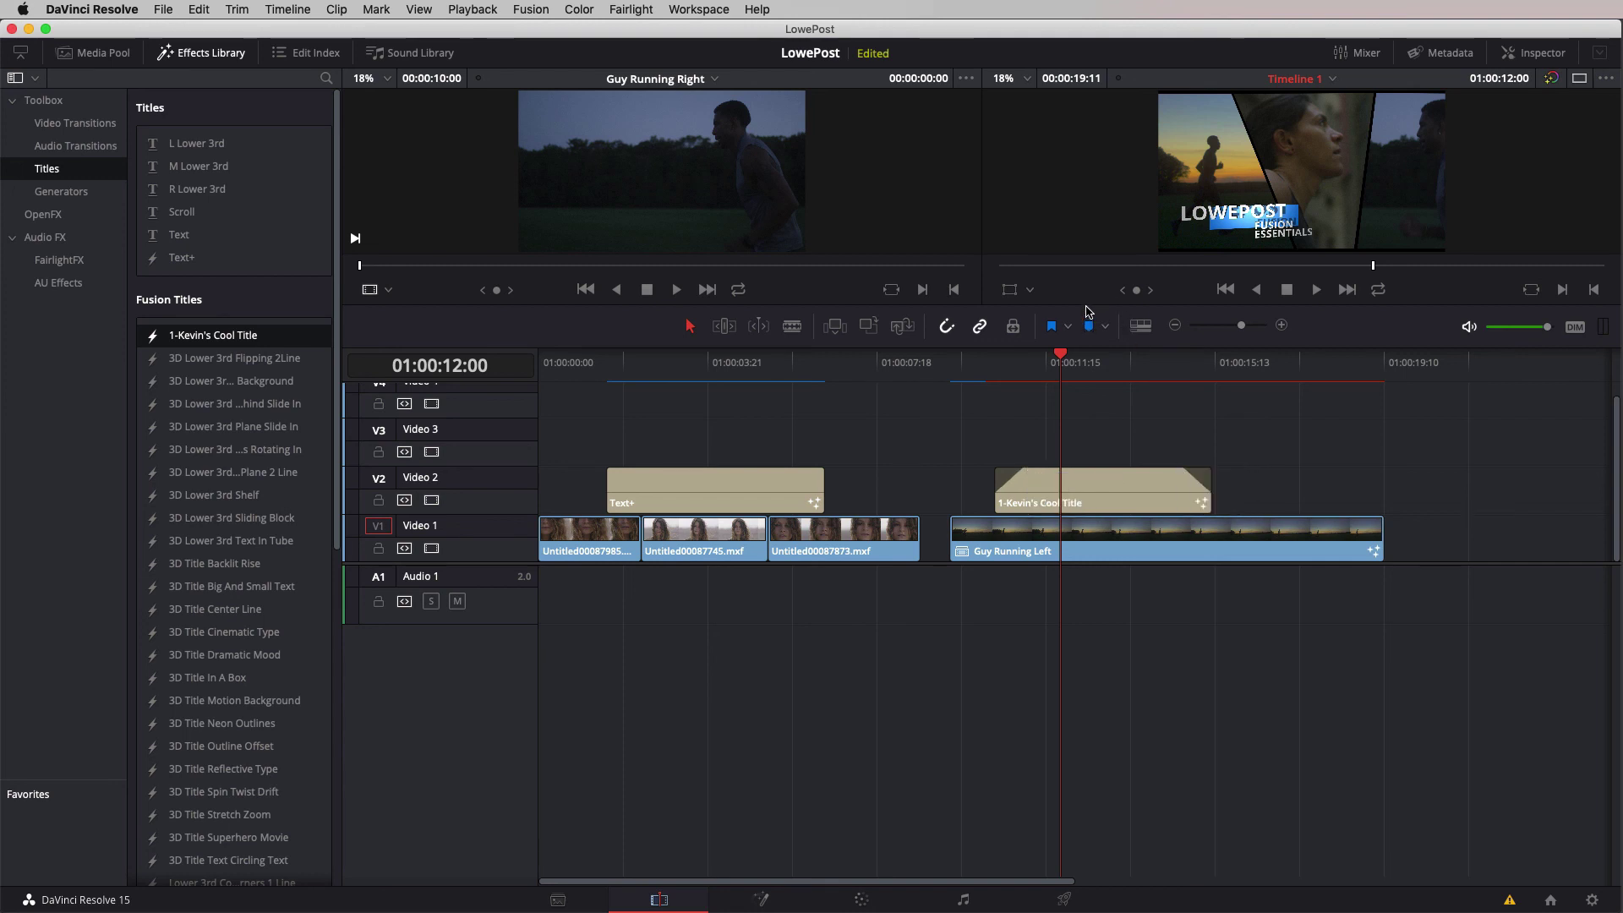
pyautogui.moveTo(1089, 311); pyautogui.dragTo(1094, 515)
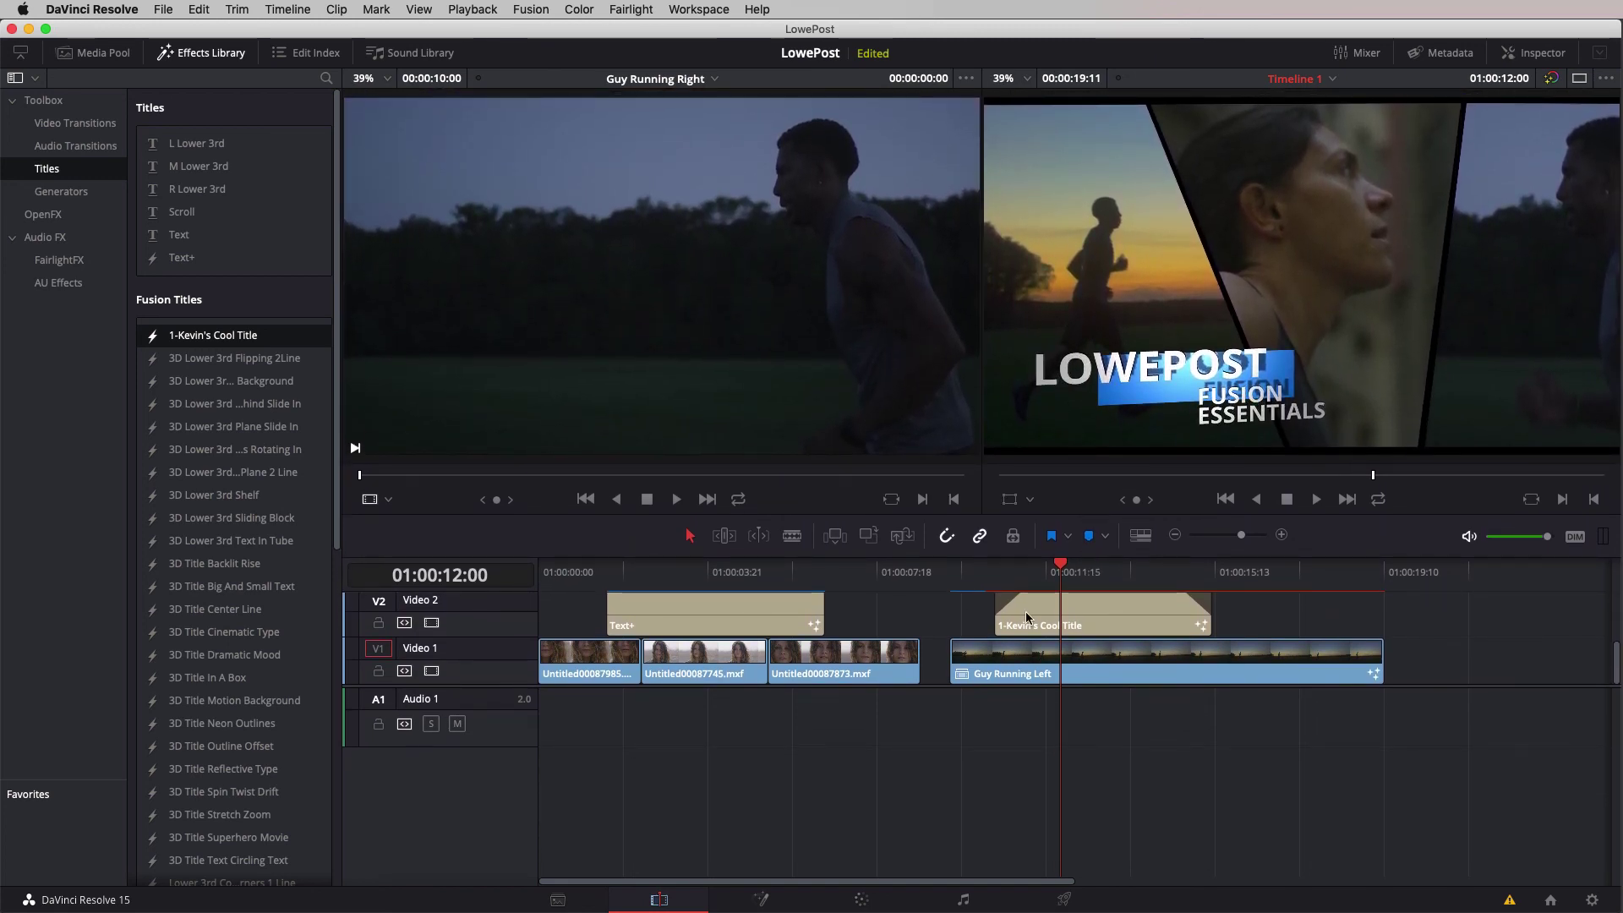
pyautogui.scroll(3, 930, 685)
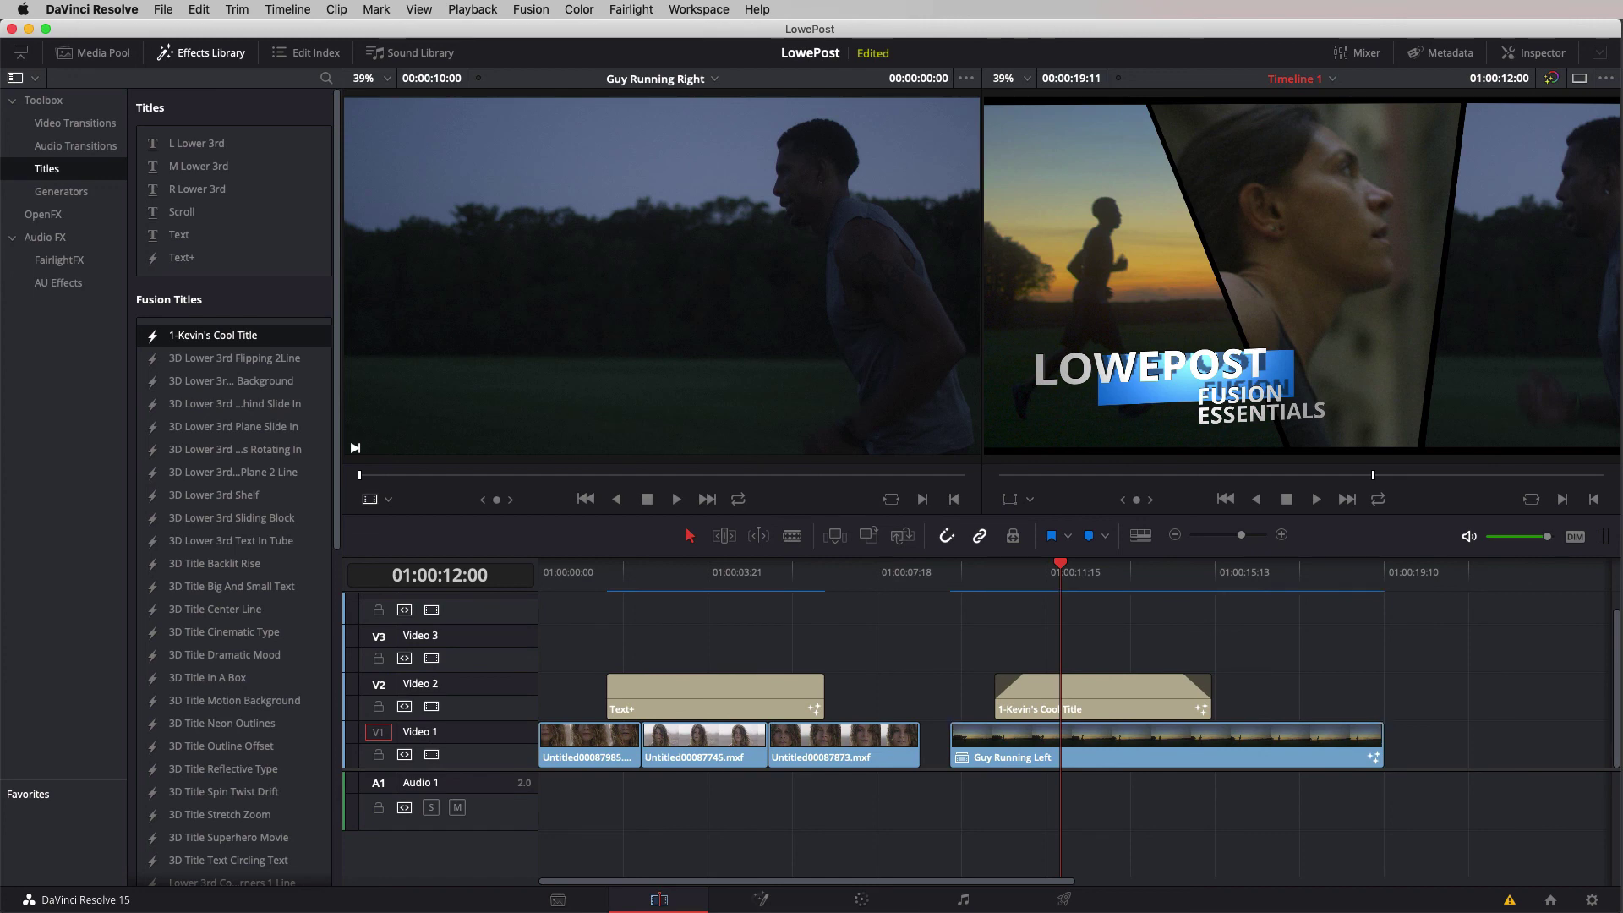
pyautogui.moveTo(1011, 577); pyautogui.dragTo(951, 583)
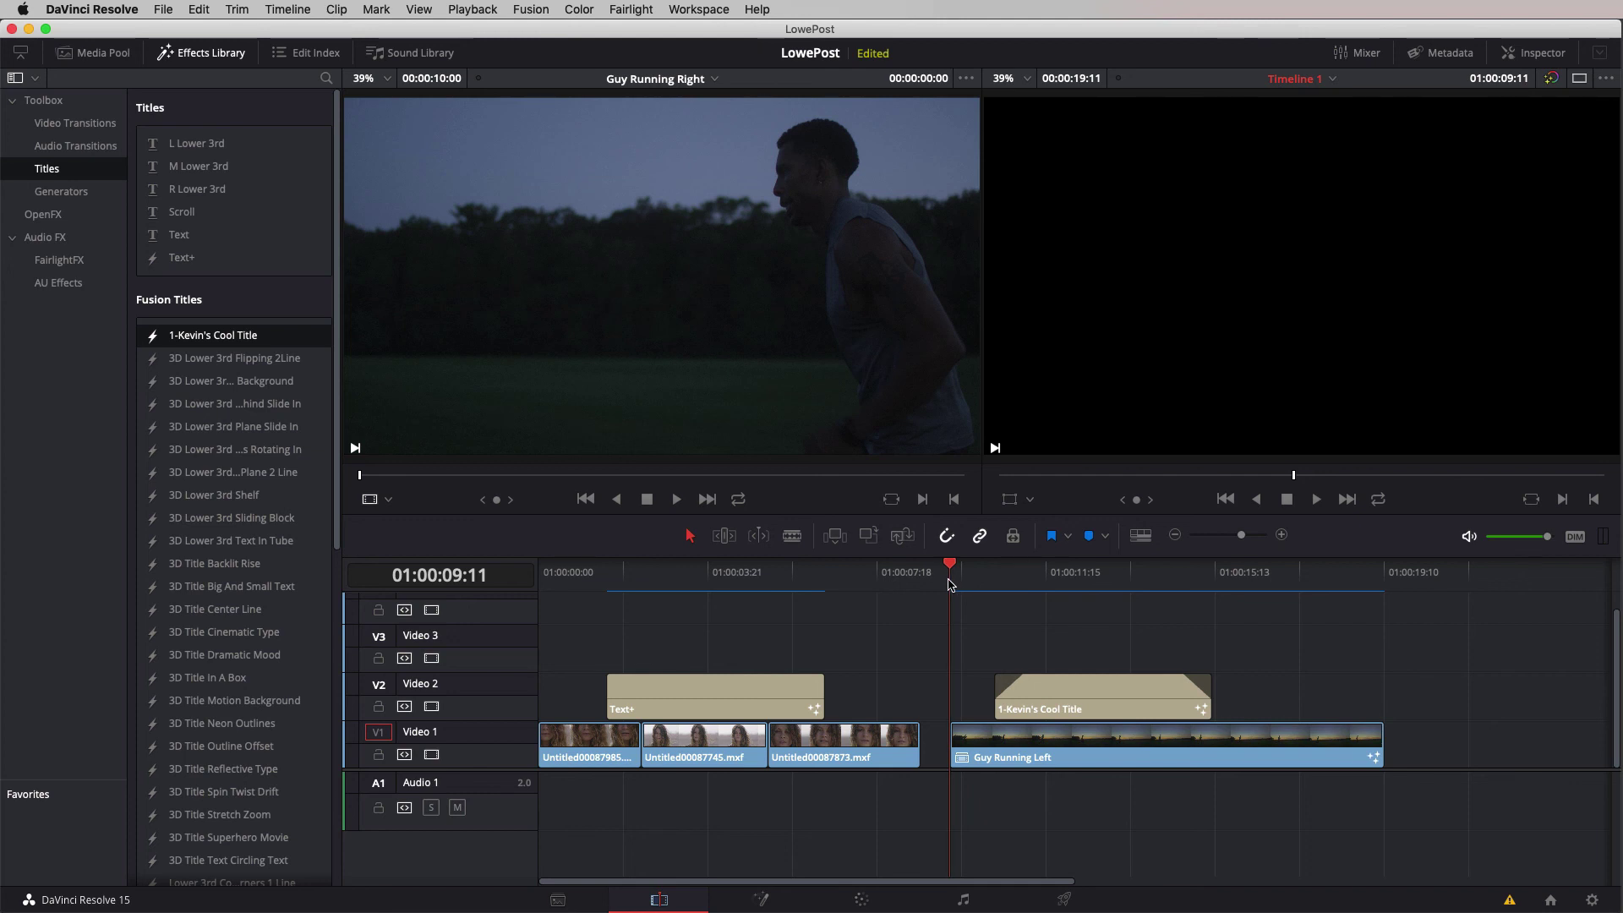
pyautogui.press('space')
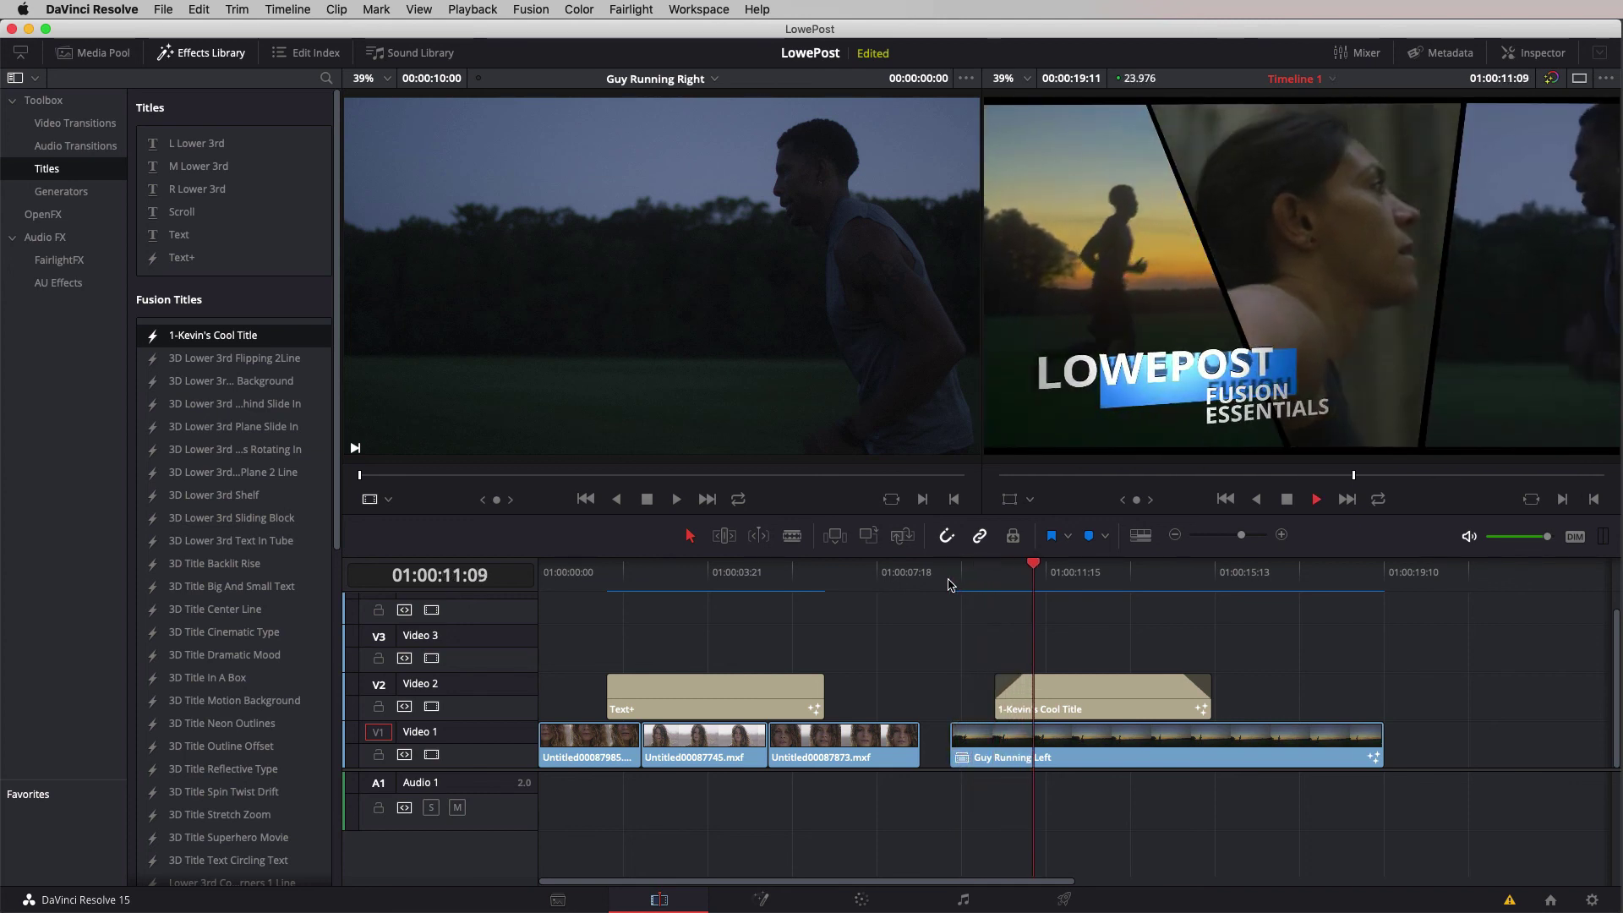